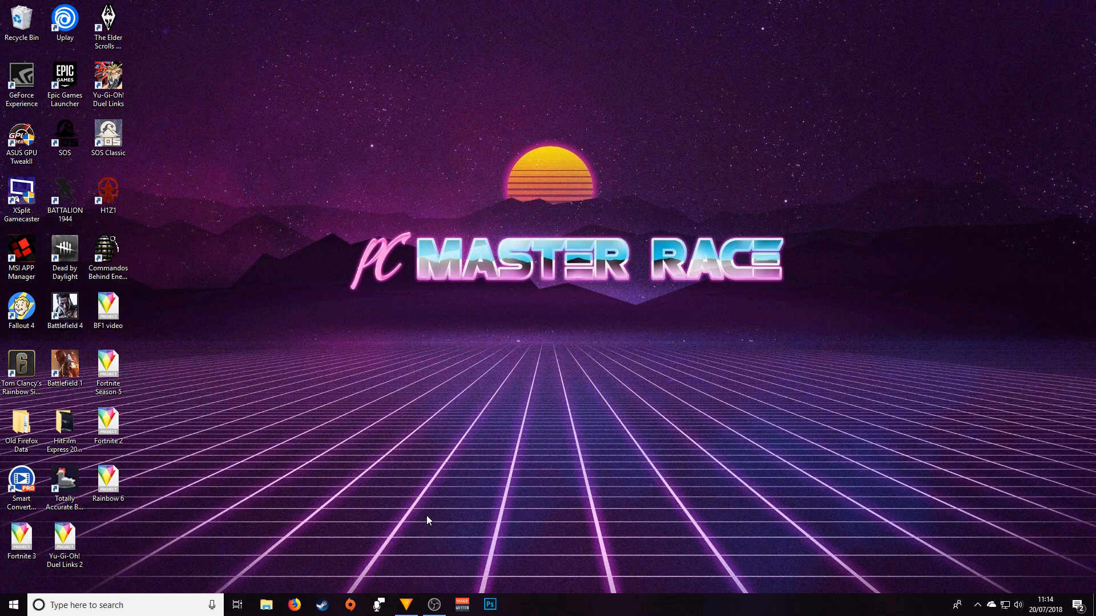
Step: Switch to HitFilm Express and start editing a new project based on the 1080p Full HD @ 59.94 fps template
{"action": "left_click", "coordinate": [408, 609]}
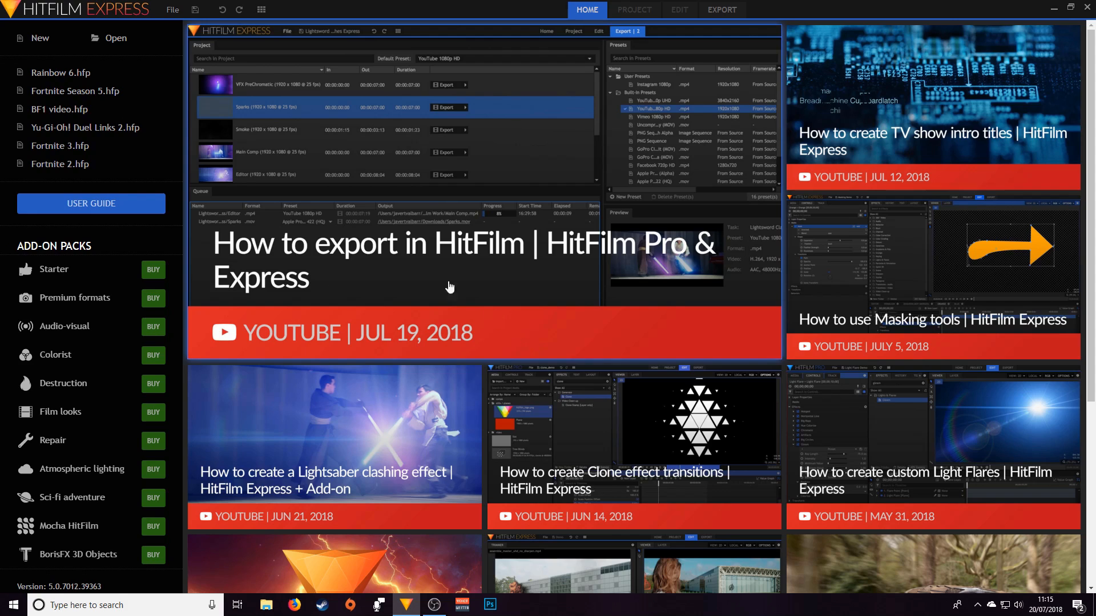
{"action": "left_click", "coordinate": [41, 41]}
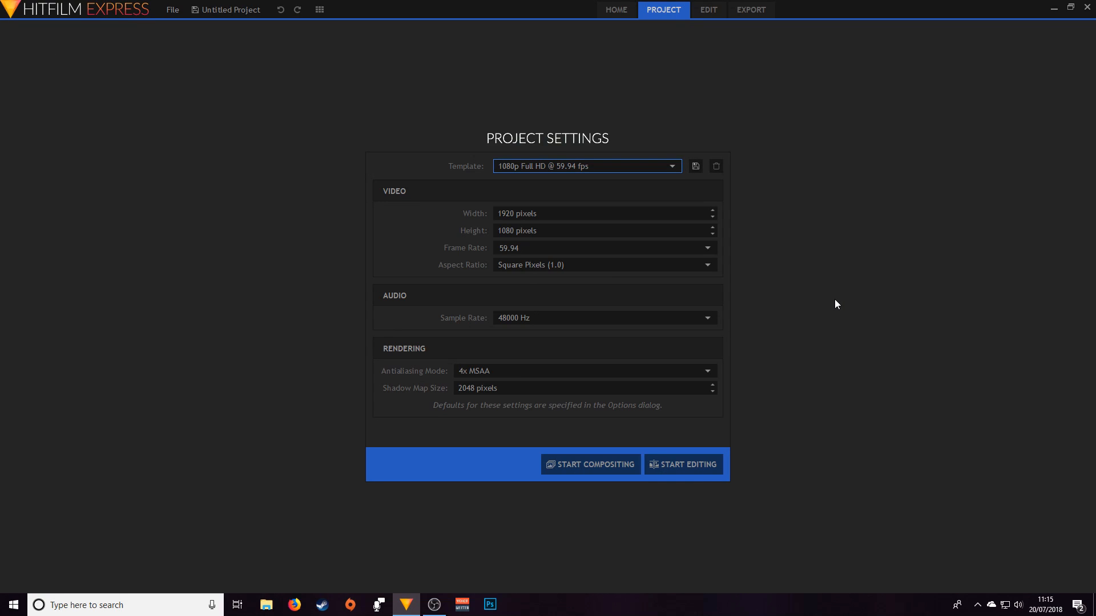
{"action": "left_click", "coordinate": [649, 166]}
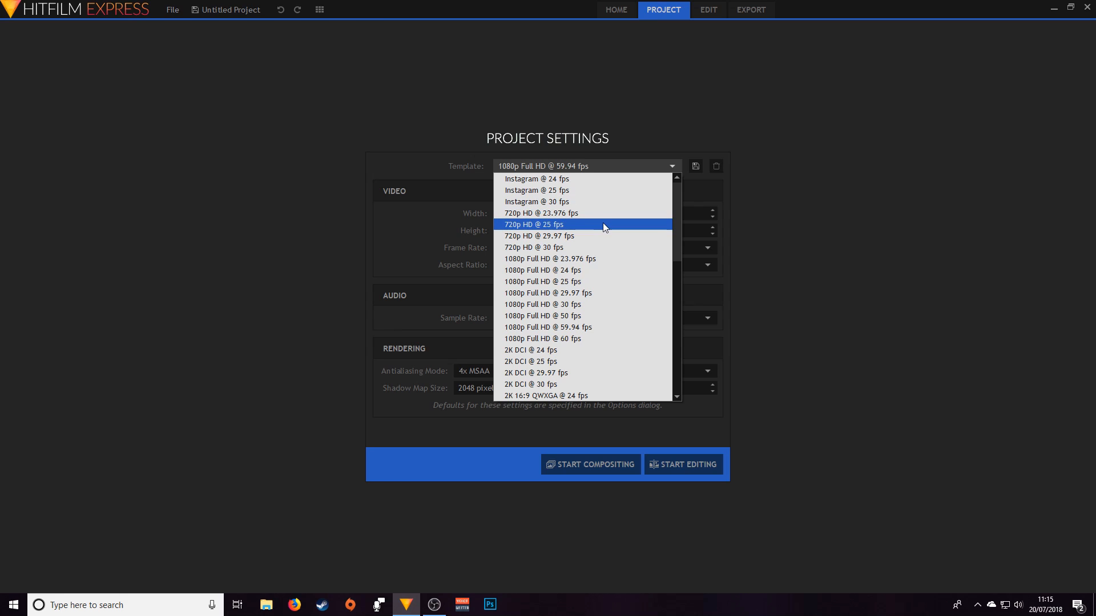
{"action": "left_click_drag", "start_coordinate": [676, 231], "coordinate": [675, 251]}
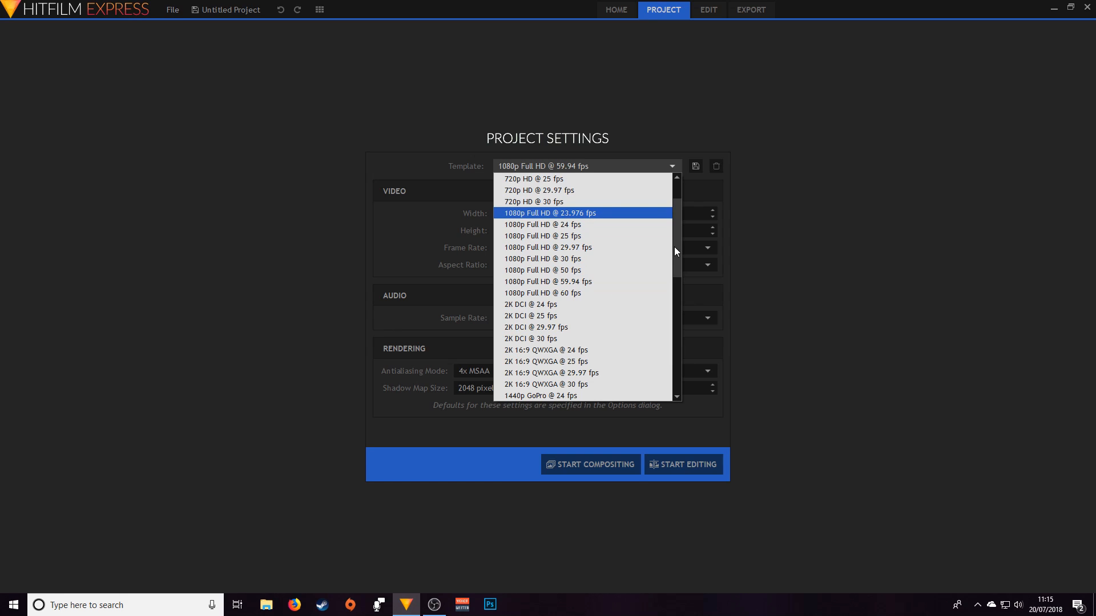
{"action": "left_click_drag", "start_coordinate": [674, 240], "coordinate": [681, 363]}
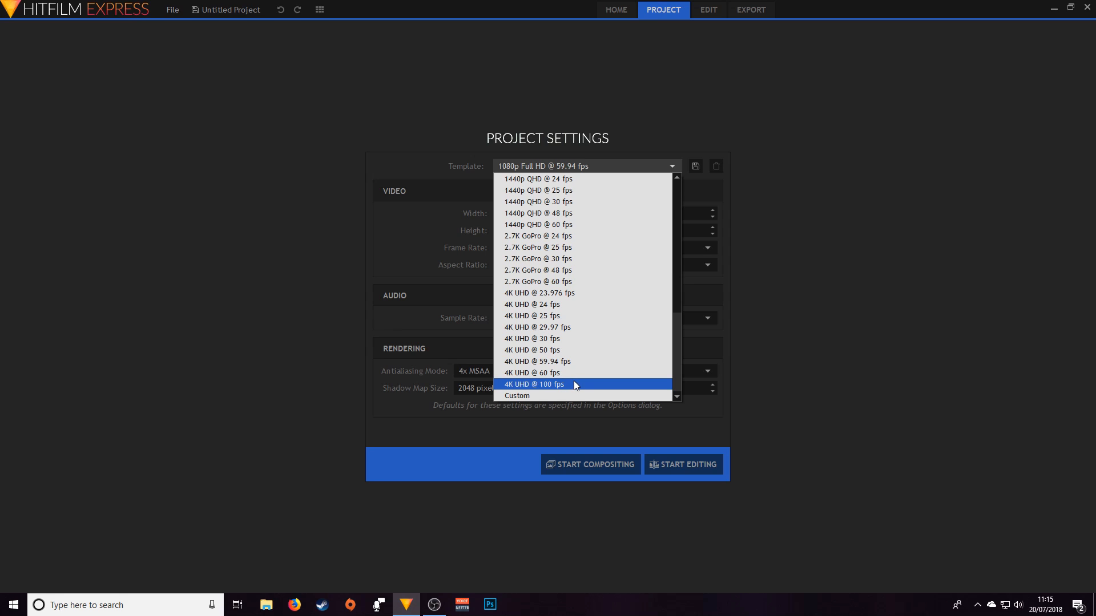
{"action": "left_click", "coordinate": [675, 293]}
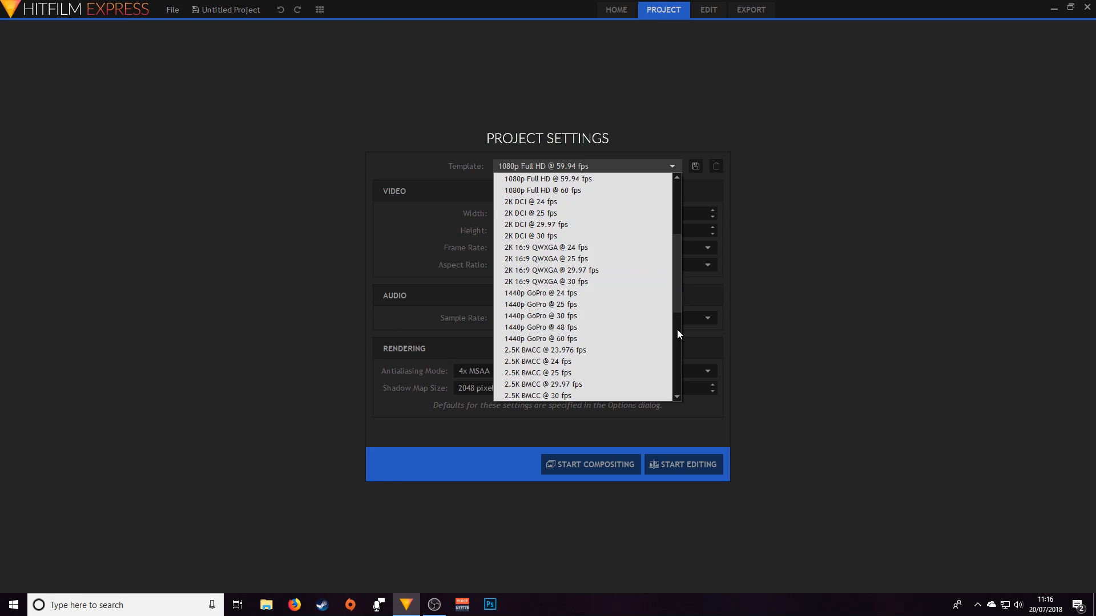
{"action": "left_click_drag", "start_coordinate": [675, 301], "coordinate": [674, 207]}
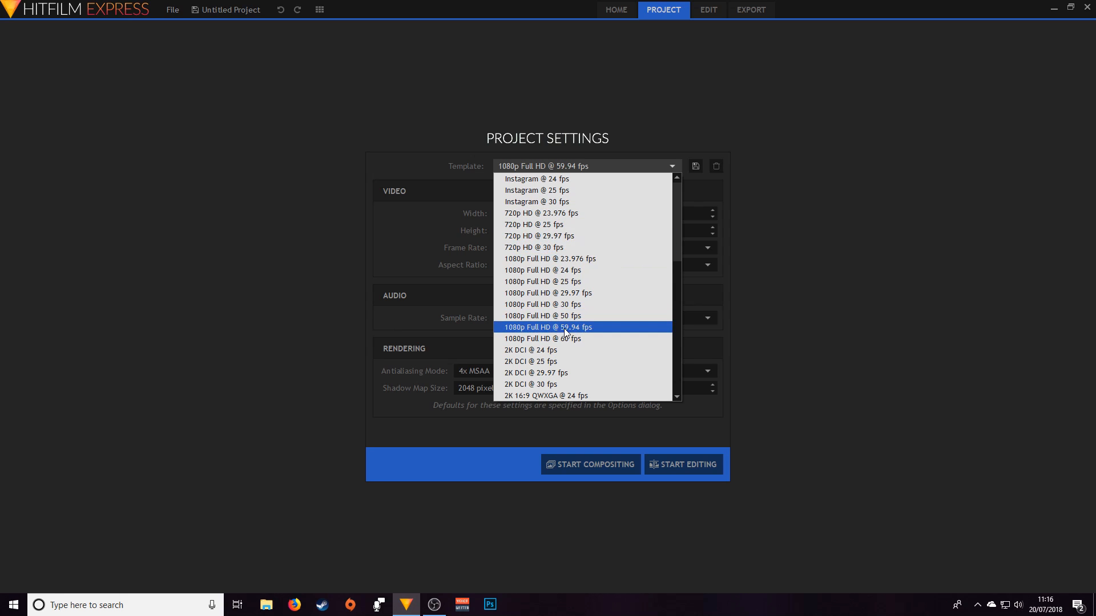
{"action": "left_click", "coordinate": [541, 327]}
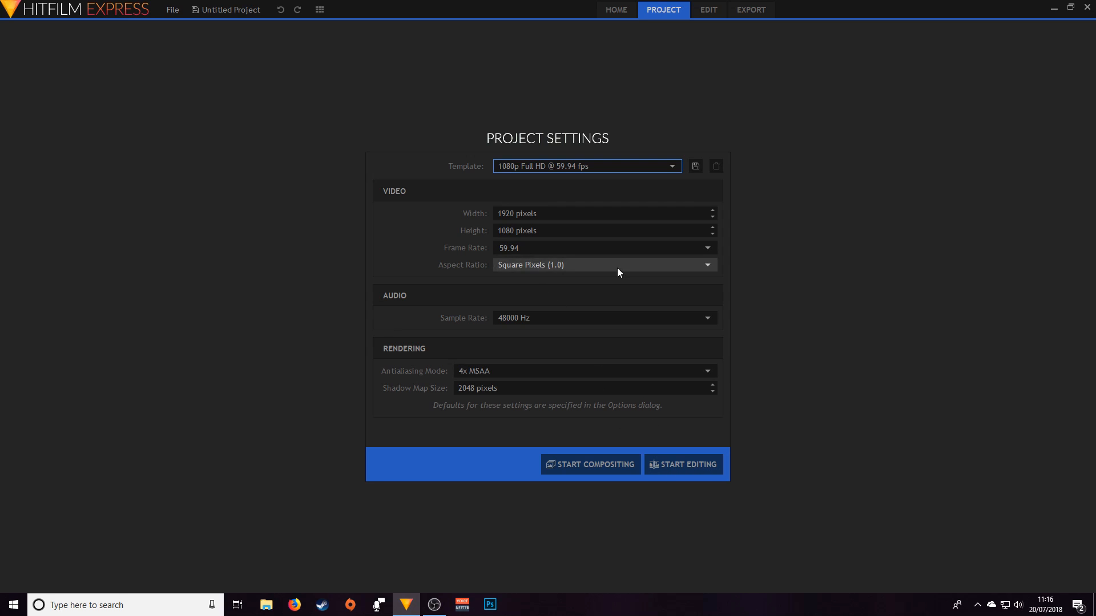
{"action": "left_click", "coordinate": [675, 474]}
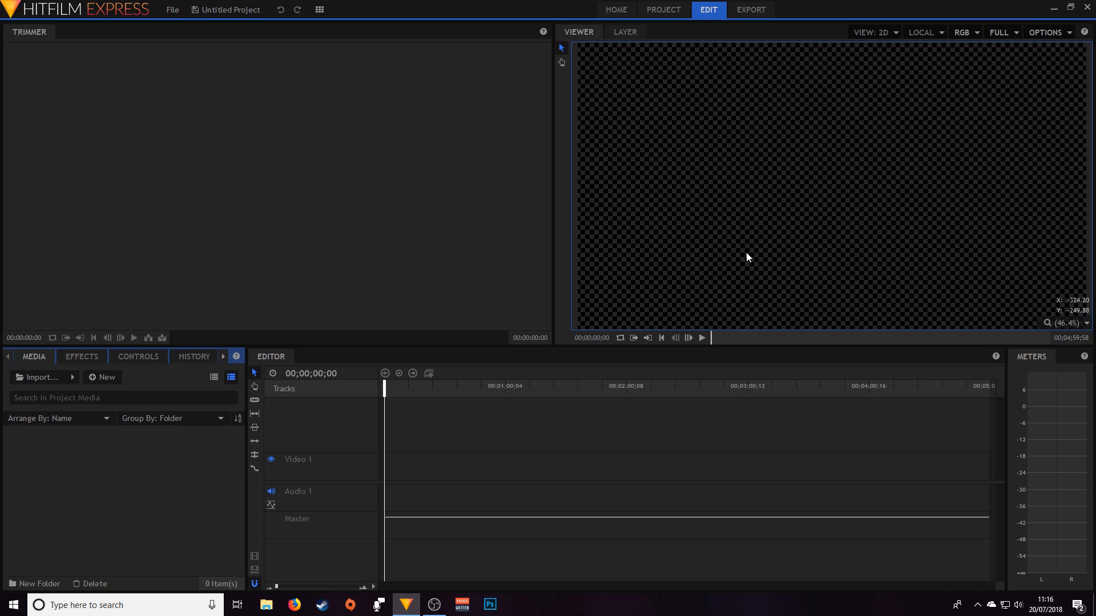
Step: Open the media import dialog and look through the HitFilm Express 2017 Exports folder and its Posted subfolder for clips
{"action": "left_click", "coordinate": [29, 377]}
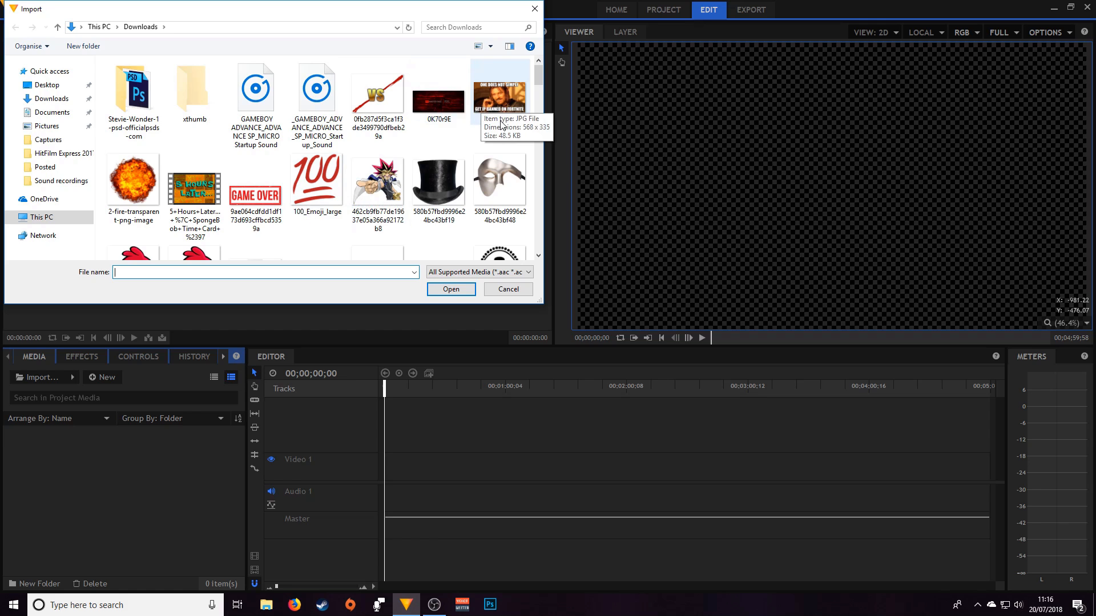
{"action": "mouse_move", "coordinate": [538, 80]}
{"action": "left_mouse_down"}
{"action": "mouse_move", "coordinate": [519, 248]}
{"action": "mouse_move", "coordinate": [539, 77]}
{"action": "left_mouse_up"}
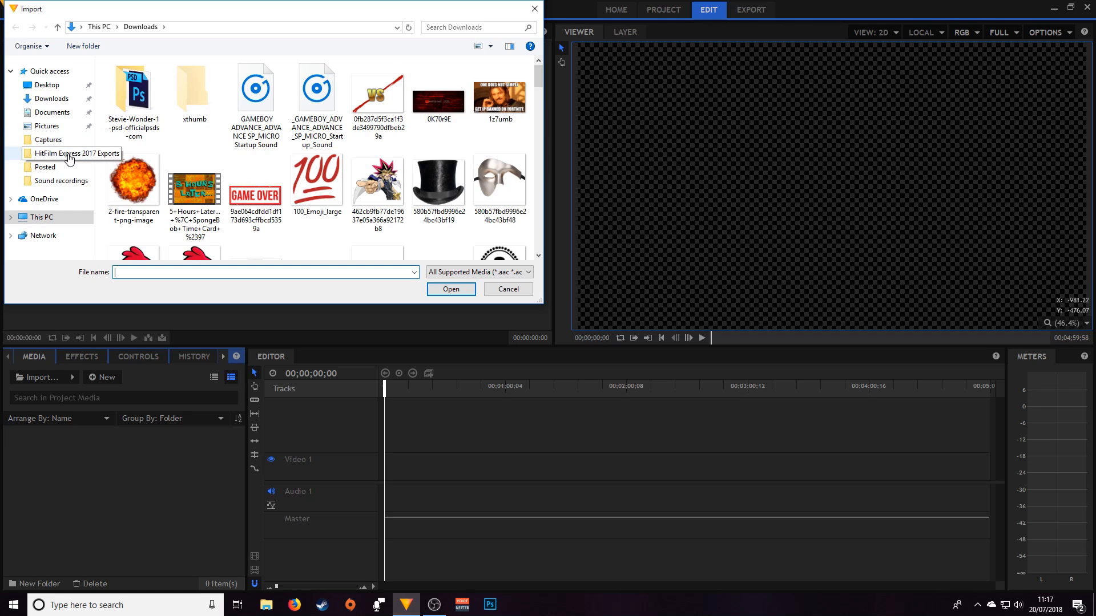
{"action": "left_click", "coordinate": [69, 155]}
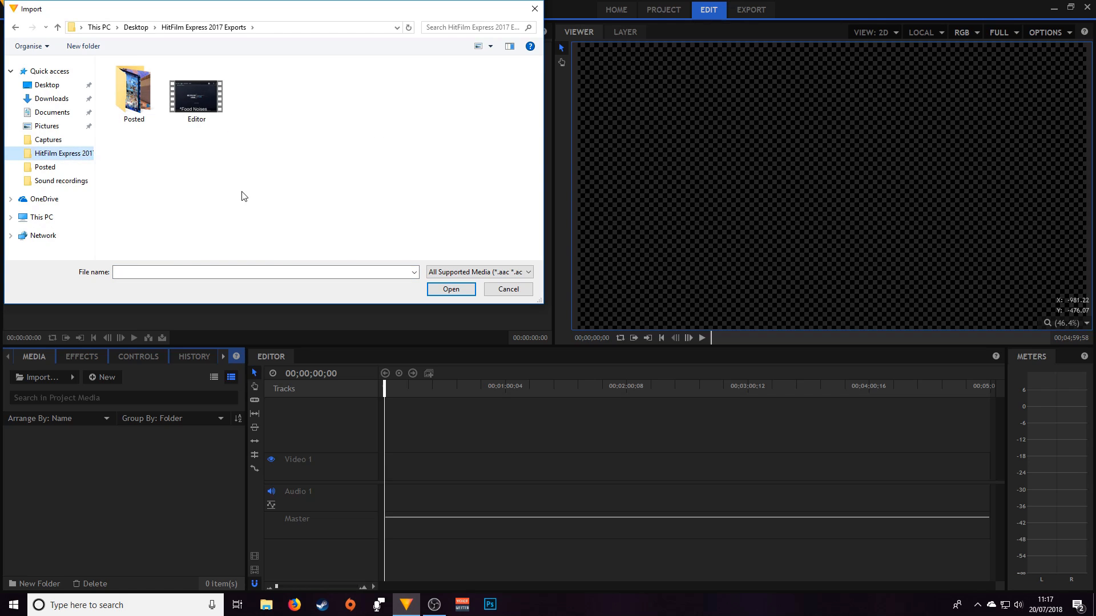
{"action": "double_click", "coordinate": [146, 114]}
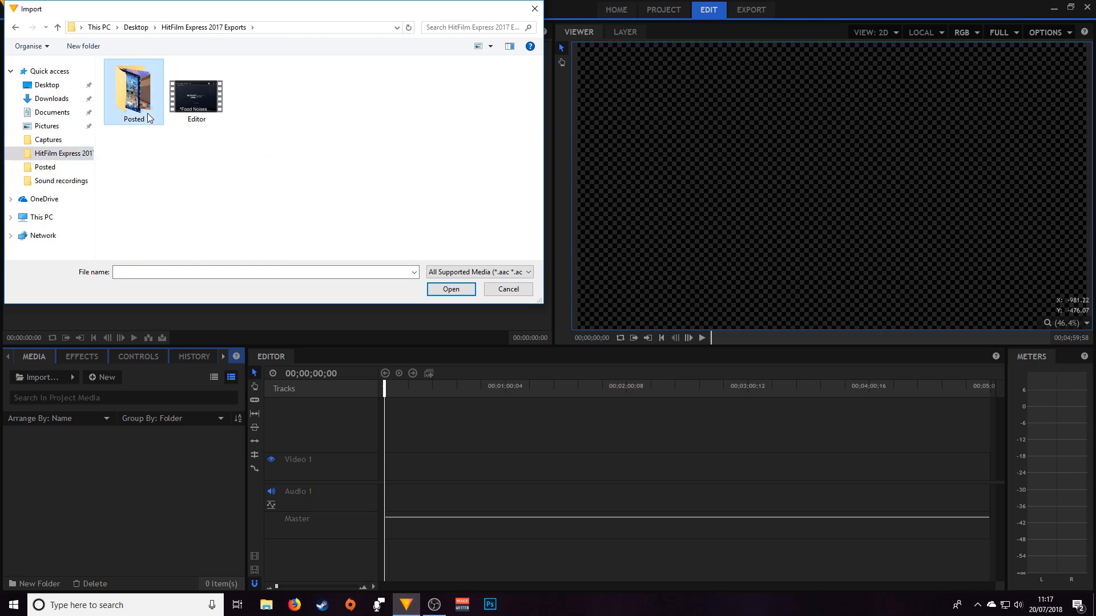
{"action": "left_click_drag", "start_coordinate": [522, 173], "coordinate": [127, 69]}
{"action": "left_click", "coordinate": [465, 184]}
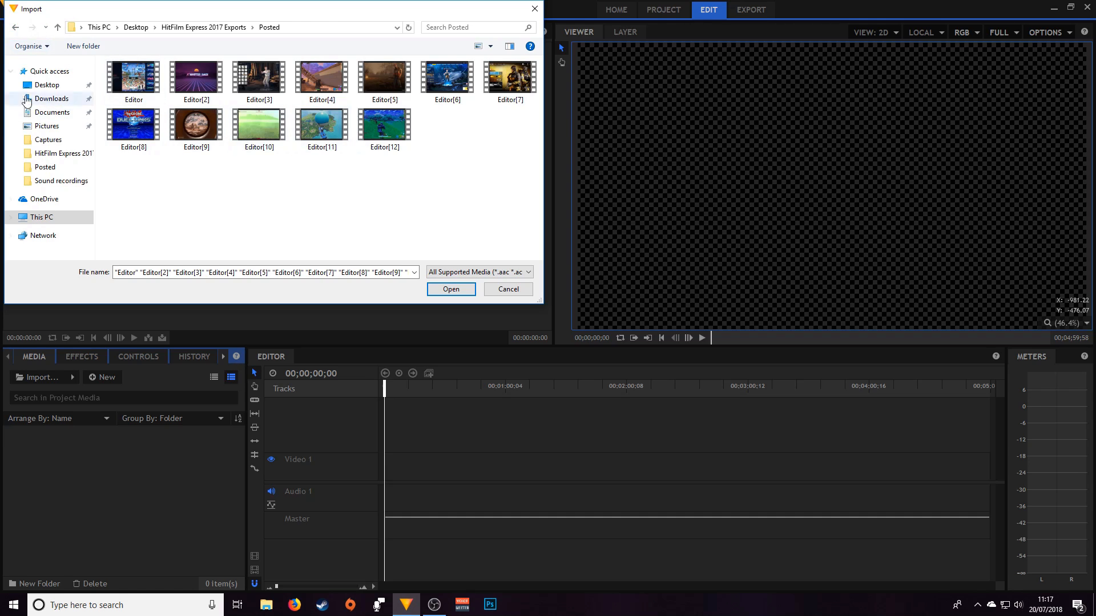
{"action": "left_click", "coordinate": [15, 28]}
{"action": "left_click", "coordinate": [210, 101]}
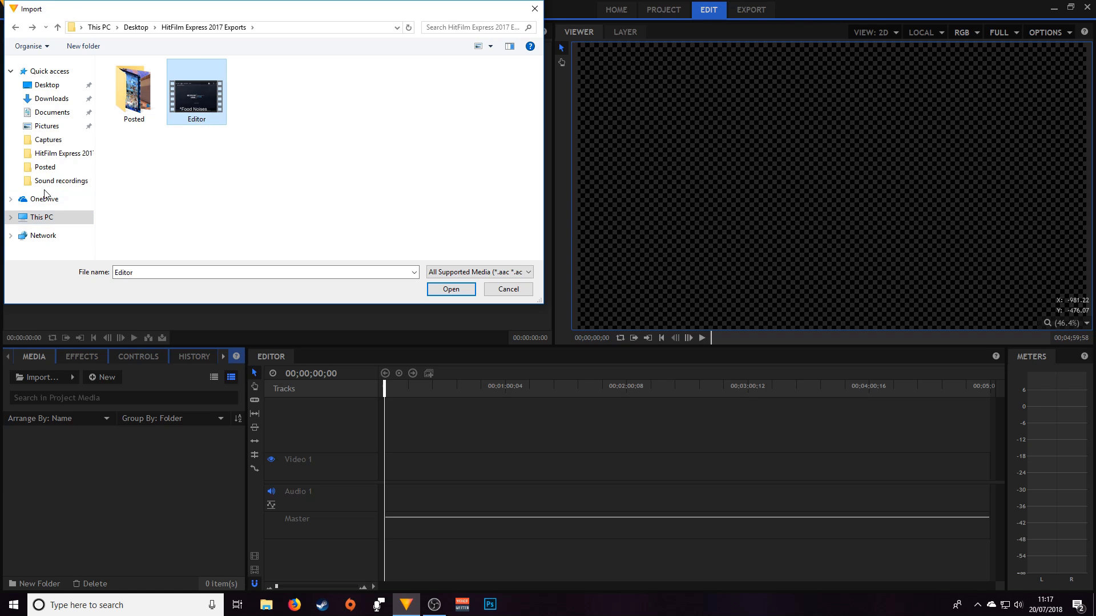
Step: Import the video "Fortnite 17_07_2018 17_01_17" from the Captures folder and play it briefly in the Trimmer
{"action": "left_click", "coordinate": [48, 140]}
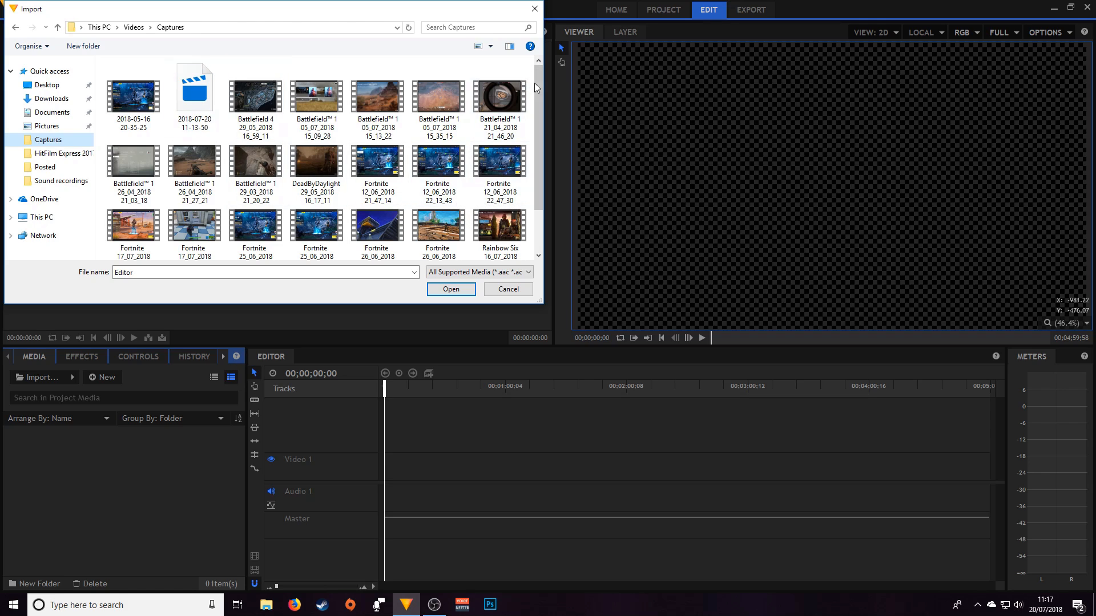
{"action": "left_click_drag", "start_coordinate": [539, 81], "coordinate": [546, 148]}
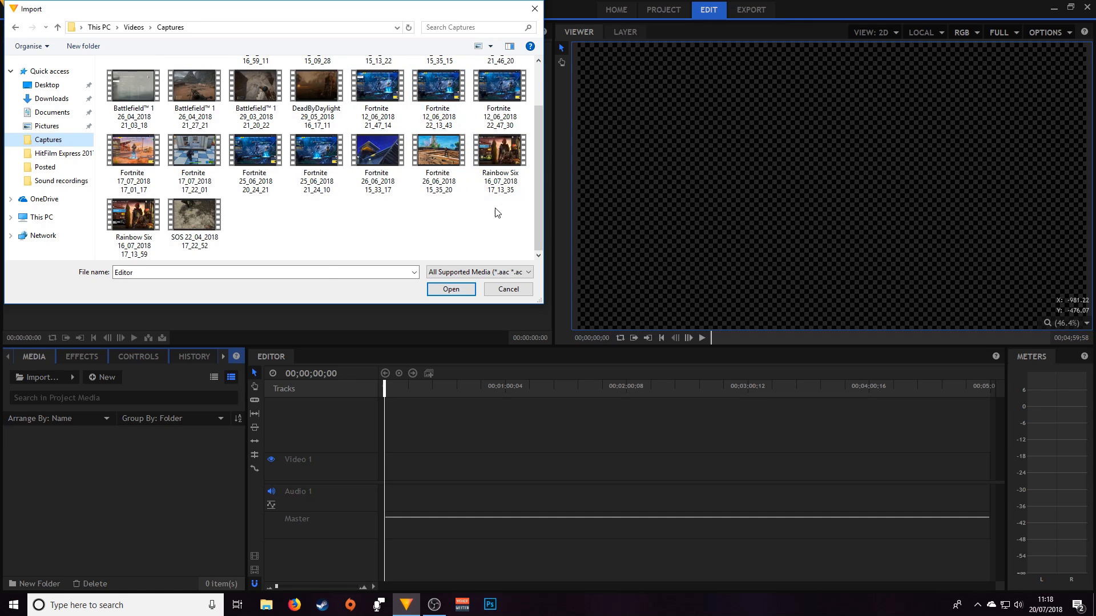
{"action": "left_click", "coordinate": [124, 152]}
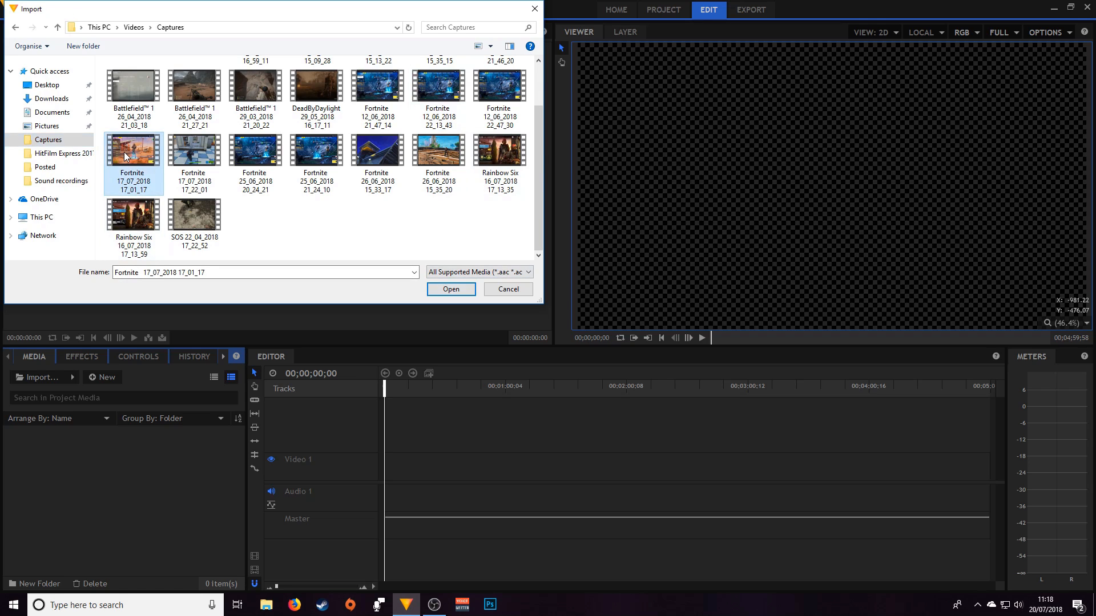
{"action": "left_click", "coordinate": [451, 290]}
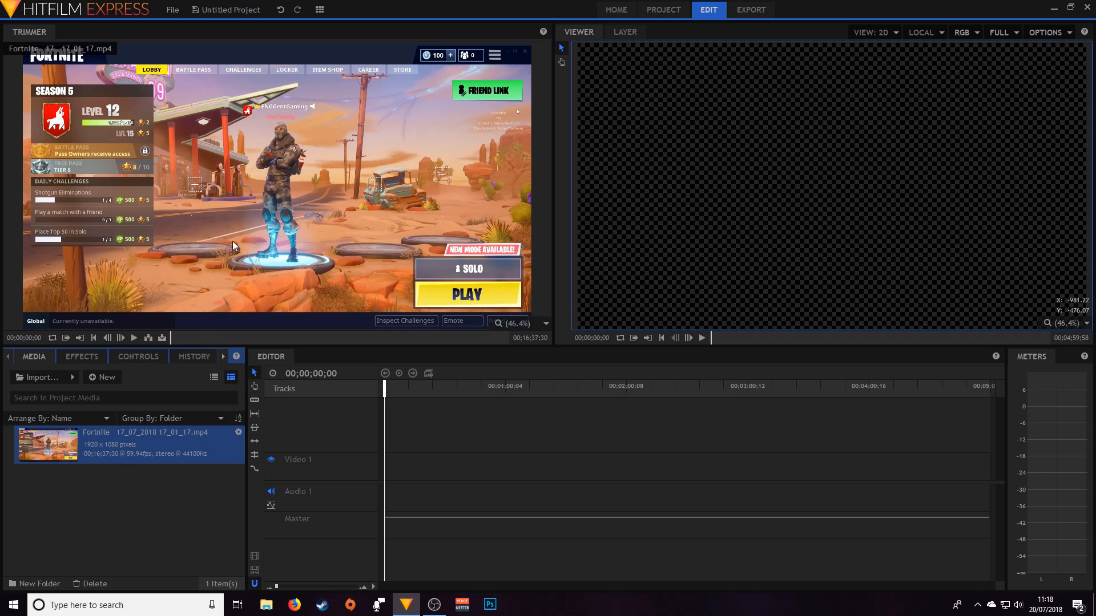
{"action": "left_click", "coordinate": [135, 338]}
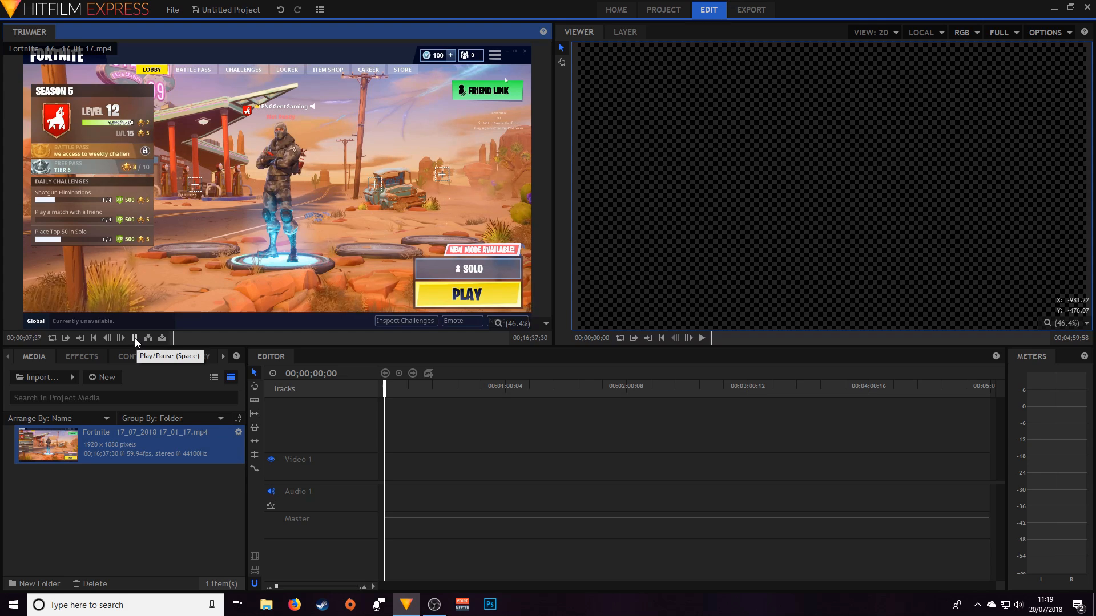
{"action": "left_click", "coordinate": [134, 338]}
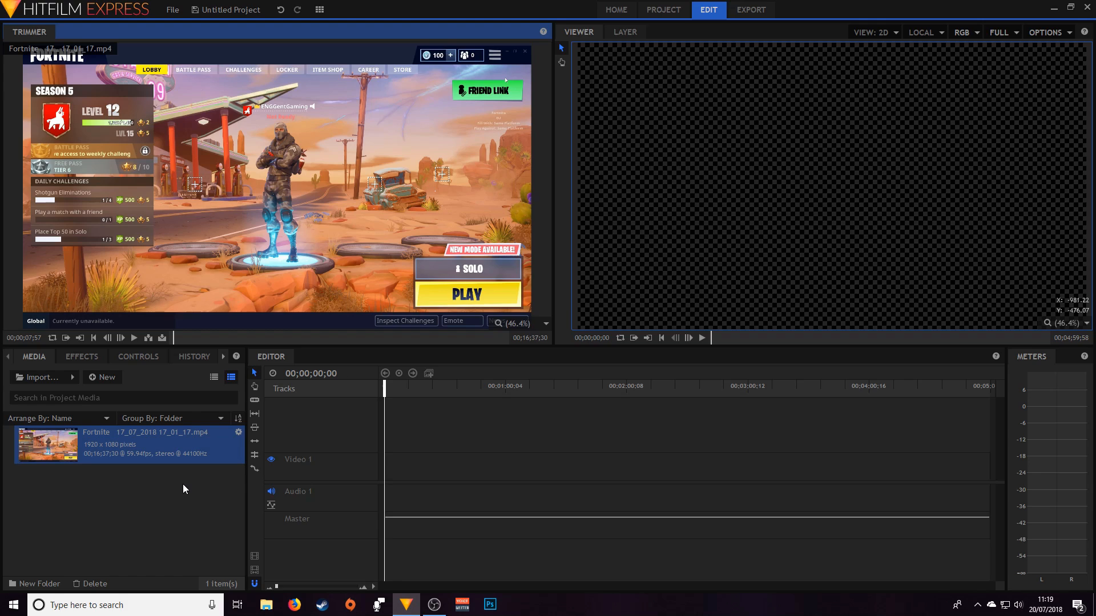
Step: Insert the imported Fortnite clip into the timeline and return the playhead to the start
{"action": "left_click", "coordinate": [130, 444]}
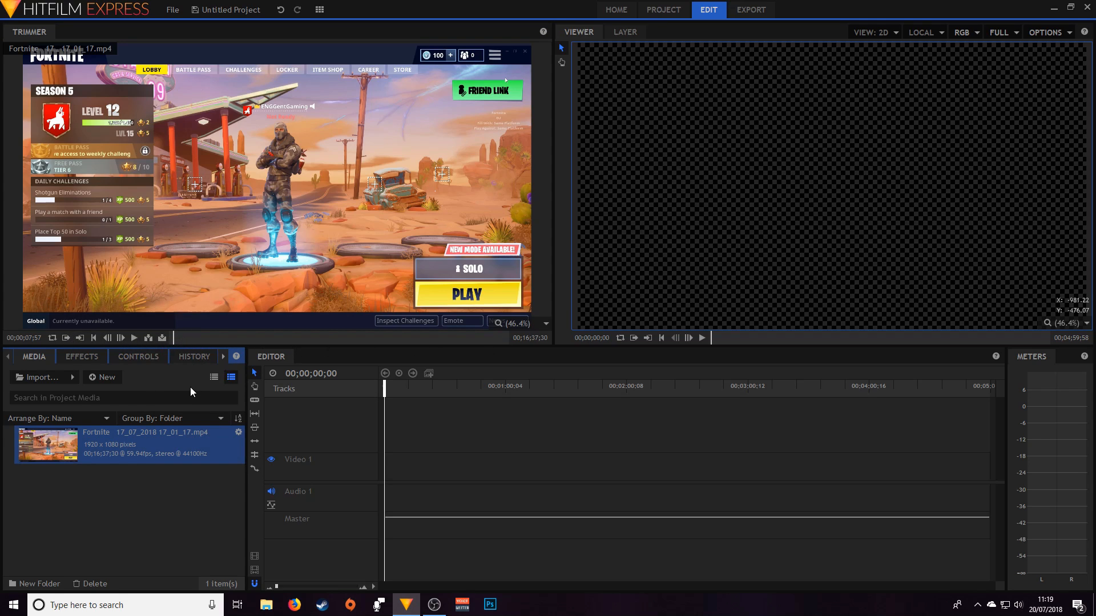
{"action": "left_click", "coordinate": [148, 338]}
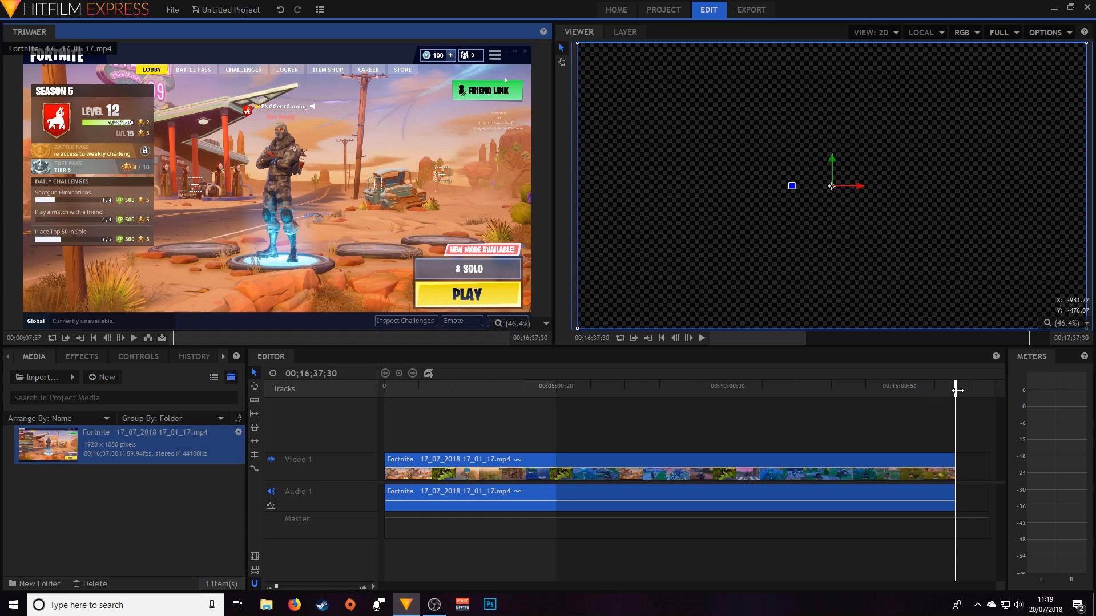
{"action": "left_click_drag", "start_coordinate": [958, 391], "coordinate": [385, 391]}
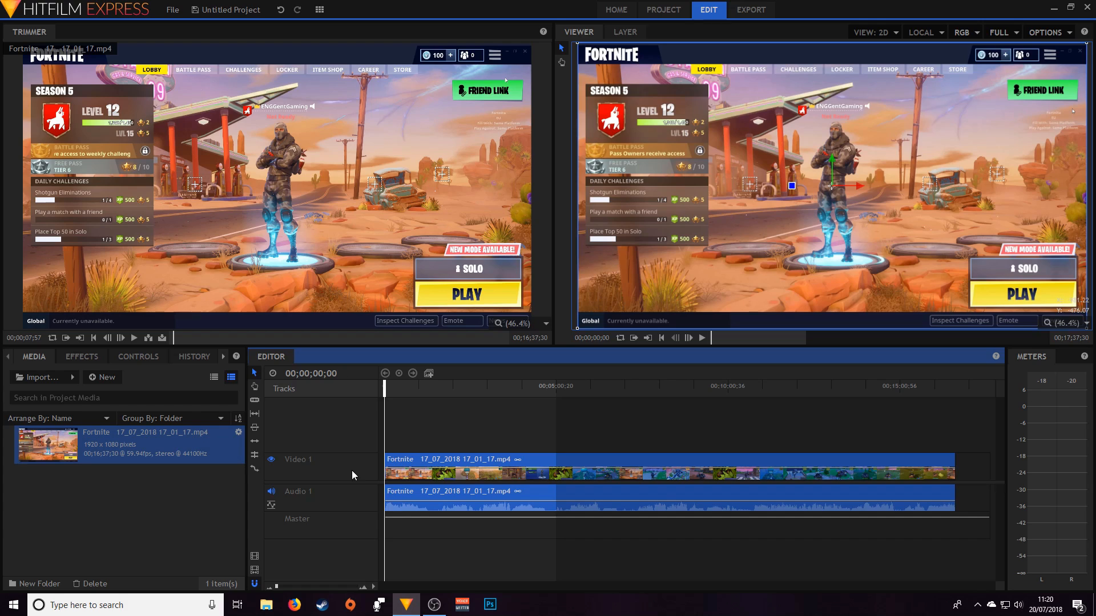
Step: Insert a second video track above Video 1 in the timeline
{"action": "right_click", "coordinate": [321, 464]}
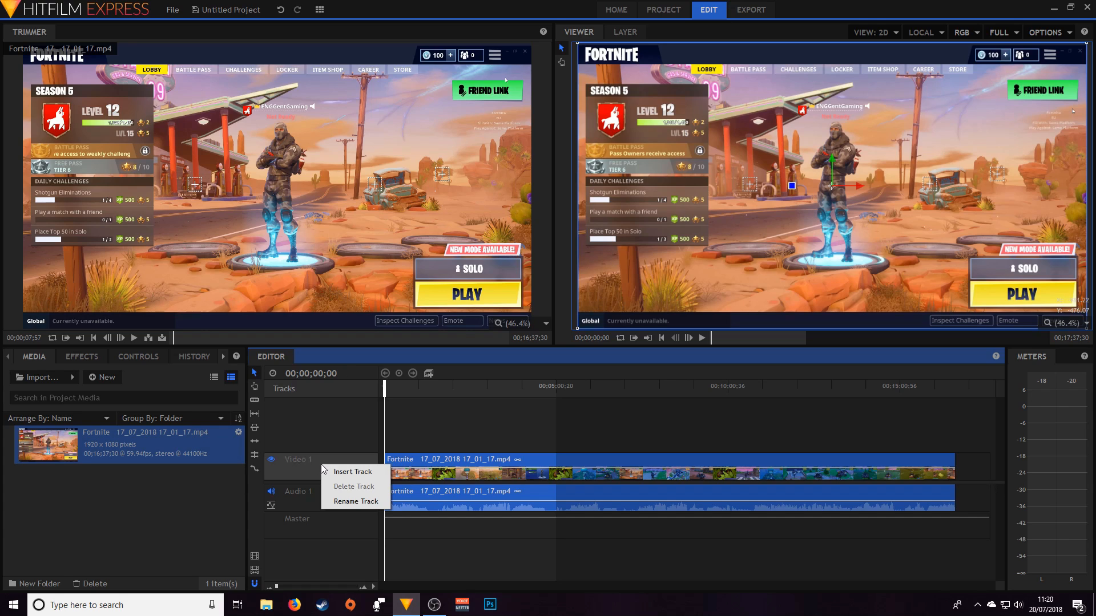
{"action": "left_click", "coordinate": [352, 474]}
{"action": "left_click", "coordinate": [400, 443]}
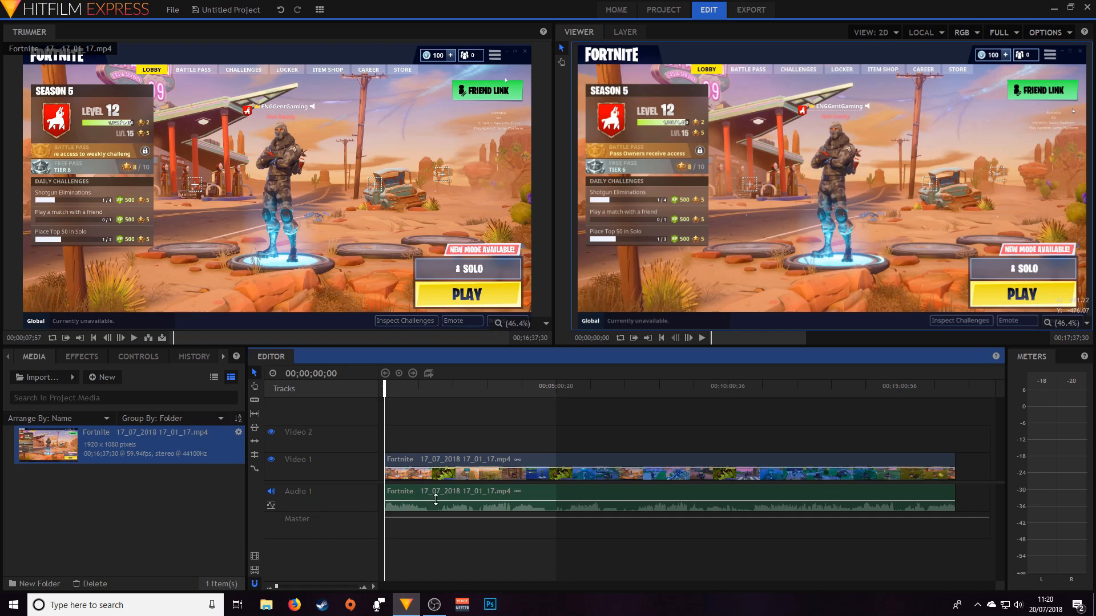
Step: Unlink the Fortnite clip's video from its audio, testing it by shifting the video along Video 1 and back to the start
{"action": "left_click", "coordinate": [449, 469]}
{"action": "right_click", "coordinate": [463, 458]}
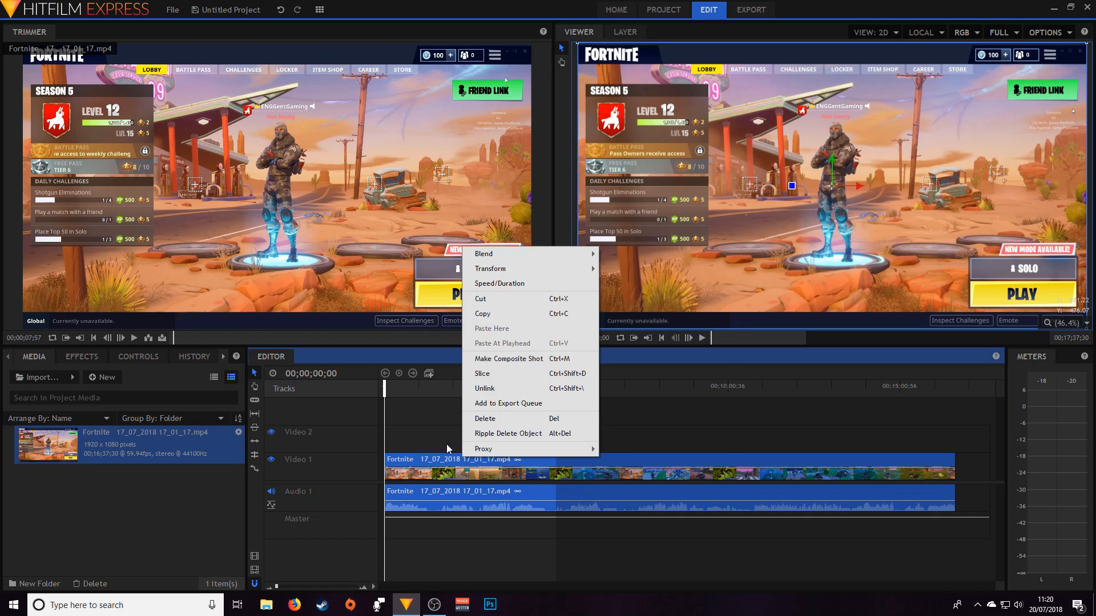
{"action": "left_click", "coordinate": [505, 392]}
{"action": "left_click", "coordinate": [530, 525]}
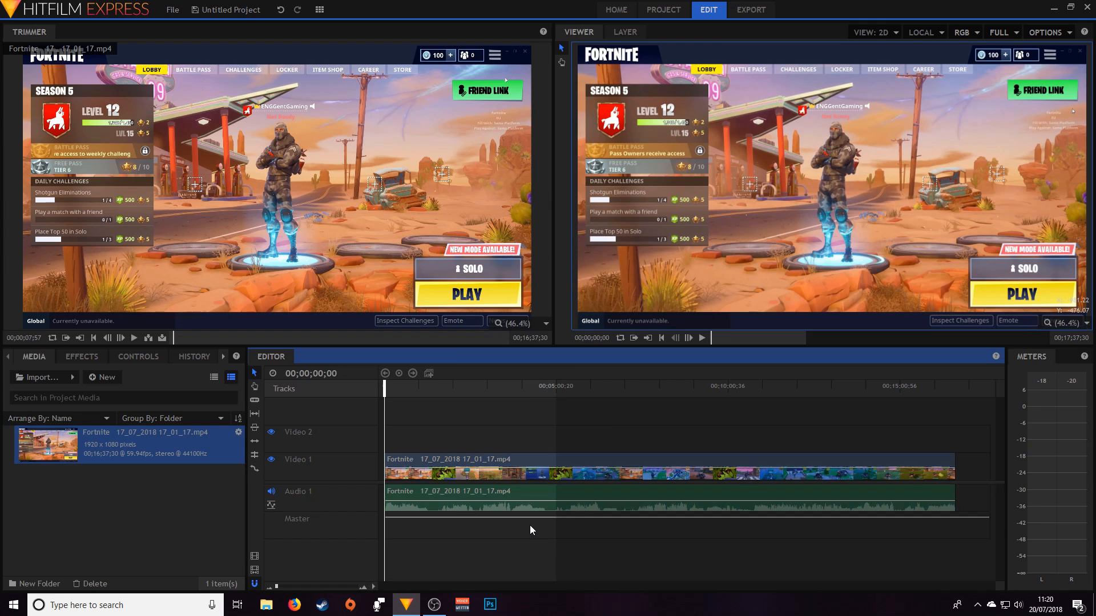
{"action": "left_click_drag", "start_coordinate": [518, 457], "coordinate": [565, 459]}
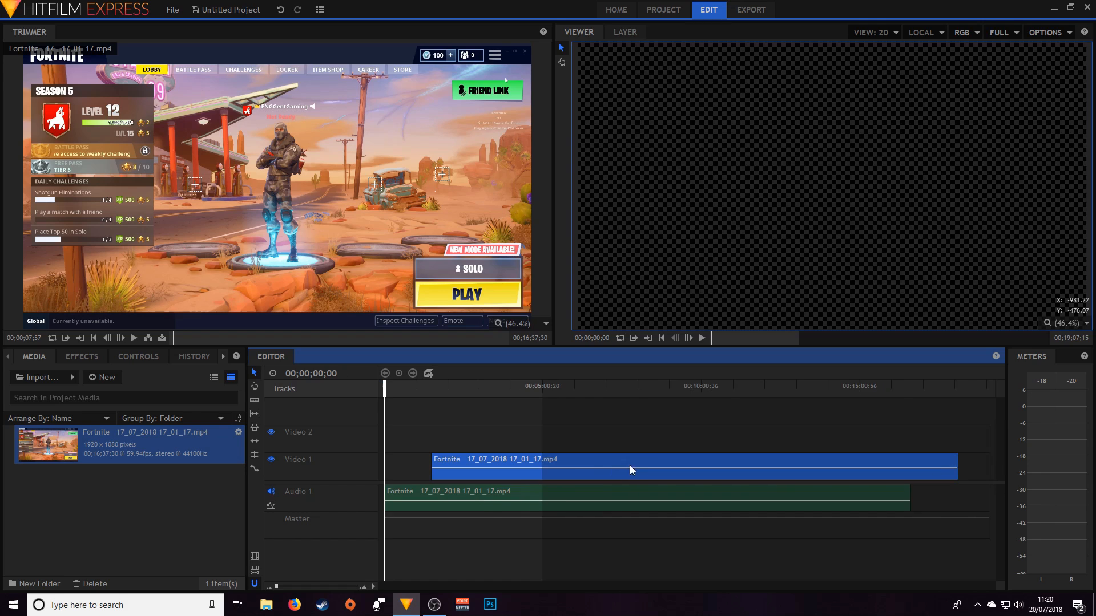
{"action": "left_click_drag", "start_coordinate": [633, 460], "coordinate": [454, 519]}
Step: Paste a copy of the Video 1 clip onto Video 2 and align it with the start of the timeline
{"action": "right_click", "coordinate": [438, 462]}
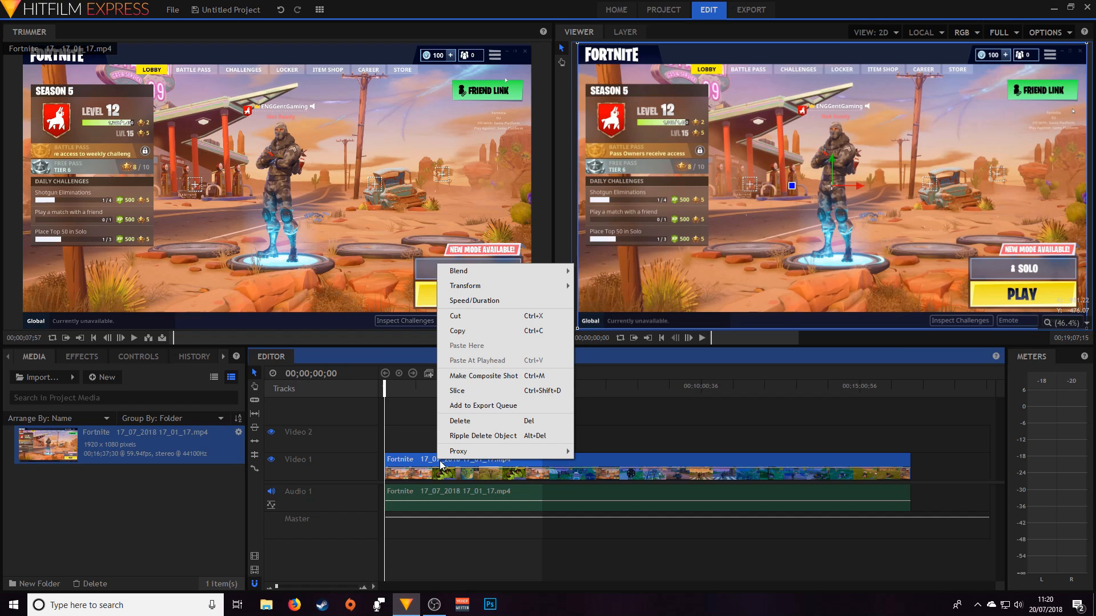
{"action": "left_click", "coordinate": [477, 331]}
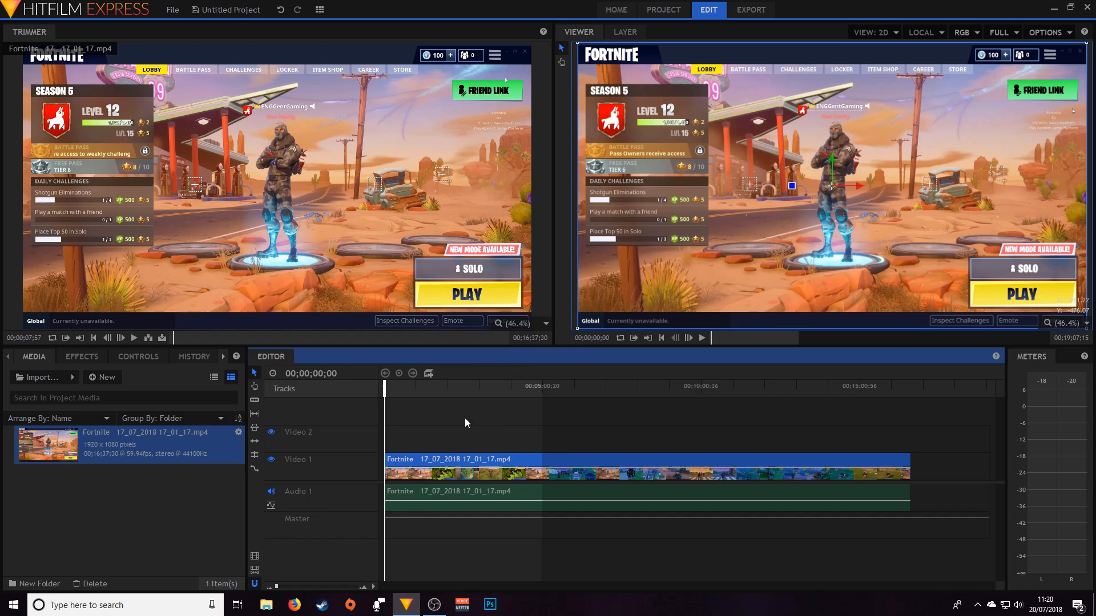
{"action": "right_click", "coordinate": [415, 435]}
{"action": "left_click", "coordinate": [447, 443]}
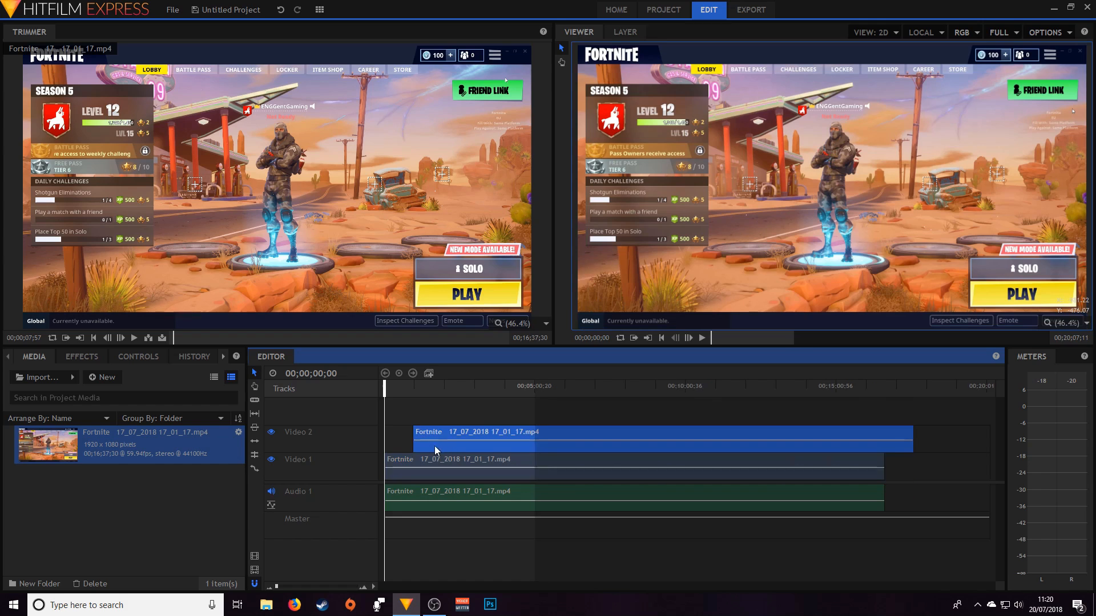
{"action": "left_click_drag", "start_coordinate": [477, 431], "coordinate": [390, 473]}
{"action": "left_click_drag", "start_coordinate": [902, 467], "coordinate": [866, 458]}
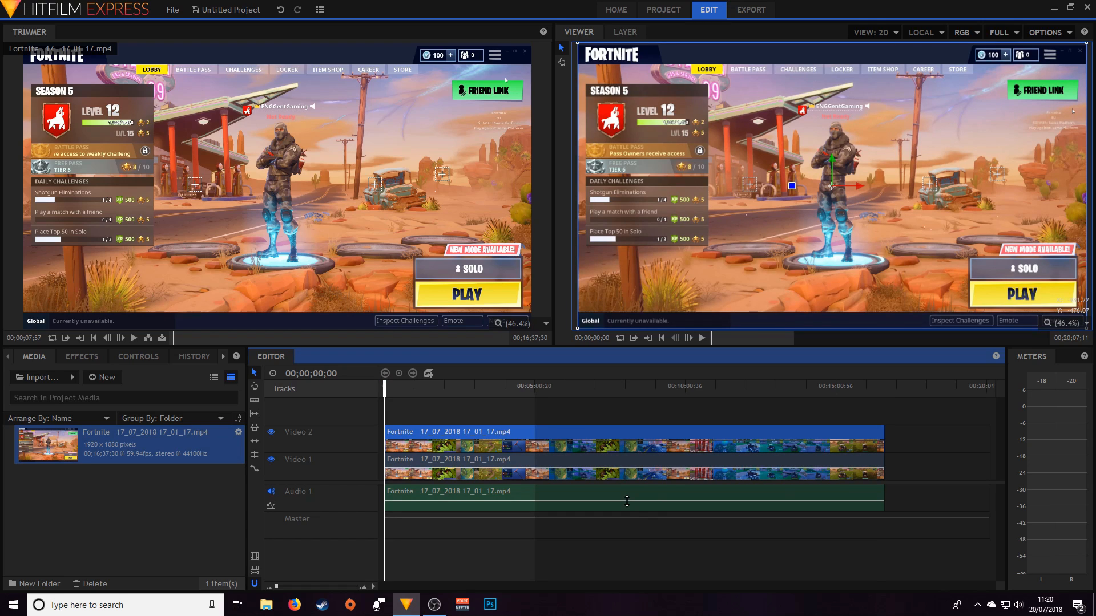
Step: Play the timeline from the start to preview the stacked clips
{"action": "left_click", "coordinate": [423, 540]}
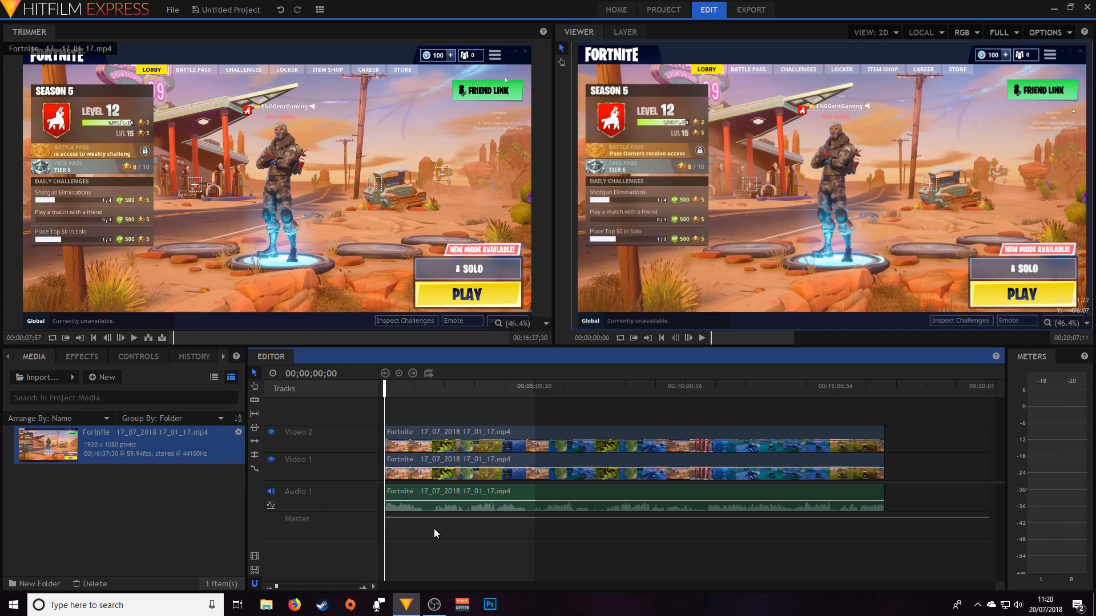
{"action": "key", "text": "space"}
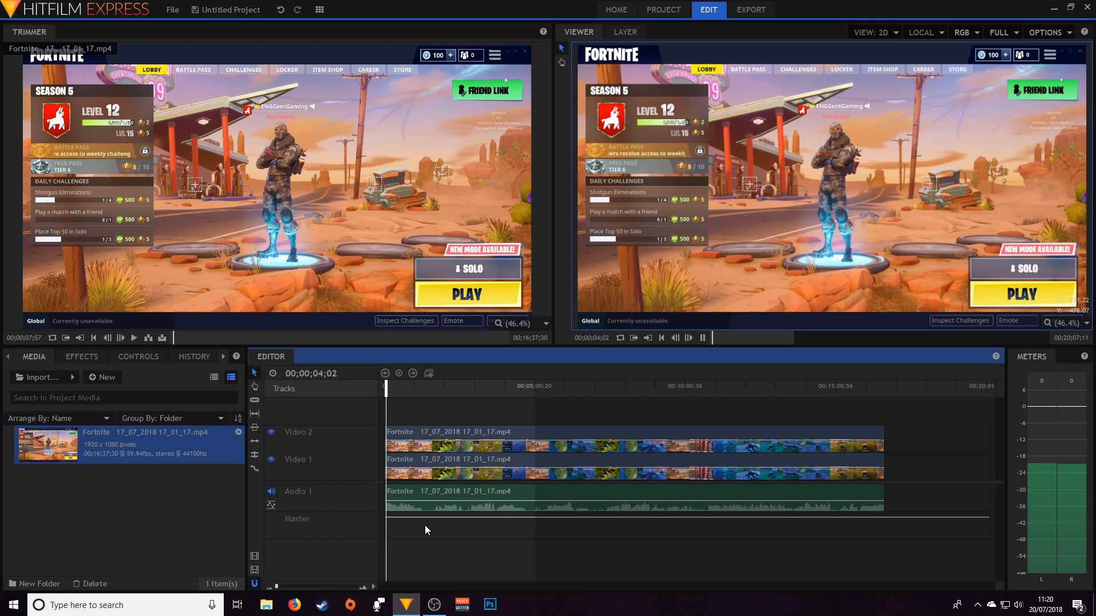
Step: Play and scrub through the clip's opening seconds to place the playhead at the cut point, 00;00;04;03
{"action": "key", "text": "space"}
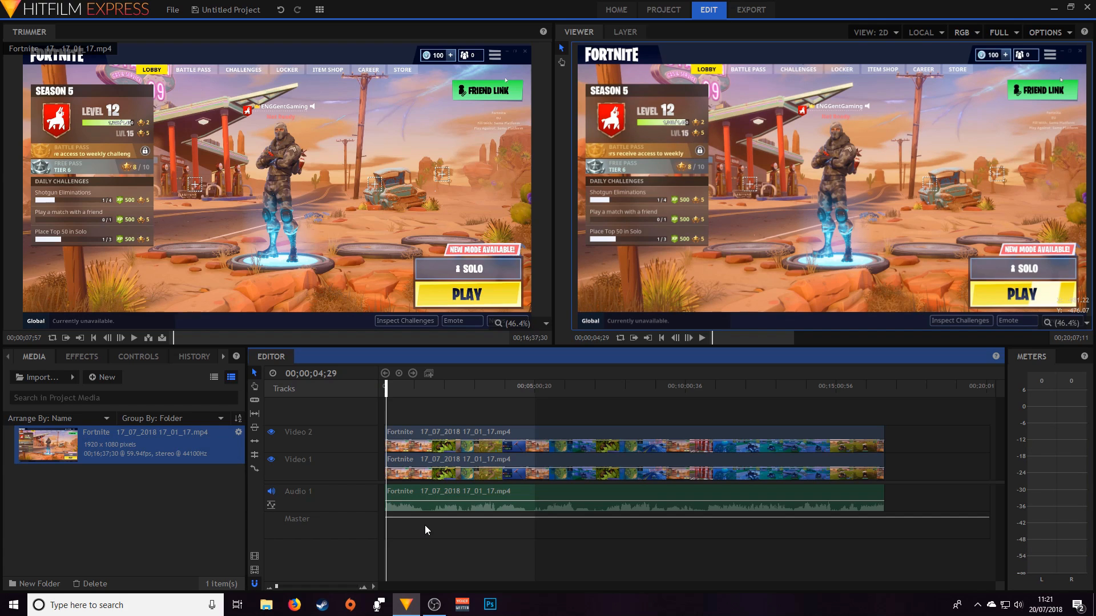
{"action": "left_click", "coordinate": [282, 585]}
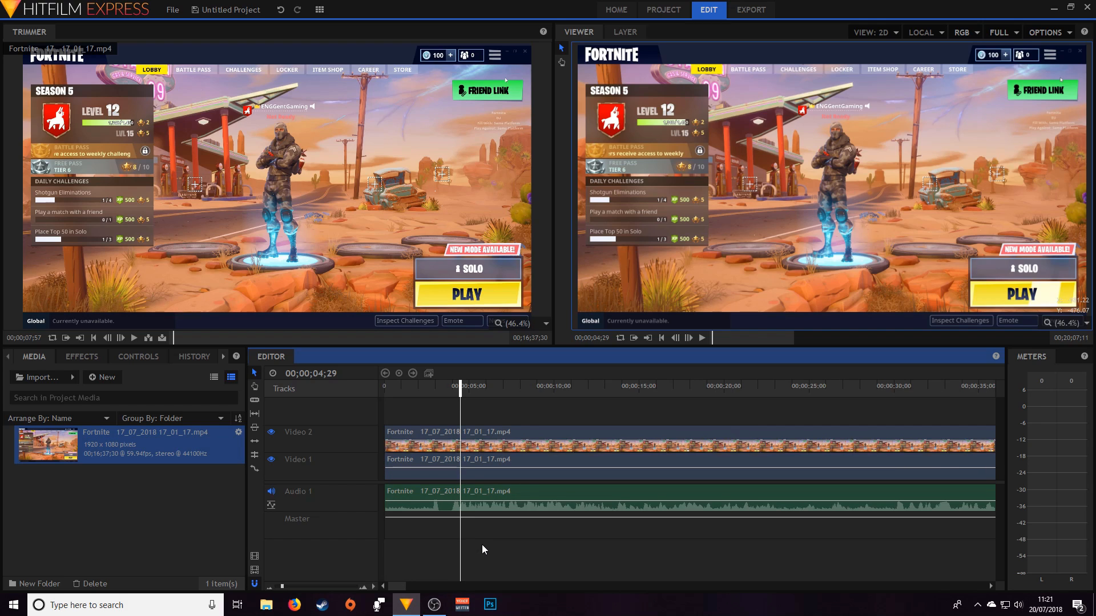
{"action": "left_click", "coordinate": [437, 393]}
{"action": "mouse_move", "coordinate": [438, 392]}
{"action": "left_mouse_down"}
{"action": "mouse_move", "coordinate": [383, 395]}
{"action": "mouse_move", "coordinate": [453, 400]}
{"action": "mouse_move", "coordinate": [430, 400]}
{"action": "mouse_move", "coordinate": [439, 398]}
{"action": "left_mouse_up"}
{"action": "key", "text": "space"}
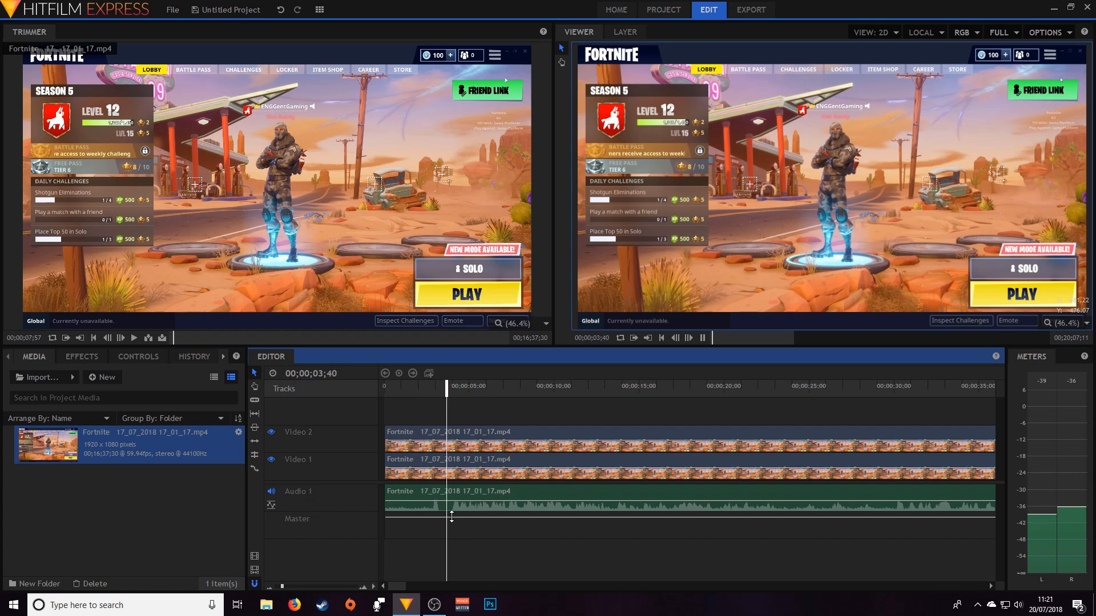
{"action": "left_click_drag", "start_coordinate": [458, 390], "coordinate": [447, 393]}
{"action": "key", "text": "space"}
{"action": "key", "text": "space"}
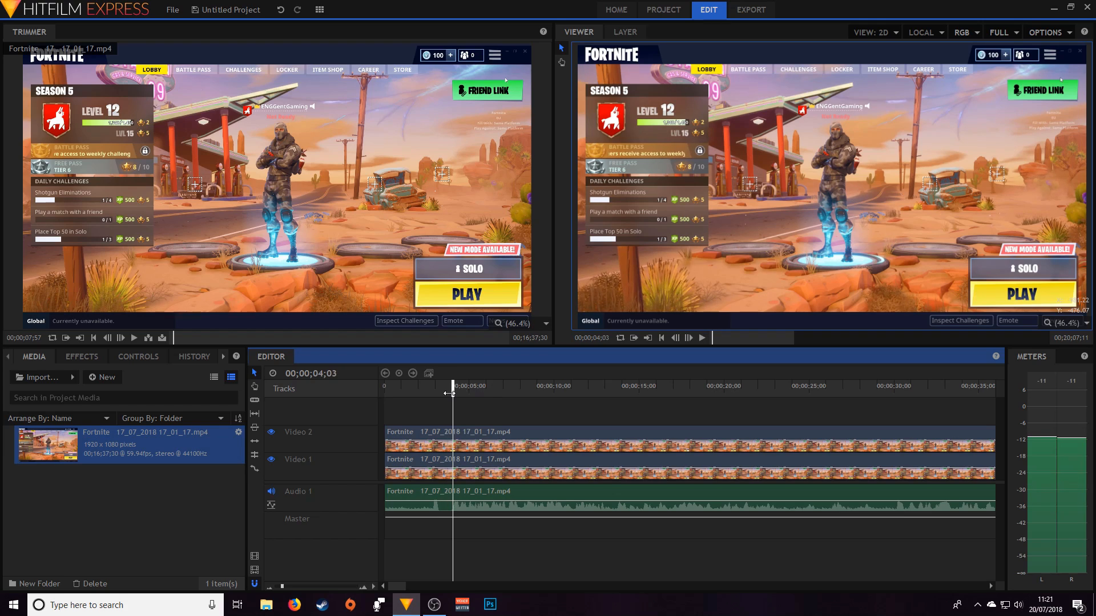
Step: Slice the Fortnite clips on Audio 1, Video 1 and Video 2 at the playhead
{"action": "right_click", "coordinate": [454, 512]}
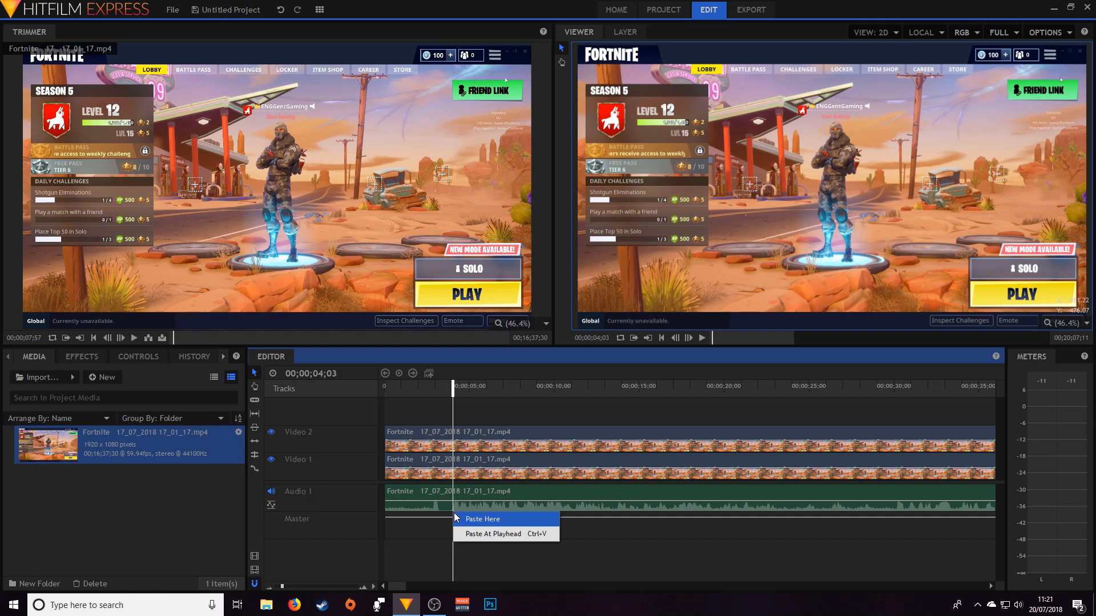
{"action": "right_click", "coordinate": [451, 499]}
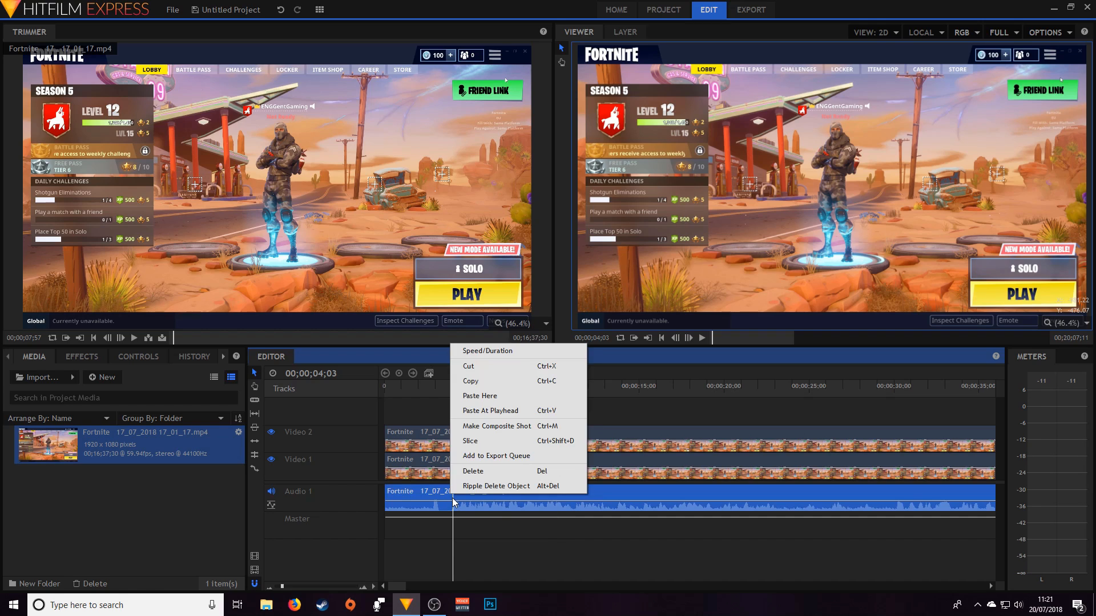
{"action": "left_click", "coordinate": [471, 441]}
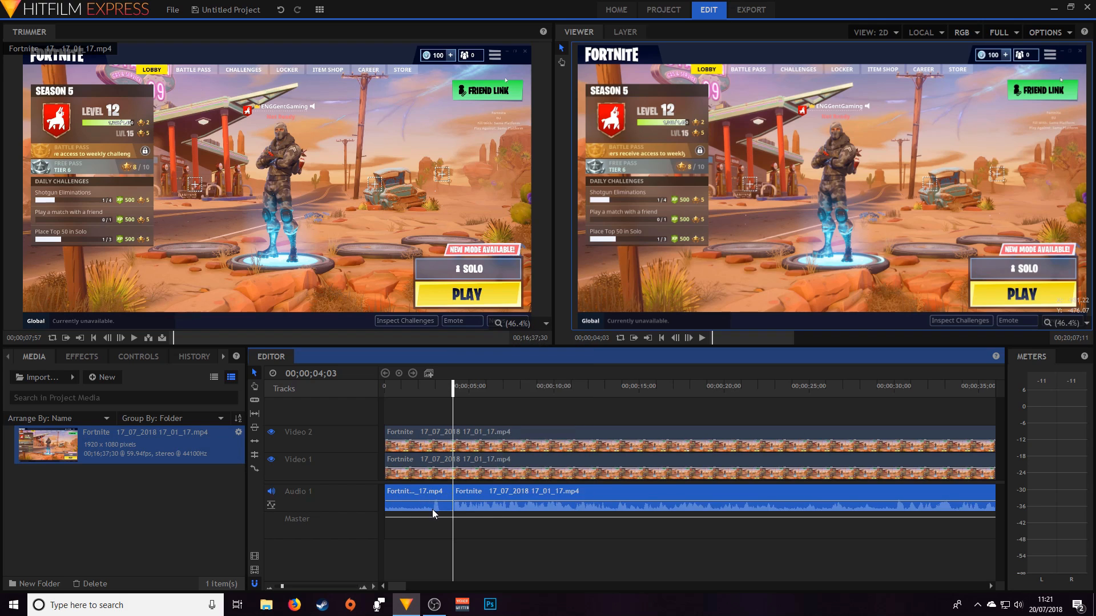
{"action": "left_click", "coordinate": [452, 460]}
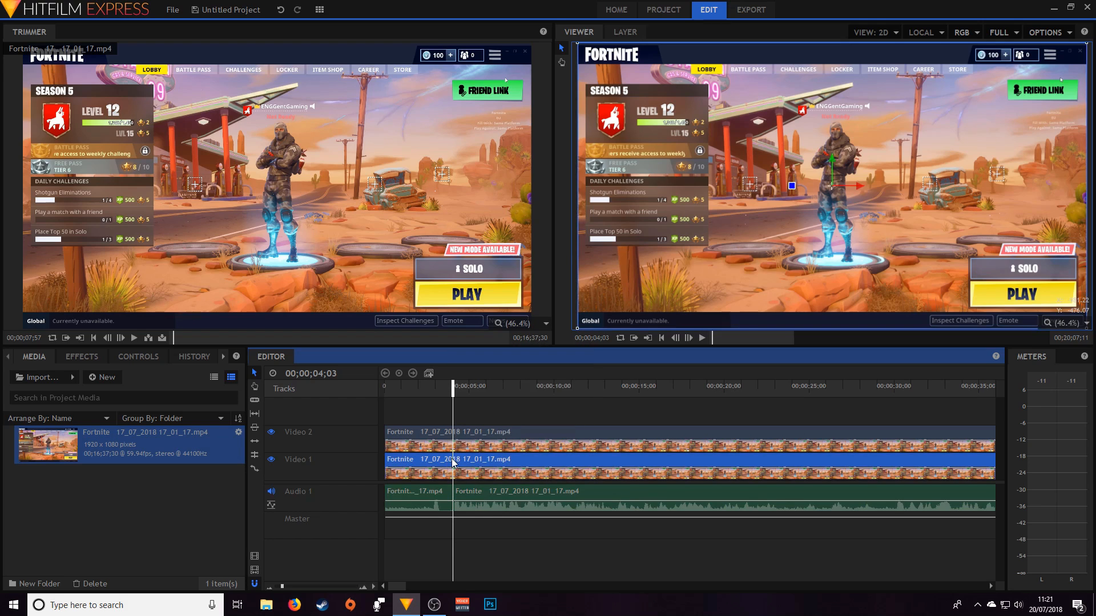
{"action": "right_click", "coordinate": [452, 460]}
{"action": "left_click", "coordinate": [470, 403]}
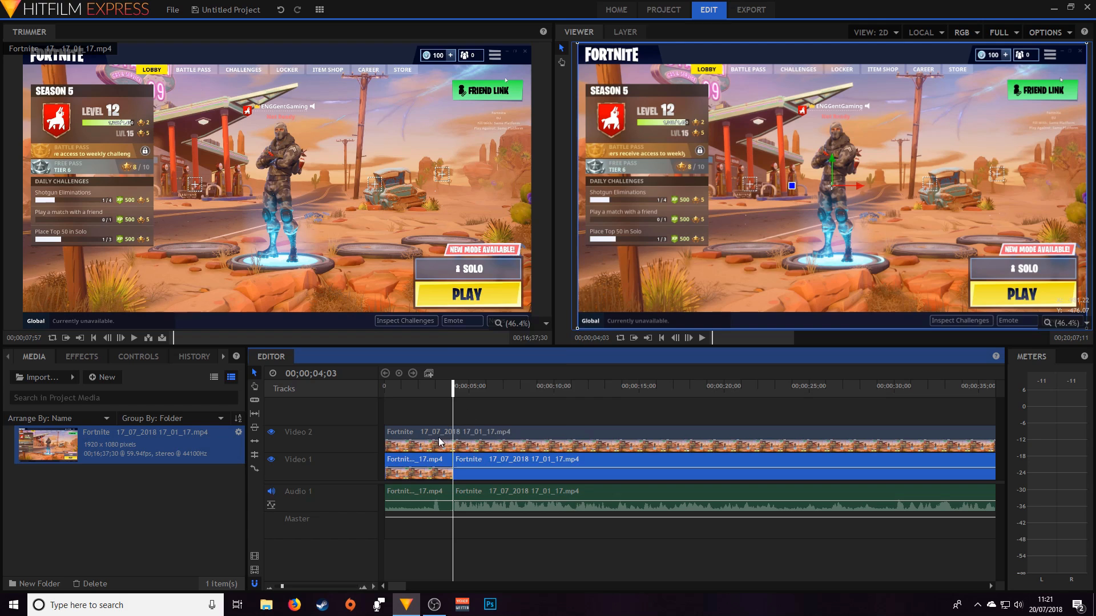
{"action": "left_click", "coordinate": [440, 439]}
{"action": "right_click", "coordinate": [446, 440]}
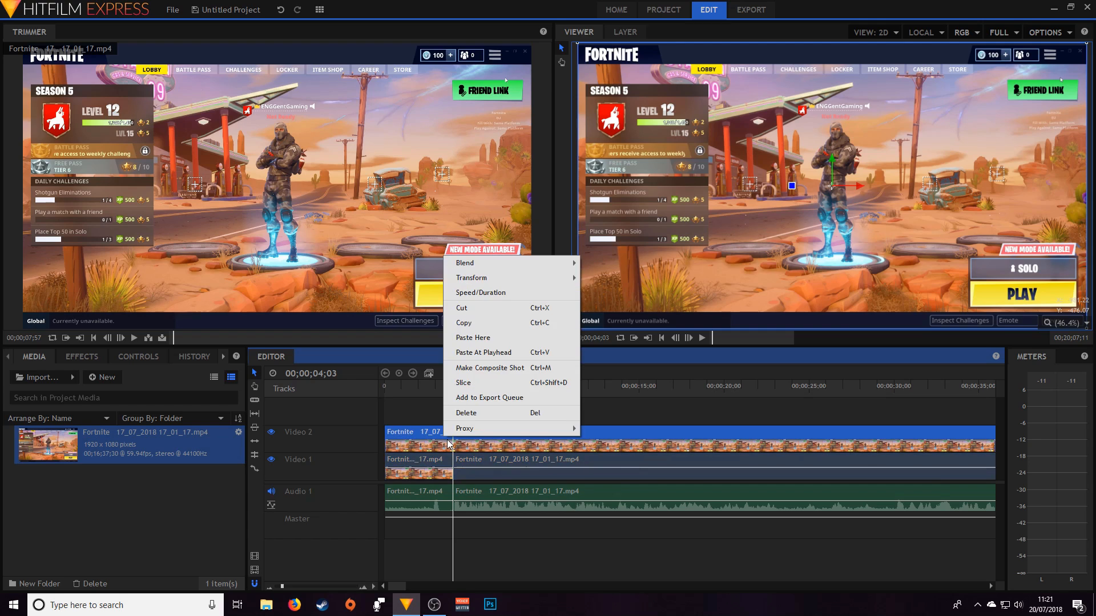
{"action": "left_click", "coordinate": [478, 384]}
Step: Delete the three short clip pieces before the cut on Video 2, Video 1 and Audio 1
{"action": "left_click_drag", "start_coordinate": [420, 410], "coordinate": [431, 508]}
{"action": "right_click", "coordinate": [416, 461]}
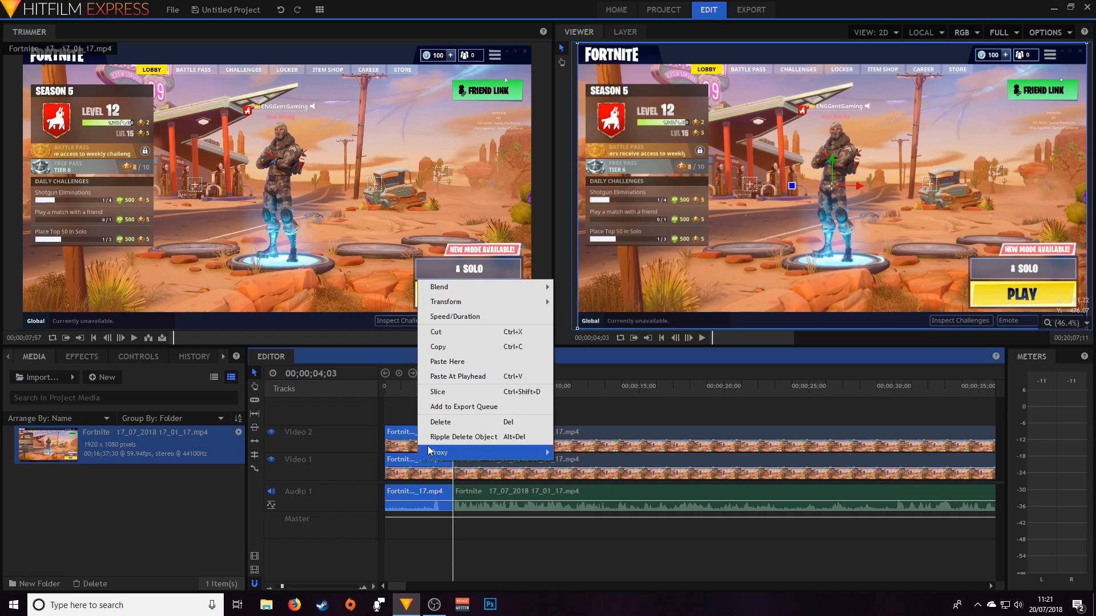
{"action": "left_click", "coordinate": [441, 422]}
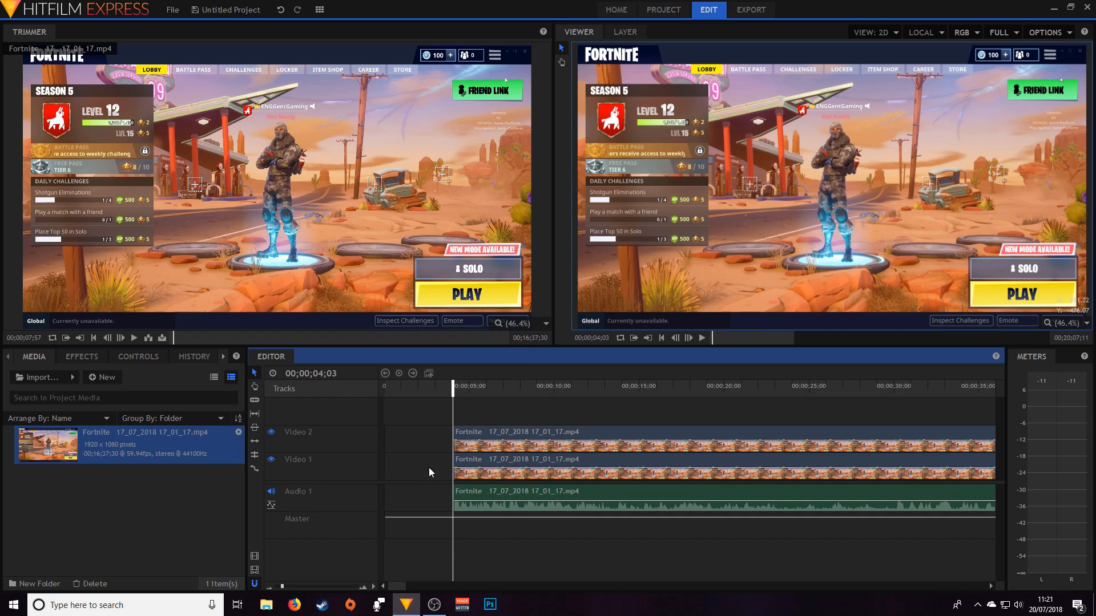
Step: Move the remaining video and audio clips together to the start of the timeline and return the playhead to 00;00;00;00
{"action": "left_click_drag", "start_coordinate": [443, 412], "coordinate": [561, 520]}
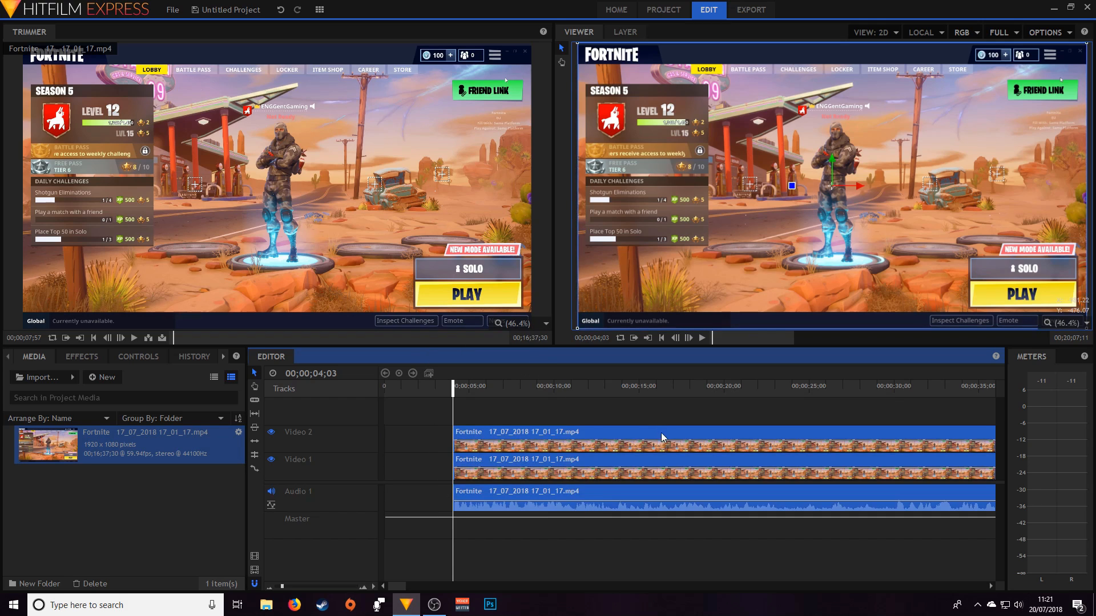
{"action": "left_click", "coordinate": [658, 435]}
{"action": "left_click_drag", "start_coordinate": [434, 422], "coordinate": [589, 522]}
{"action": "left_click_drag", "start_coordinate": [679, 426], "coordinate": [471, 420]}
{"action": "left_click_drag", "start_coordinate": [418, 395], "coordinate": [379, 407]}
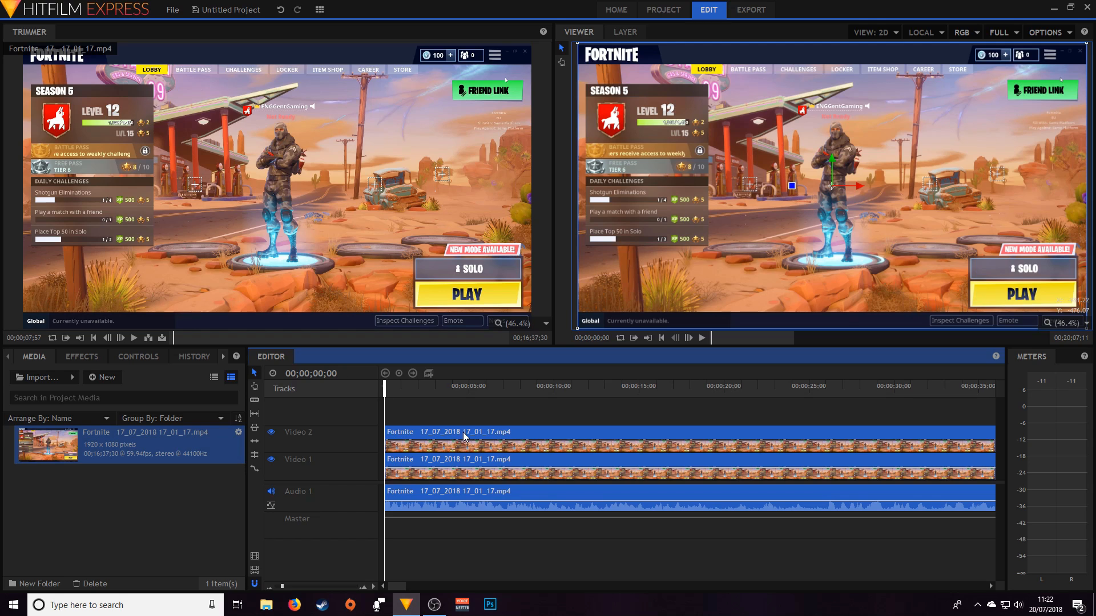
{"action": "left_click", "coordinate": [433, 531]}
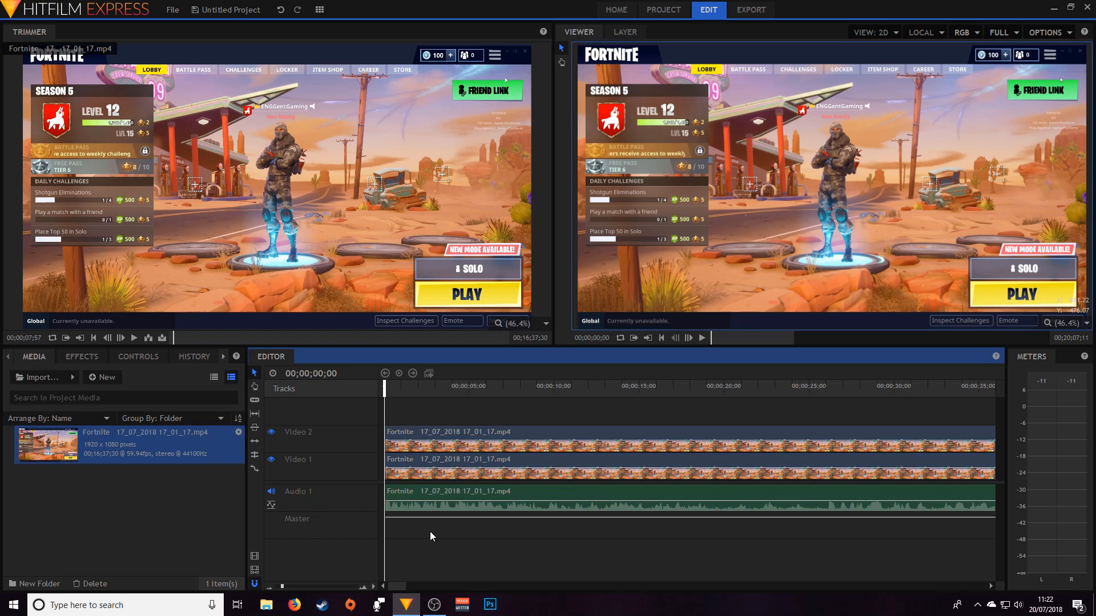
Step: Preview the trimmed clips from the start and set the playhead at the next cut point, 00;00;20;39
{"action": "key", "text": "space"}
{"action": "key", "text": "space"}
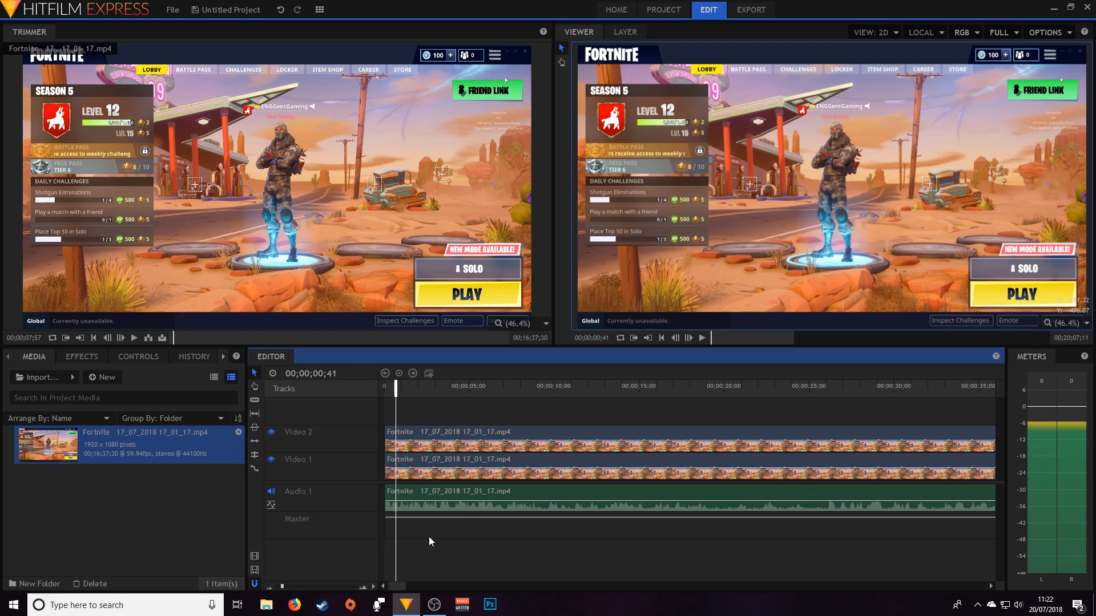
{"action": "left_click_drag", "start_coordinate": [398, 391], "coordinate": [312, 403]}
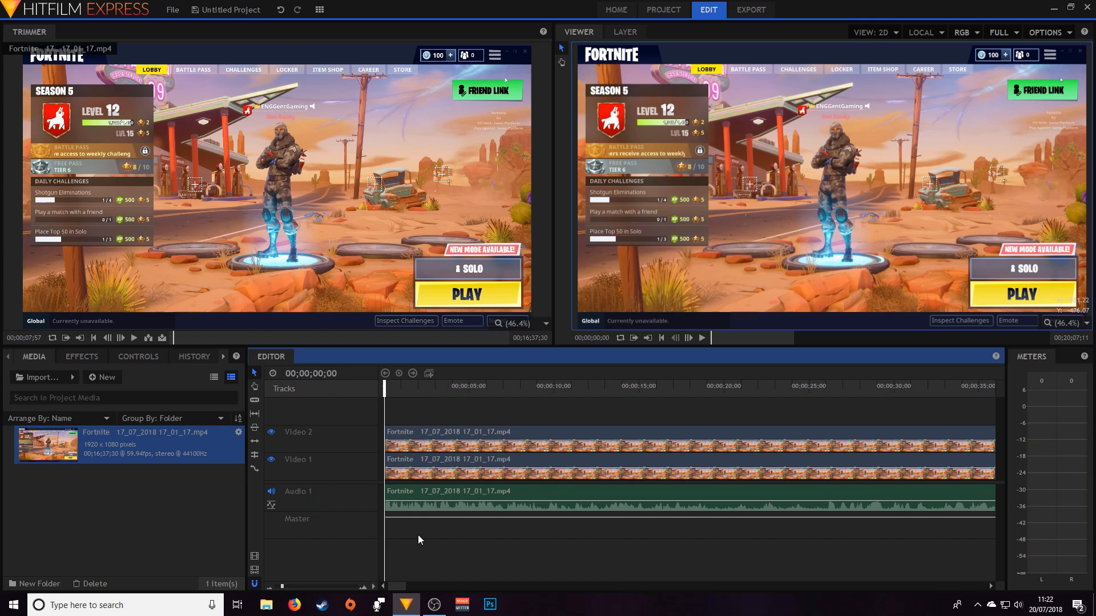
{"action": "key", "text": "space"}
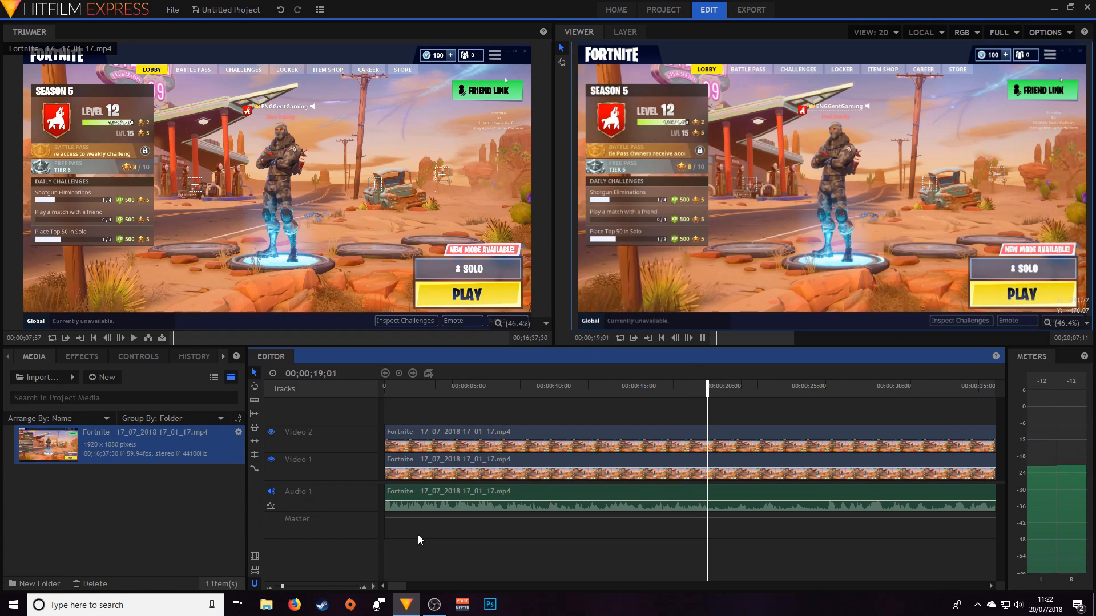
{"action": "key", "text": "space"}
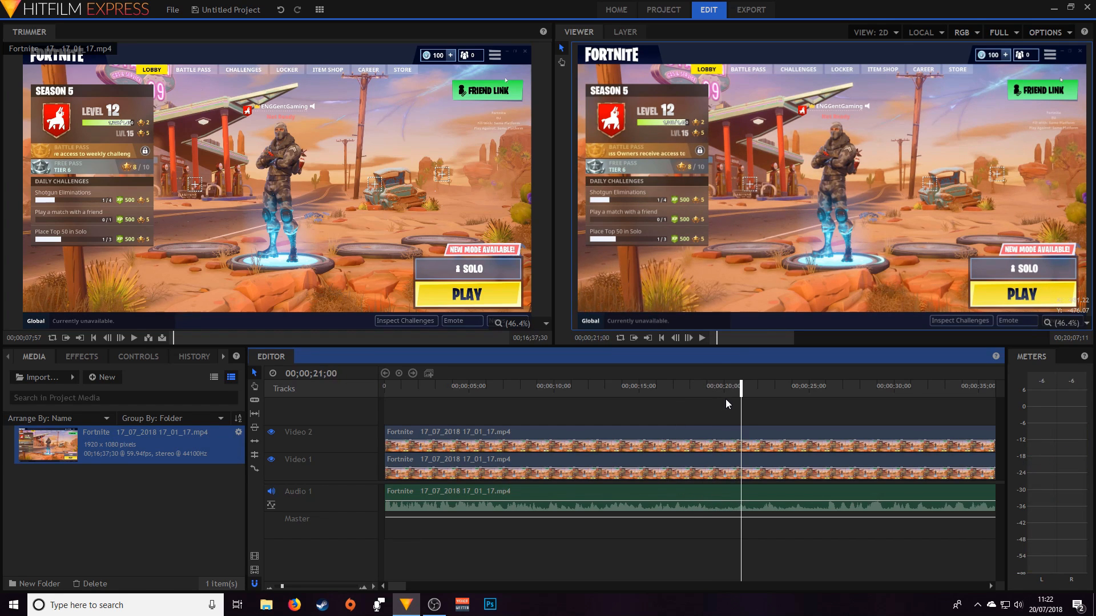
{"action": "left_click_drag", "start_coordinate": [734, 387], "coordinate": [717, 390]}
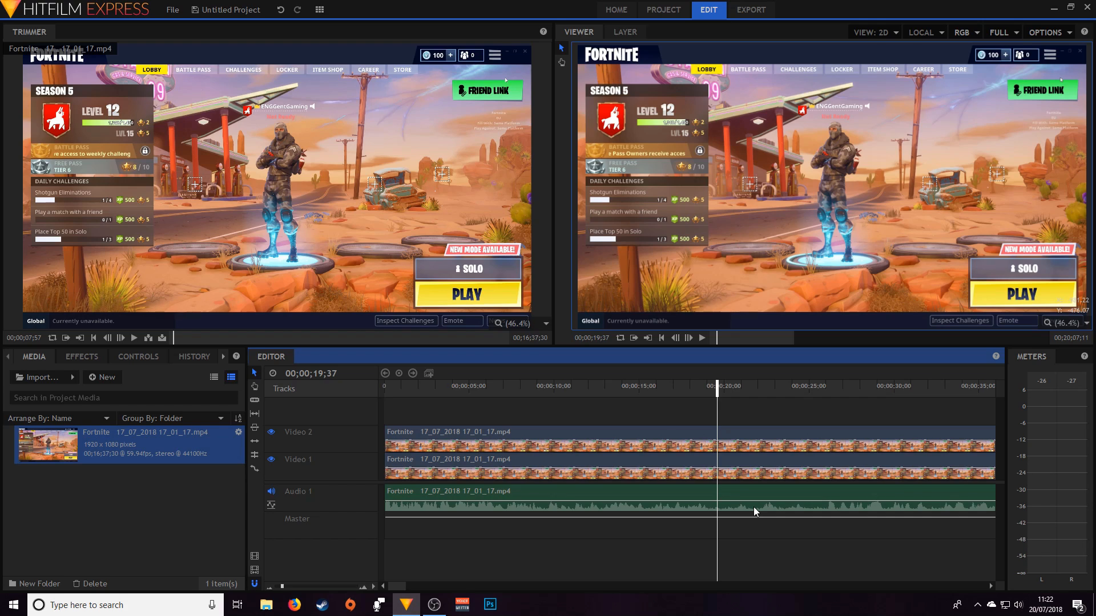
{"action": "left_click_drag", "start_coordinate": [719, 391], "coordinate": [707, 391]}
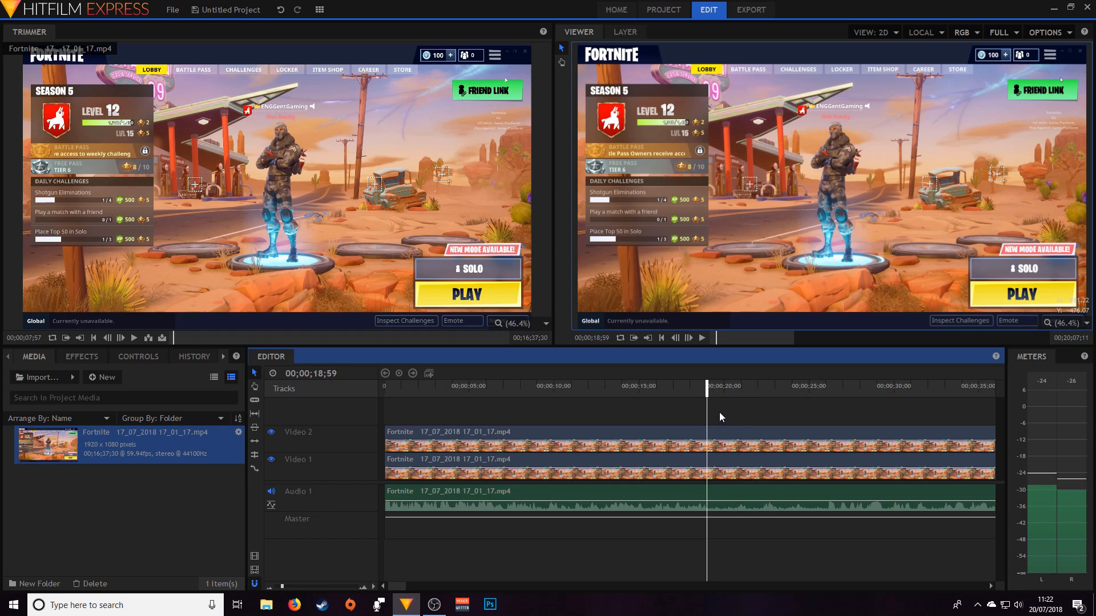
{"action": "key", "text": "space"}
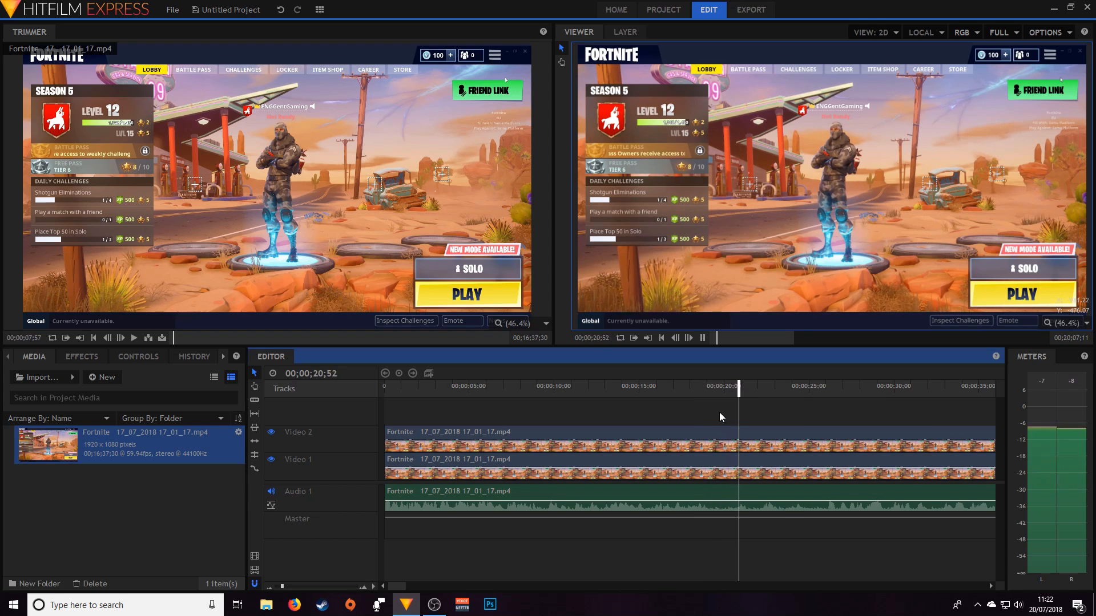
{"action": "left_click_drag", "start_coordinate": [739, 389], "coordinate": [734, 393]}
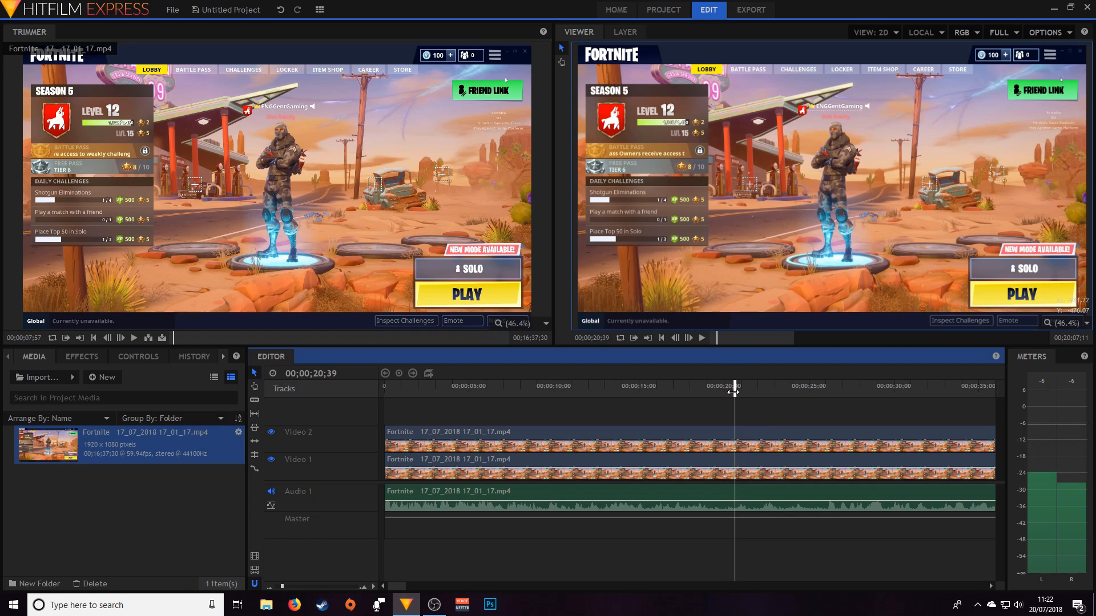
Step: Slice the Video 2 and Video 1 clips at the playhead
{"action": "right_click", "coordinate": [735, 436]}
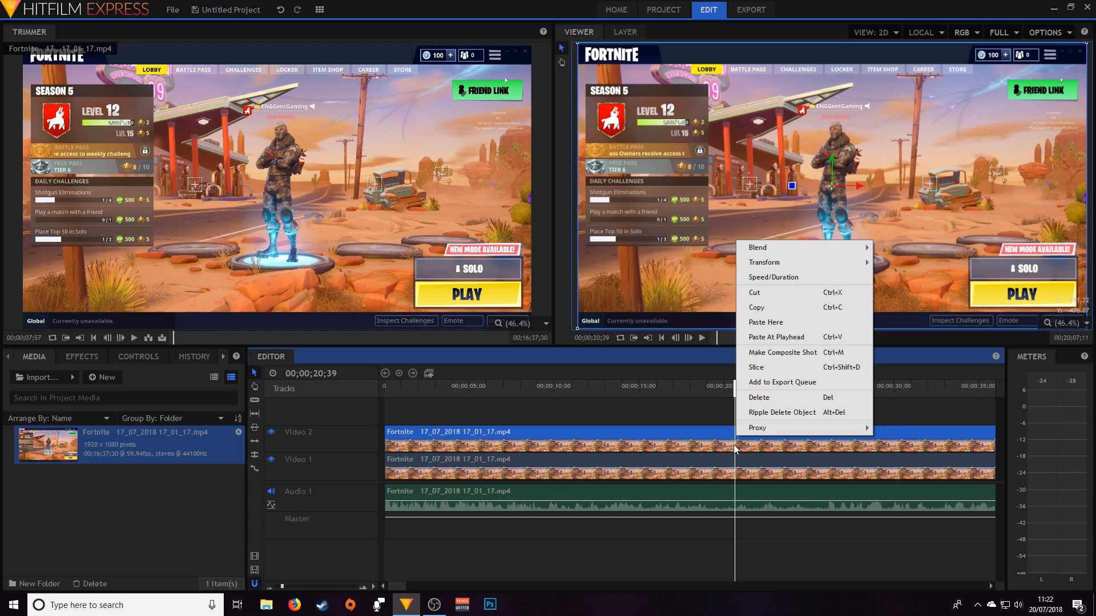
{"action": "left_click", "coordinate": [768, 371]}
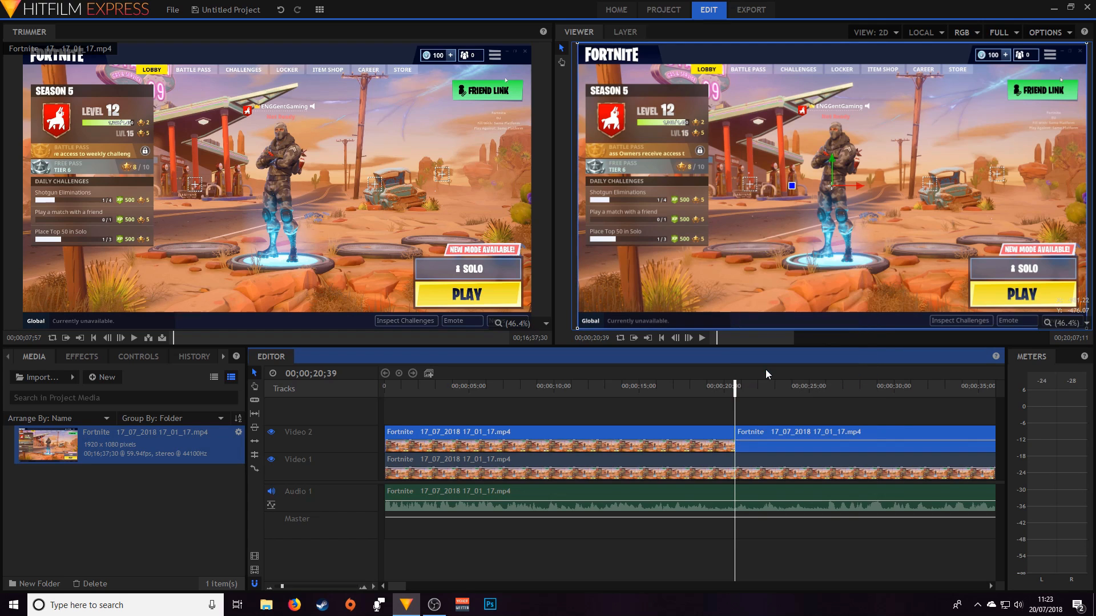
{"action": "left_click", "coordinate": [743, 467]}
{"action": "right_click", "coordinate": [743, 467]}
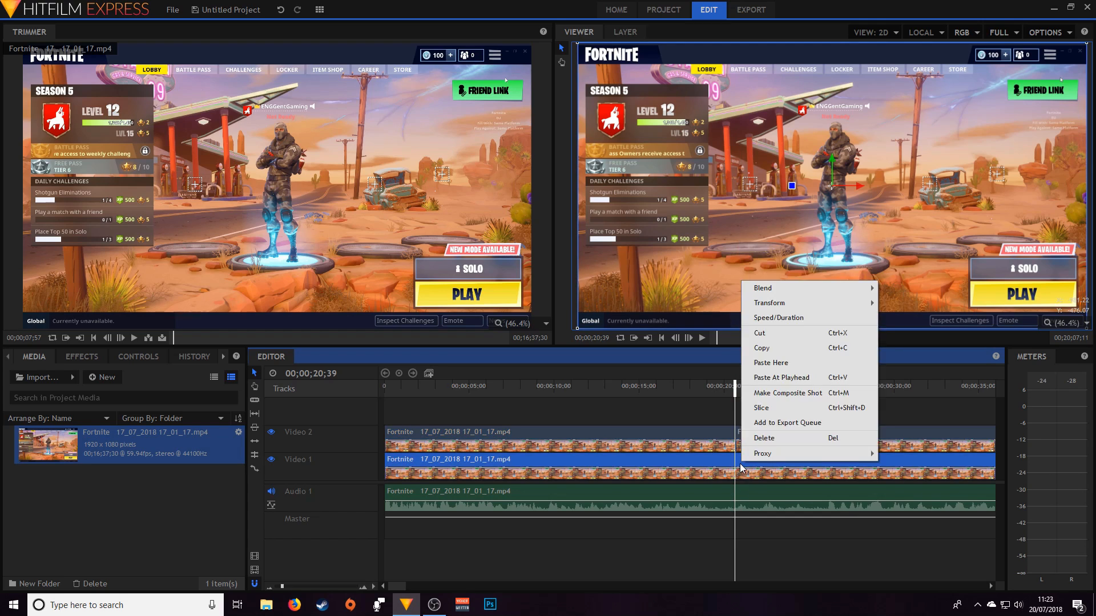
{"action": "left_click", "coordinate": [768, 410]}
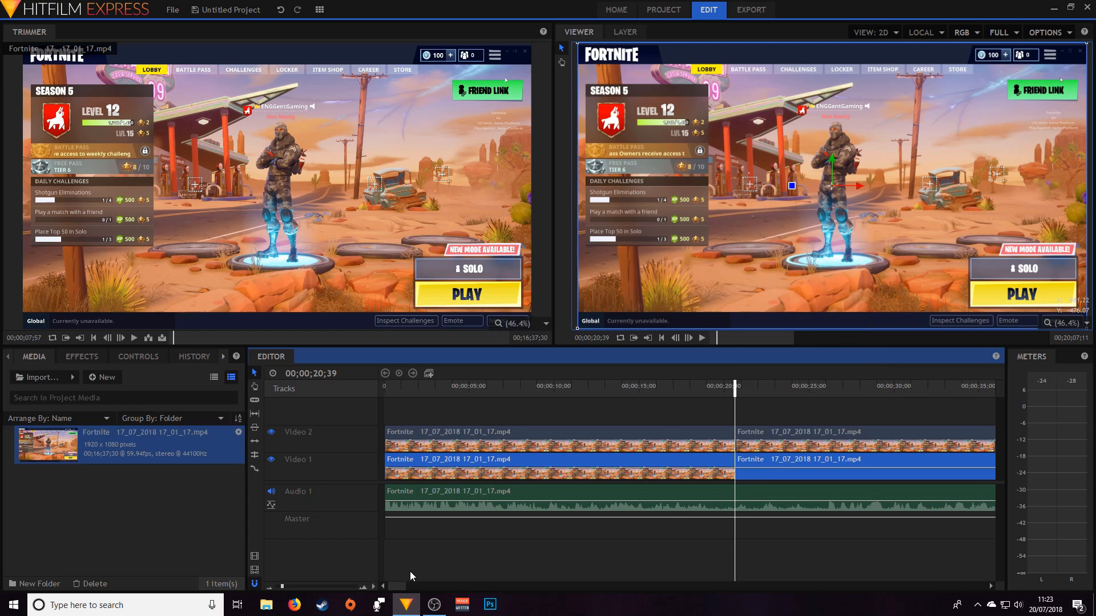
Step: Play onward from the video cuts and stop the playhead at 00;00;23;29
{"action": "left_click_drag", "start_coordinate": [399, 585], "coordinate": [405, 584]}
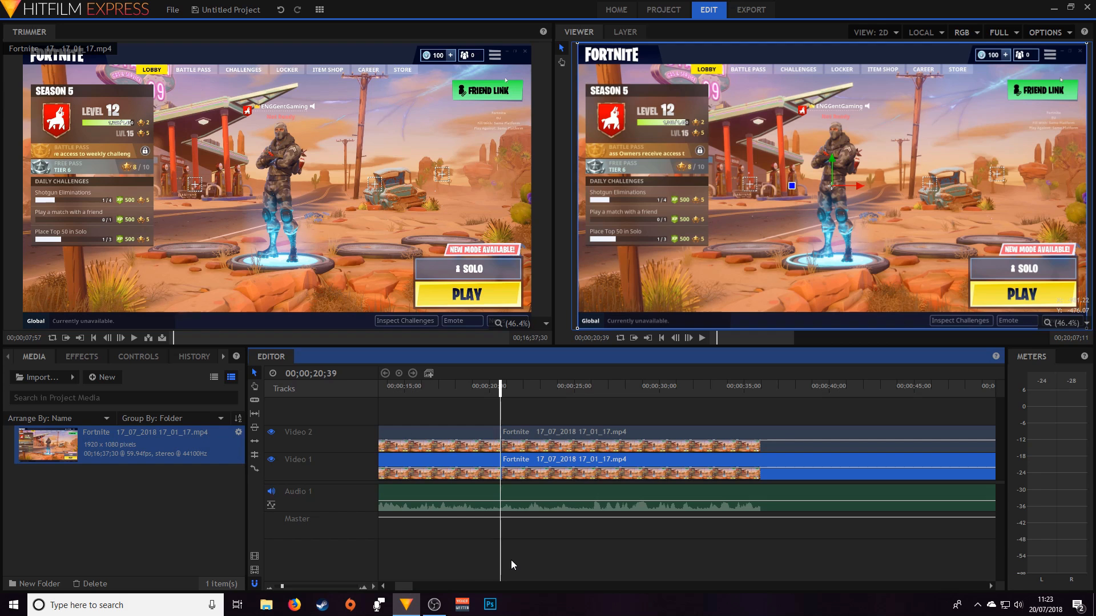
{"action": "key", "text": "space"}
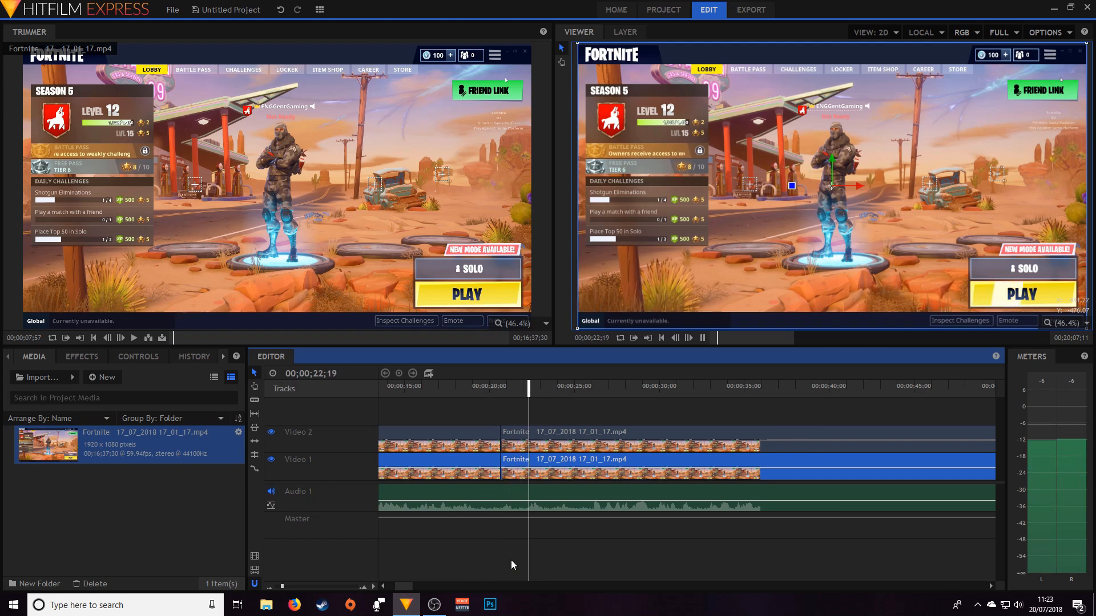
{"action": "key", "text": "space"}
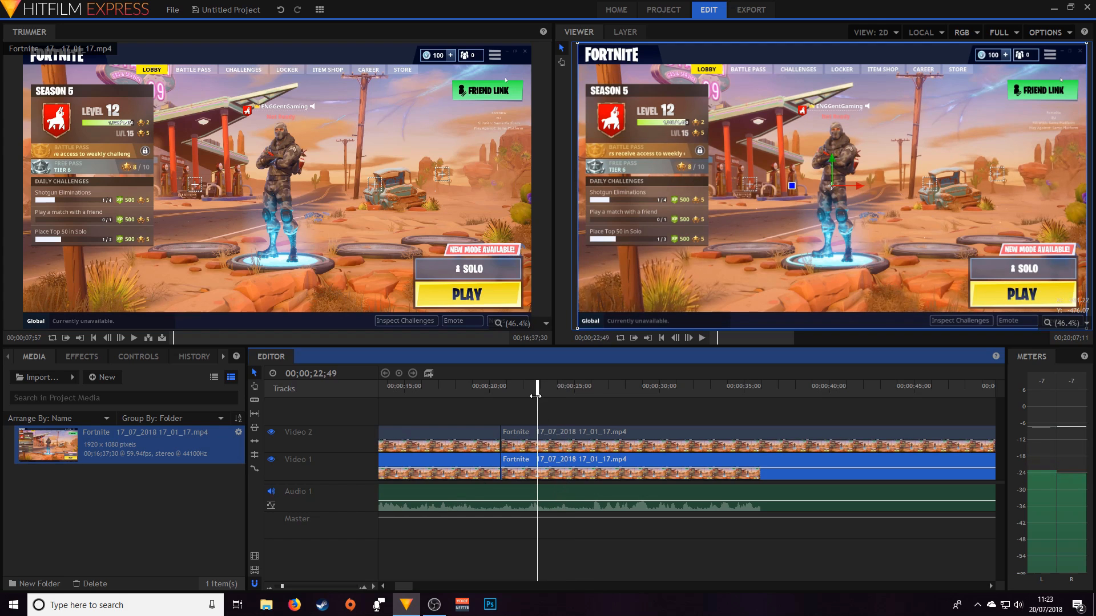
{"action": "left_click", "coordinate": [523, 393]}
{"action": "key", "text": "space"}
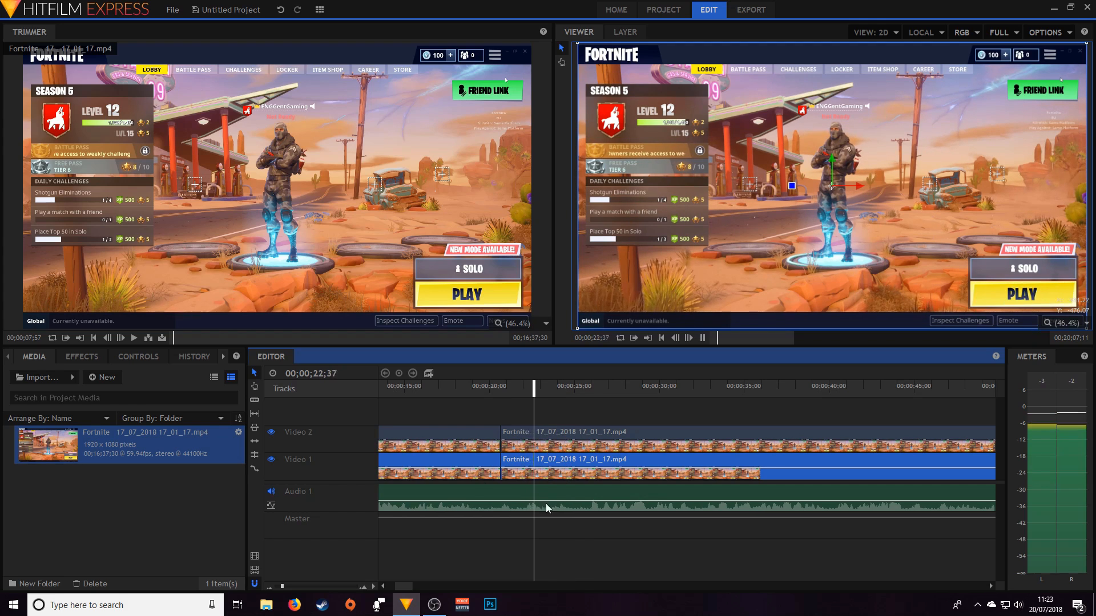
{"action": "key", "text": "space"}
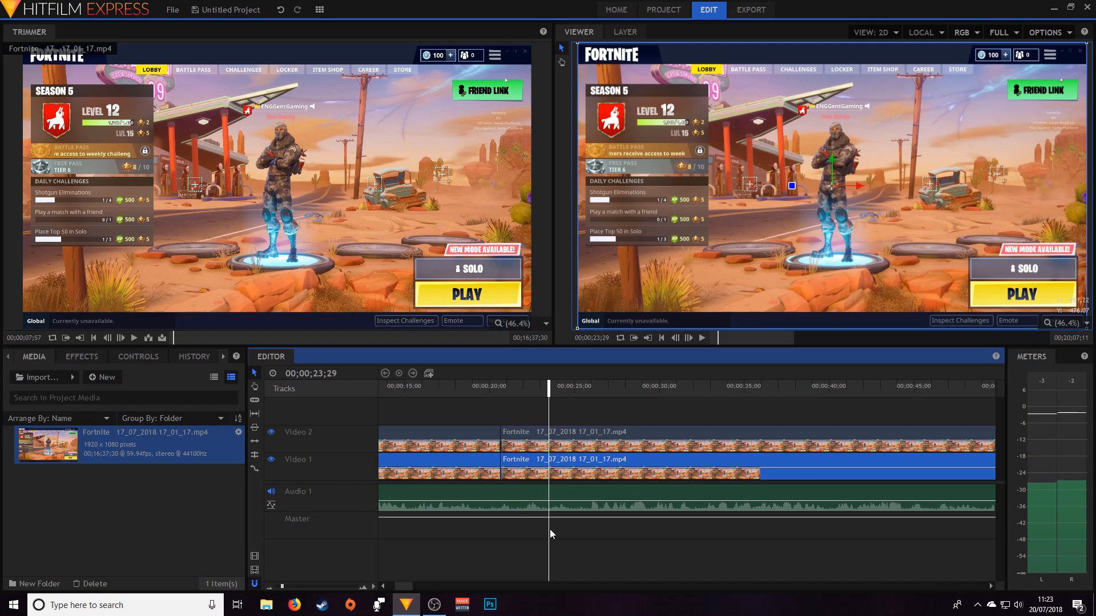
Step: Slice the Audio 1 clip at the playhead, 00;00;23;29
{"action": "left_click", "coordinate": [549, 508]}
{"action": "right_click", "coordinate": [548, 508]}
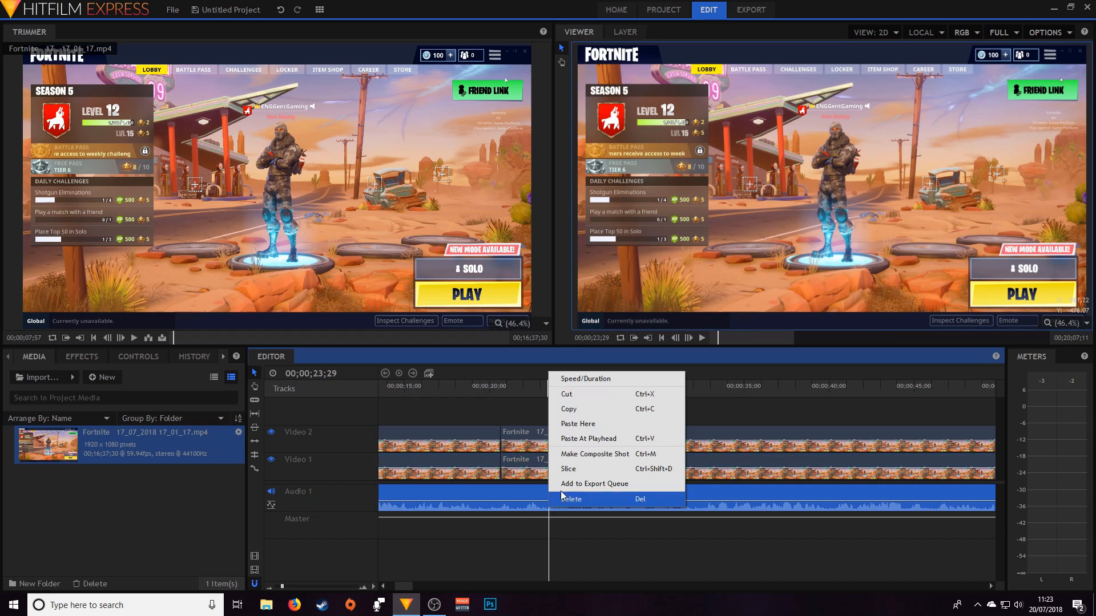
{"action": "left_click", "coordinate": [568, 469]}
{"action": "left_click", "coordinate": [551, 465]}
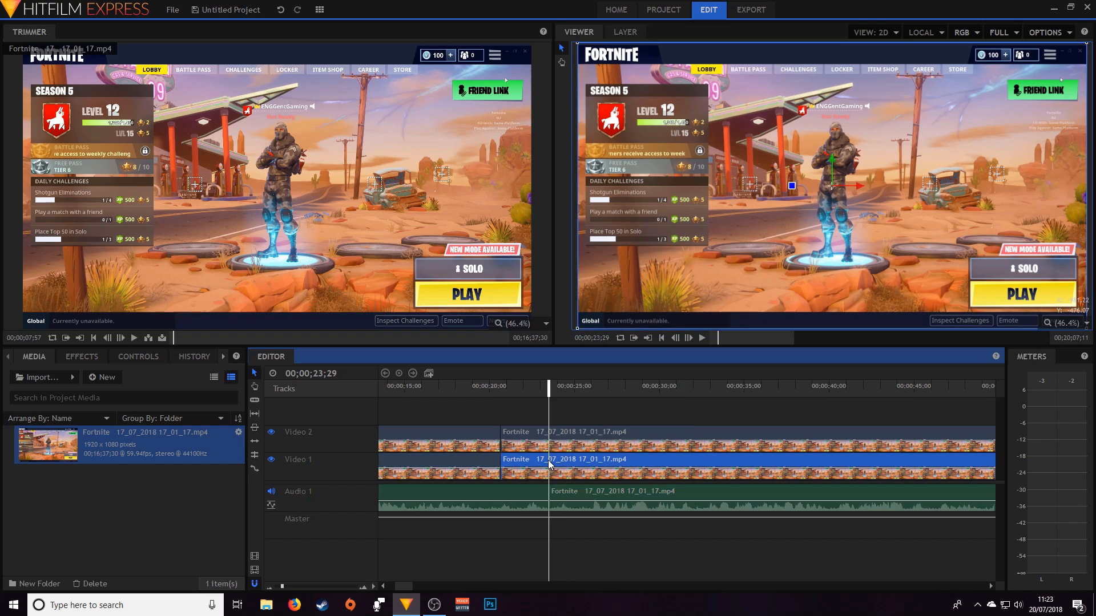
{"action": "right_click", "coordinate": [526, 464]}
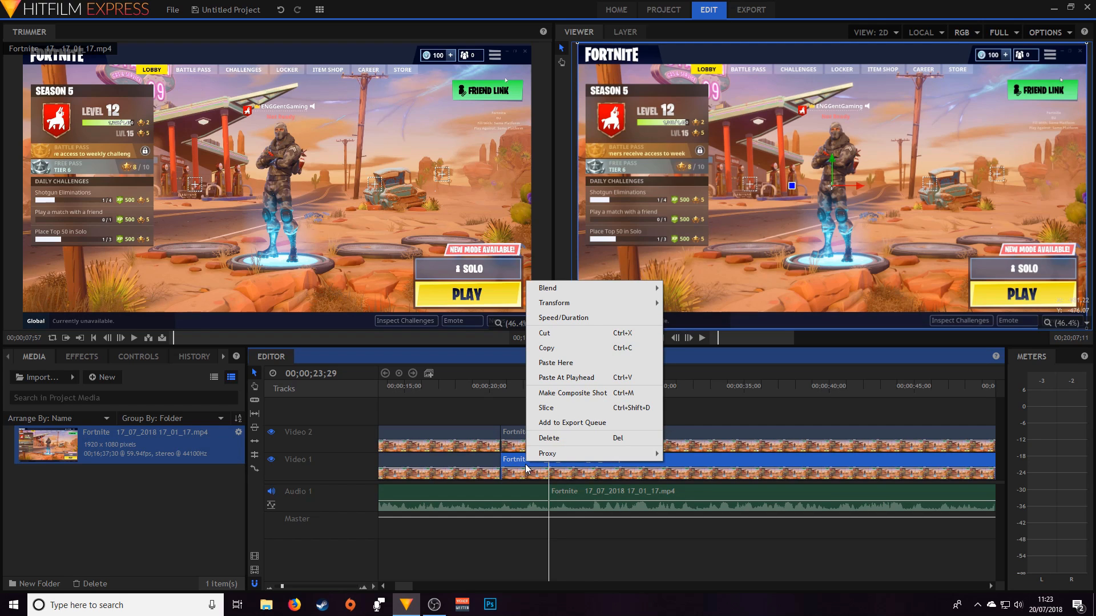
{"action": "left_click", "coordinate": [543, 440]}
{"action": "key", "text": "ctrl+z"}
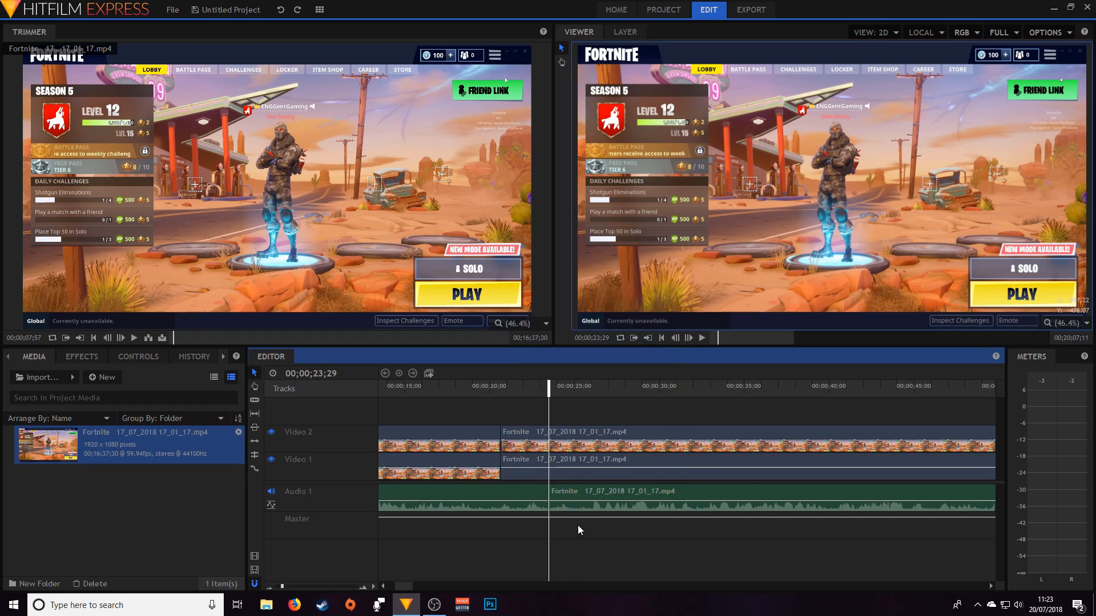
Step: Slice the Video 1 and Video 2 clips at the playhead, 00;00;23;29
{"action": "left_click", "coordinate": [534, 462]}
{"action": "right_click", "coordinate": [534, 464]}
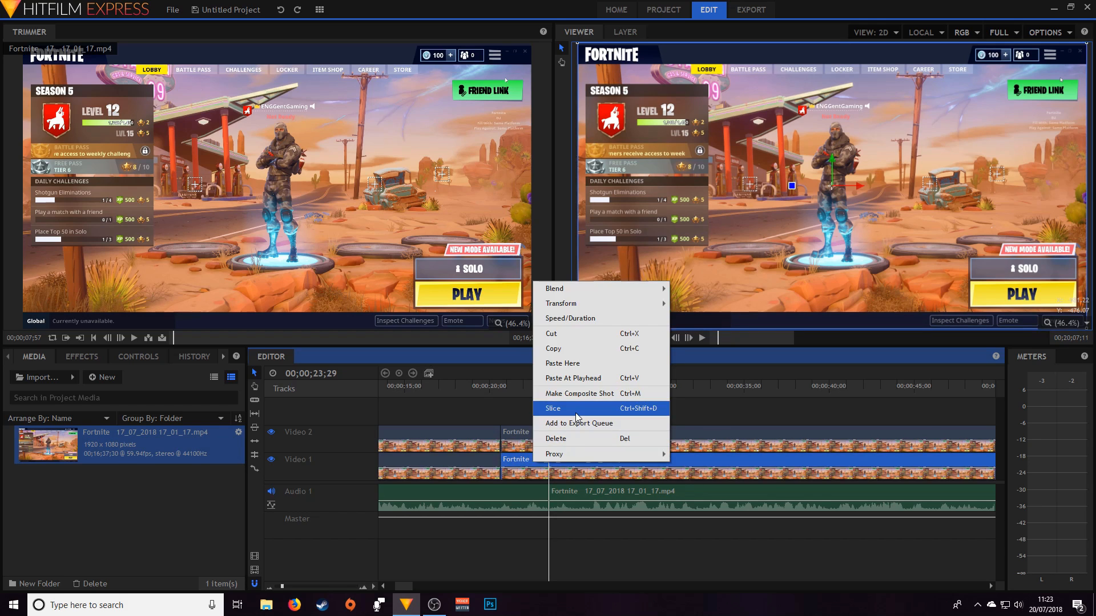
{"action": "left_click", "coordinate": [575, 416]}
{"action": "left_click", "coordinate": [542, 438]}
{"action": "right_click", "coordinate": [541, 437]}
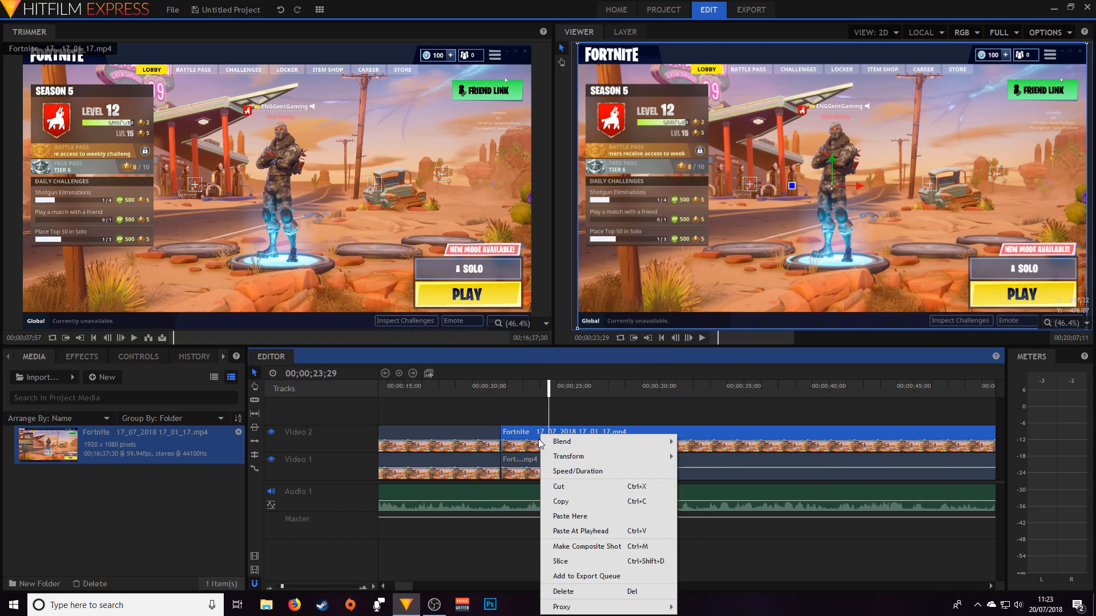
{"action": "left_click", "coordinate": [560, 562]}
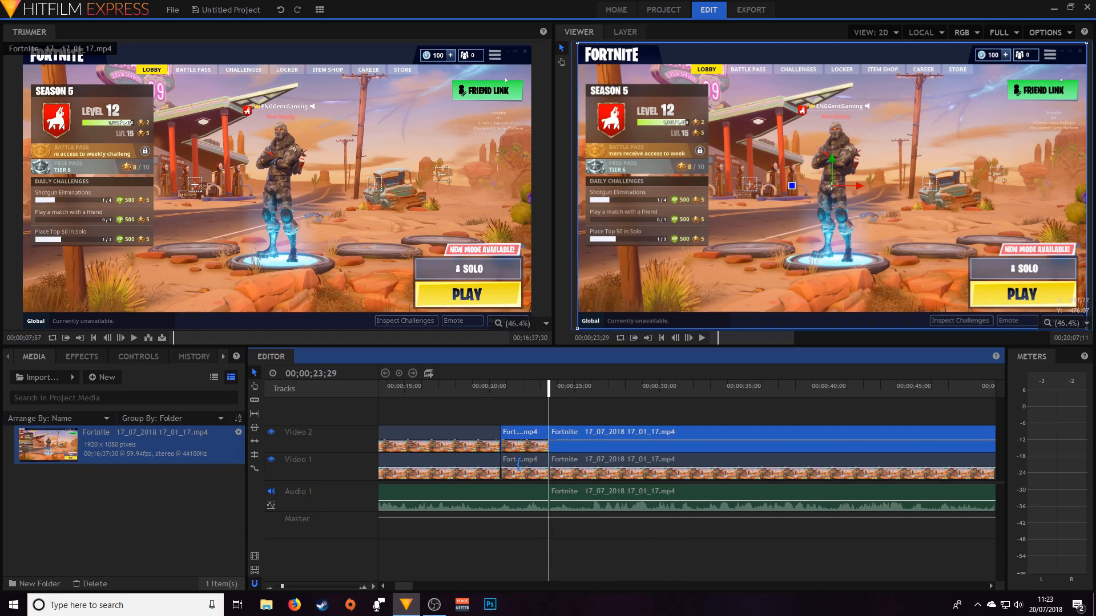
Step: Delete the short Video 1 segment between the two cuts and preview that stretch of the timeline
{"action": "left_click", "coordinate": [524, 466]}
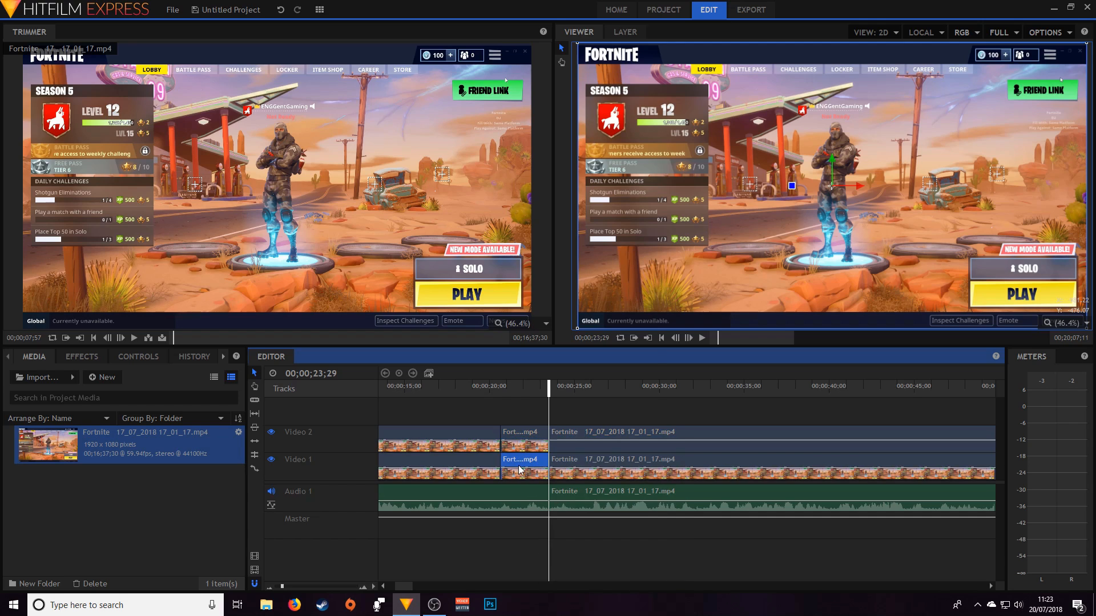
{"action": "right_click", "coordinate": [519, 468]}
{"action": "left_click", "coordinate": [540, 441]}
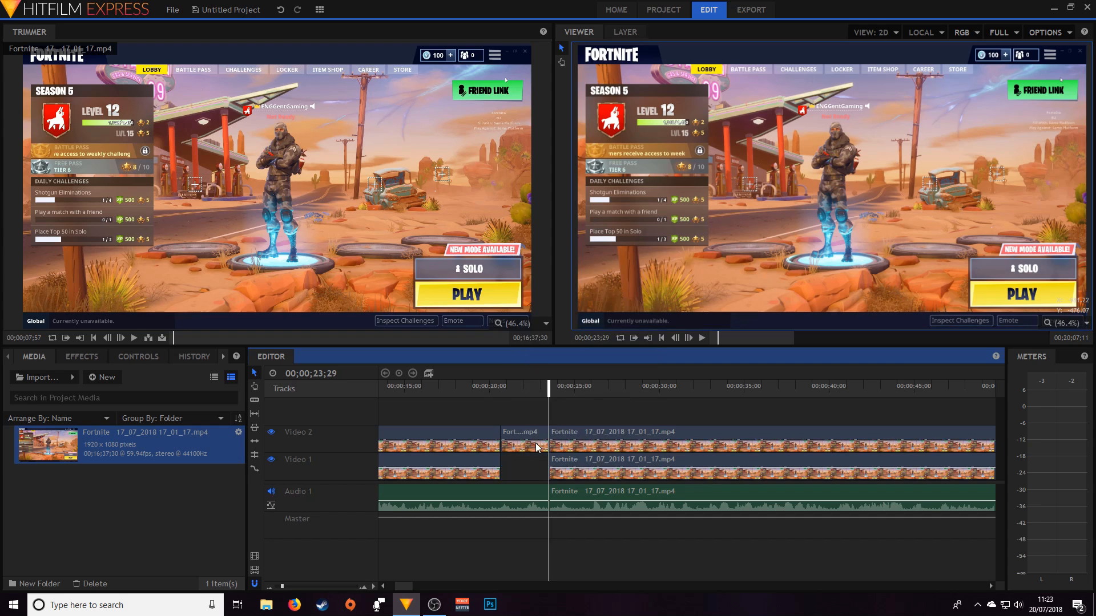
{"action": "left_click", "coordinate": [495, 394]}
{"action": "key", "text": "space"}
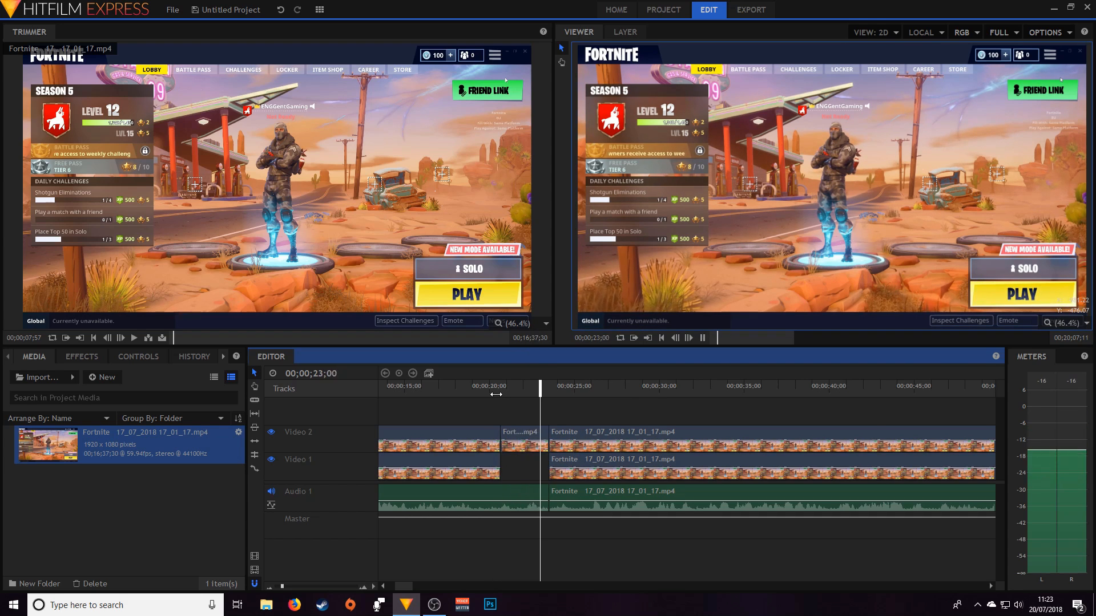
{"action": "key", "text": "space"}
Step: Make a composite shot from the short Video 2 segment, keeping the suggested name and the Selected Clip and Leave Here options
{"action": "left_click", "coordinate": [532, 438]}
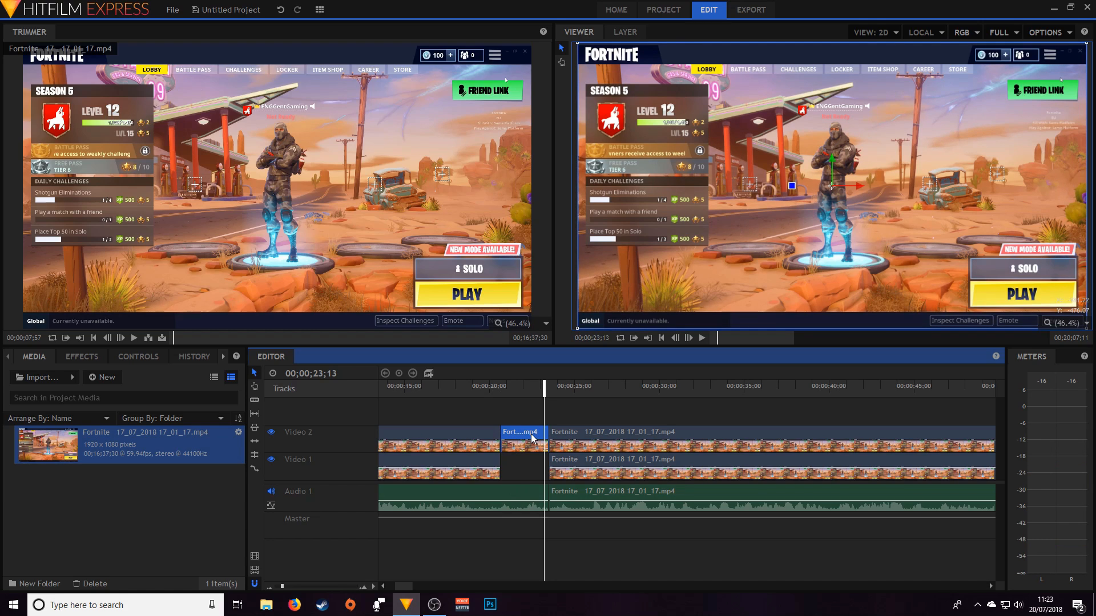
{"action": "right_click", "coordinate": [532, 437]}
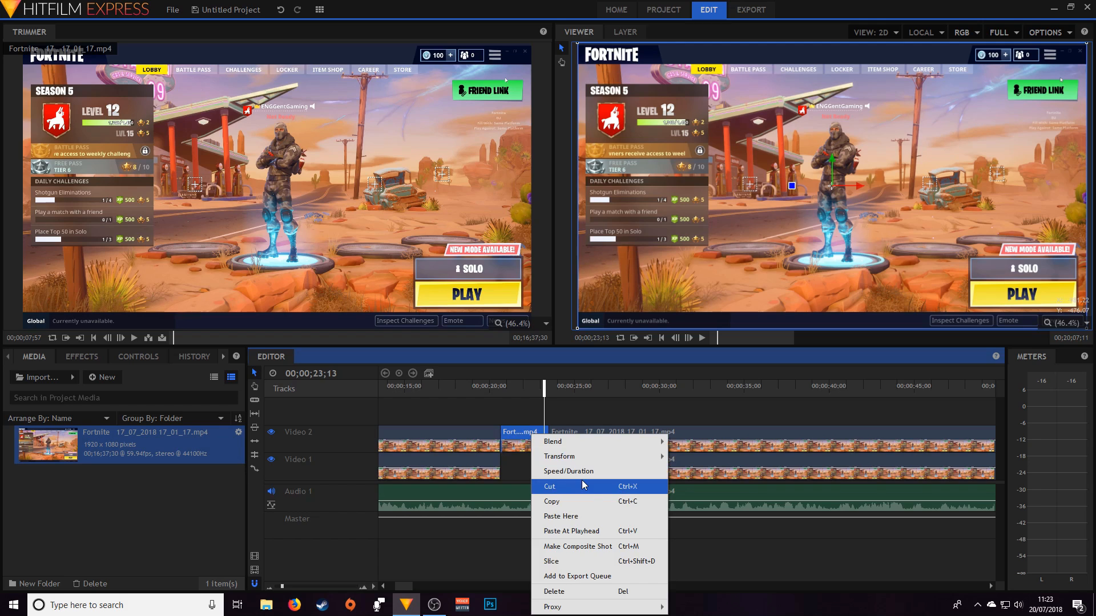
{"action": "left_click", "coordinate": [578, 546]}
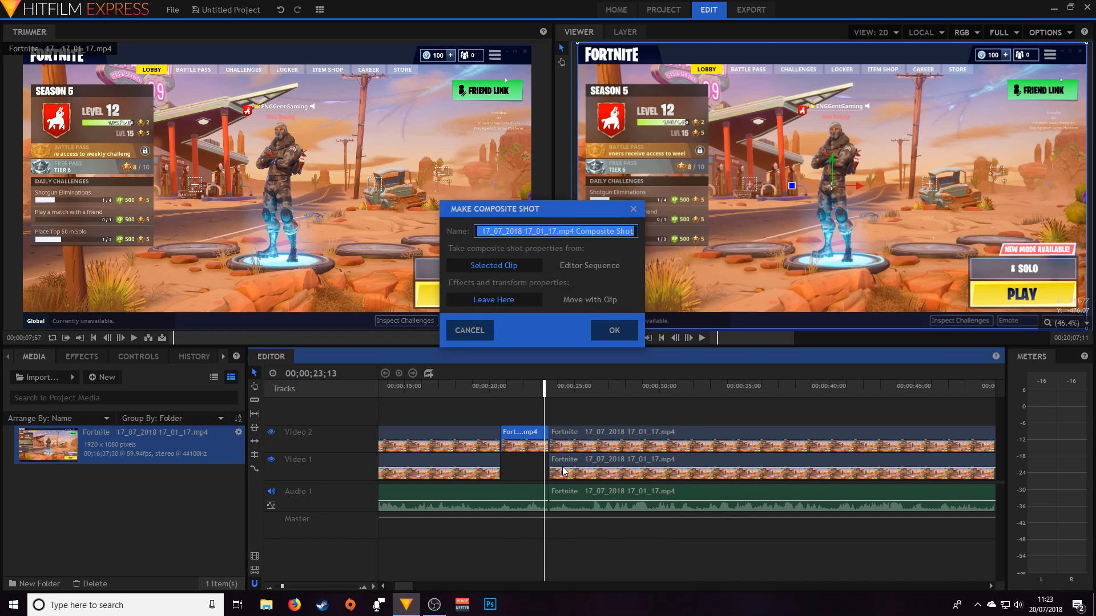
{"action": "left_click", "coordinate": [615, 330]}
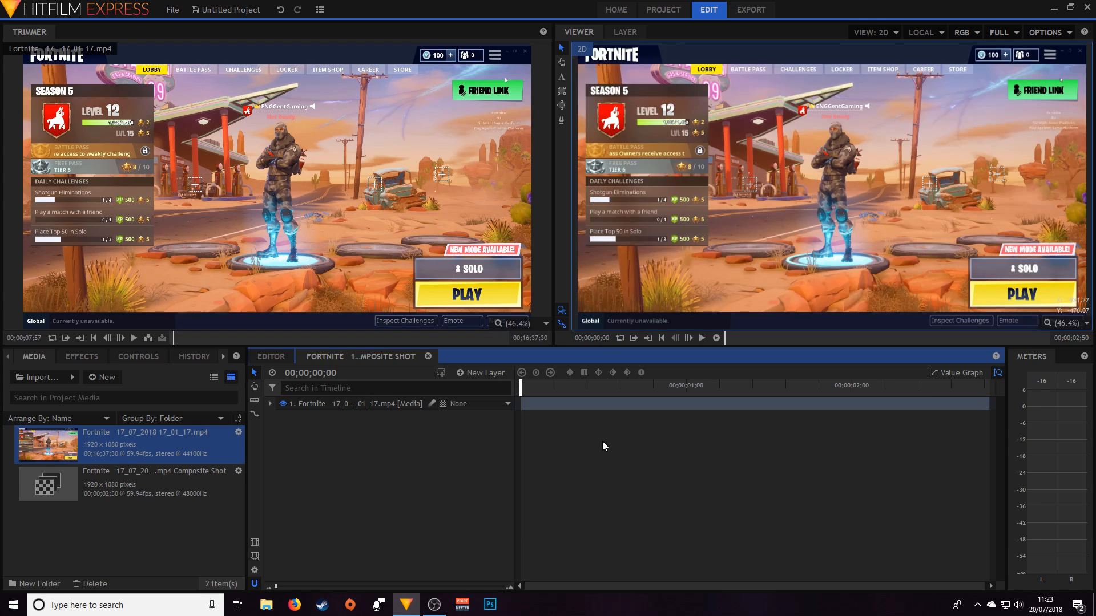
Step: Scale the composite shot's Fortnite layer to 276% and reposition it to -75.3, -441.6 to frame the character's upper body
{"action": "left_click", "coordinate": [831, 197]}
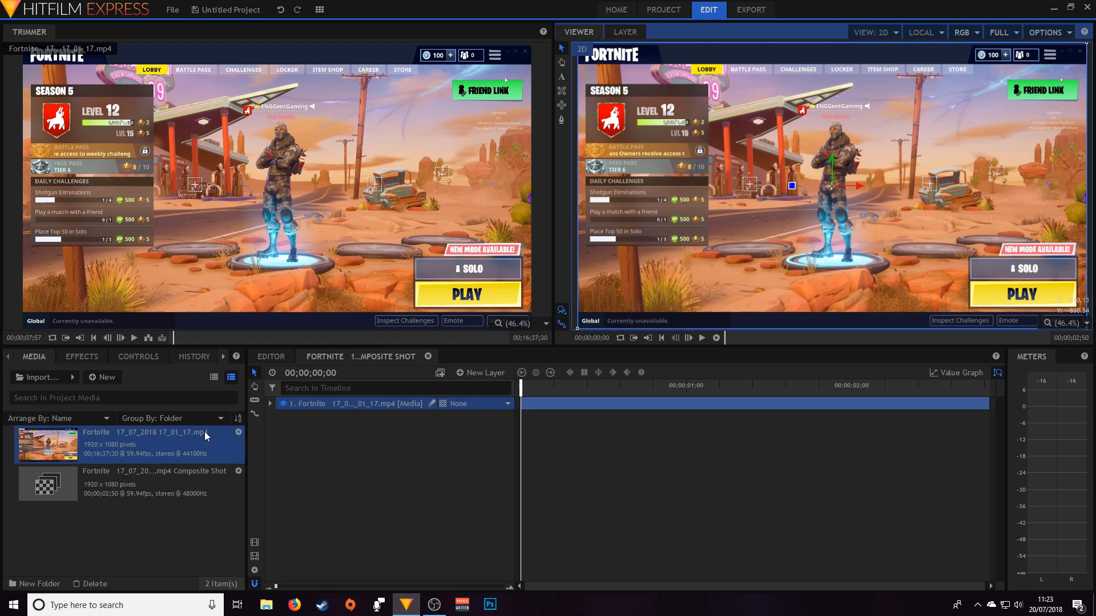
{"action": "left_click", "coordinate": [138, 356]}
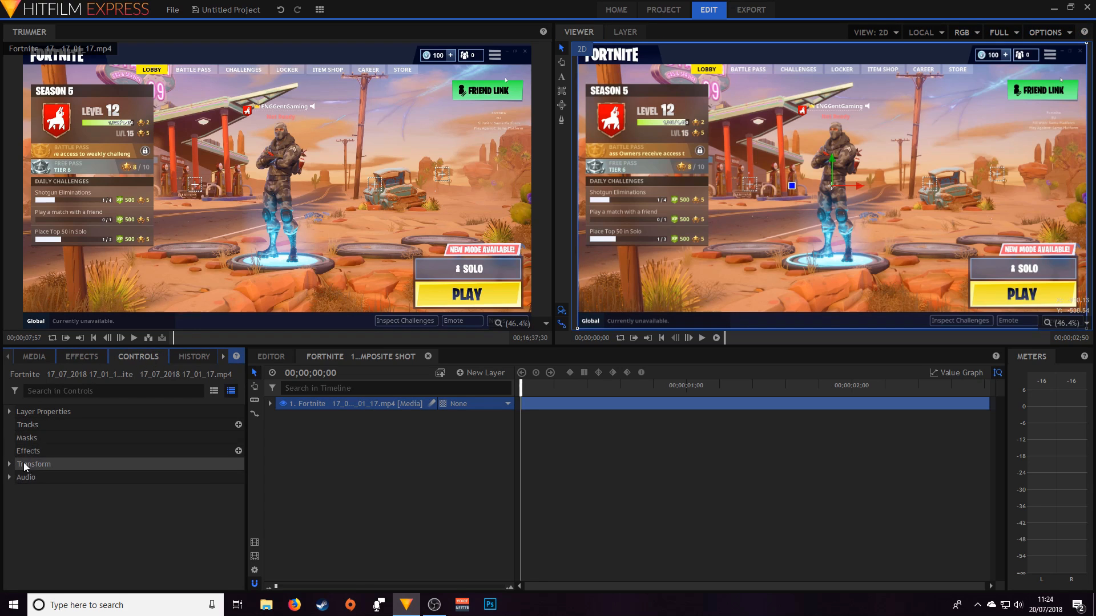
{"action": "left_click", "coordinate": [9, 465]}
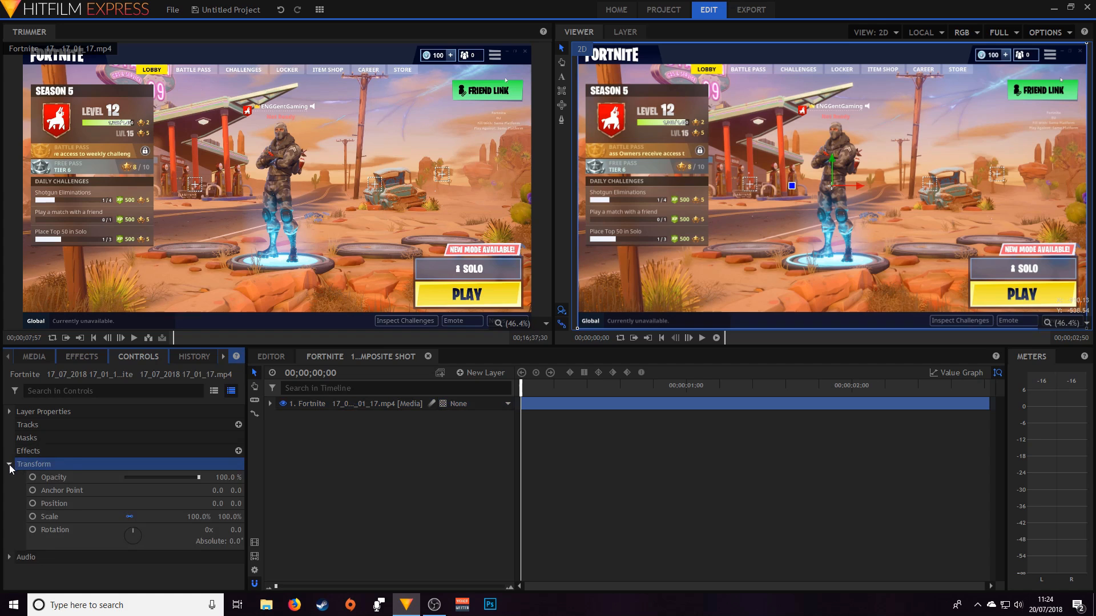
{"action": "left_click", "coordinate": [129, 519]}
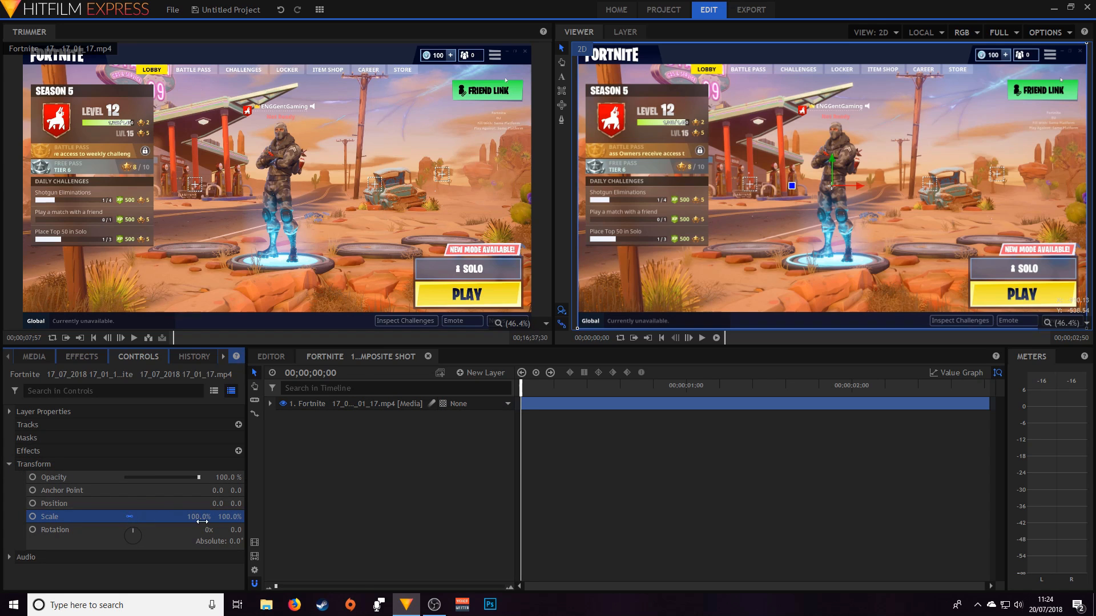
{"action": "left_click_drag", "start_coordinate": [199, 517], "coordinate": [240, 517]}
{"action": "left_click_drag", "start_coordinate": [189, 517], "coordinate": [200, 518]}
{"action": "left_click_drag", "start_coordinate": [813, 167], "coordinate": [817, 193]}
{"action": "left_click", "coordinate": [437, 455]}
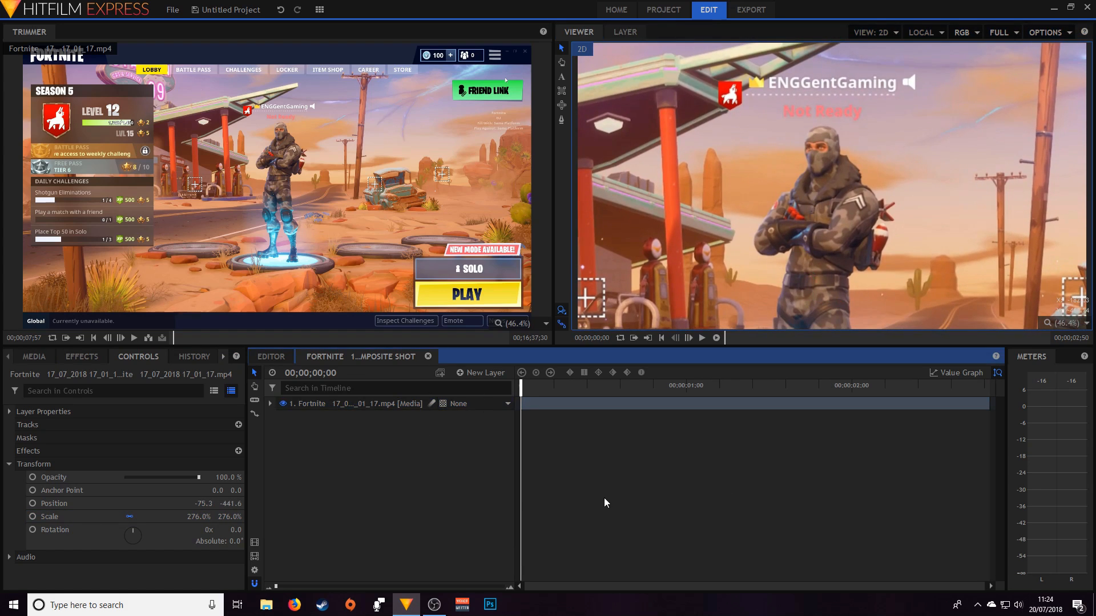
Step: Return to the main editor timeline and preview the zoomed composite shot, playing from 00;00;18;35 to just past it
{"action": "left_click", "coordinate": [271, 356]}
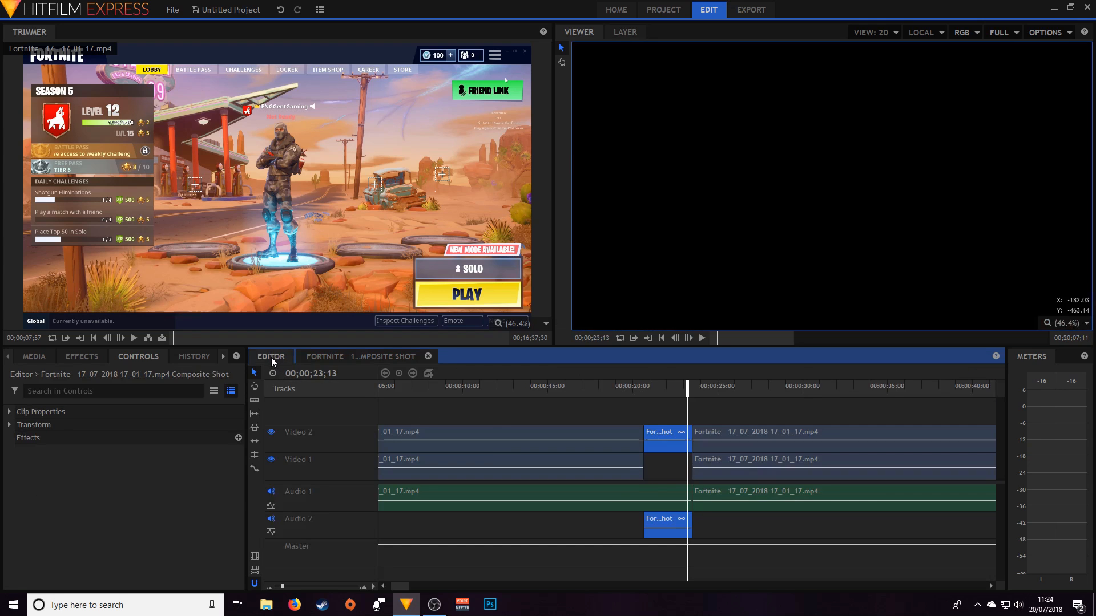
{"action": "left_click", "coordinate": [609, 392]}
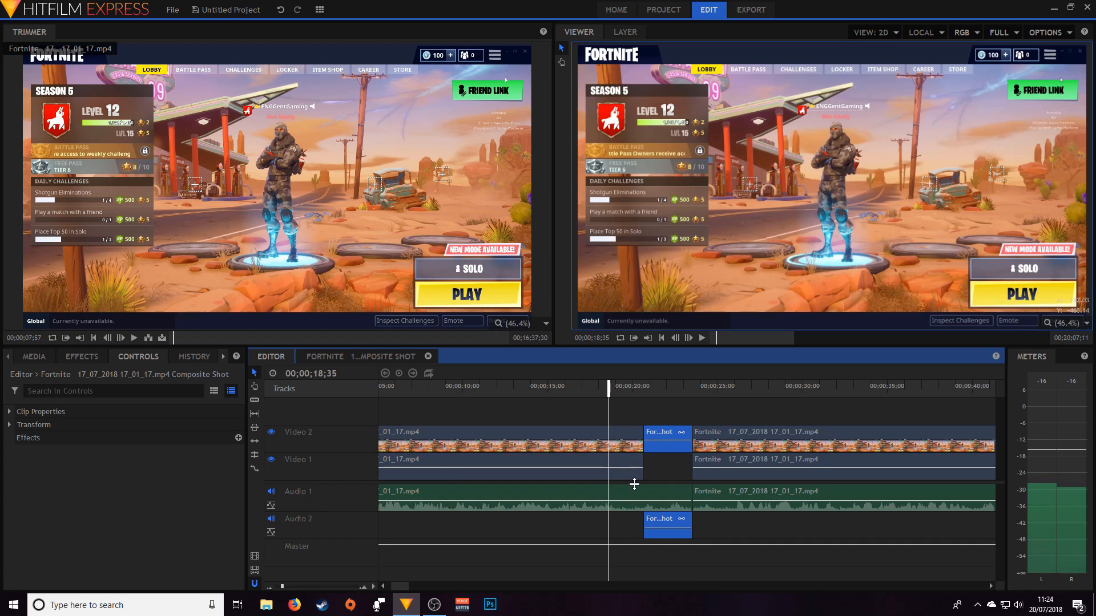
{"action": "key", "text": "space"}
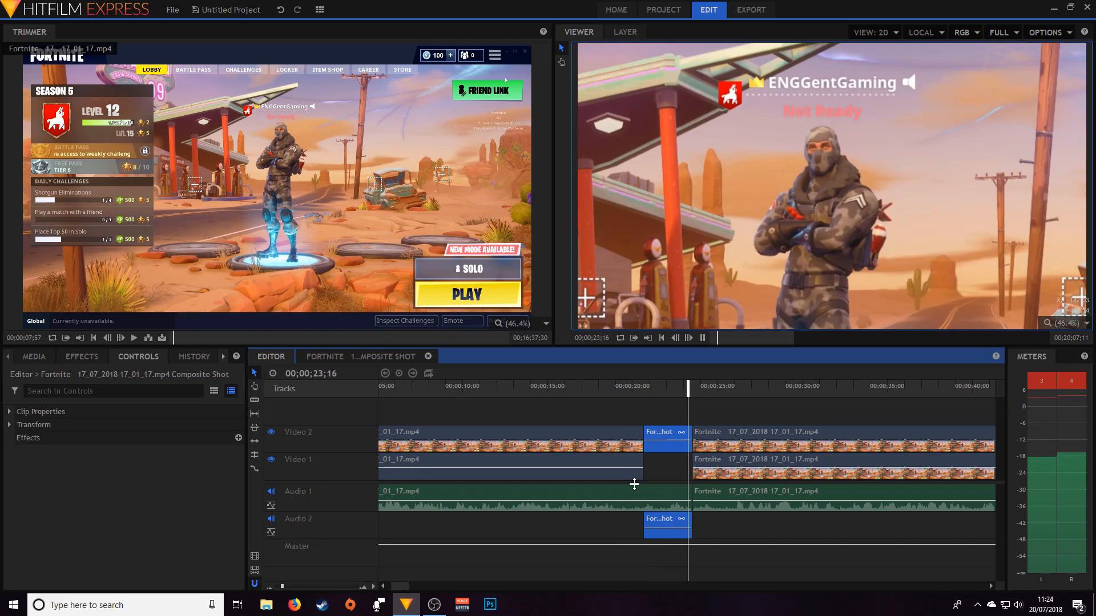
{"action": "key", "text": "space"}
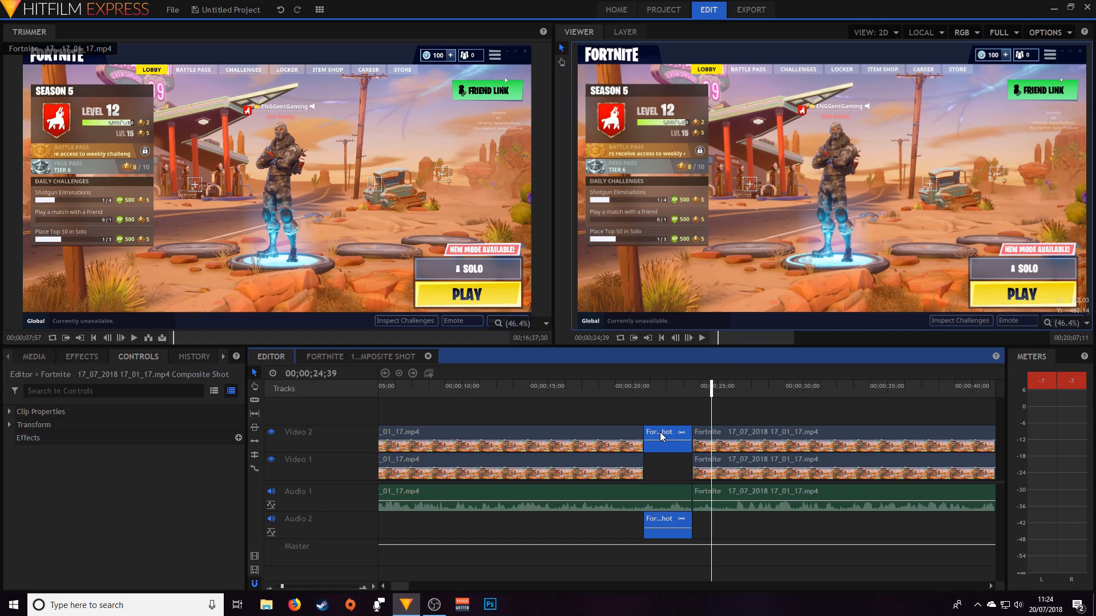
Step: Play onward to find the next cut point and set the playhead at 00;00;42;54
{"action": "key", "text": "space"}
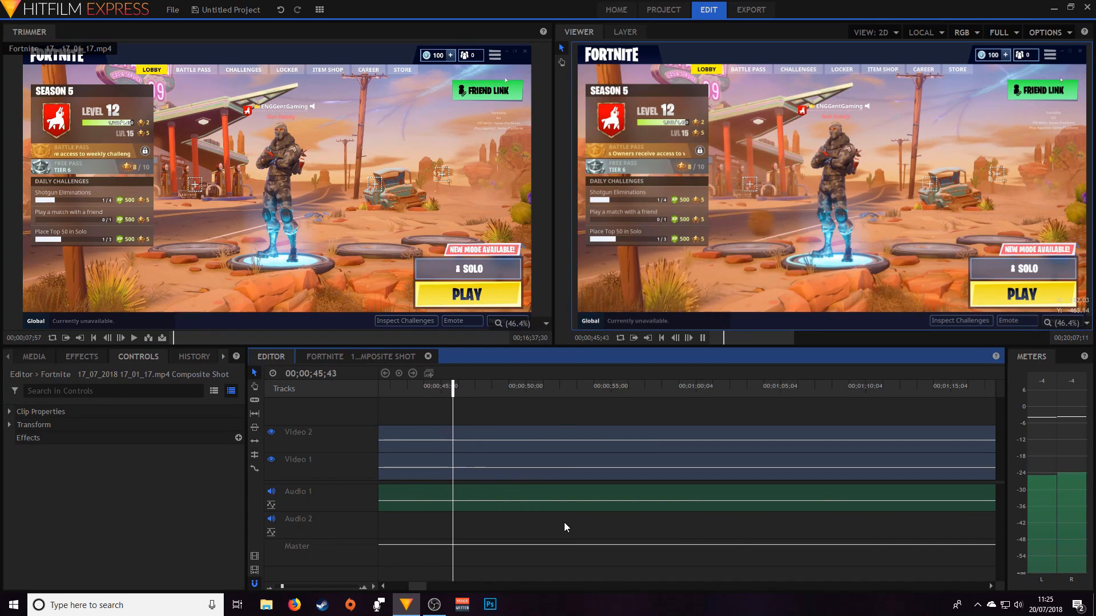
{"action": "key", "text": "space"}
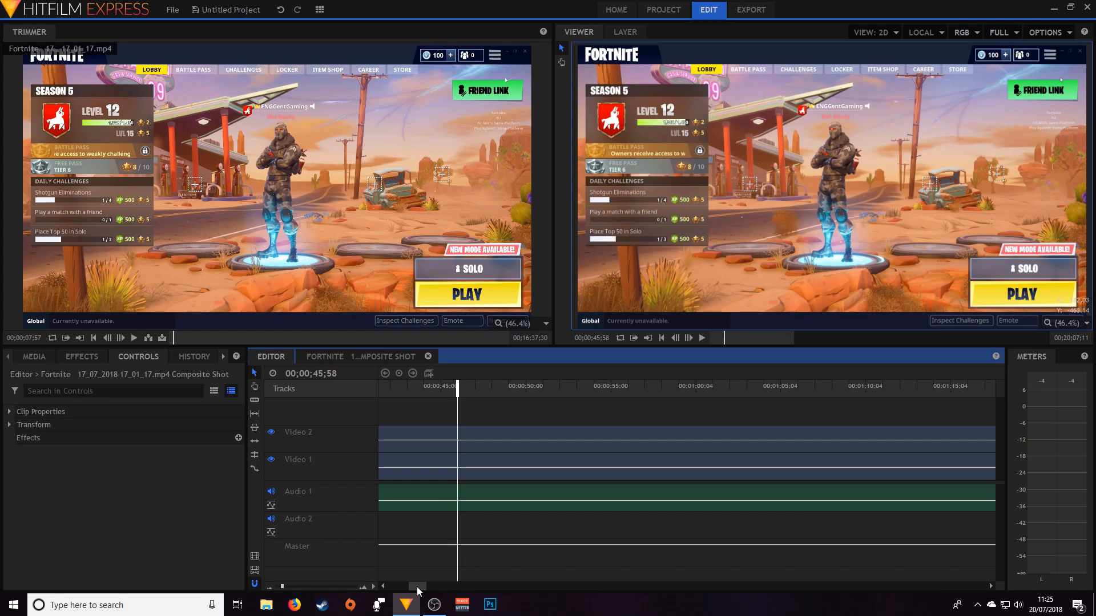
{"action": "left_click_drag", "start_coordinate": [417, 587], "coordinate": [408, 589]}
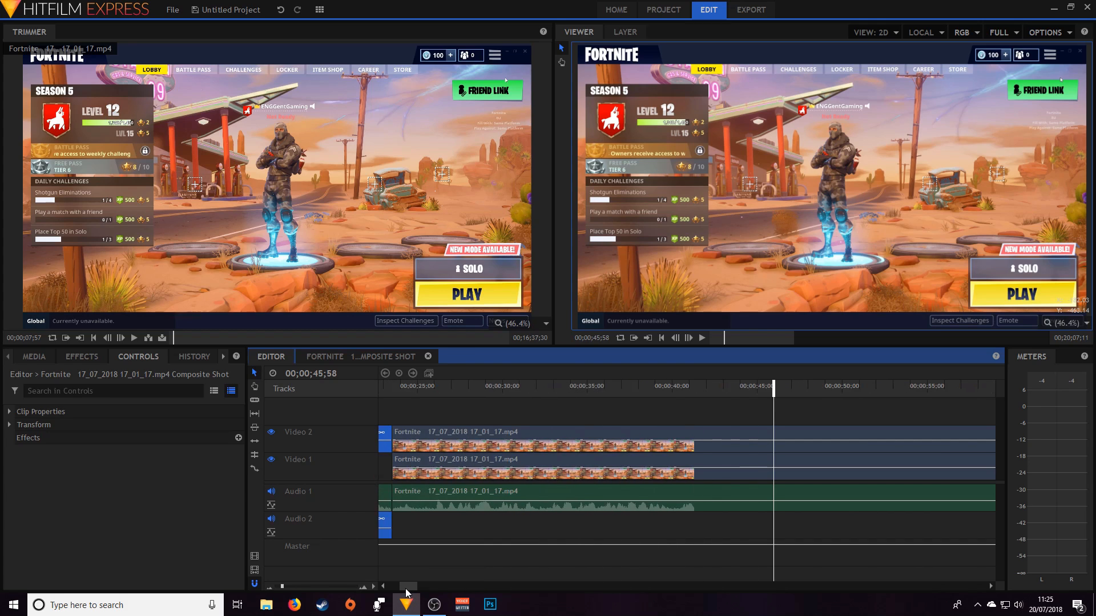
{"action": "left_click", "coordinate": [684, 390]}
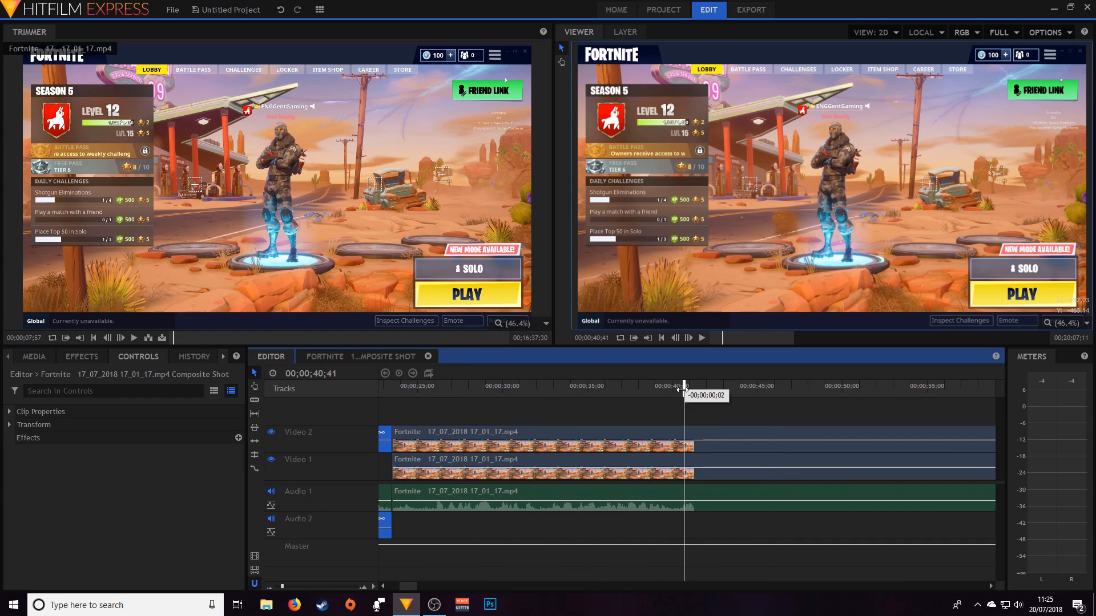
{"action": "key", "text": "space"}
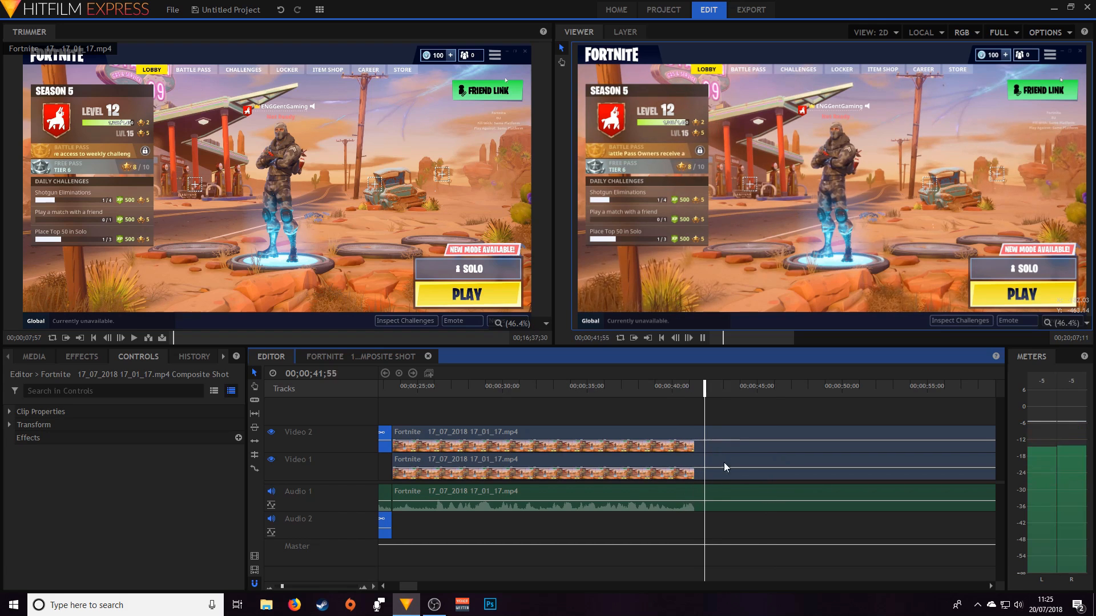
{"action": "left_click", "coordinate": [694, 390]}
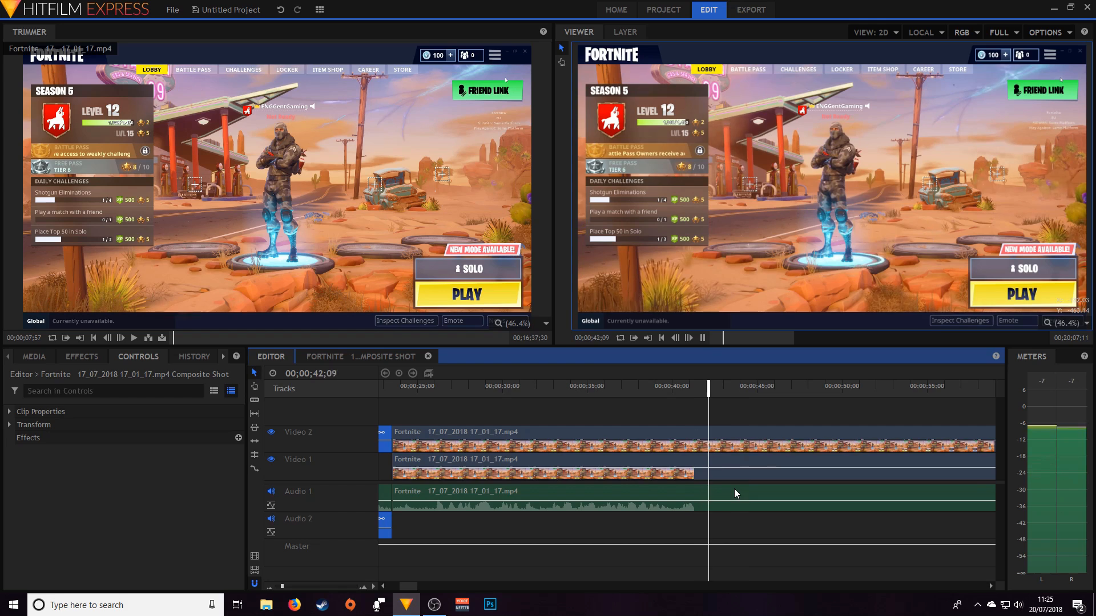
{"action": "key", "text": "space"}
{"action": "left_click", "coordinate": [714, 390]}
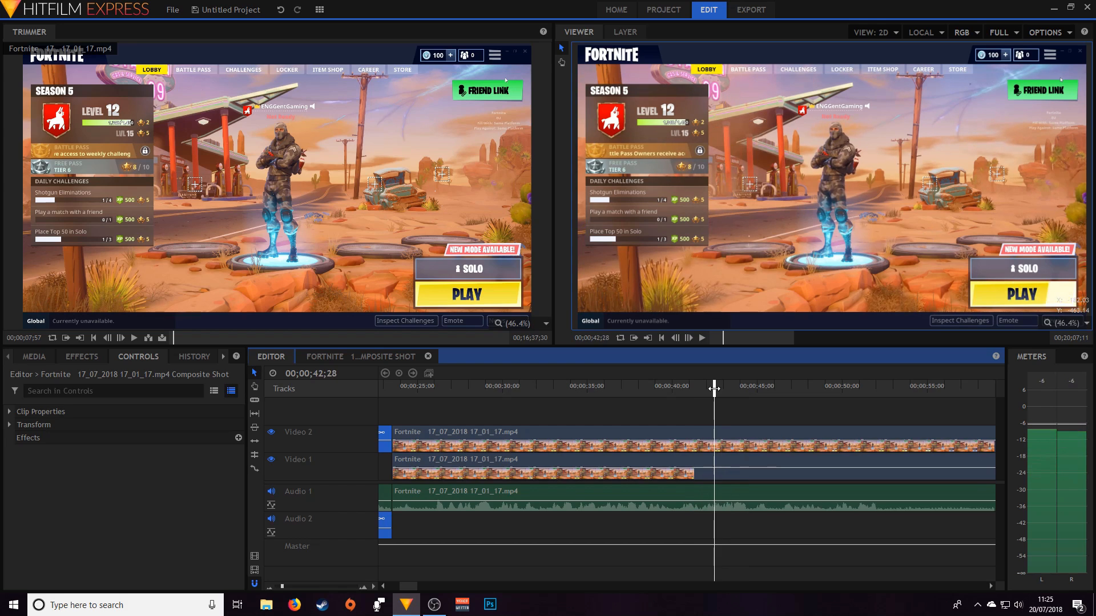
{"action": "key", "text": "space"}
{"action": "key", "text": "space"}
{"action": "left_click", "coordinate": [721, 389]}
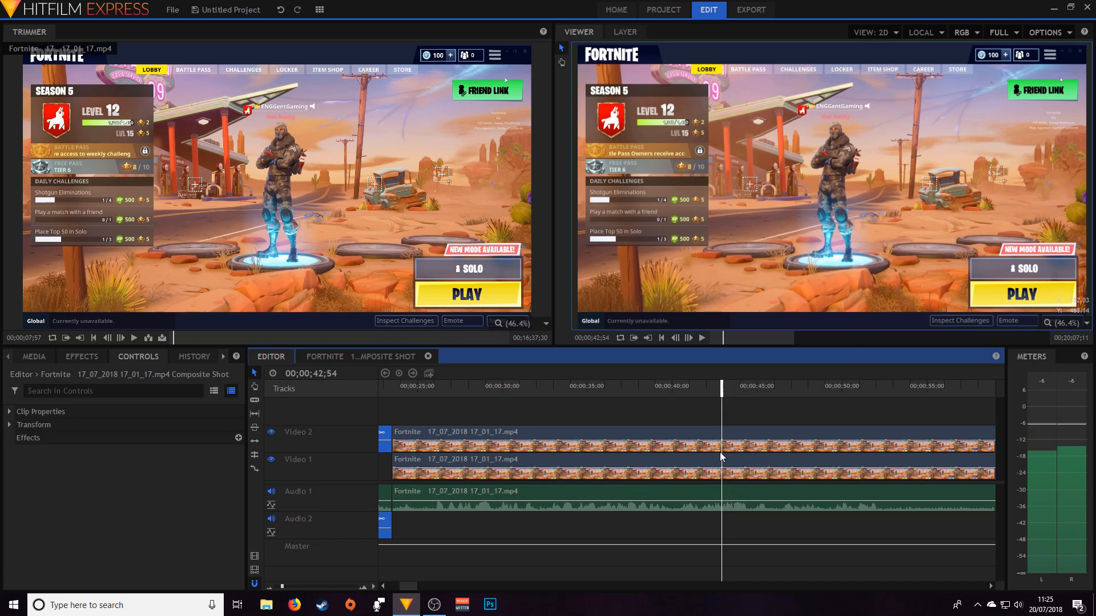
Step: Slice the Video 2 and Video 1 clips at 00;00;42;54
{"action": "right_click", "coordinate": [721, 452]}
{"action": "left_click", "coordinate": [742, 379]}
{"action": "left_click", "coordinate": [723, 469]}
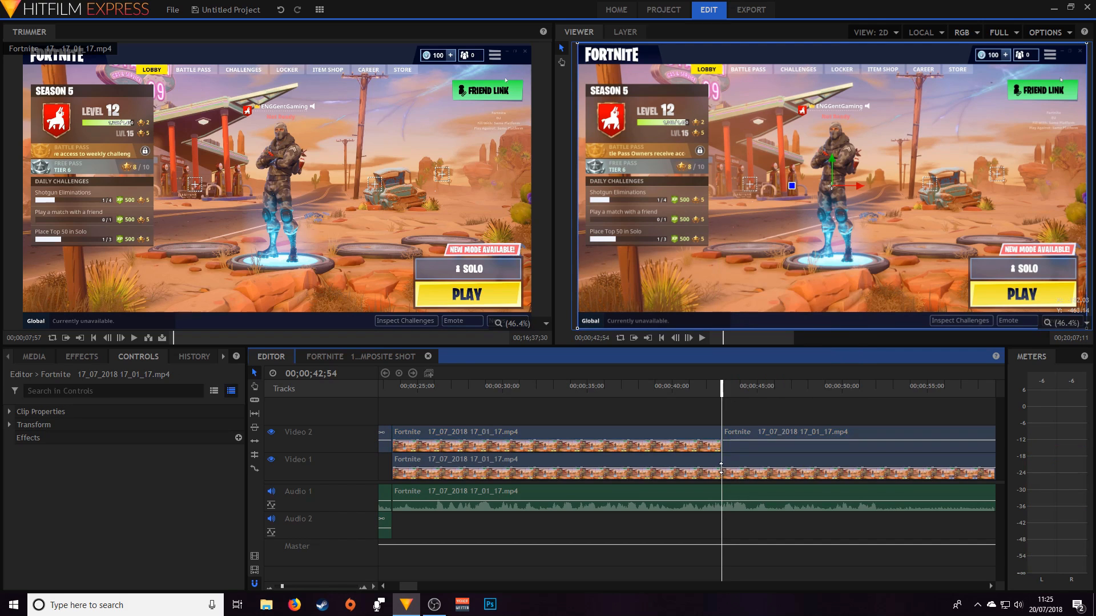
{"action": "left_click", "coordinate": [728, 456]}
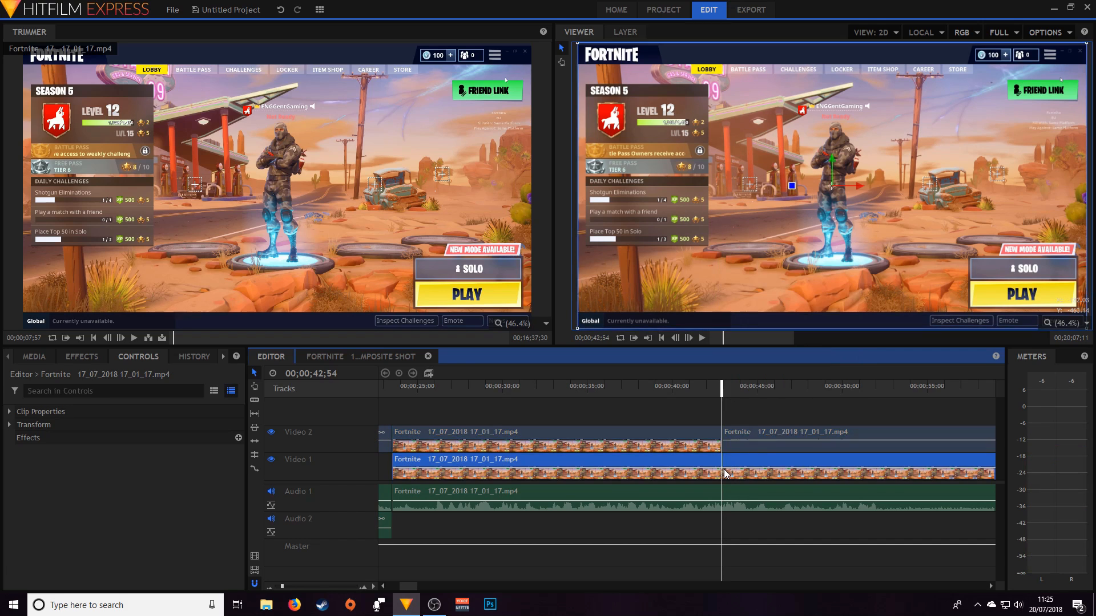
{"action": "right_click", "coordinate": [723, 470]}
{"action": "left_click", "coordinate": [744, 417]}
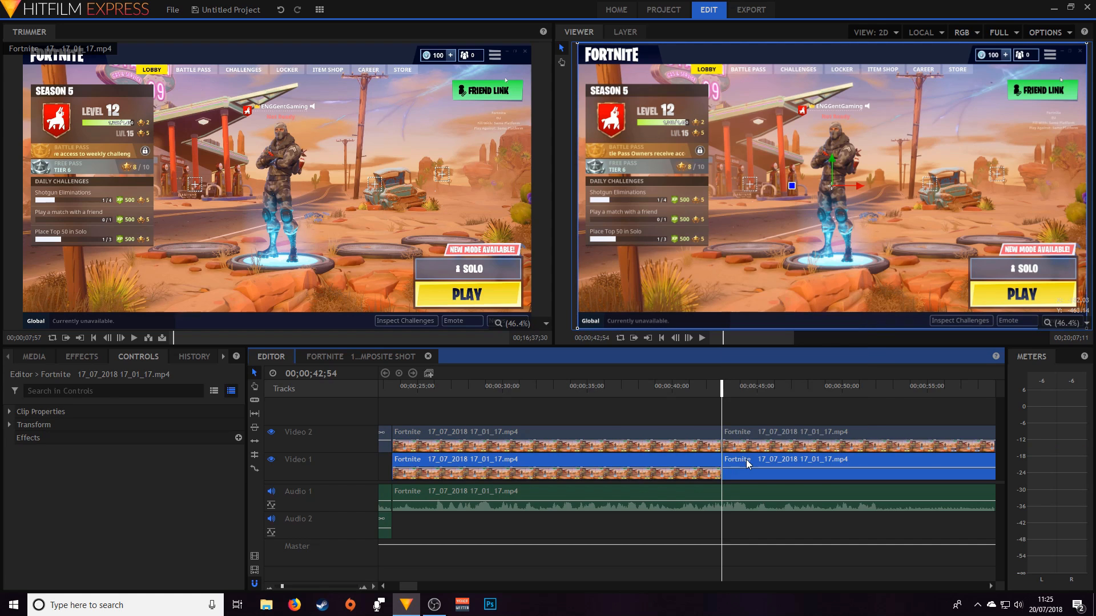
Step: Play on past the 00;00;42;54 cut to find the segment's end and set the playhead at 00;00;46;30
{"action": "key", "text": "space"}
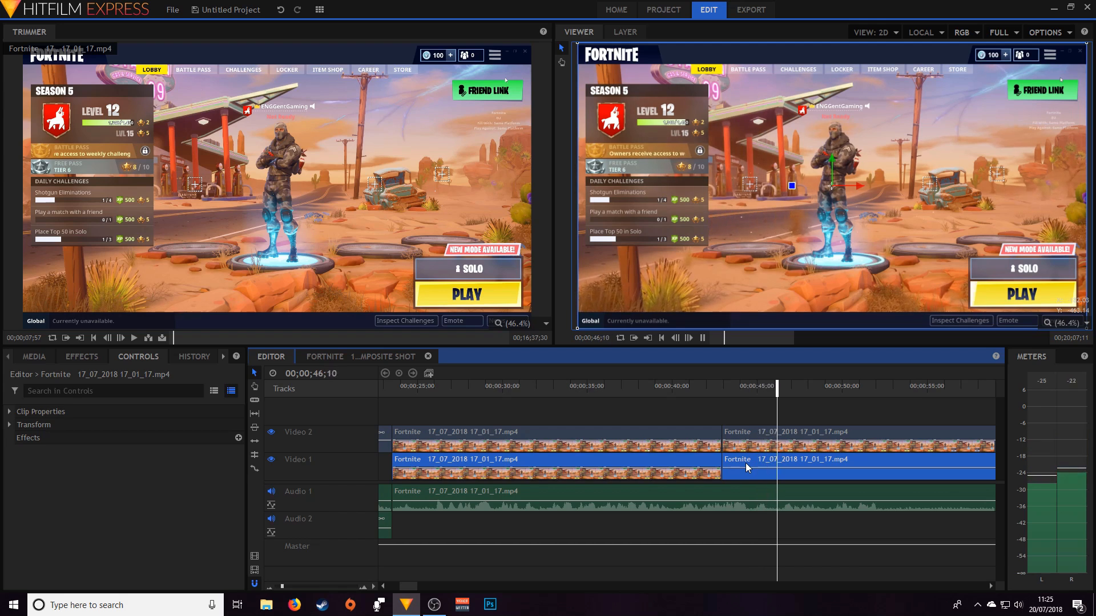
{"action": "key", "text": "space"}
{"action": "key", "text": "space"}
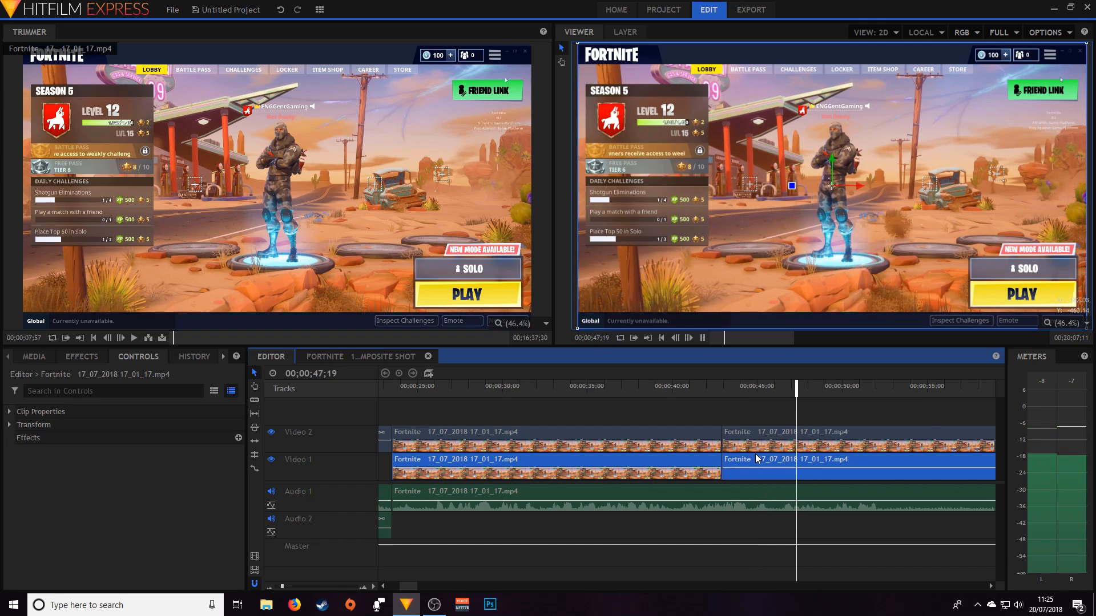
{"action": "key", "text": "space"}
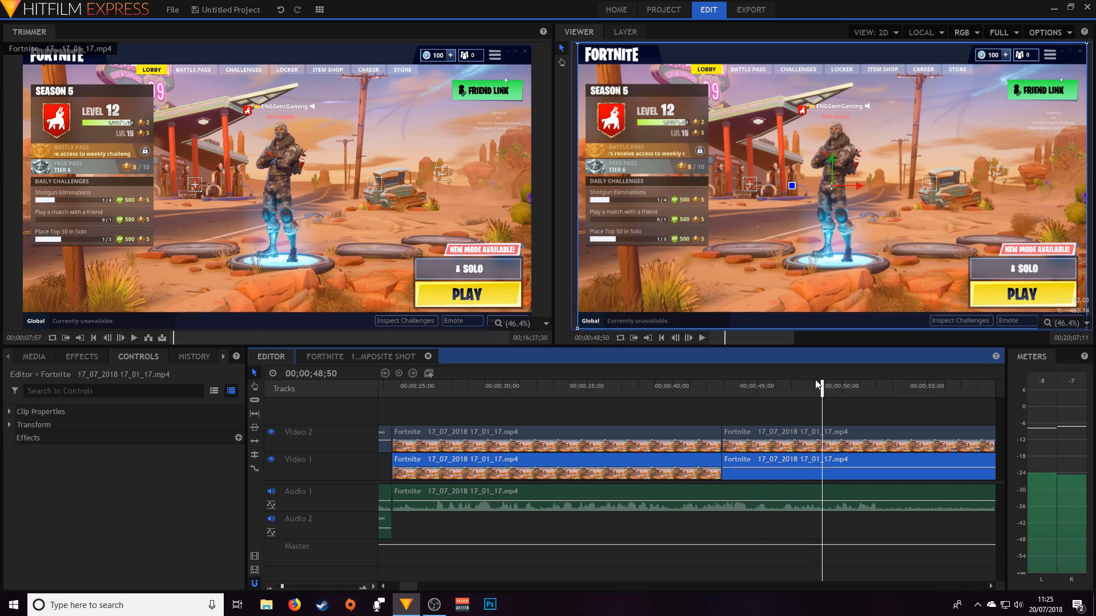
{"action": "left_click", "coordinate": [790, 393]}
{"action": "key", "text": "space"}
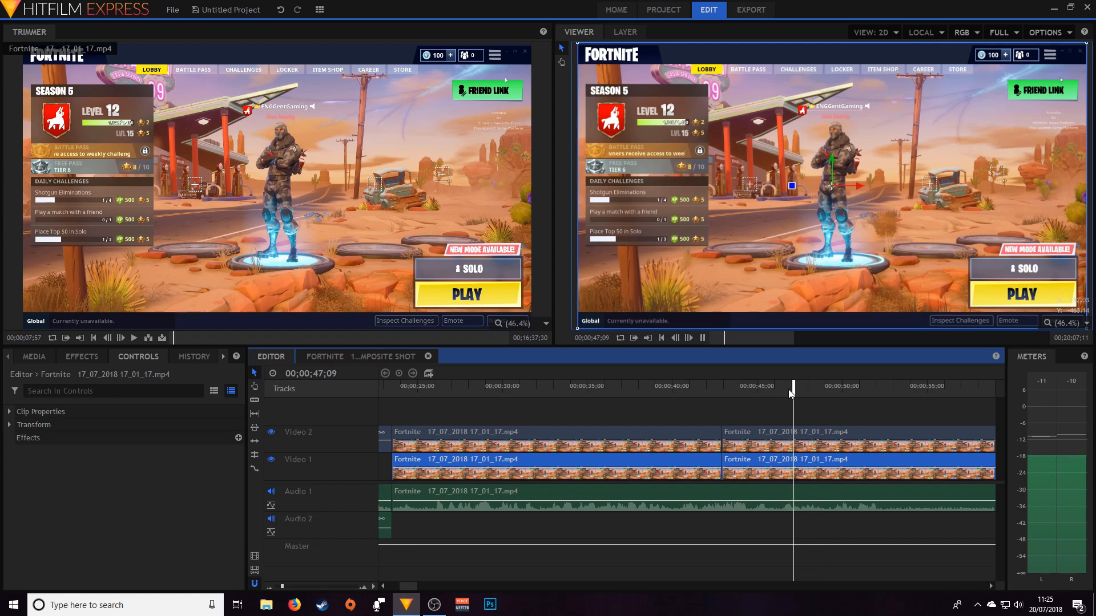
{"action": "left_click", "coordinate": [786, 393]}
{"action": "left_click", "coordinate": [774, 393]}
{"action": "key", "text": "space"}
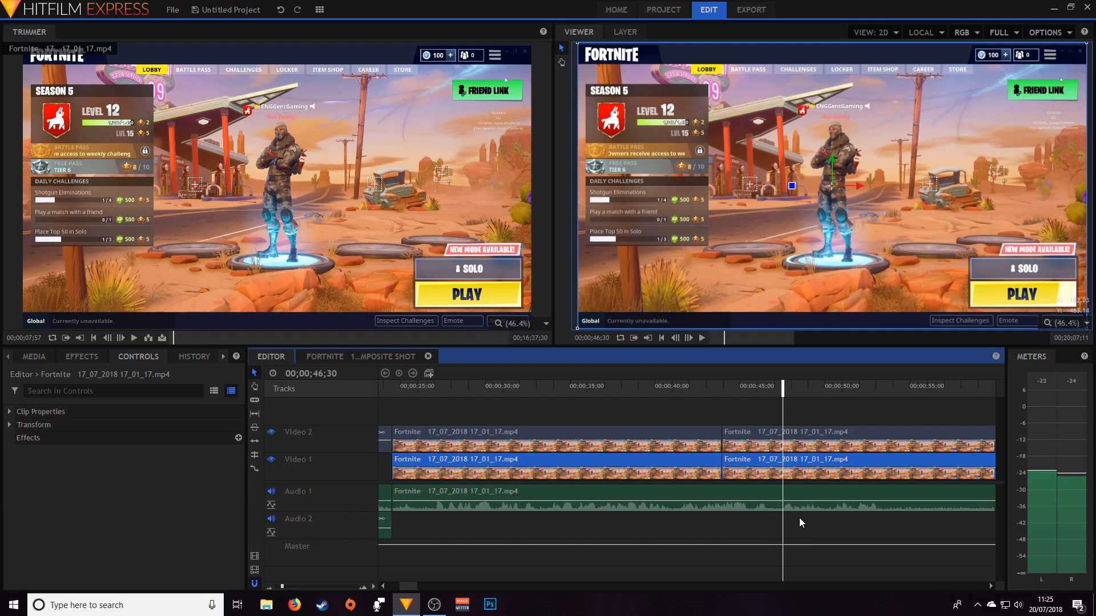
Step: Slice the Video 1 and Video 2 clips at 00;00;46;30
{"action": "right_click", "coordinate": [783, 467]}
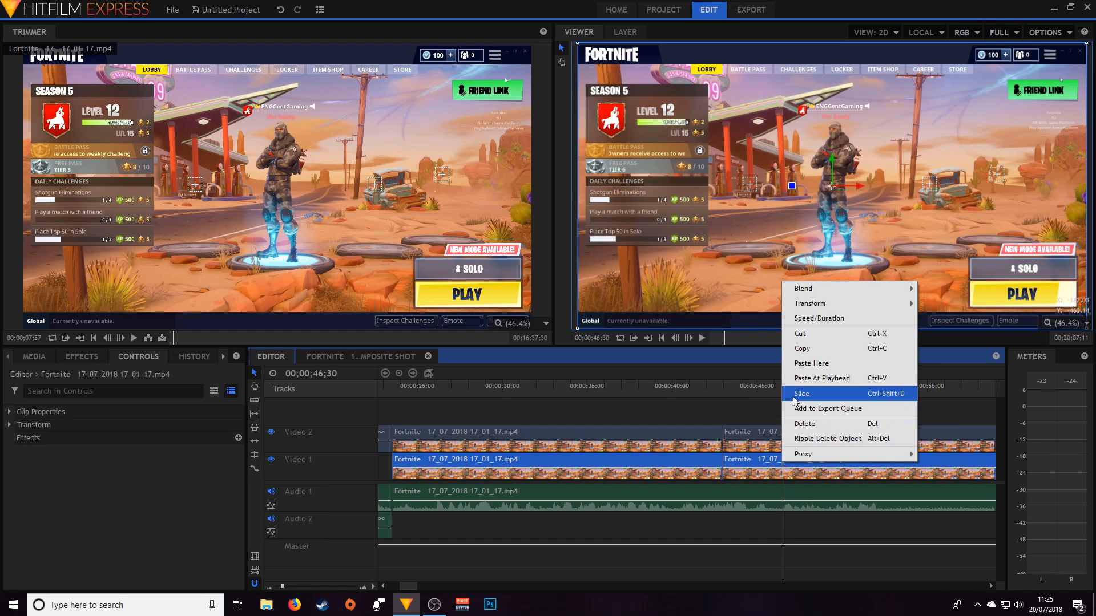
{"action": "left_click", "coordinate": [811, 392]}
{"action": "left_click", "coordinate": [783, 433]}
{"action": "right_click", "coordinate": [783, 433]}
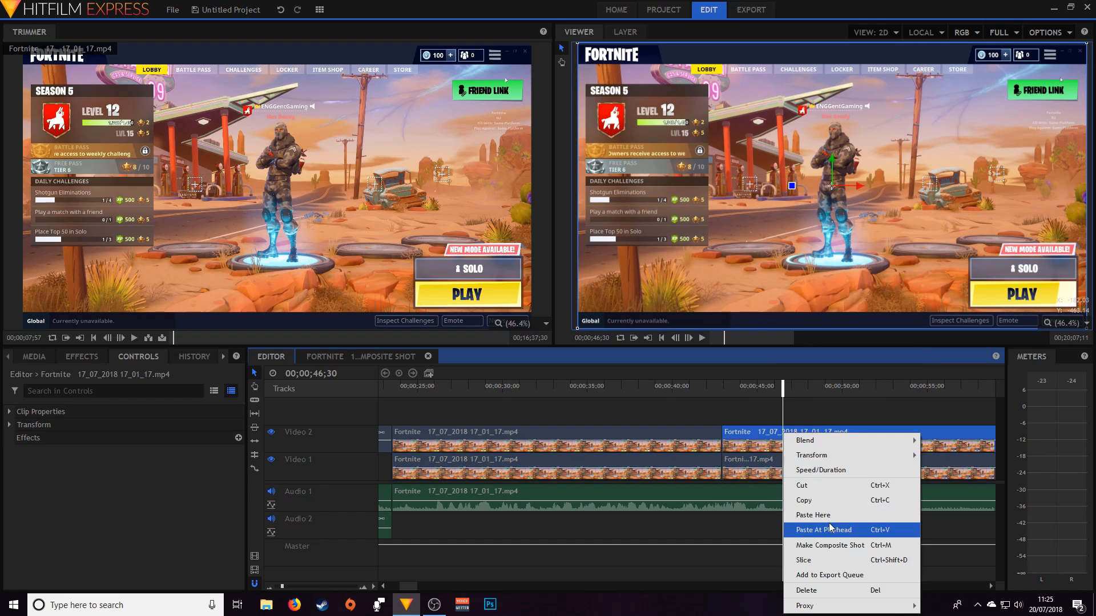
{"action": "left_click", "coordinate": [799, 561]}
Step: Delete the short Video 1 segment between 00;00;42;54 and 00;00;46;30, leaving the gap open
{"action": "left_click", "coordinate": [753, 463]}
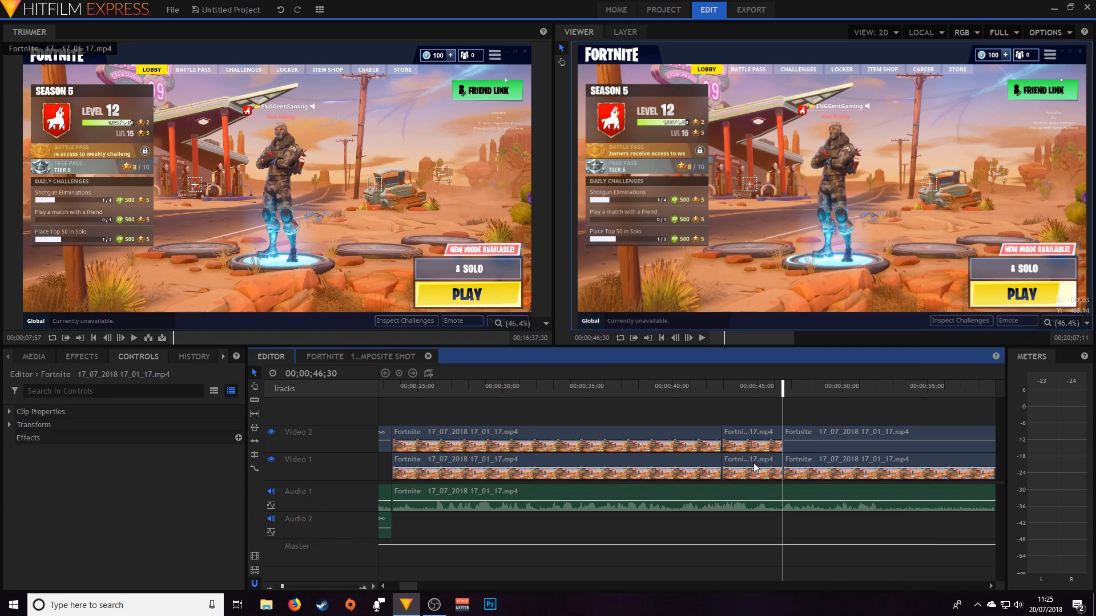
{"action": "right_click", "coordinate": [753, 463]}
{"action": "left_click", "coordinate": [778, 441]}
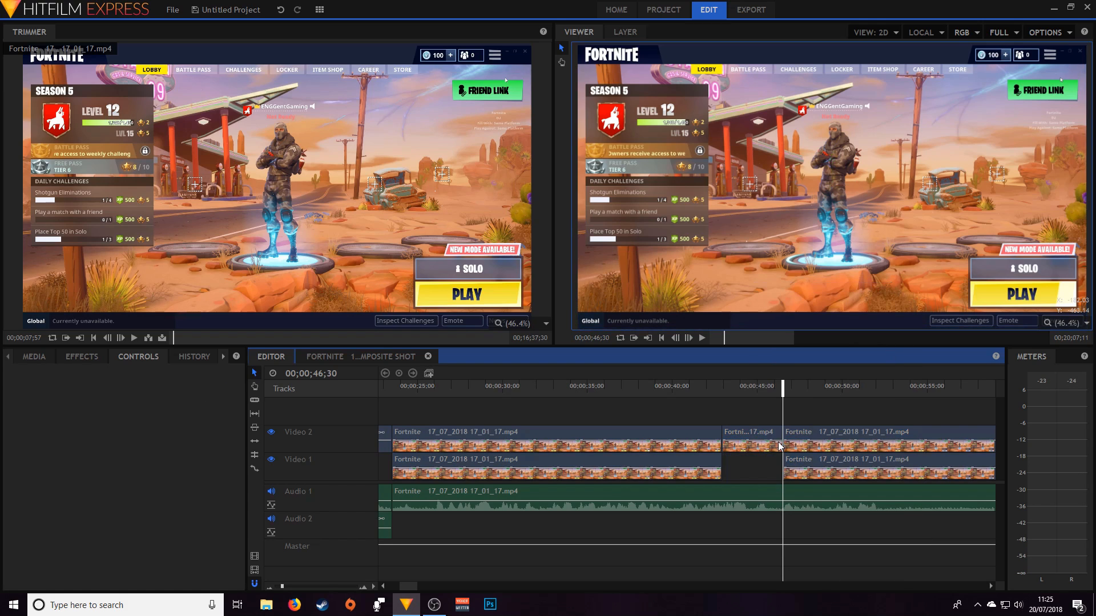
Step: Make a composite shot from the short Video 2 segment, keeping the default name, Selected Clip properties and Leave Here option
{"action": "left_click", "coordinate": [749, 438]}
{"action": "right_click", "coordinate": [749, 437]}
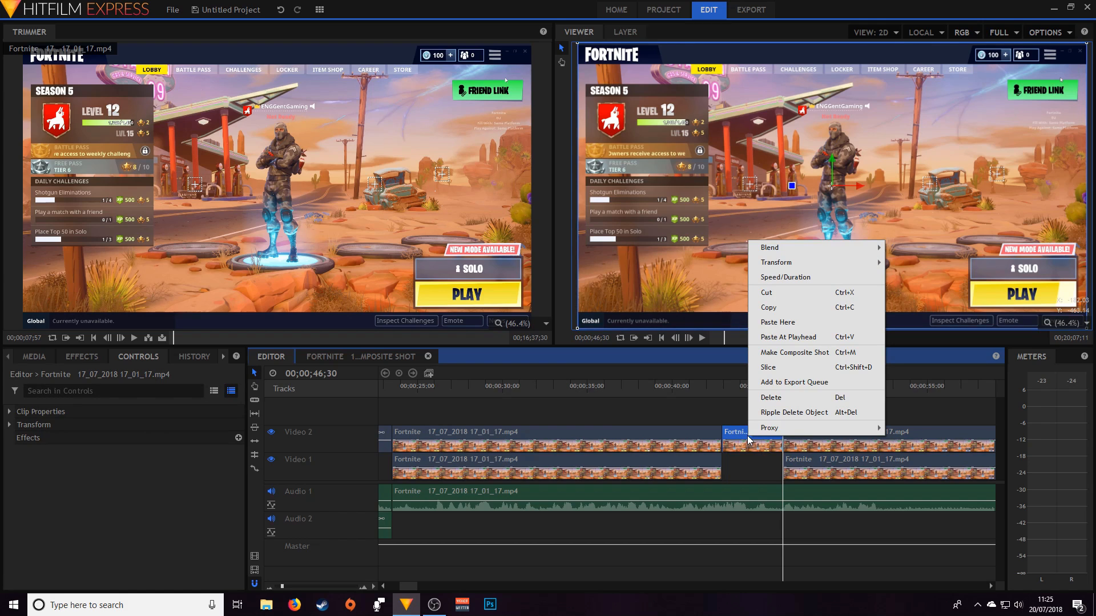
{"action": "left_click", "coordinate": [790, 353]}
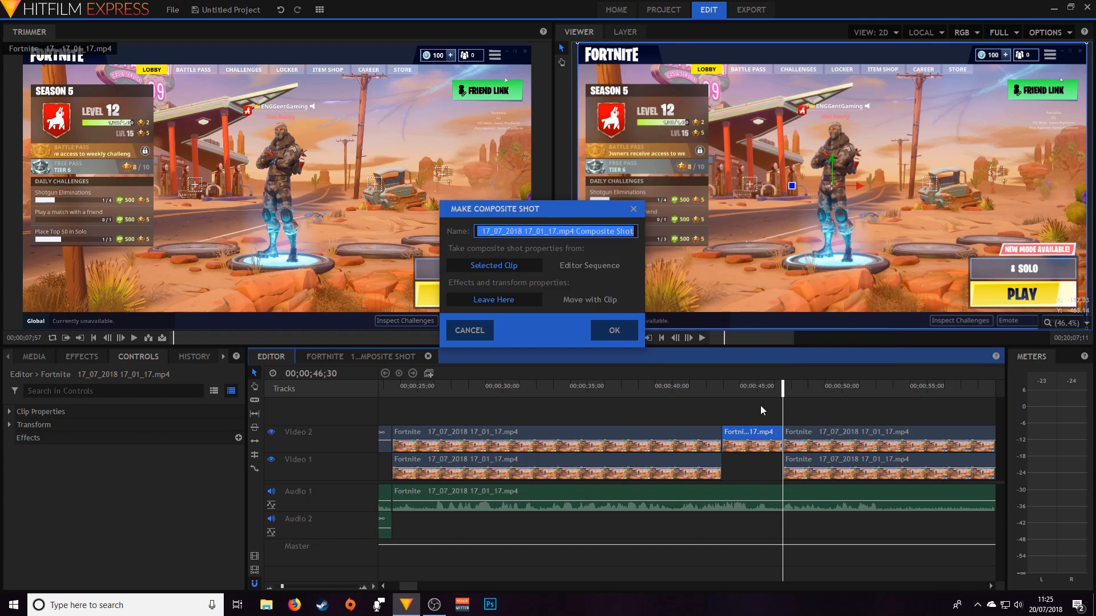
{"action": "key", "text": "Return"}
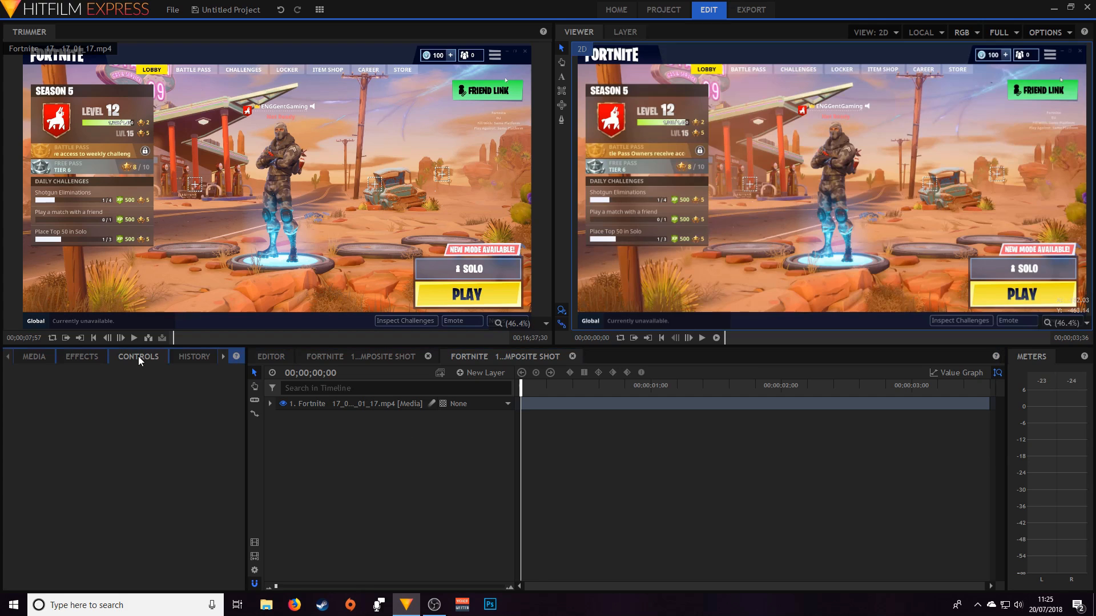
Step: Scale the new composite shot's Fortnite layer to 358% and reposition it to -79.7, -646.2 to frame the character's upper body
{"action": "left_click", "coordinate": [379, 404]}
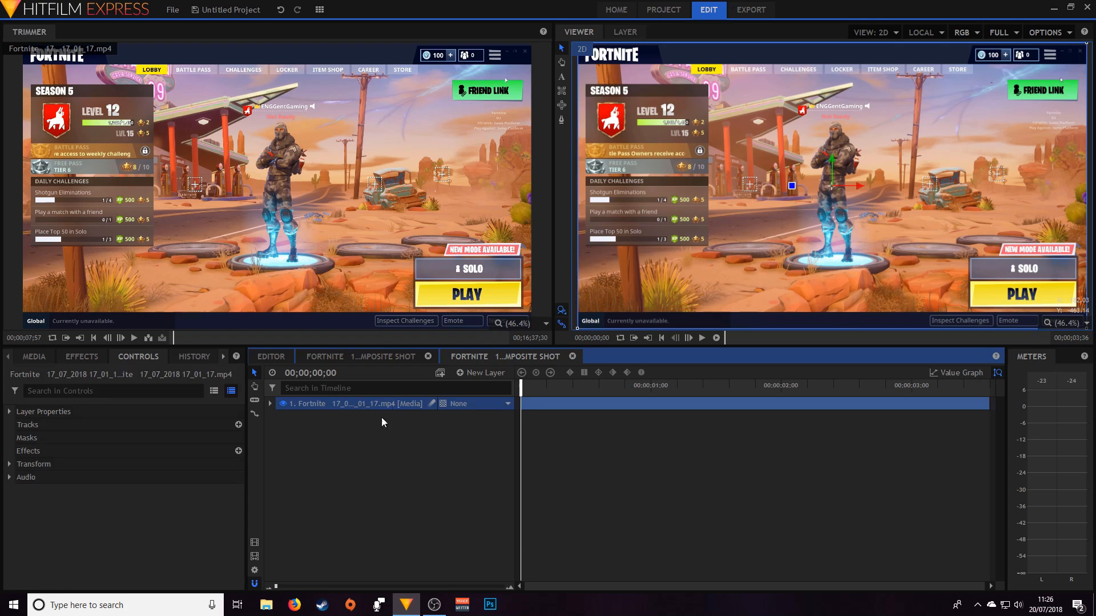
{"action": "left_click", "coordinate": [20, 465]}
{"action": "left_click", "coordinate": [9, 464]}
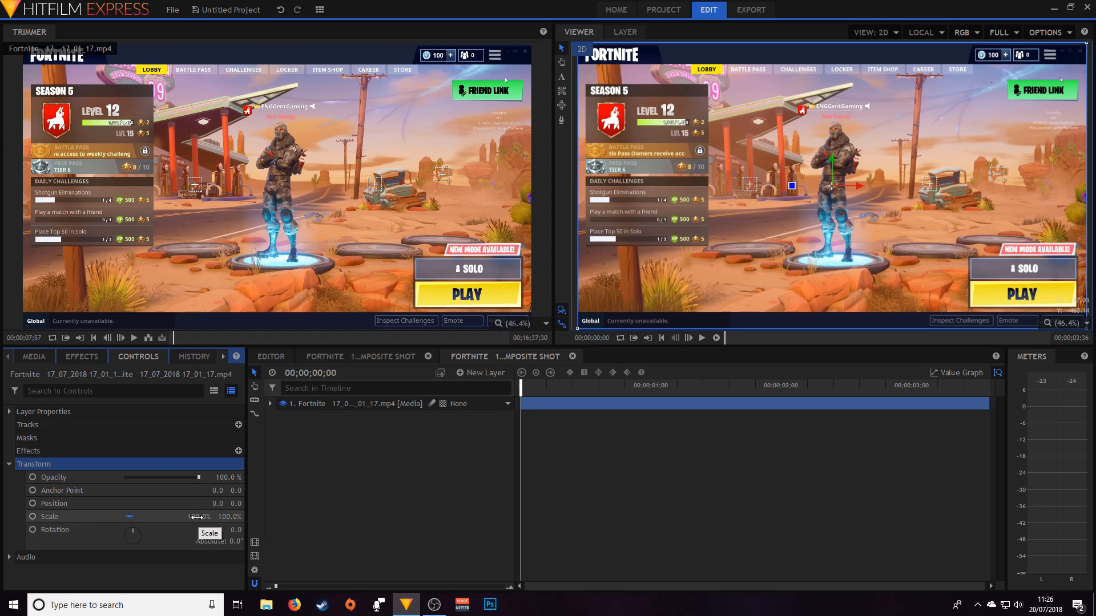
{"action": "left_click_drag", "start_coordinate": [199, 516], "coordinate": [333, 517]}
{"action": "left_click_drag", "start_coordinate": [830, 170], "coordinate": [806, 242]}
{"action": "left_click_drag", "start_coordinate": [797, 180], "coordinate": [789, 214]}
{"action": "left_click_drag", "start_coordinate": [190, 524], "coordinate": [205, 524]}
{"action": "left_click_drag", "start_coordinate": [829, 257], "coordinate": [822, 242]}
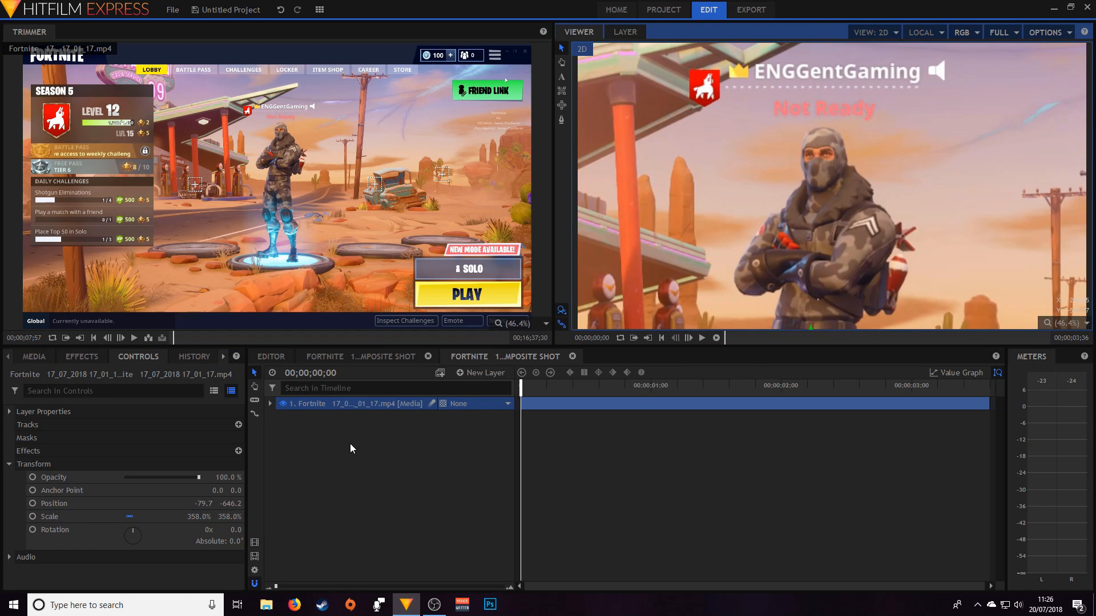
Step: Return to the main editor timeline and preview the second zoomed composite shot, playing from 00;00;42;09 to 00;00;51;59
{"action": "left_click", "coordinate": [267, 357]}
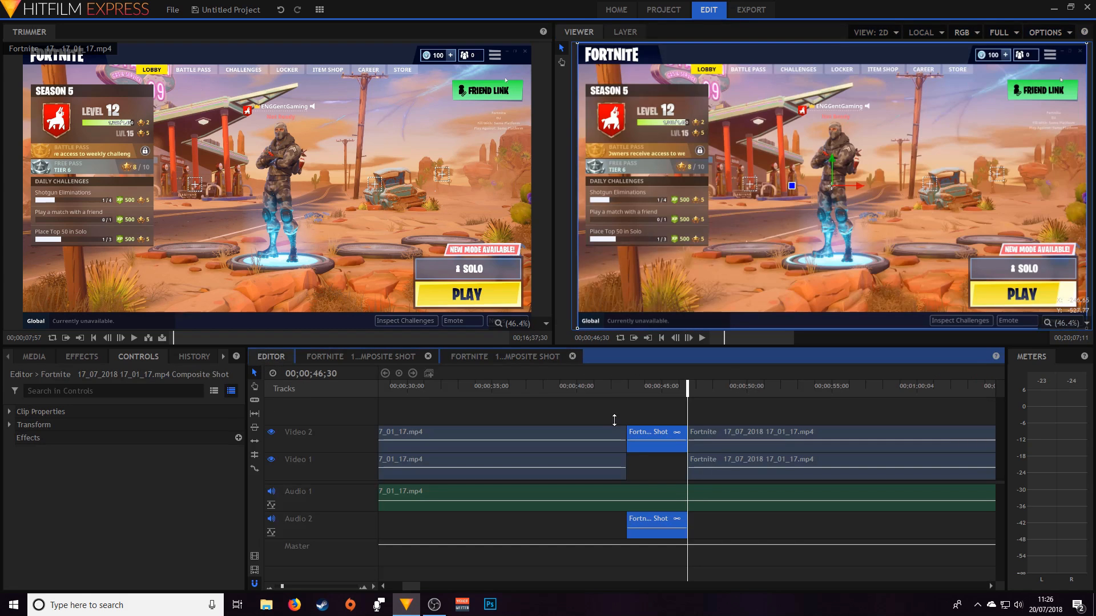
{"action": "left_click", "coordinate": [615, 389]}
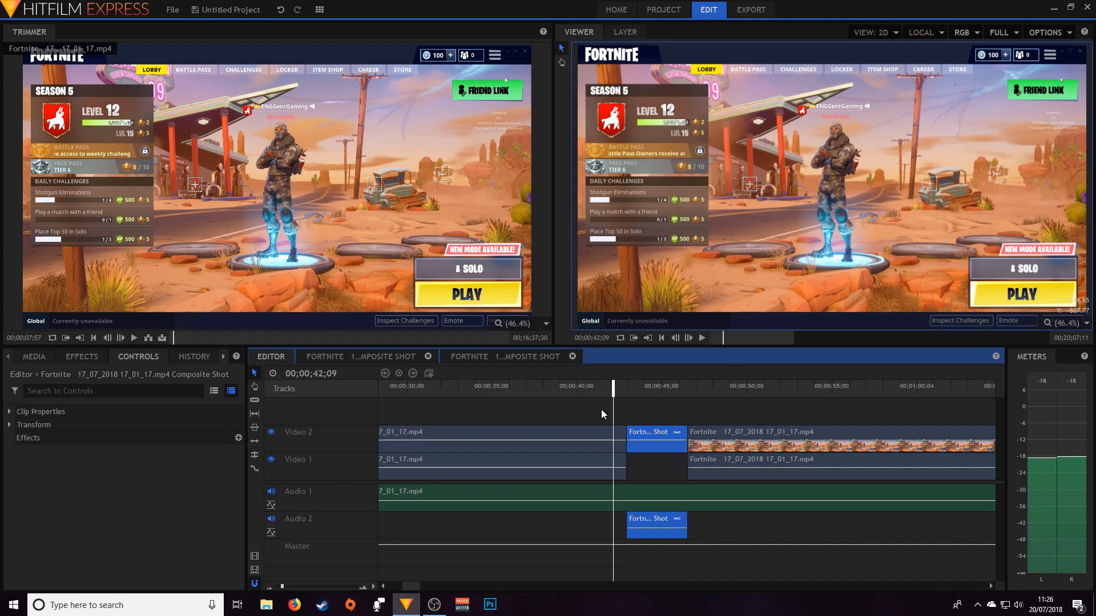
{"action": "key", "text": "space"}
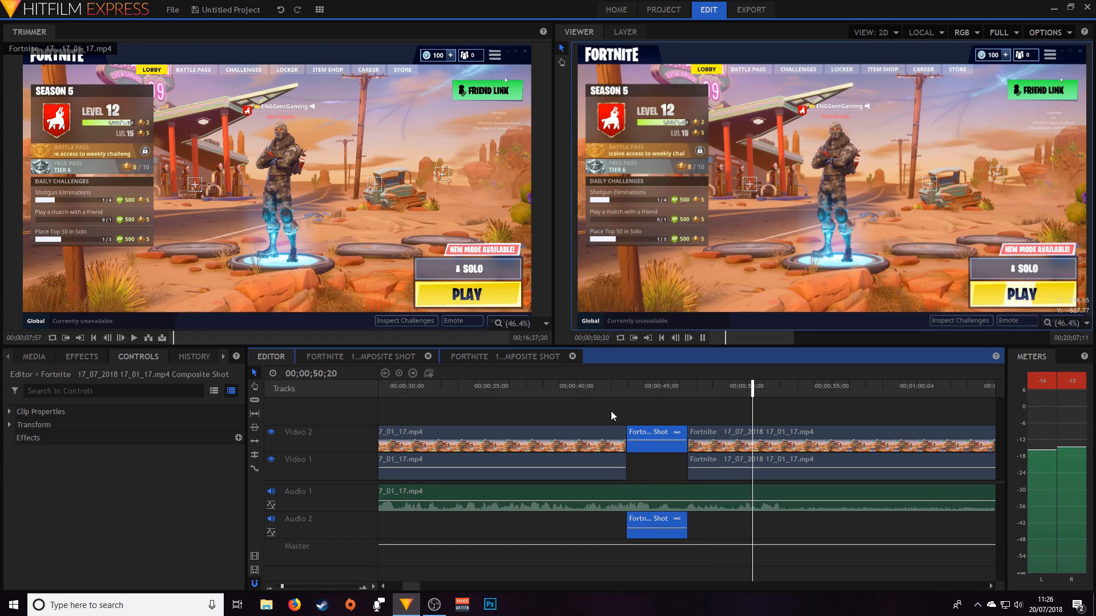
{"action": "key", "text": "space"}
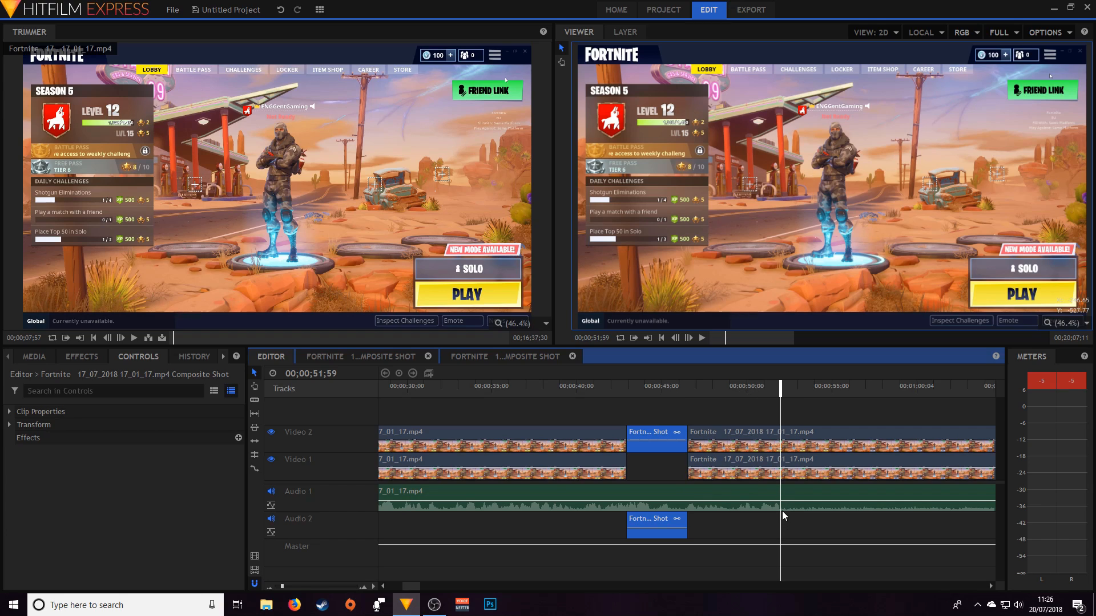
Step: Replay from 00;00;48;42 to find the next cut point and set the playhead at 00;00;52;04
{"action": "left_click", "coordinate": [725, 386]}
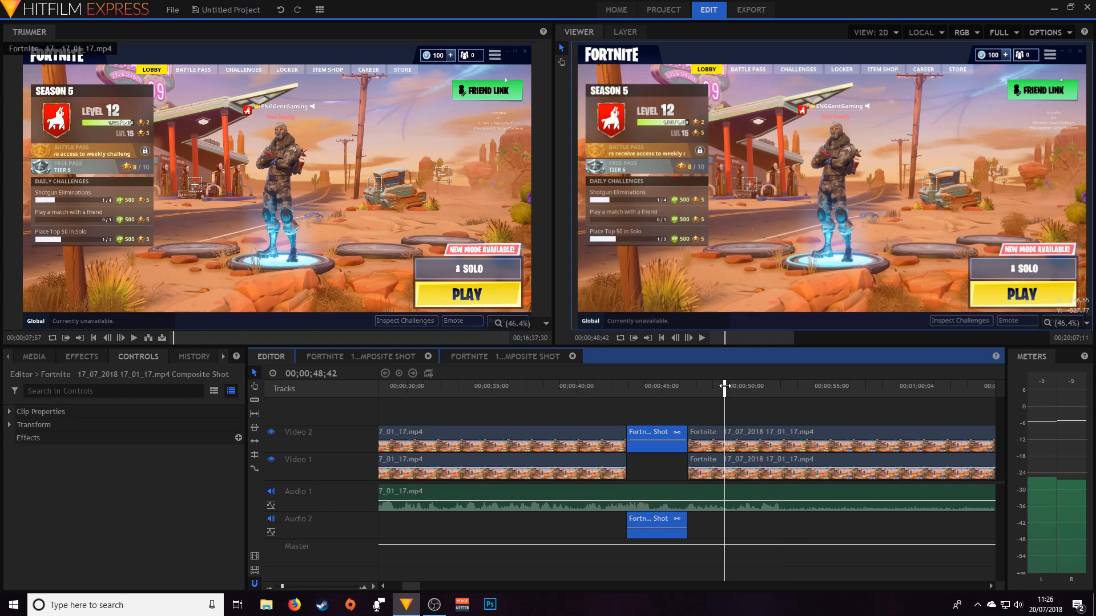
{"action": "key", "text": "space"}
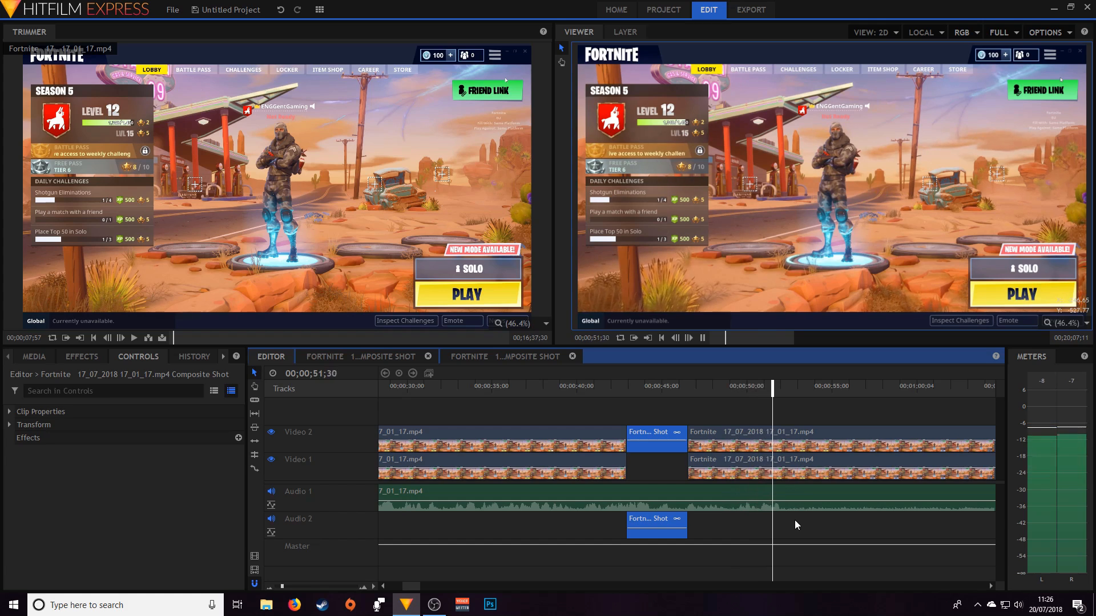
{"action": "key", "text": "space"}
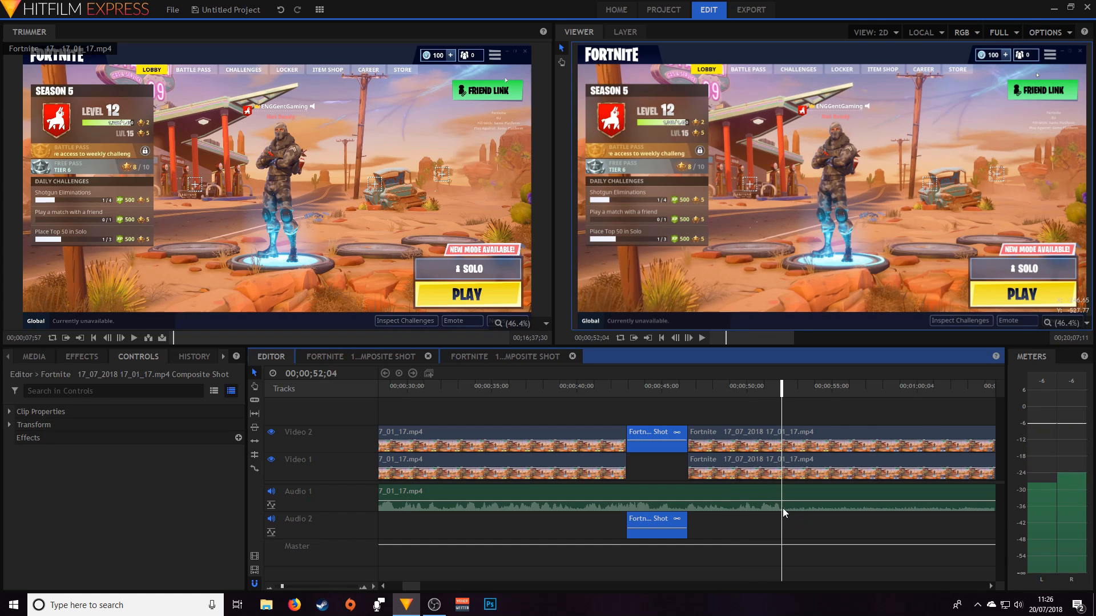
Step: Slice the Audio 1, Video 1 and Video 2 clips at 00;00;52;04
{"action": "right_click", "coordinate": [783, 508]}
{"action": "left_click", "coordinate": [802, 474]}
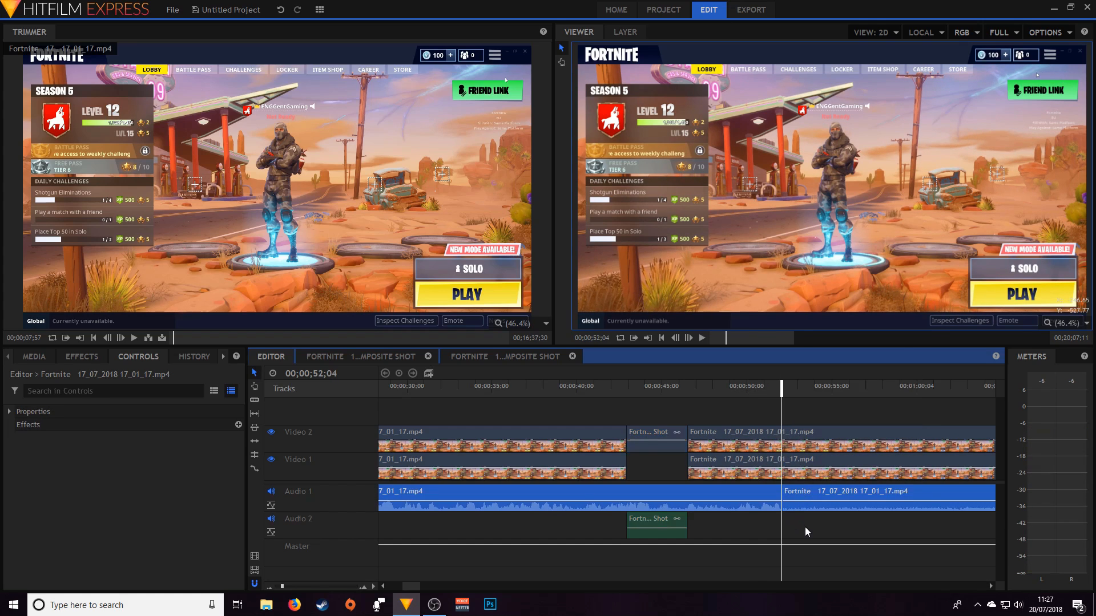
{"action": "right_click", "coordinate": [784, 469]}
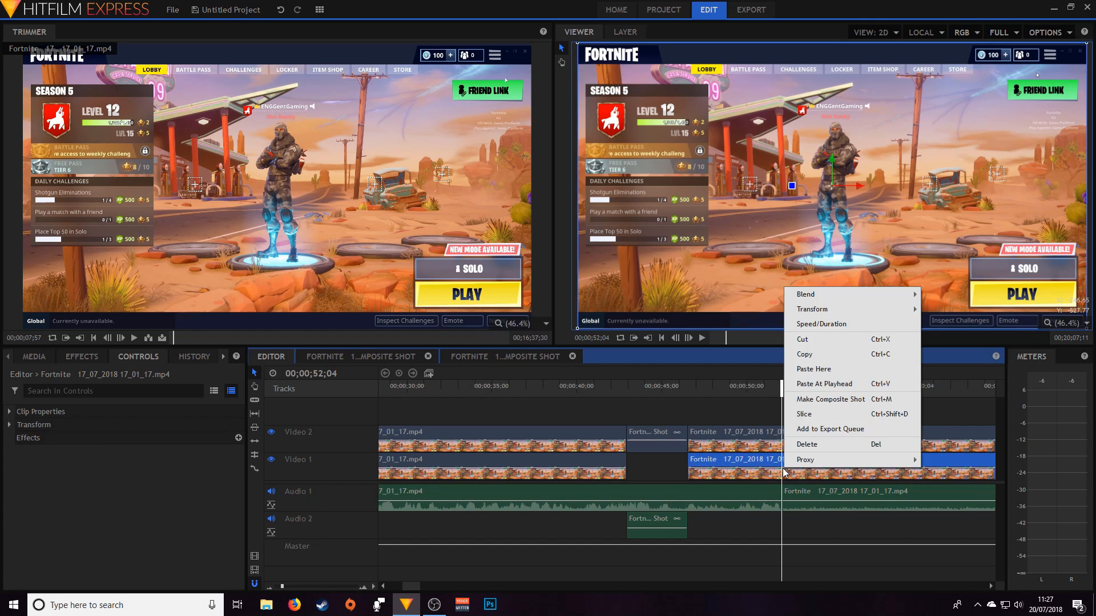
{"action": "left_click", "coordinate": [803, 416]}
{"action": "left_click", "coordinate": [784, 438]}
{"action": "right_click", "coordinate": [783, 438]}
{"action": "mouse_move", "coordinate": [785, 434]}
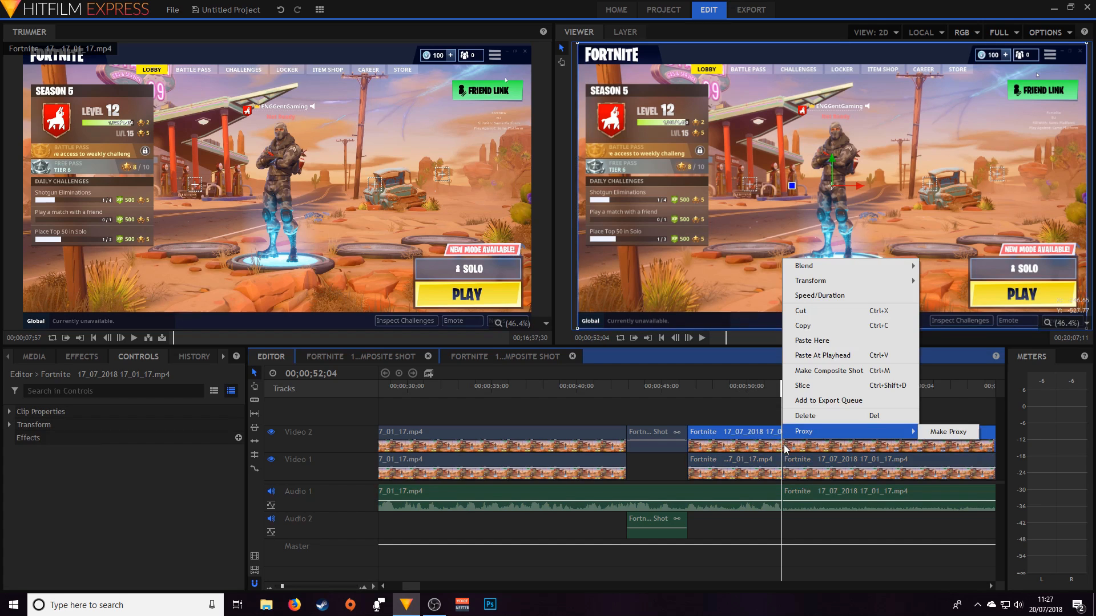
{"action": "left_click", "coordinate": [758, 403]}
{"action": "left_click", "coordinate": [785, 436]}
{"action": "right_click", "coordinate": [786, 437]}
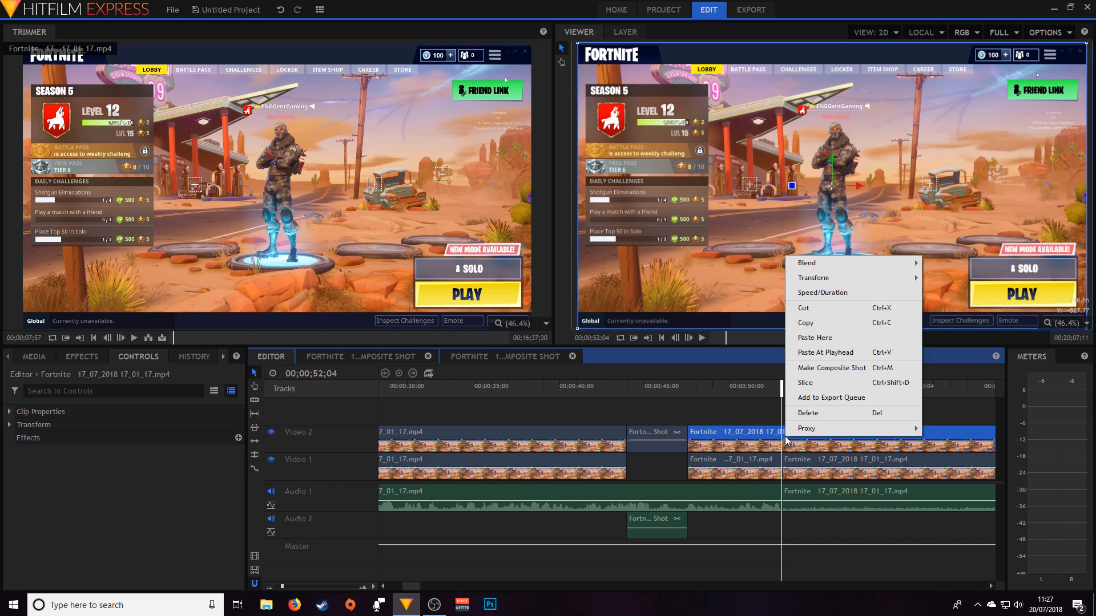
{"action": "left_click", "coordinate": [805, 388]}
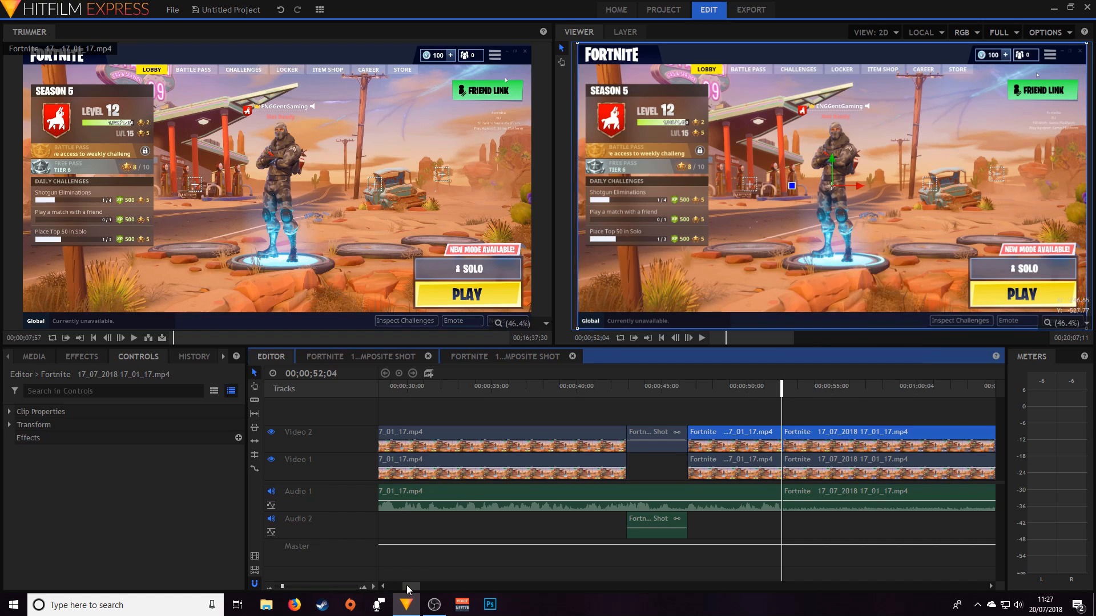
Step: Play through the remaining footage to the Battle Royale loading screen, stopping the playhead at 00;01;17;31
{"action": "scroll", "coordinate": [406, 584], "scroll_direction": "right", "scroll_amount": 1}
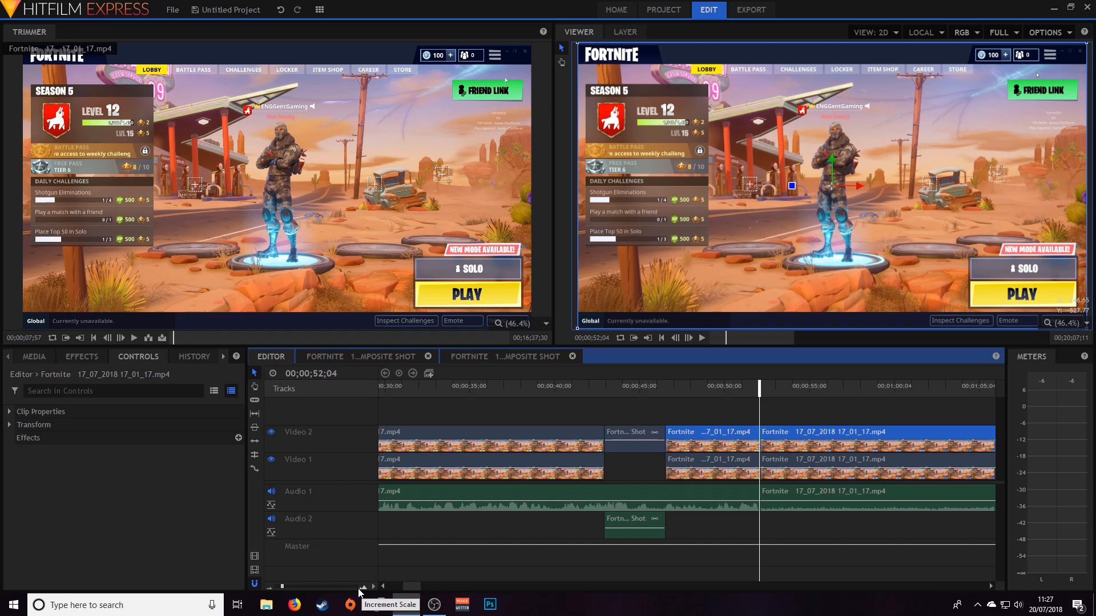
{"action": "left_click_drag", "start_coordinate": [282, 586], "coordinate": [258, 585]}
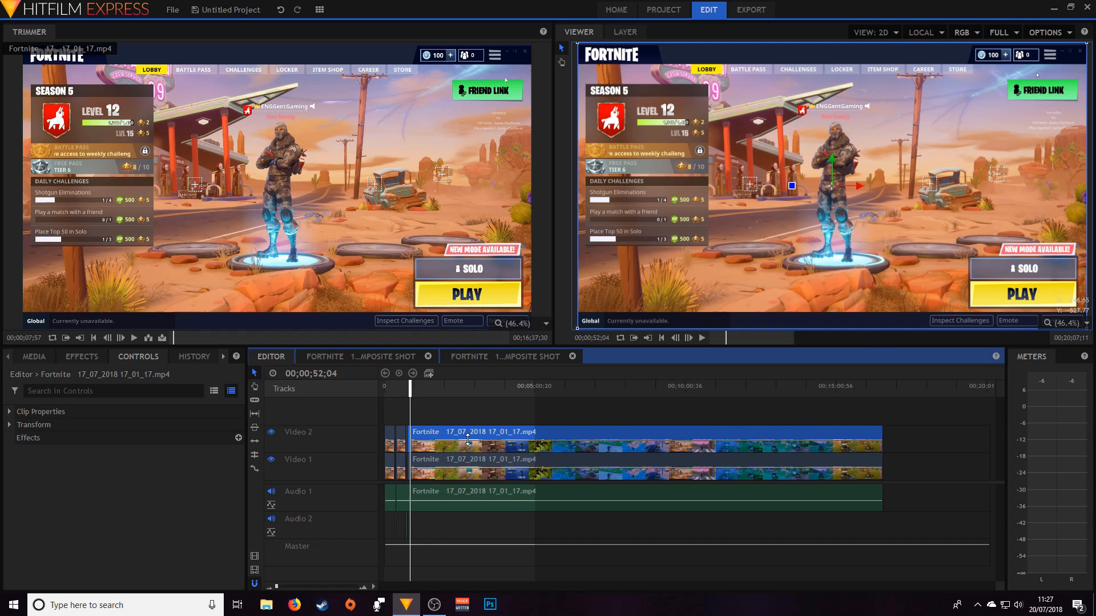
{"action": "key", "text": "space"}
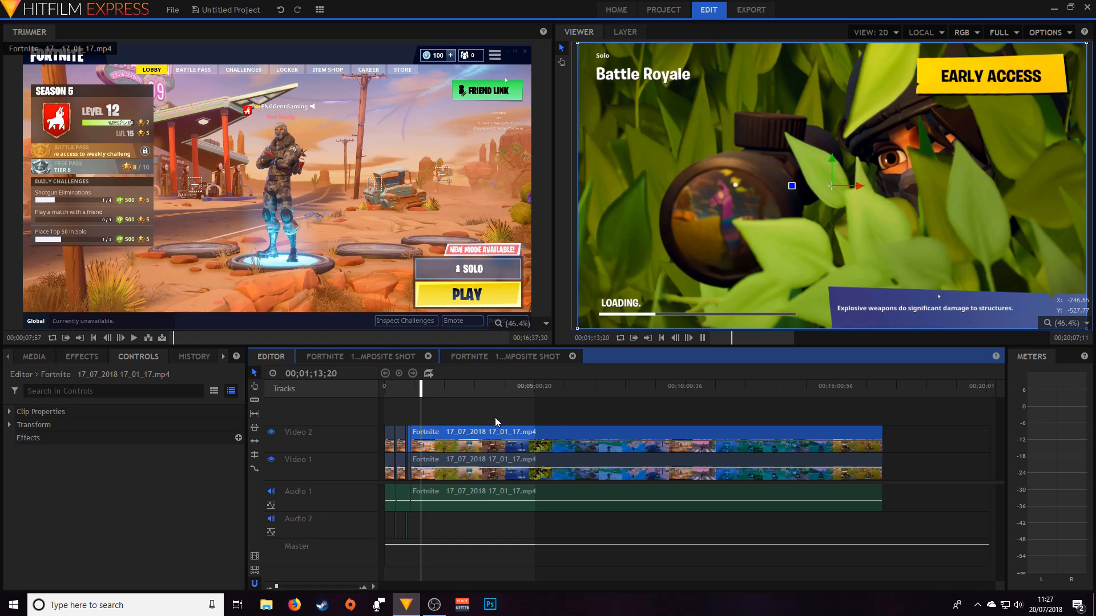
{"action": "left_click", "coordinate": [476, 411]}
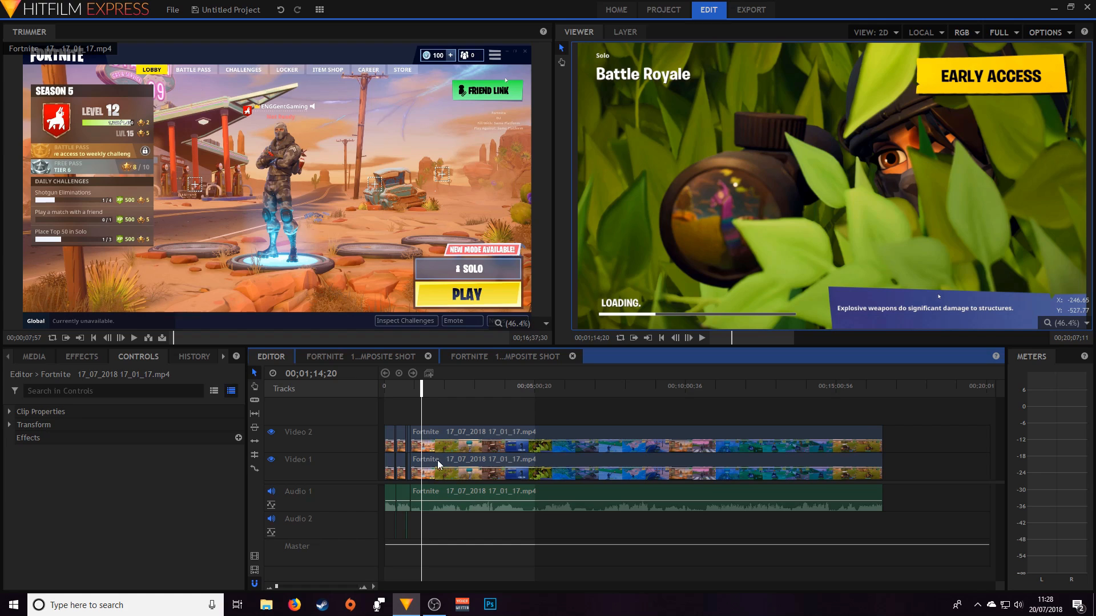
{"action": "key", "text": "space"}
{"action": "left_click", "coordinate": [702, 338]}
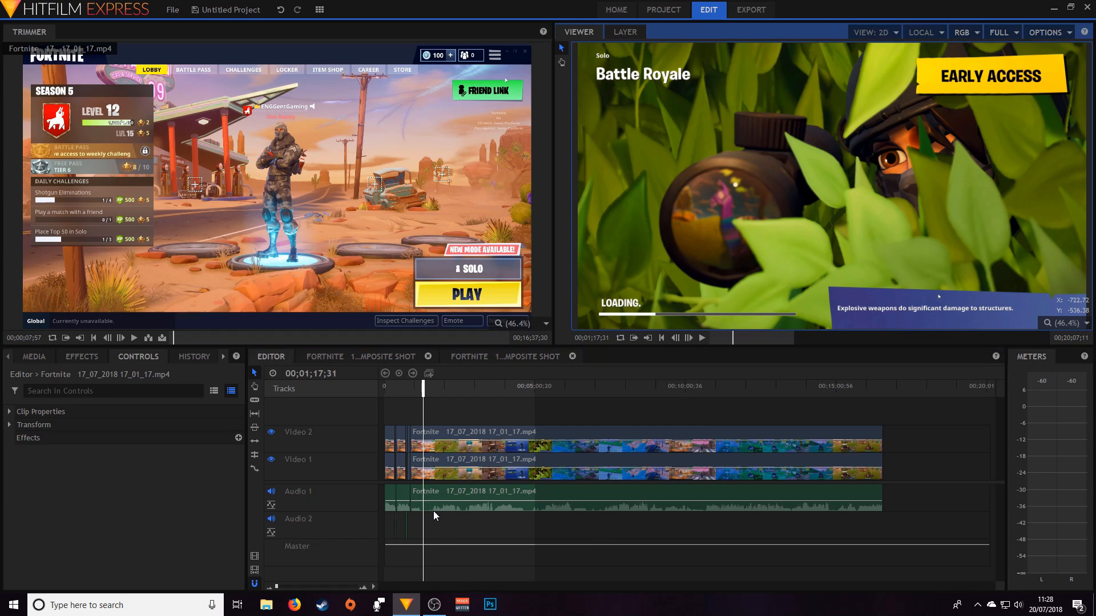
Step: Select the Audio 1 clip that follows the 00;00;52;04 cut
{"action": "left_click_drag", "start_coordinate": [283, 584], "coordinate": [288, 585]}
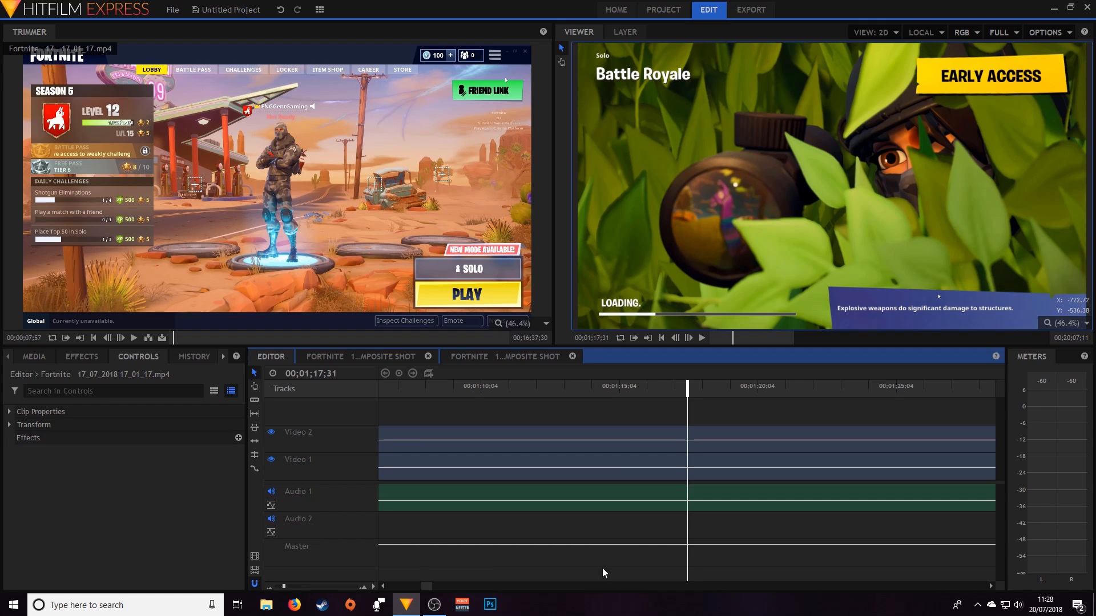
{"action": "left_click", "coordinate": [696, 506]}
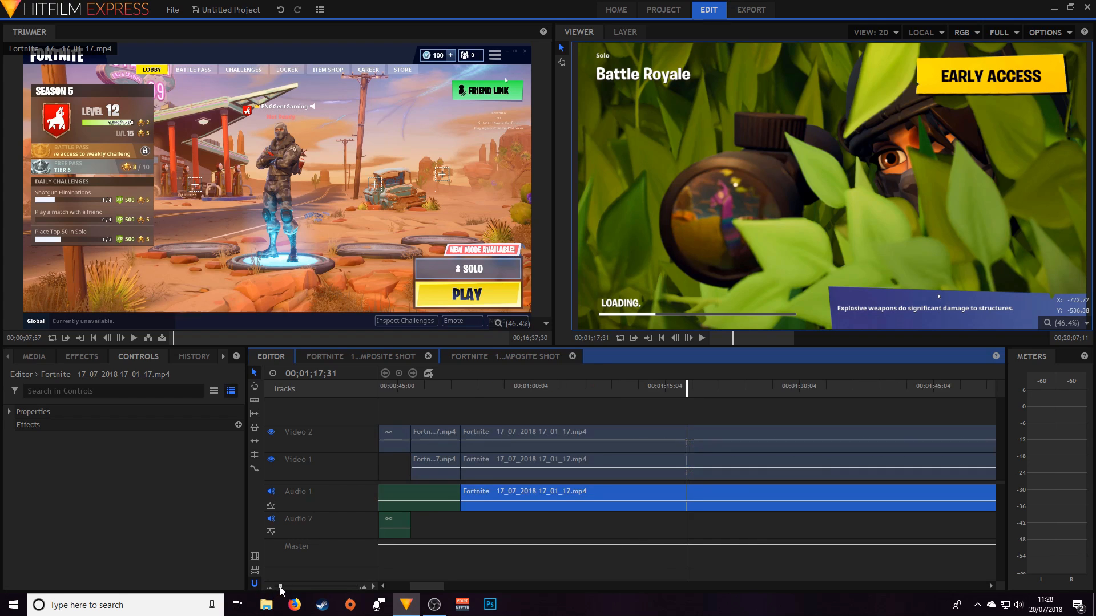
{"action": "left_click_drag", "start_coordinate": [284, 587], "coordinate": [279, 589]}
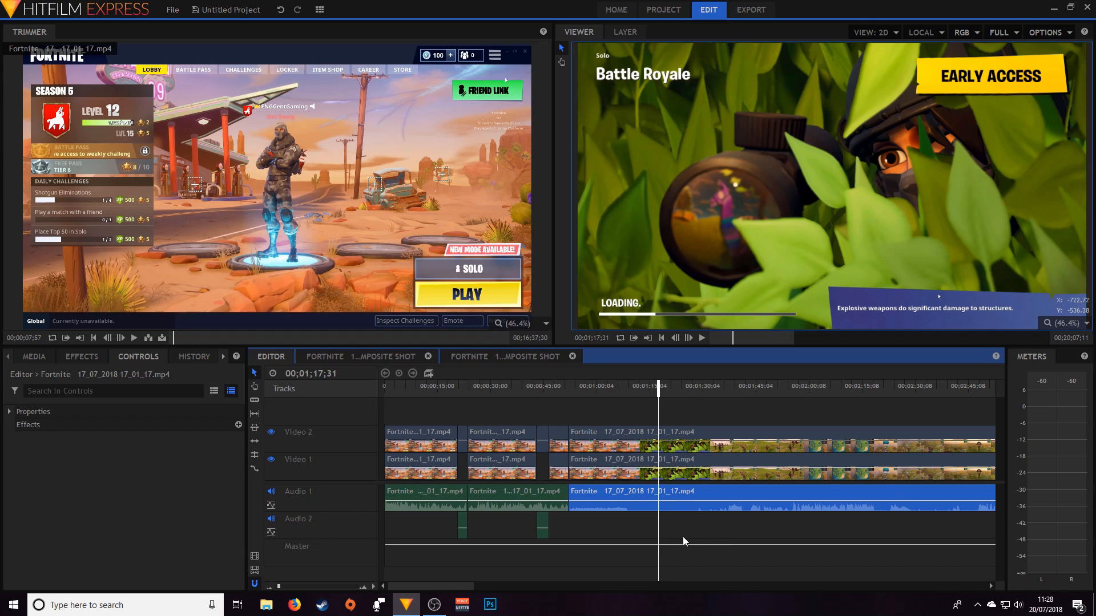
Step: Review the footage from the 00;00;52;04 cut to the battle bus scene and set the playhead at 00;01;55;15
{"action": "left_click", "coordinate": [571, 389]}
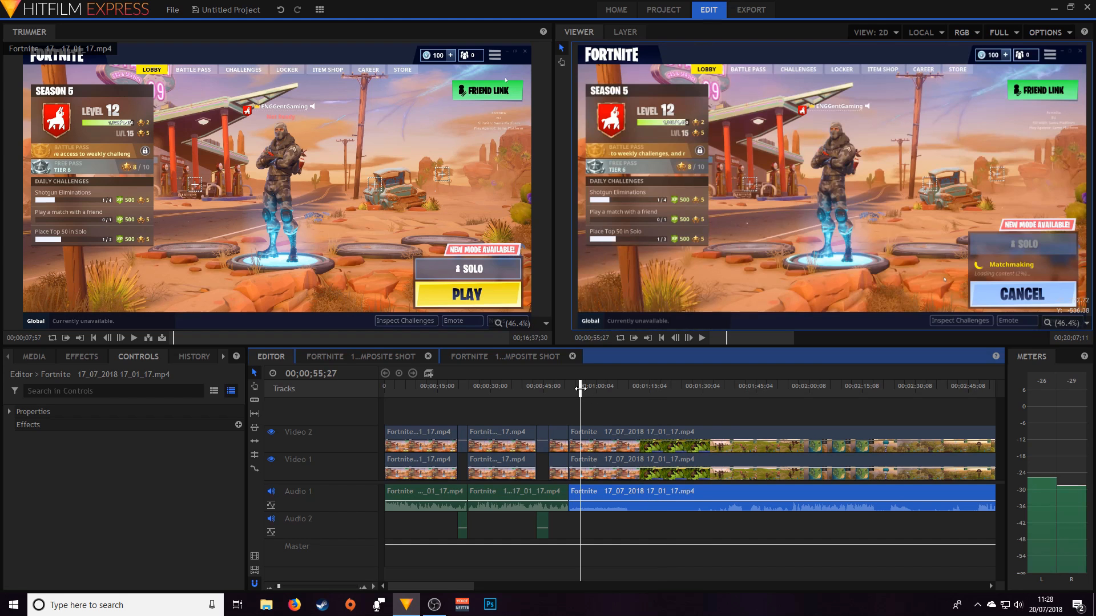
{"action": "key", "text": "space"}
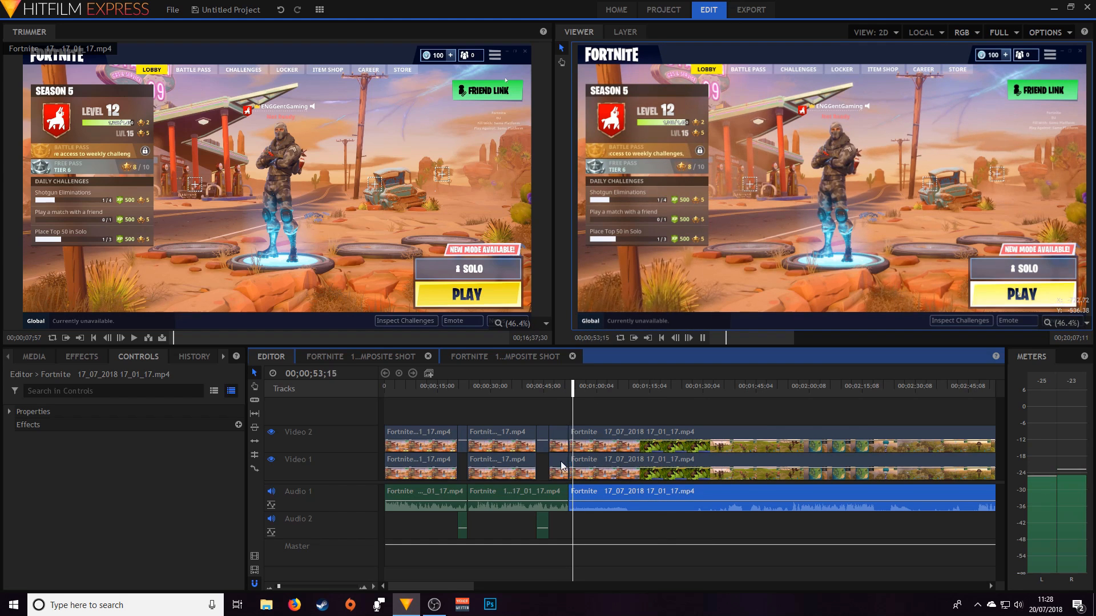
{"action": "left_click", "coordinate": [673, 390]}
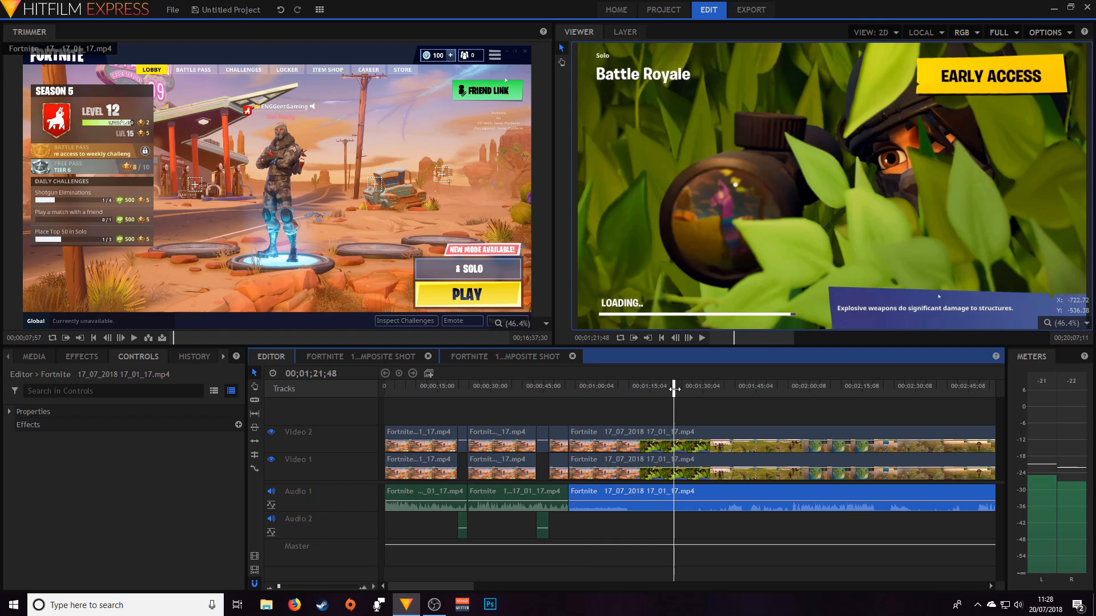
{"action": "left_click_drag", "start_coordinate": [673, 390], "coordinate": [785, 390]}
{"action": "key", "text": "space"}
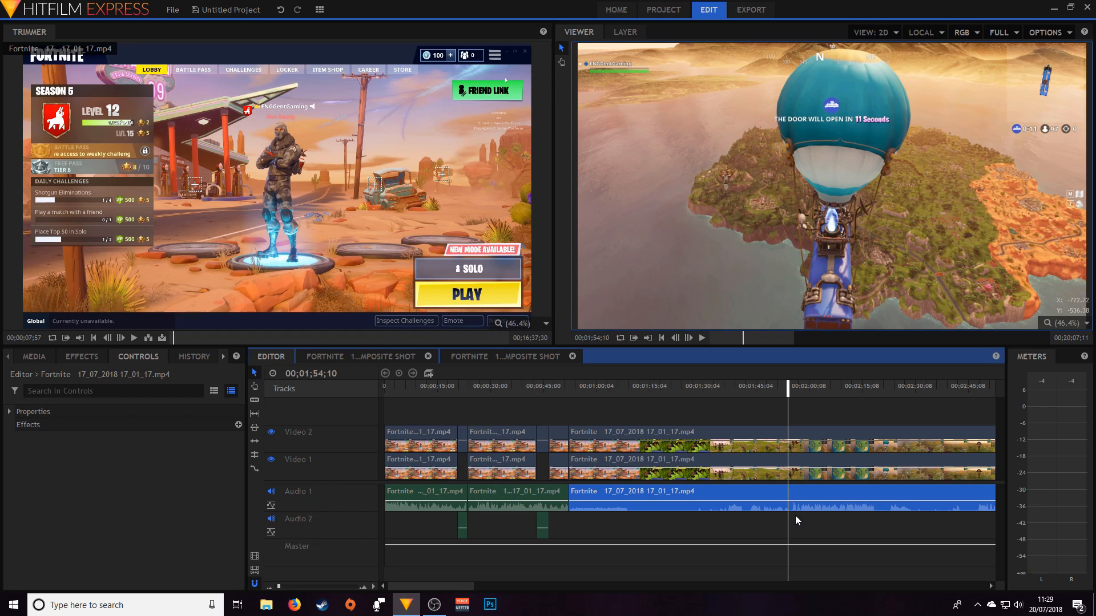
{"action": "key", "text": "space"}
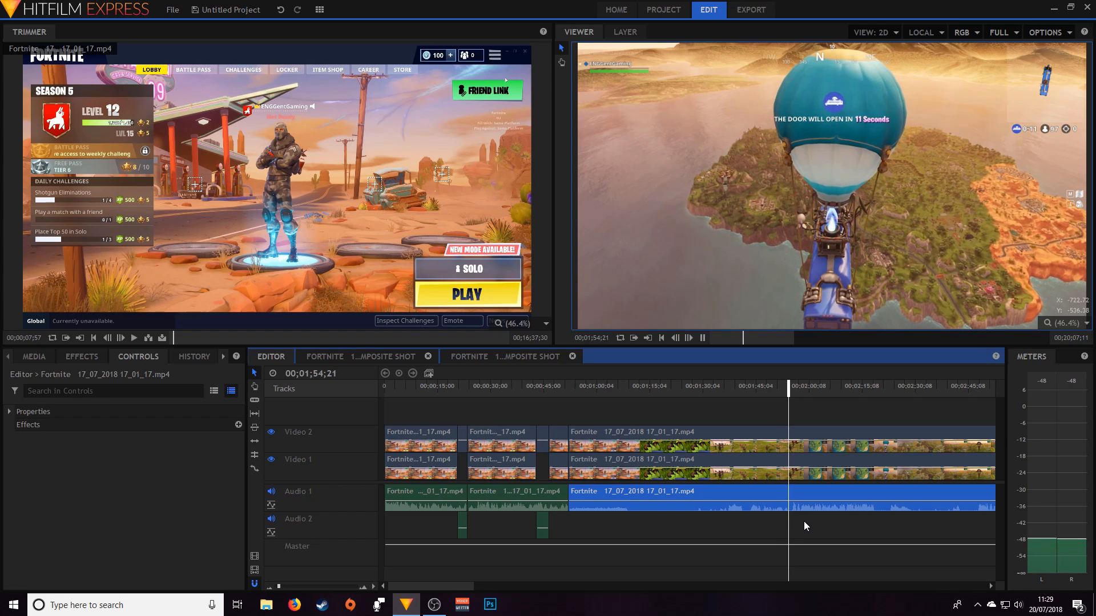
{"action": "key", "text": "space"}
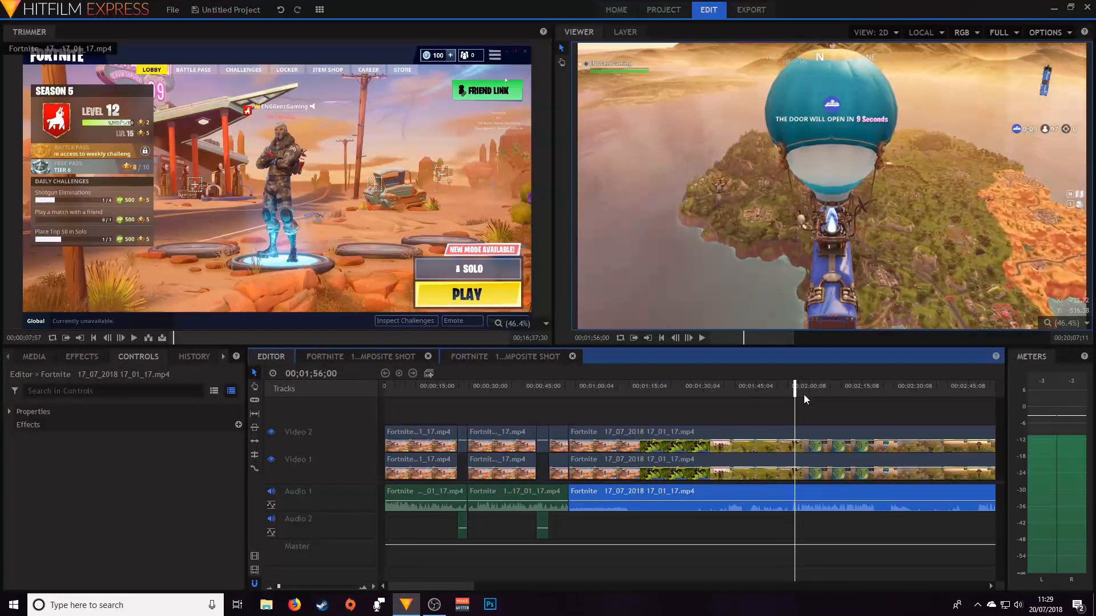
{"action": "left_click_drag", "start_coordinate": [795, 388], "coordinate": [794, 389]}
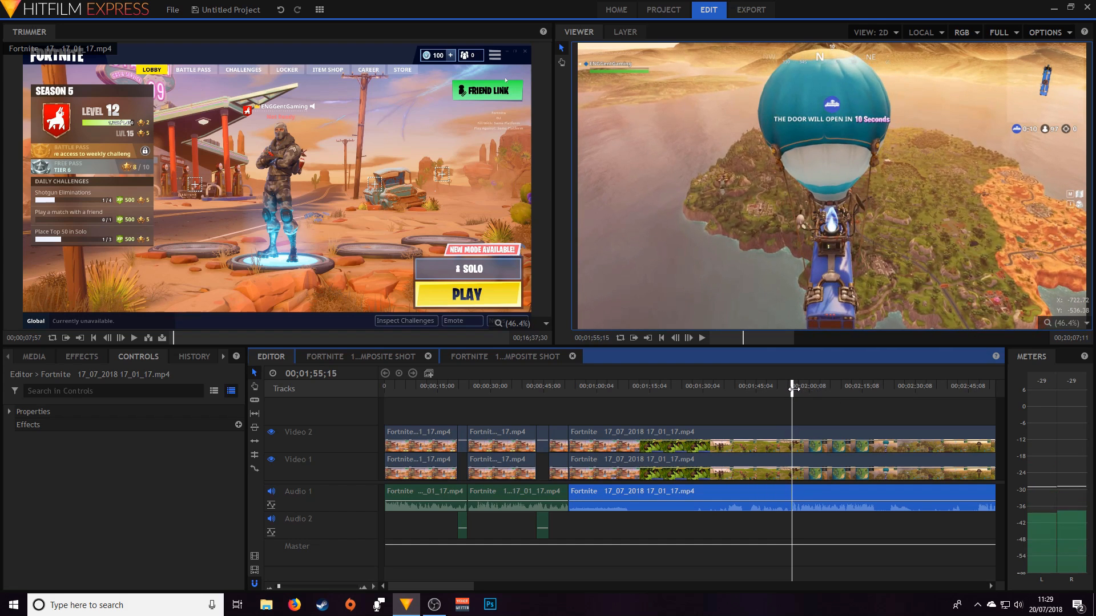
Step: Slice the Audio 1, Video 1 and Video 2 clips at 00;01;55;15
{"action": "right_click", "coordinate": [792, 496]}
{"action": "left_click", "coordinate": [811, 473]}
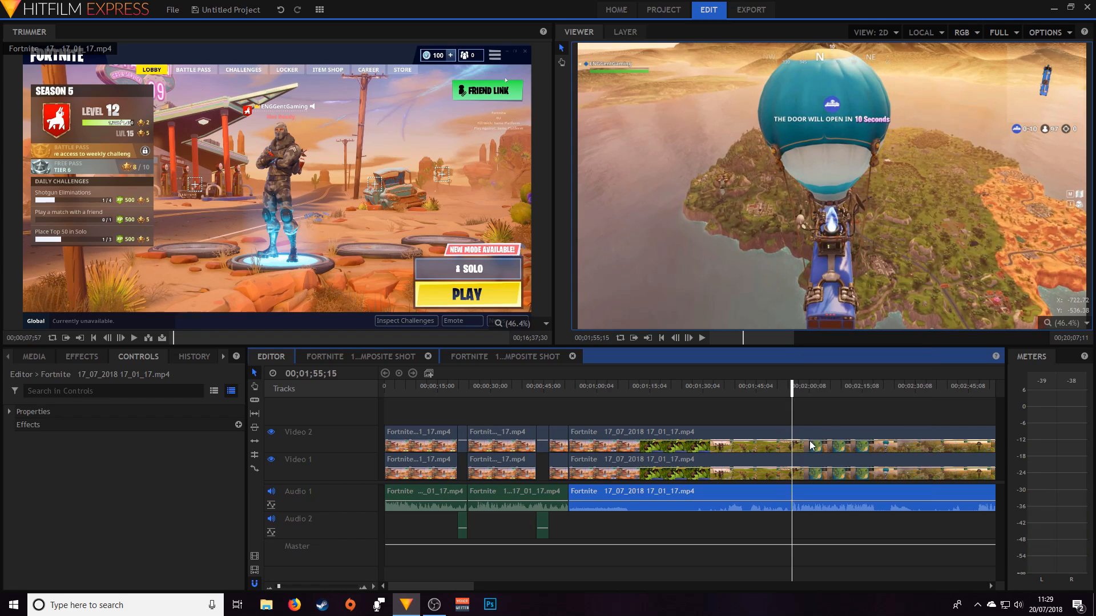
{"action": "right_click", "coordinate": [790, 468]}
{"action": "left_click", "coordinate": [812, 412]}
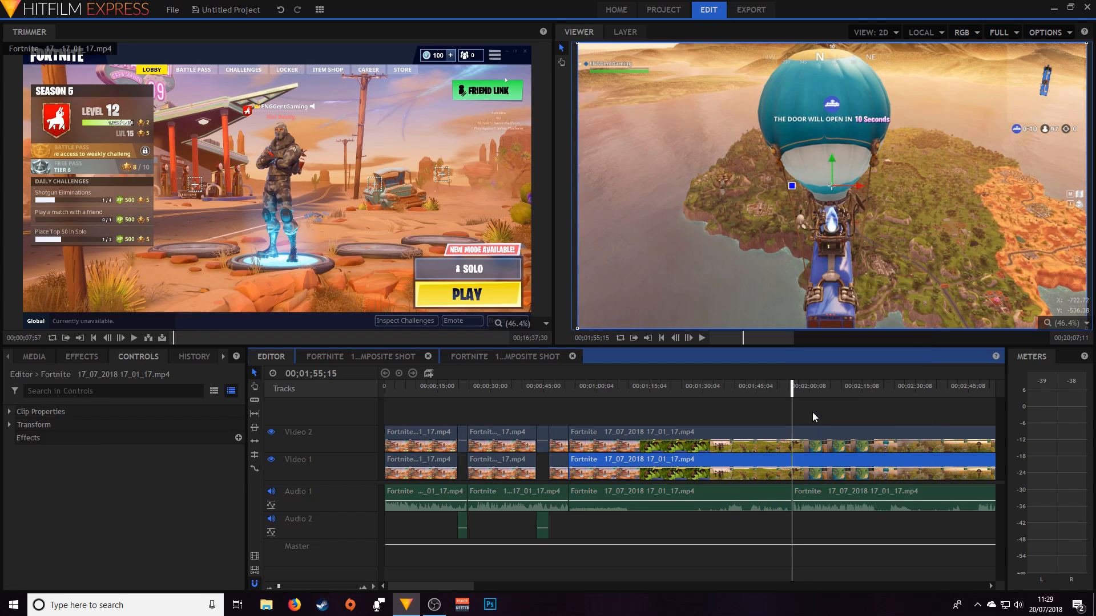
{"action": "right_click", "coordinate": [795, 444]}
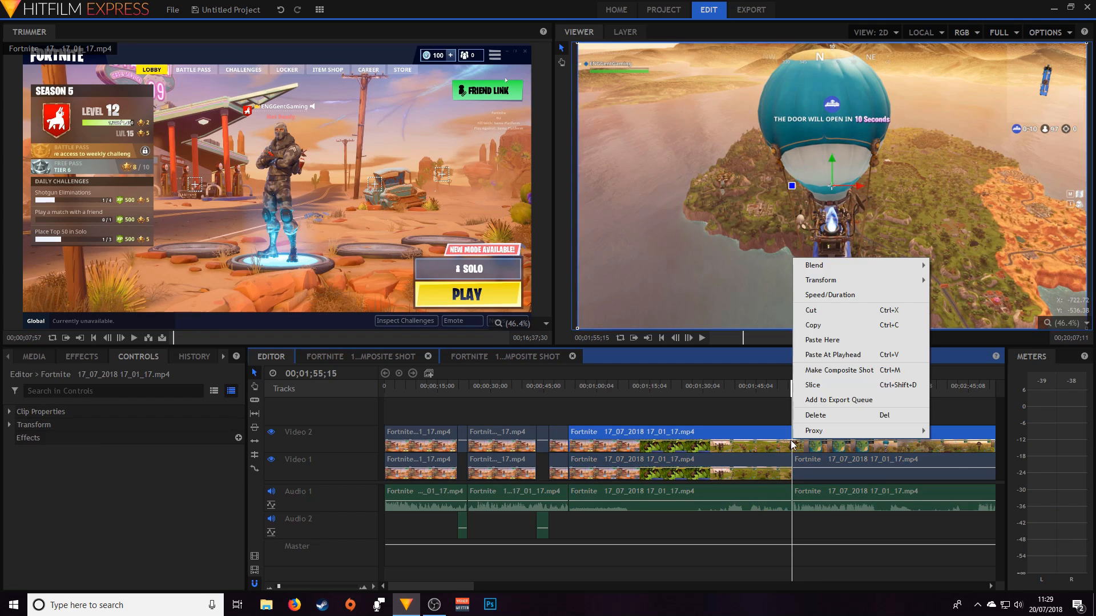
{"action": "left_click", "coordinate": [814, 386]}
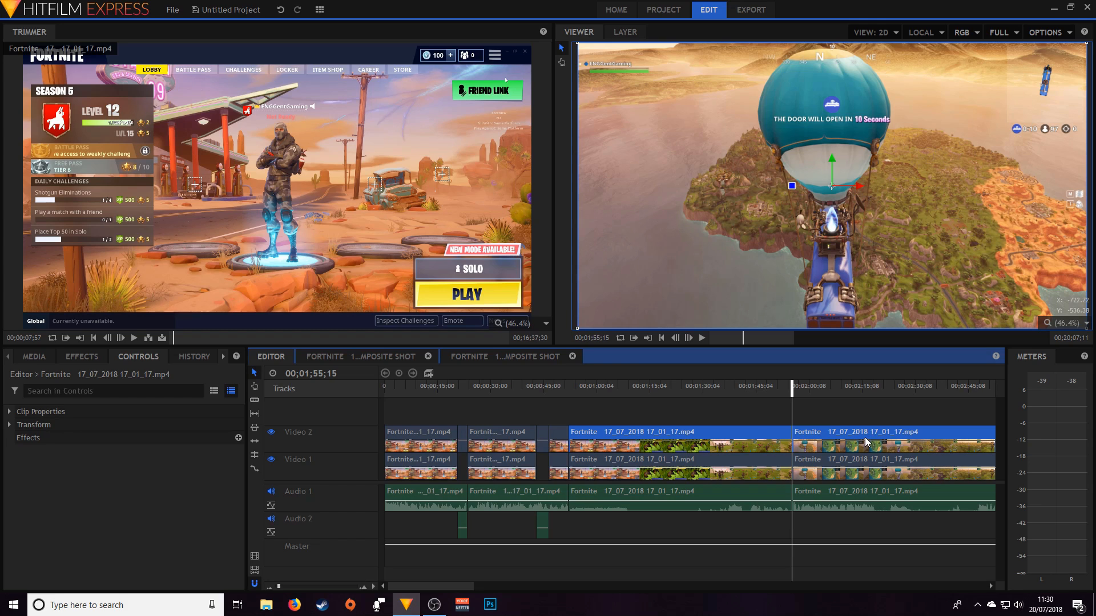
Step: Delete the Video 2, Video 1 and Audio 1 clips between the 00;00;52;04 and 00;01;55;15 cuts
{"action": "key", "text": "space"}
{"action": "key", "text": "space"}
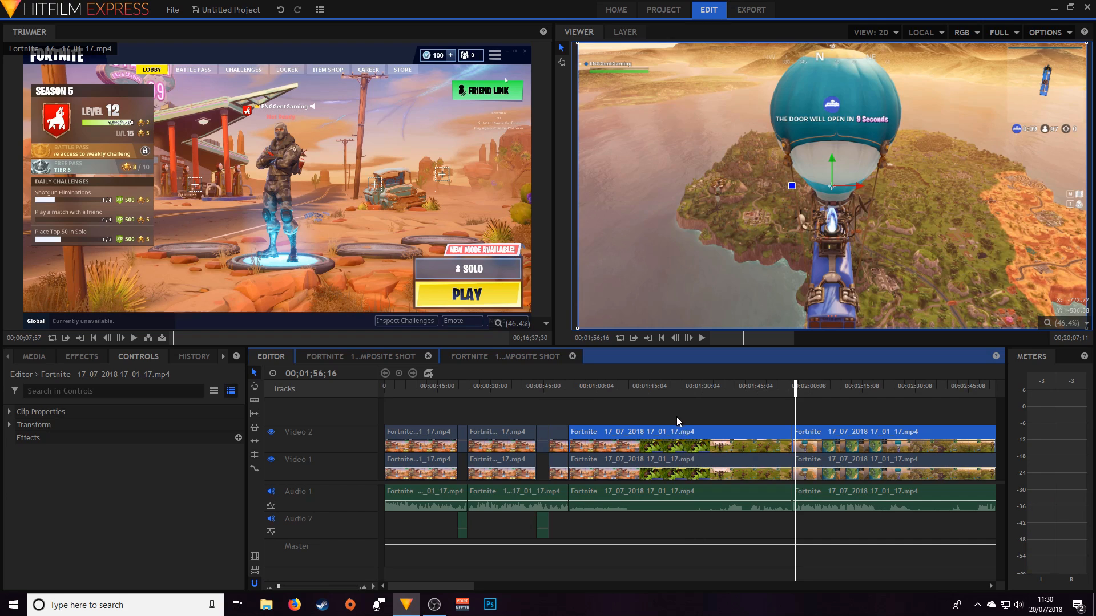
{"action": "left_click", "coordinate": [697, 526]}
{"action": "left_click_drag", "start_coordinate": [687, 528], "coordinate": [668, 428]}
{"action": "right_click", "coordinate": [670, 436]}
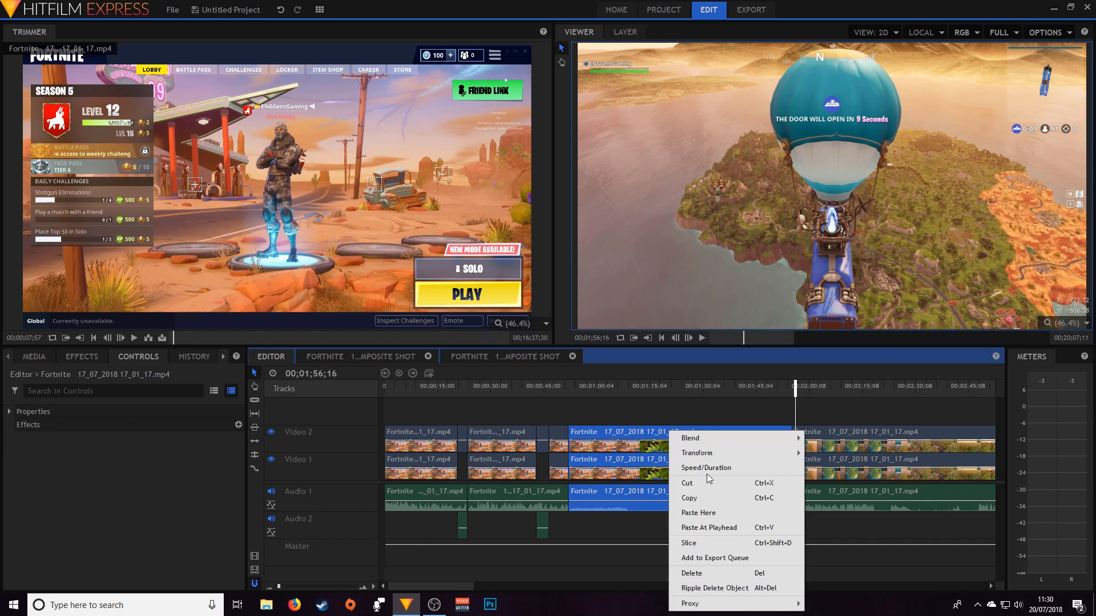
{"action": "left_click", "coordinate": [703, 573]}
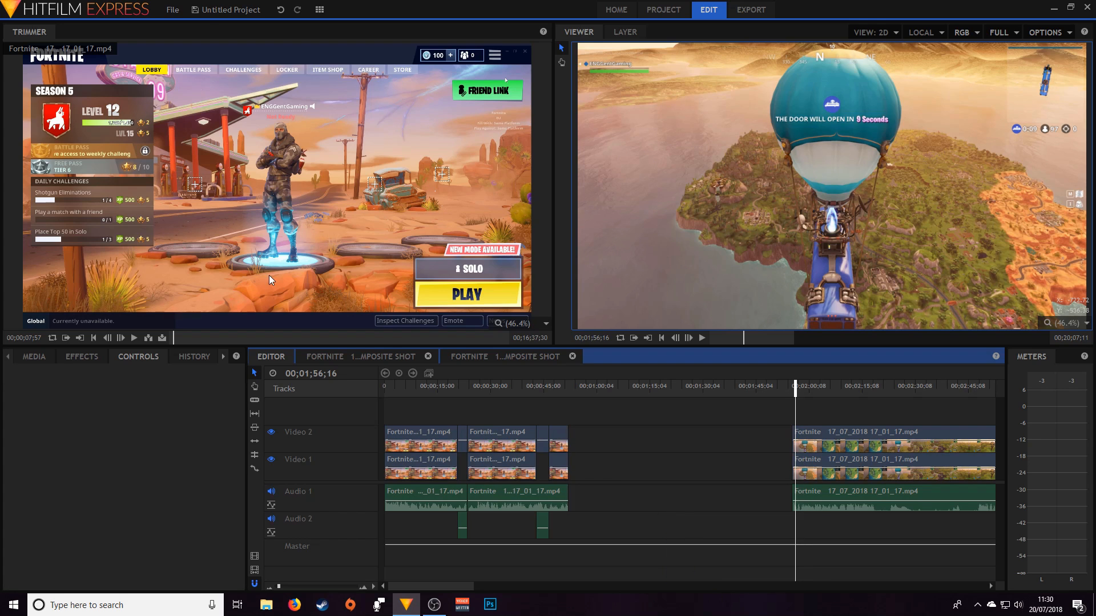
Step: Save the project to the Desktop as "Video Edit"
{"action": "left_click", "coordinate": [217, 10]}
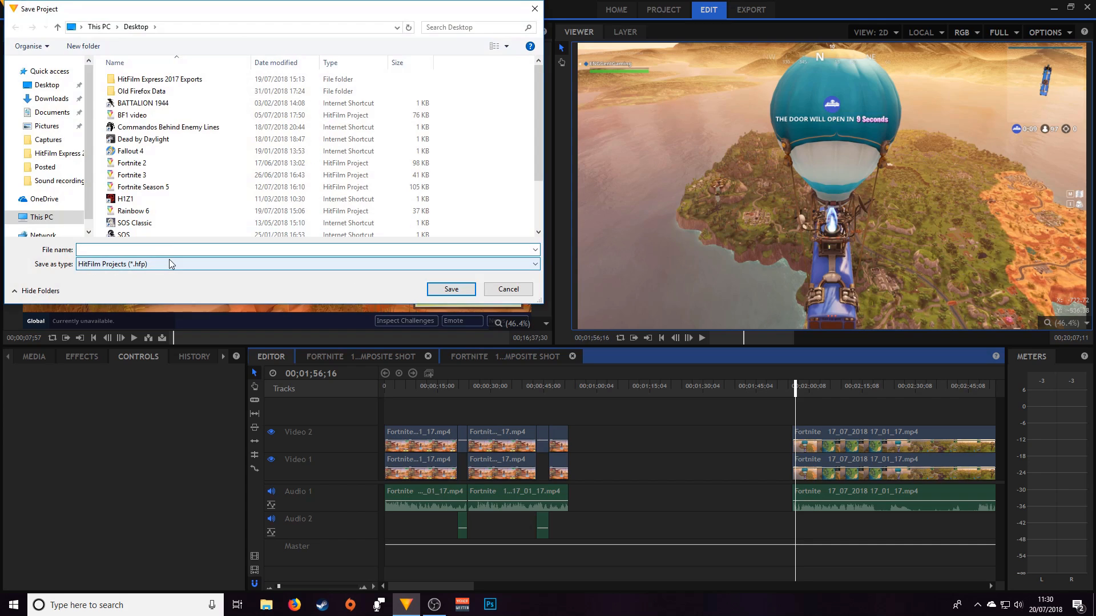
{"action": "type", "text": "F"}
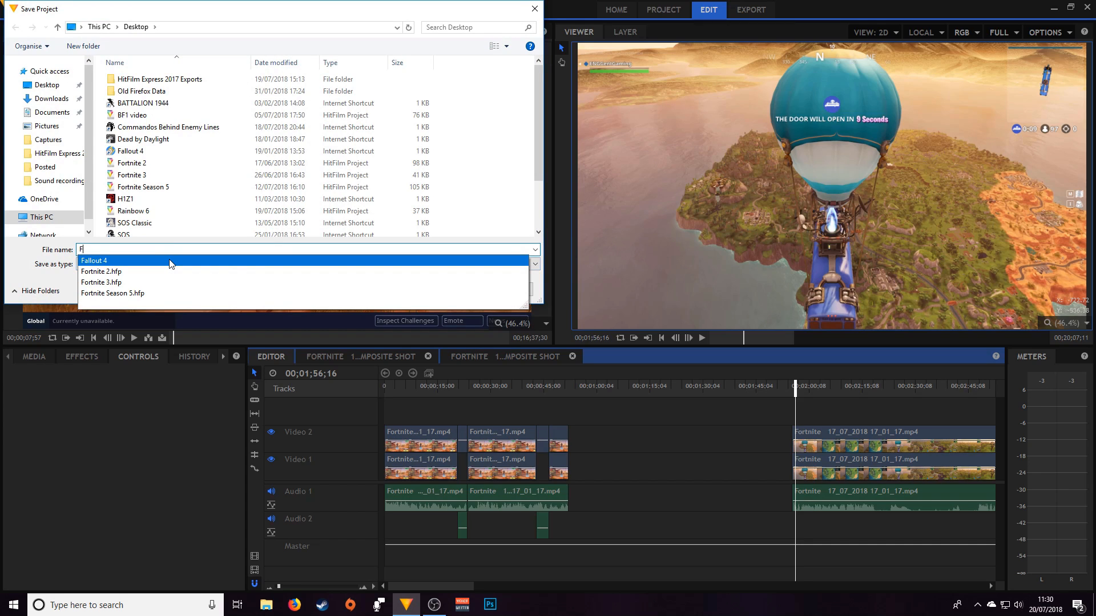
{"action": "type", "text": "ort"}
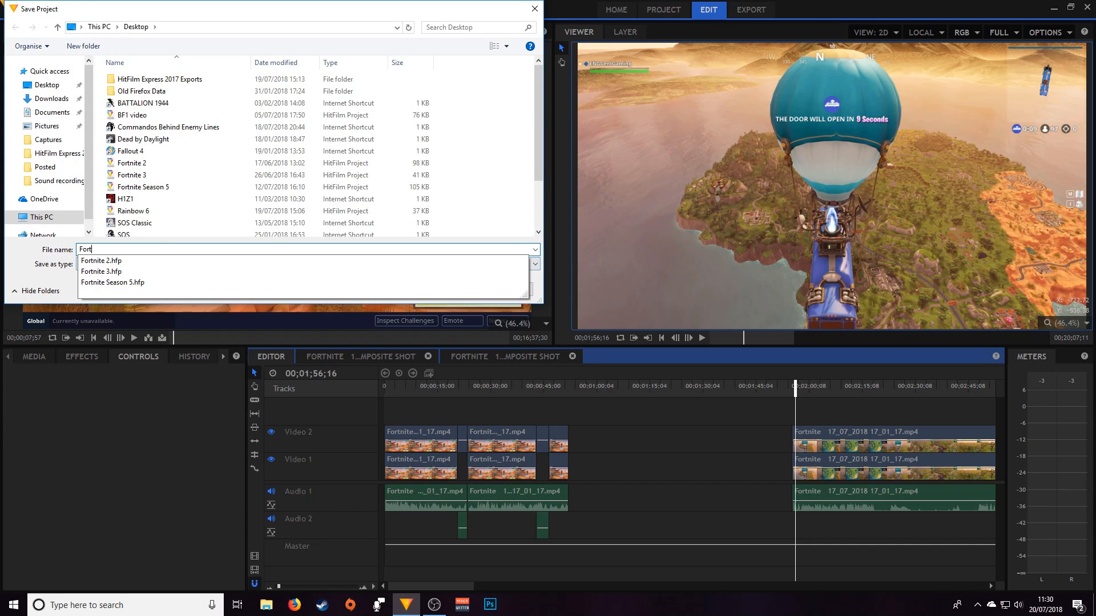
{"action": "key", "text": "BackSpace"}
{"action": "key", "text": "BackSpace"}
{"action": "key", "text": "BackSpace"}
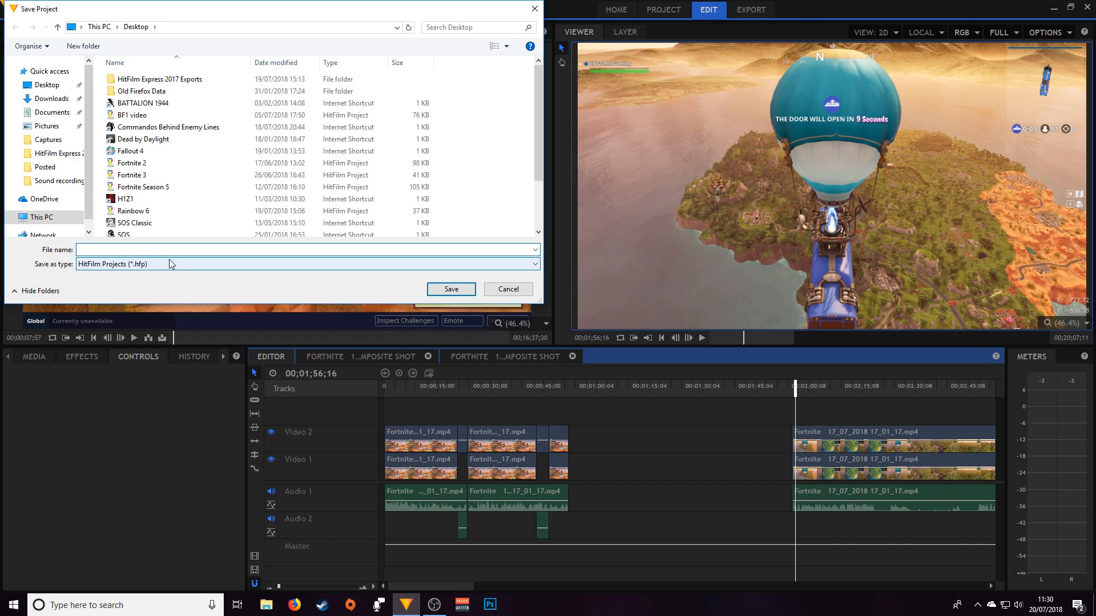
{"action": "type", "text": "Video E"}
{"action": "type", "text": "dit"}
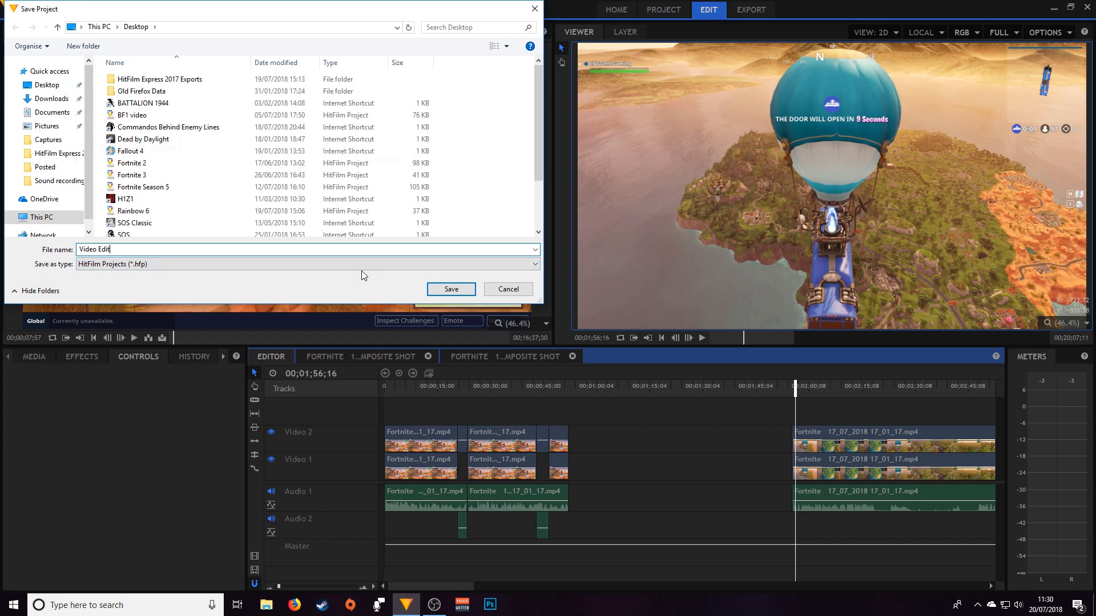
{"action": "left_click", "coordinate": [463, 292]}
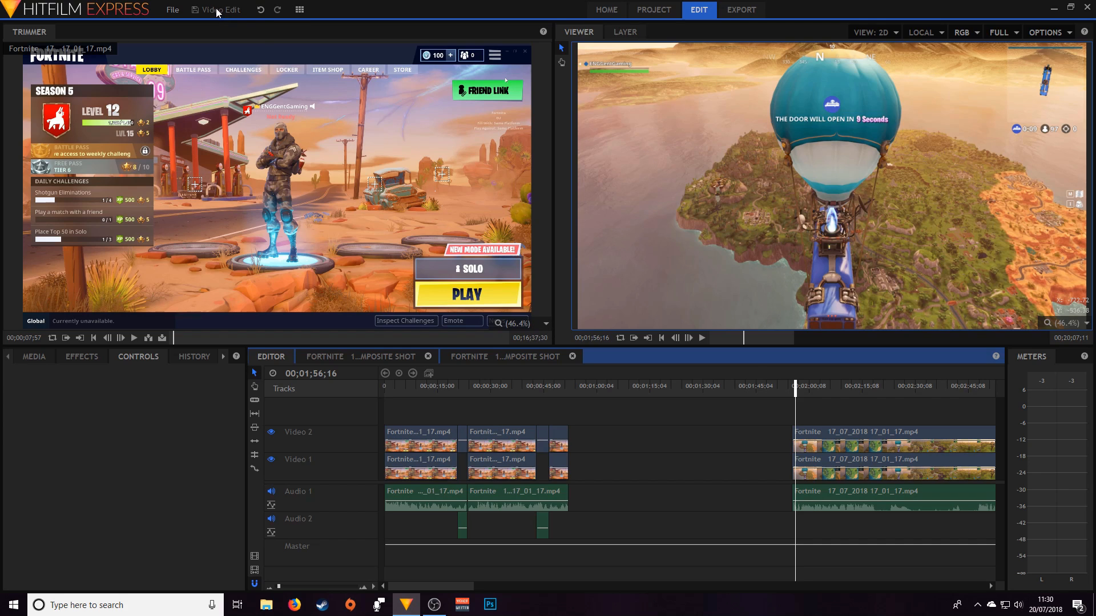
Step: Move the remaining video and audio clips back against the 00;00;52;04 cut to close the gap
{"action": "left_click_drag", "start_coordinate": [790, 417], "coordinate": [853, 477]}
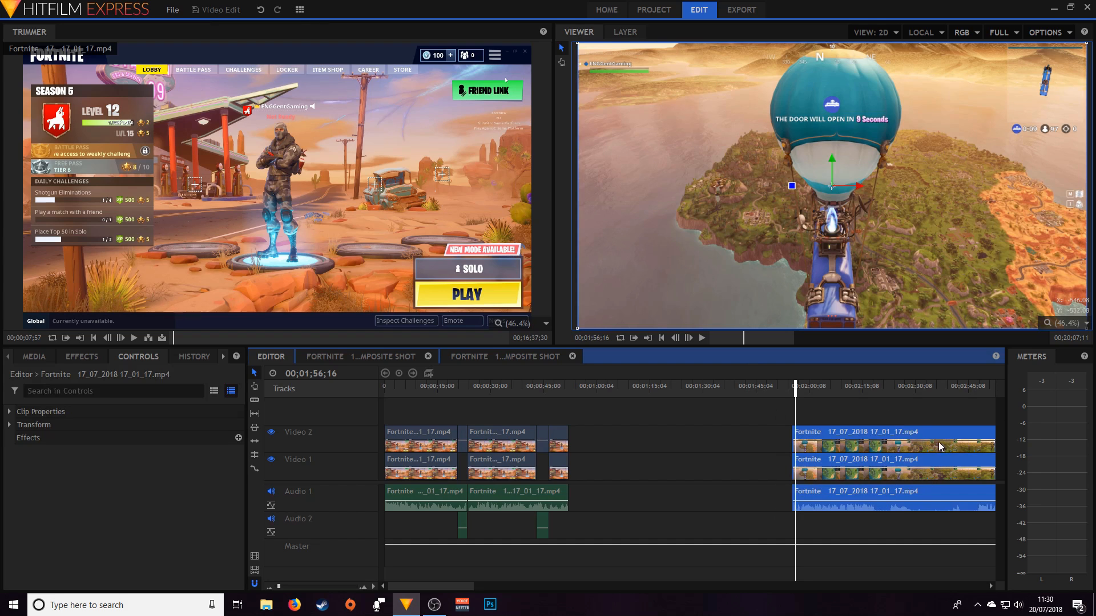
{"action": "left_click_drag", "start_coordinate": [941, 430], "coordinate": [721, 439]}
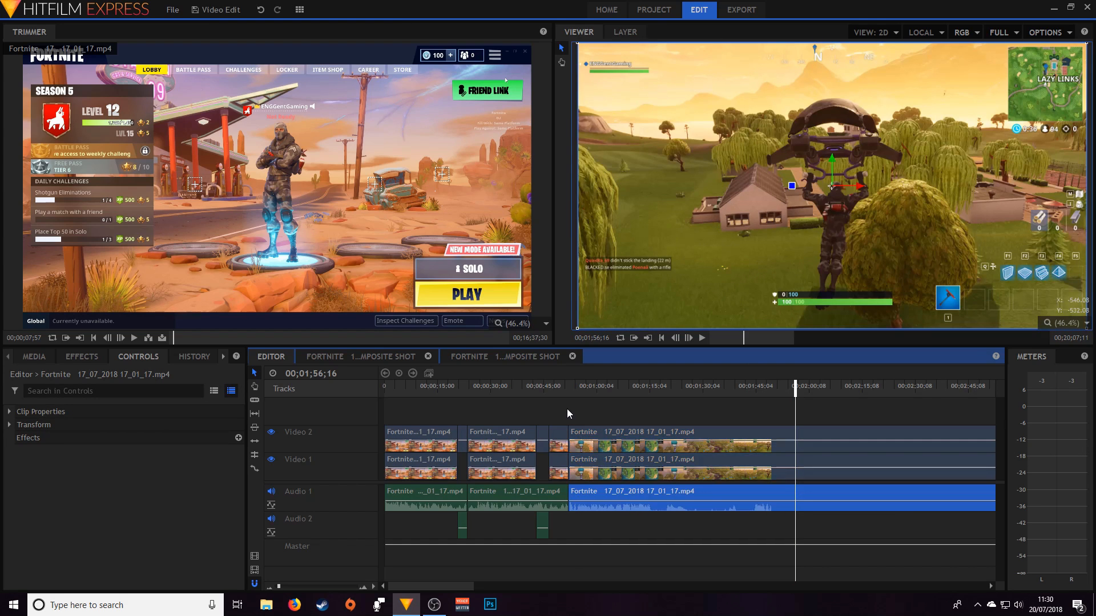
{"action": "left_click", "coordinate": [568, 411]}
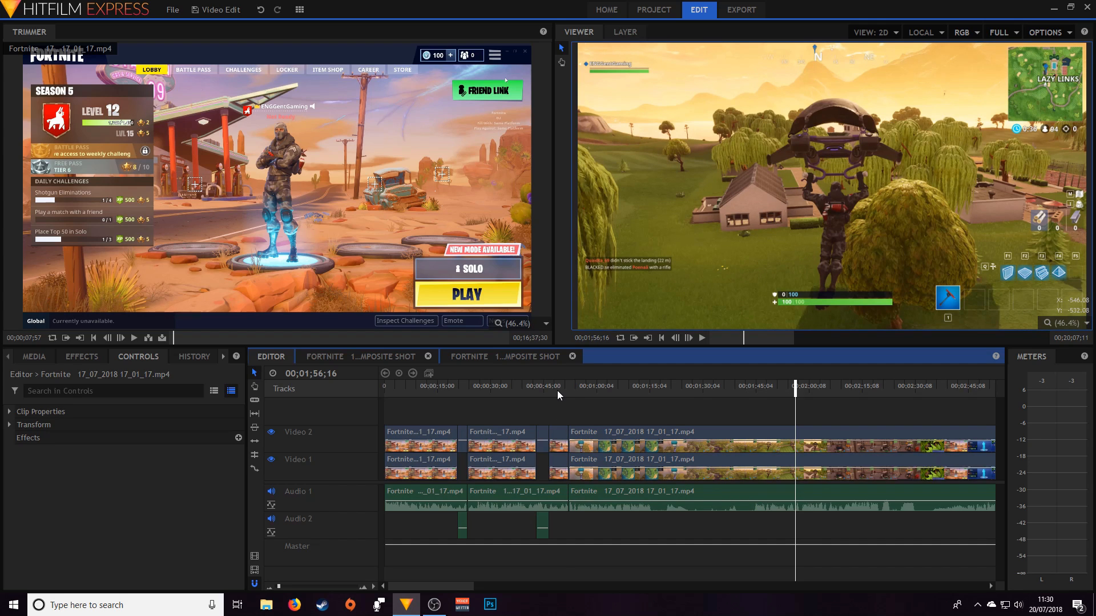
Step: Play across the join from 00;00;48;51 and set the playhead at 00;01;02;16, in the map view
{"action": "left_click", "coordinate": [557, 391]}
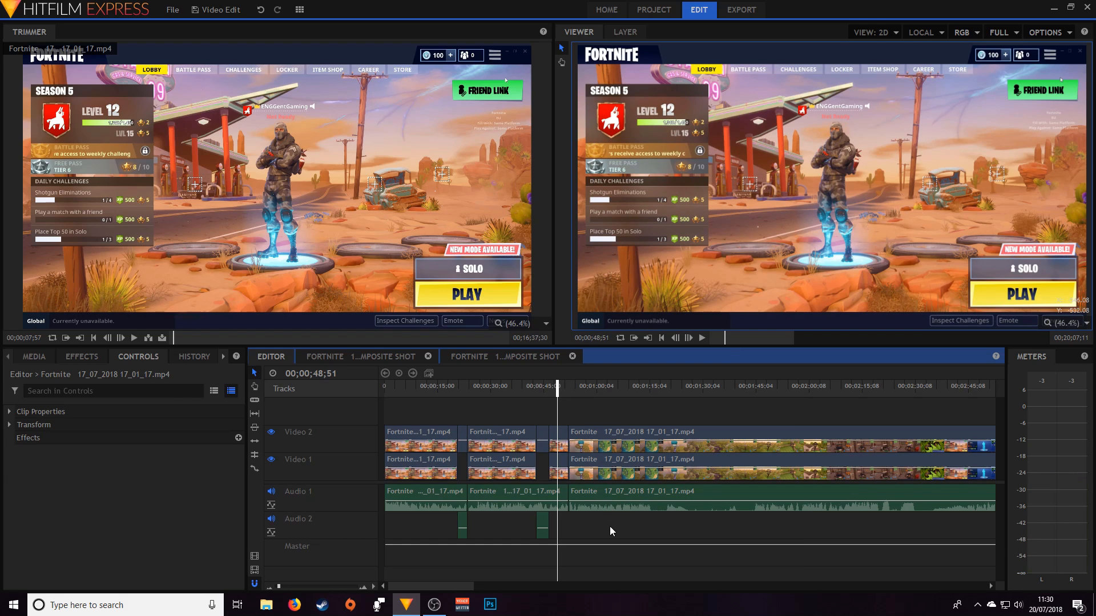
{"action": "key", "text": "space"}
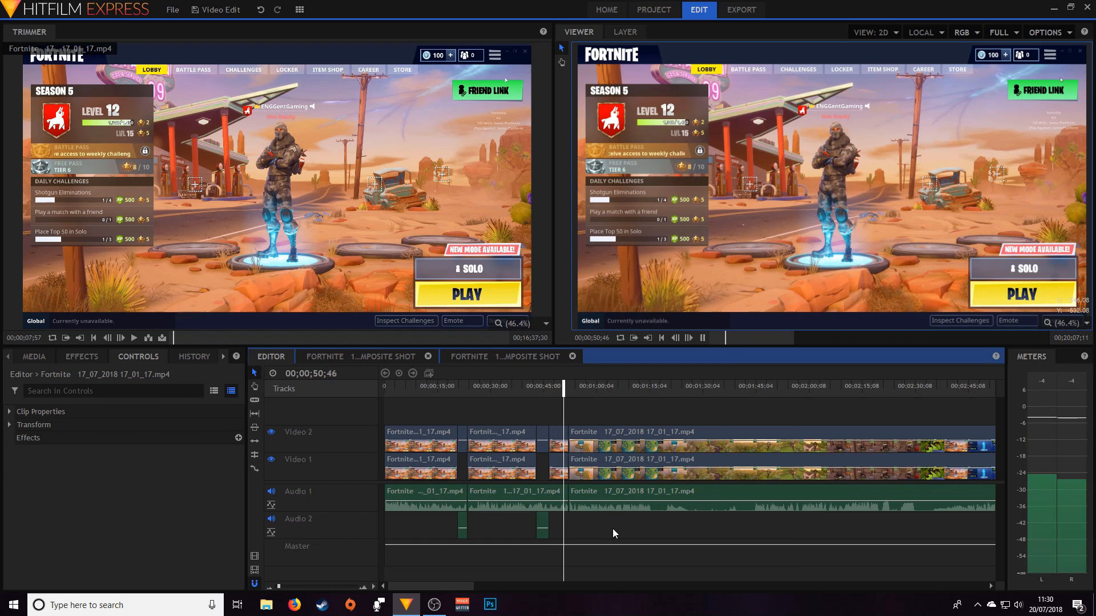
{"action": "key", "text": "space"}
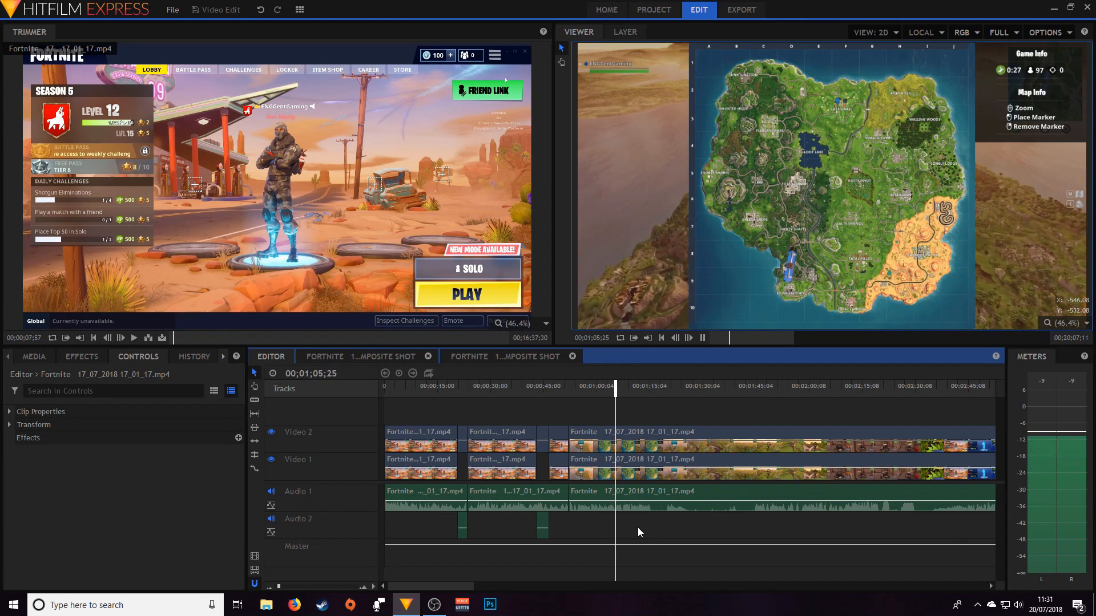
{"action": "left_click", "coordinate": [603, 388]}
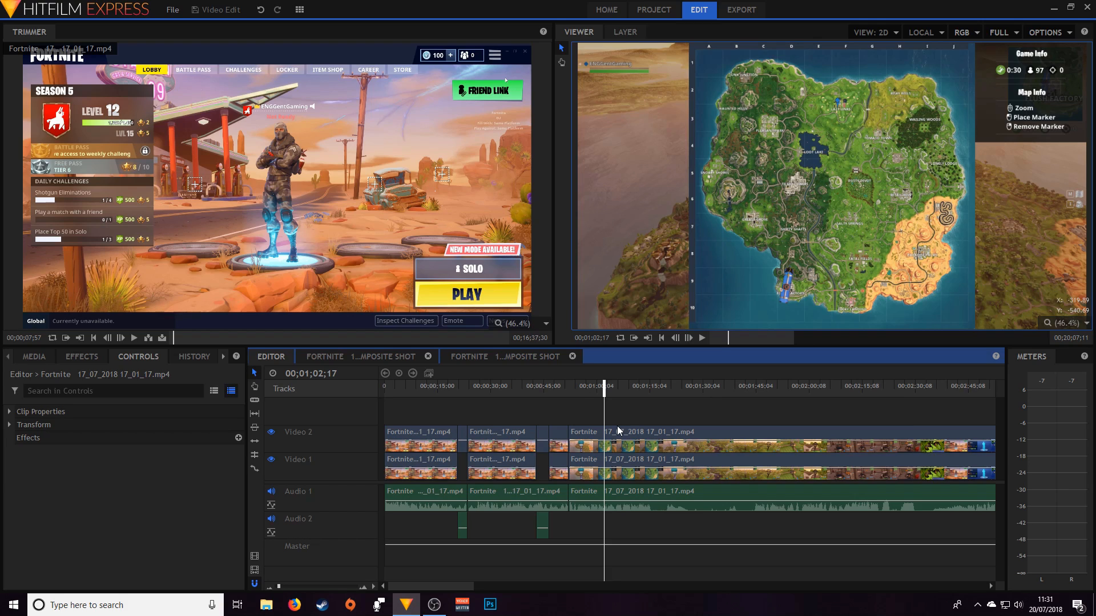
{"action": "left_click", "coordinate": [584, 389]}
{"action": "key", "text": "space"}
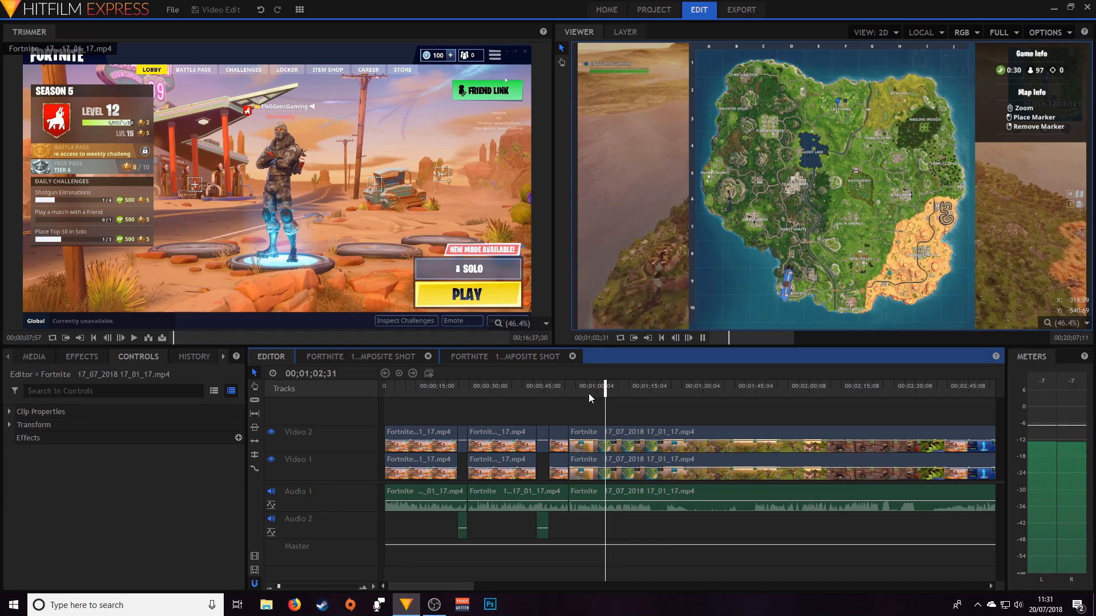
{"action": "left_click", "coordinate": [601, 387]}
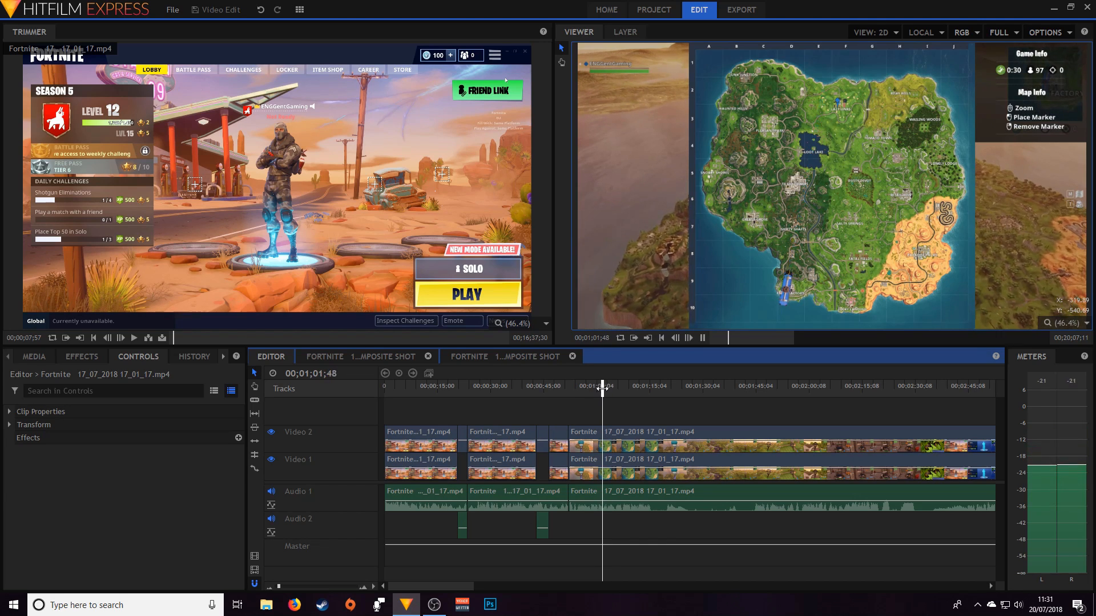
{"action": "key", "text": "space"}
Step: Slice the Audio 1, Video 1 and Video 2 clips at 00;01;02;16
{"action": "right_click", "coordinate": [605, 502]}
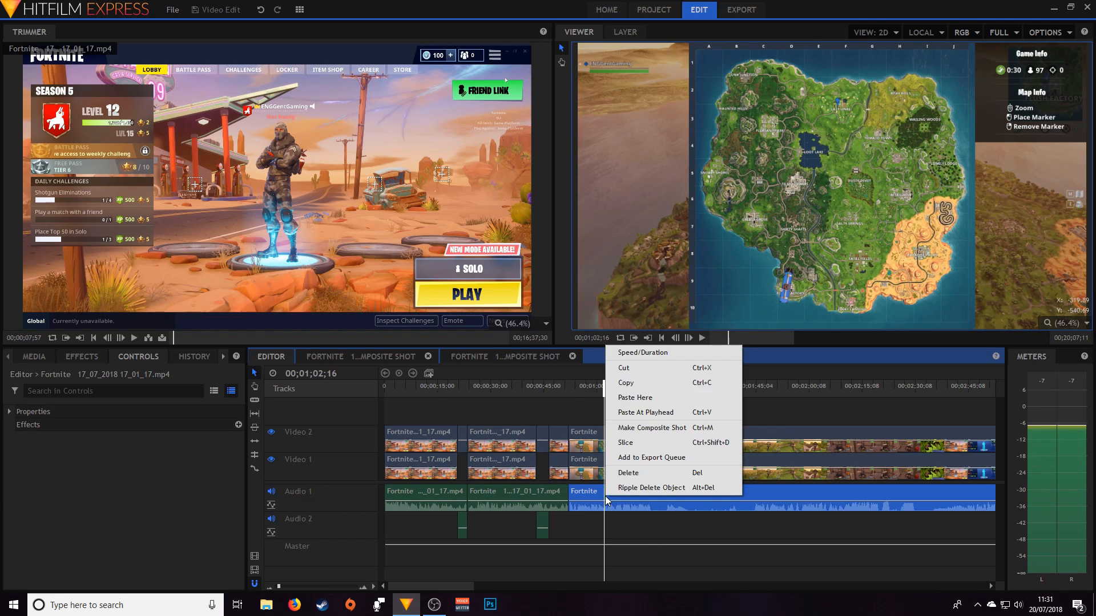
{"action": "left_click", "coordinate": [628, 454]}
{"action": "right_click", "coordinate": [603, 468]}
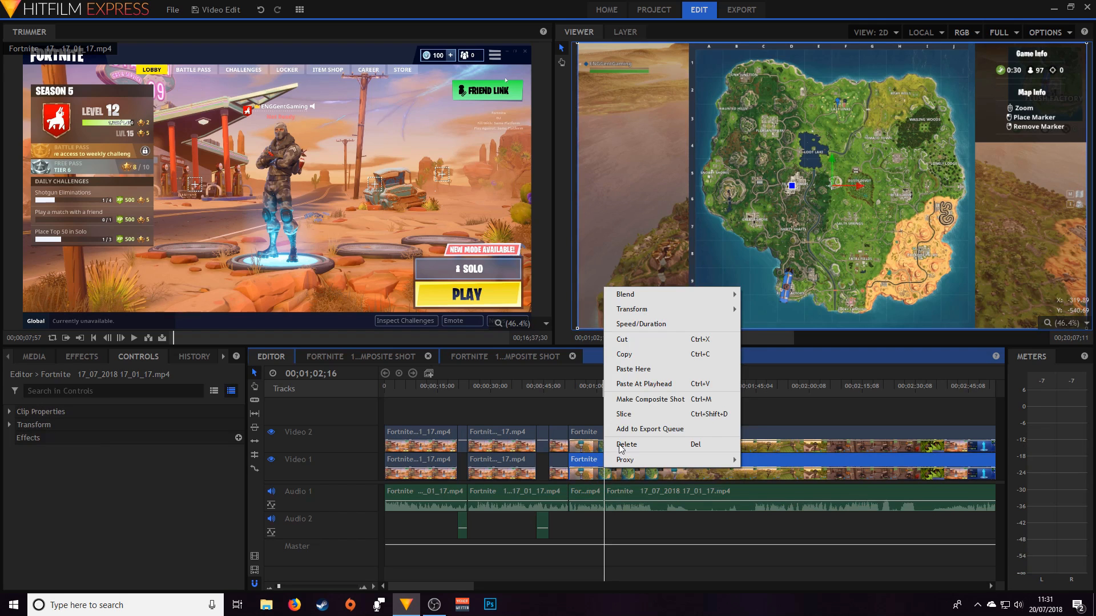
{"action": "left_click", "coordinate": [625, 425]}
{"action": "left_click", "coordinate": [605, 447]}
{"action": "right_click", "coordinate": [604, 447]}
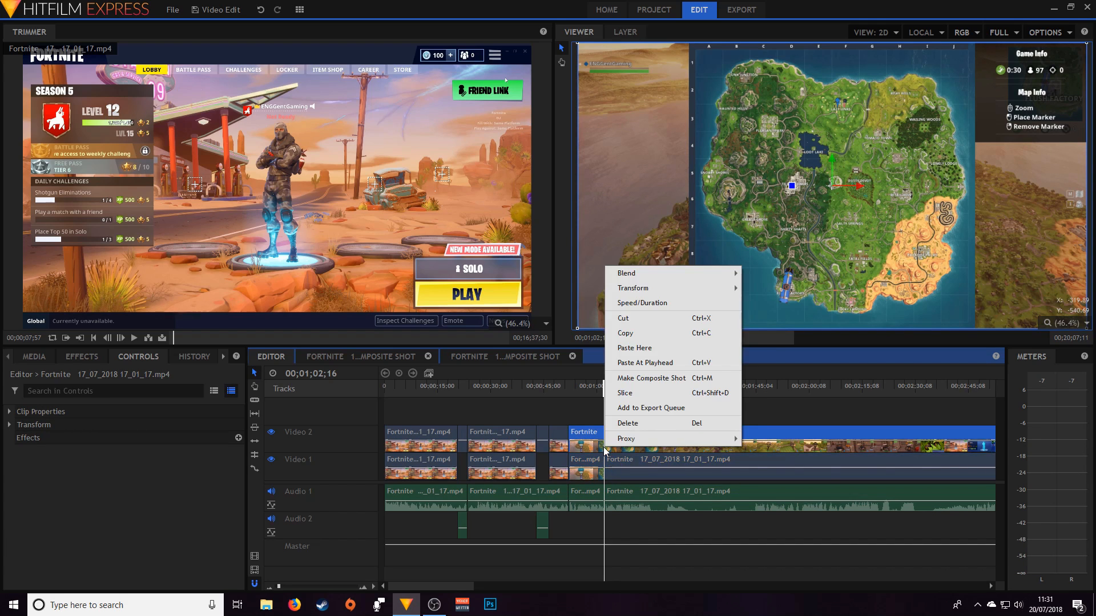
{"action": "left_click", "coordinate": [625, 394]}
{"action": "left_click", "coordinate": [625, 413]}
Step: Play ahead to 00;01;03;53 and slice the Video 1 and Video 2 clips there
{"action": "key", "text": "space"}
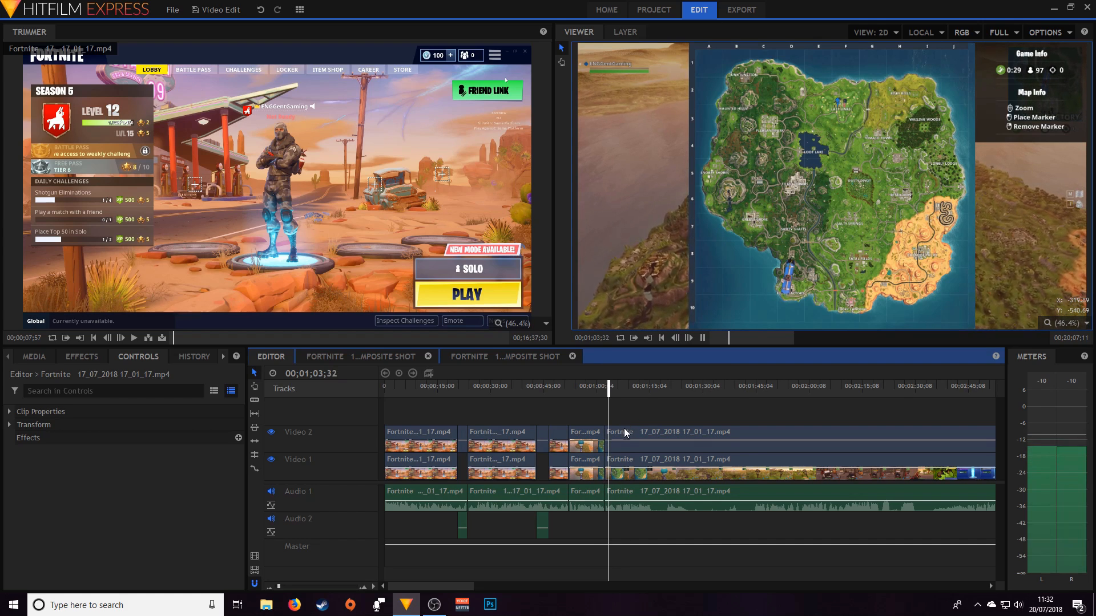
{"action": "key", "text": "space"}
{"action": "right_click", "coordinate": [609, 468]}
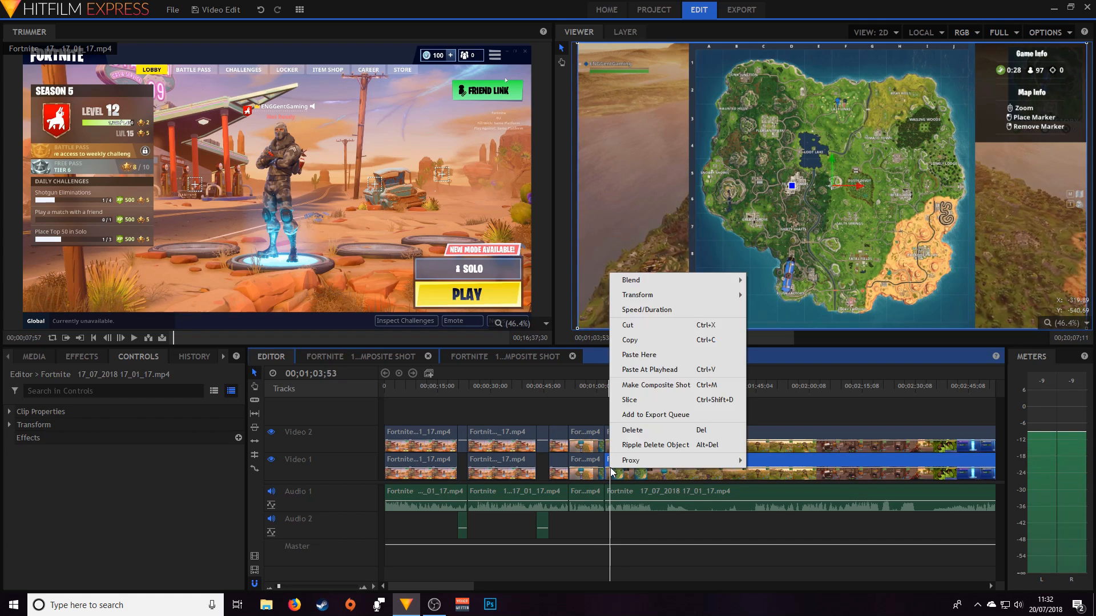
{"action": "left_click", "coordinate": [627, 400]}
{"action": "left_click", "coordinate": [612, 446]}
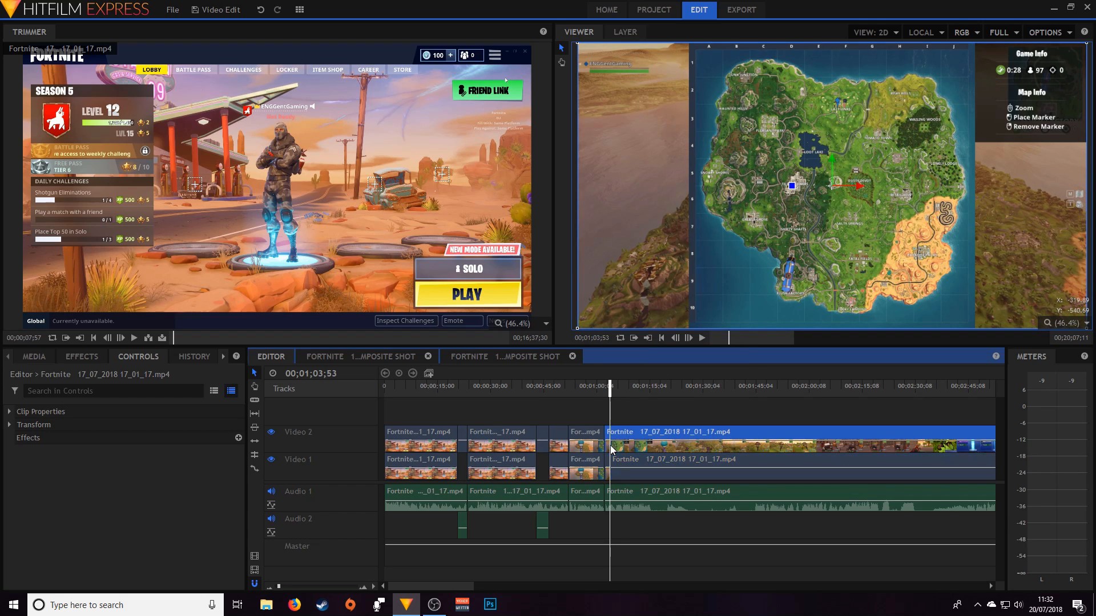
{"action": "right_click", "coordinate": [611, 445]}
{"action": "left_click", "coordinate": [627, 391]}
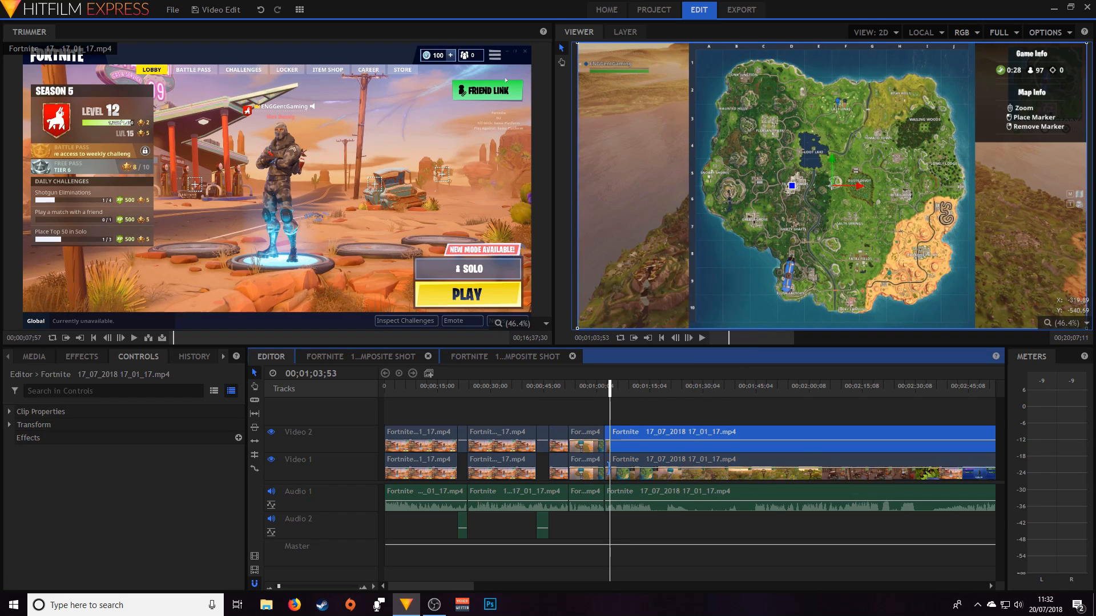
Step: Delete the short Video 1 segment between the 00;01;02;16 and 00;01;03;53 cuts
{"action": "left_click", "coordinate": [608, 469]}
{"action": "right_click", "coordinate": [608, 469]}
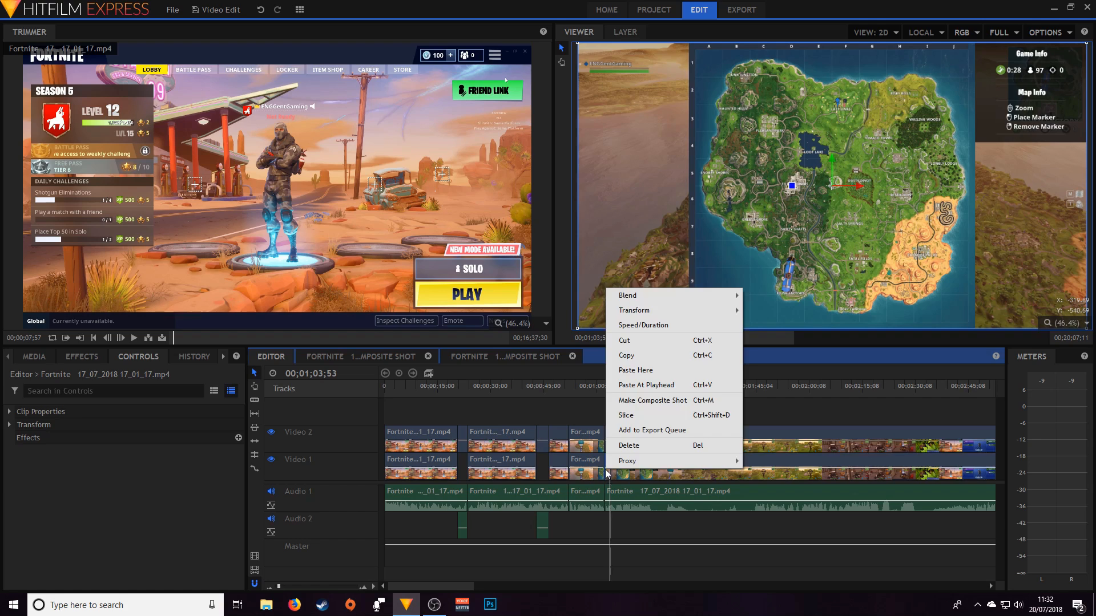
{"action": "left_click", "coordinate": [626, 445]}
Step: Set the scale of the short Video 2 segment between the two newest cuts to 168%
{"action": "left_click", "coordinate": [609, 443]}
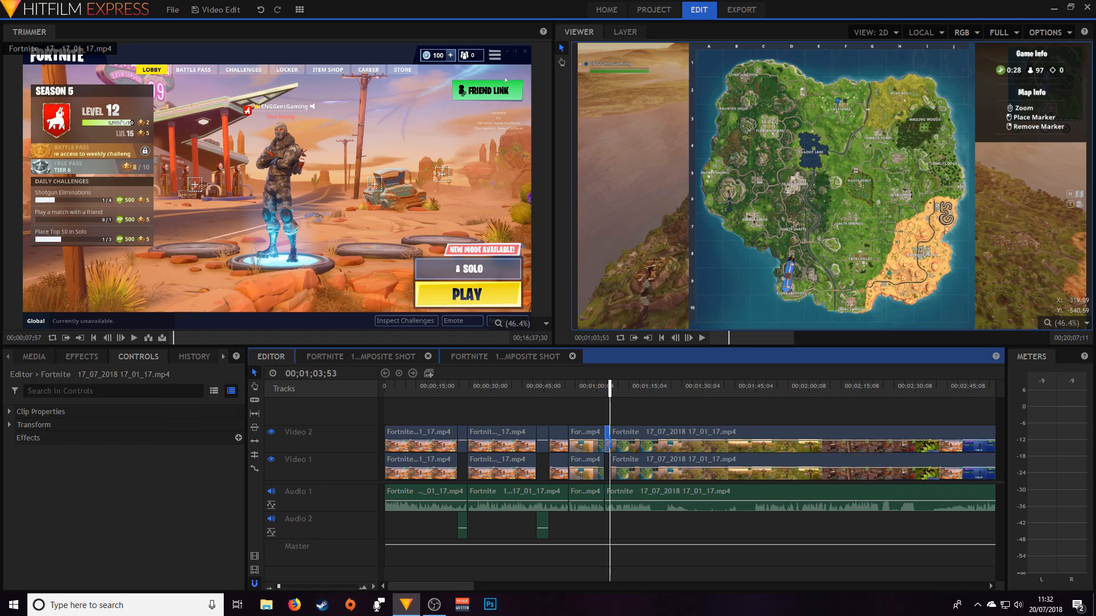
{"action": "left_click", "coordinate": [20, 425]}
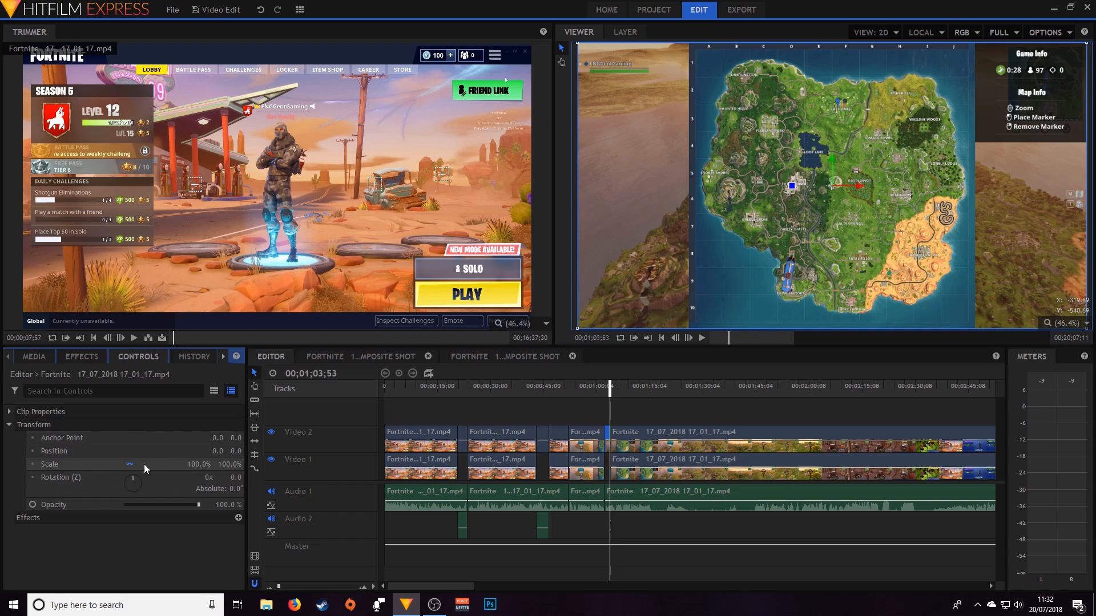
{"action": "left_click_drag", "start_coordinate": [199, 464], "coordinate": [211, 465]}
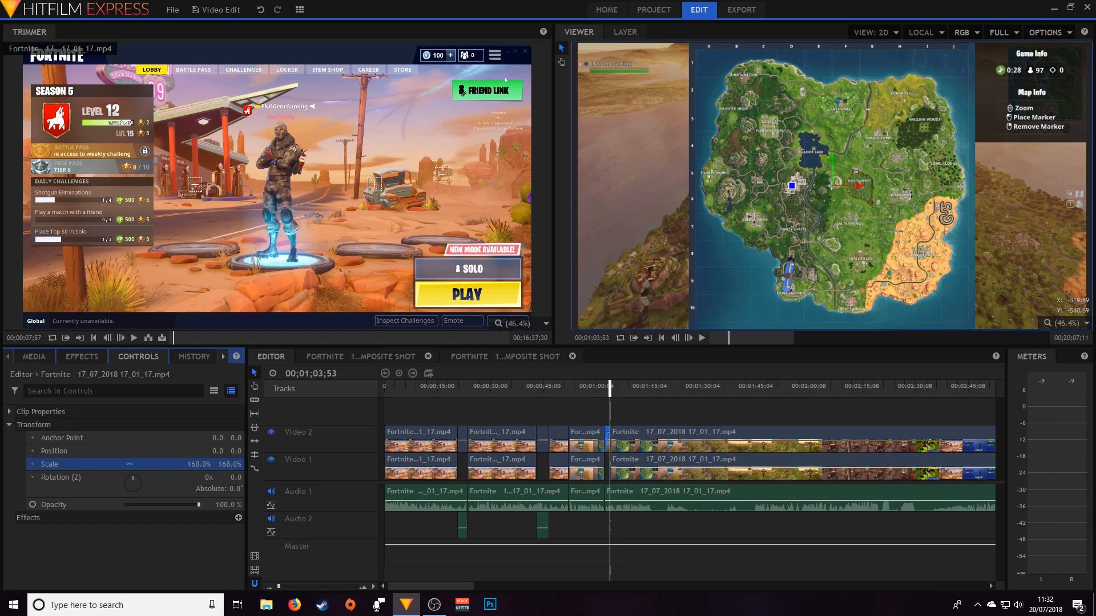
{"action": "left_click", "coordinate": [610, 442]}
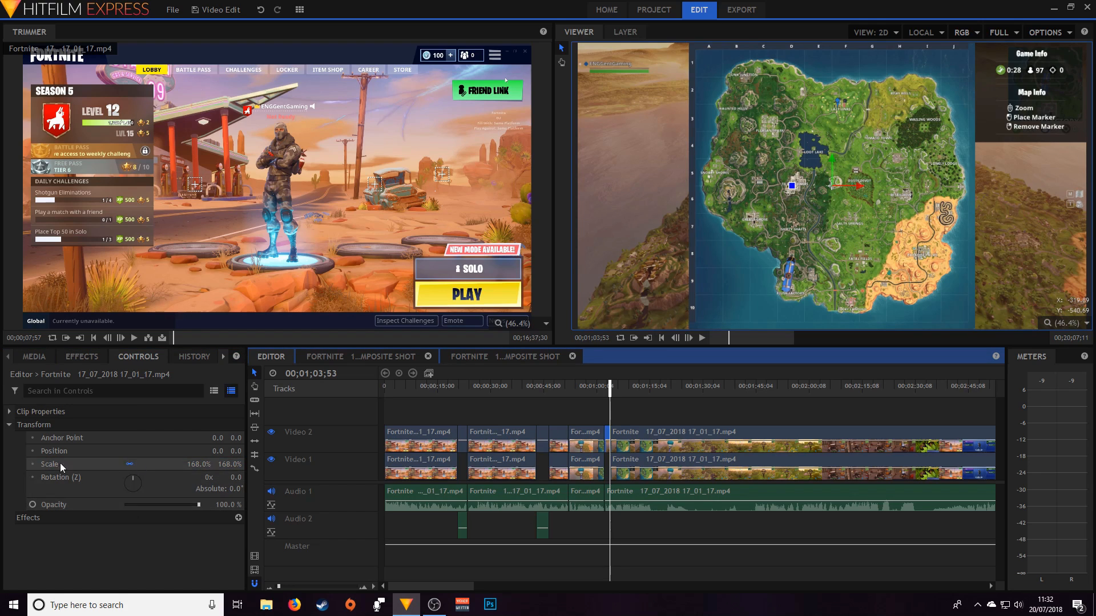
{"action": "left_click", "coordinate": [9, 425]}
Step: Make a composite shot from the short Video 2 segment, using Selected Clip properties and leaving effects and transforms here
{"action": "left_click", "coordinate": [608, 442]}
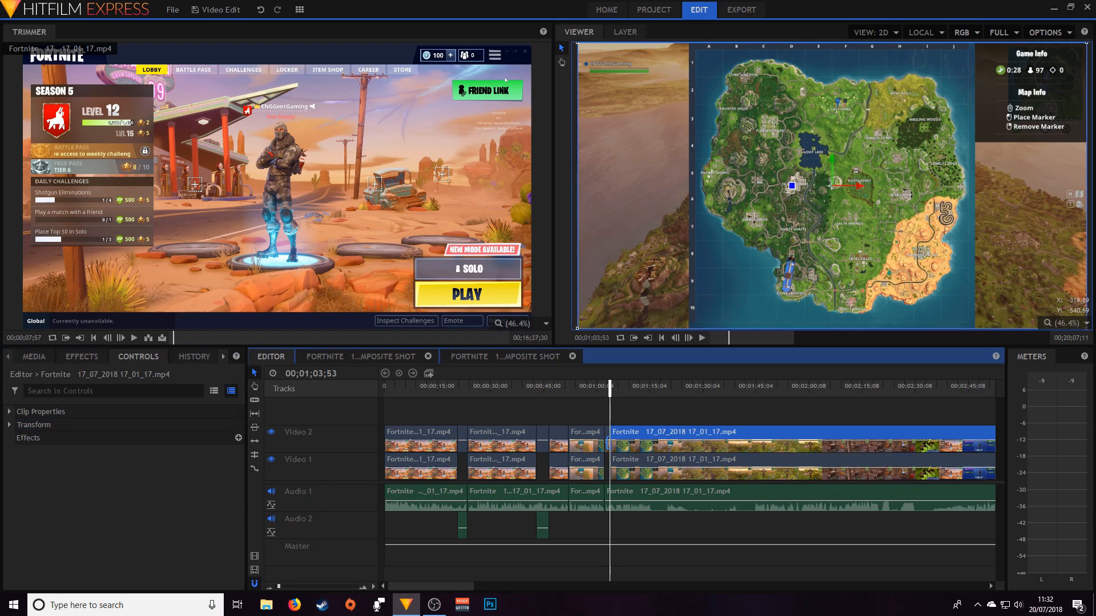
{"action": "left_click", "coordinate": [607, 444]}
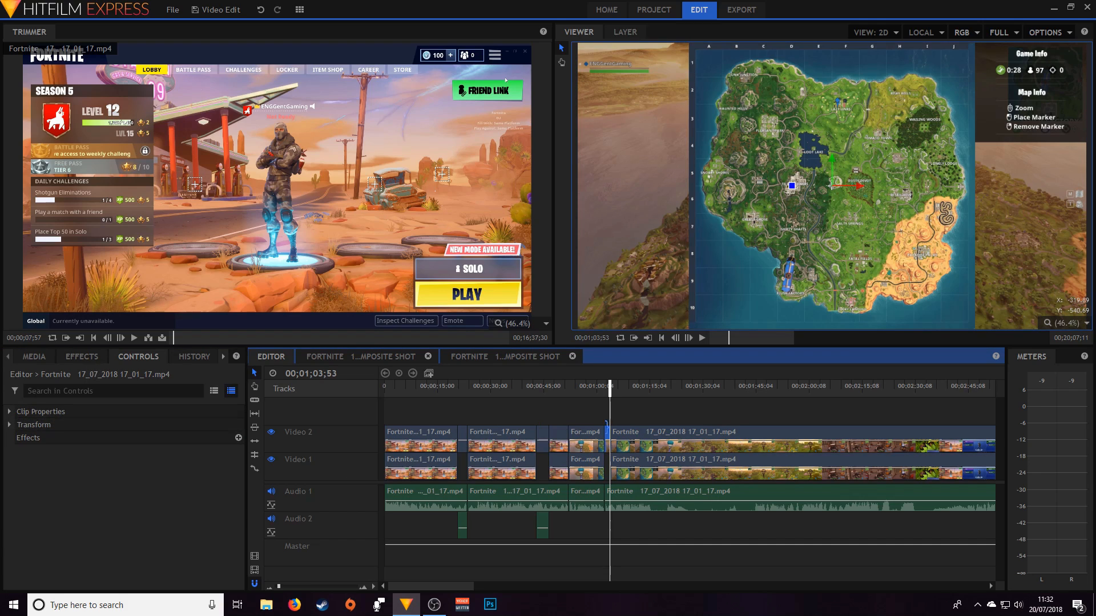
{"action": "right_click", "coordinate": [608, 438]}
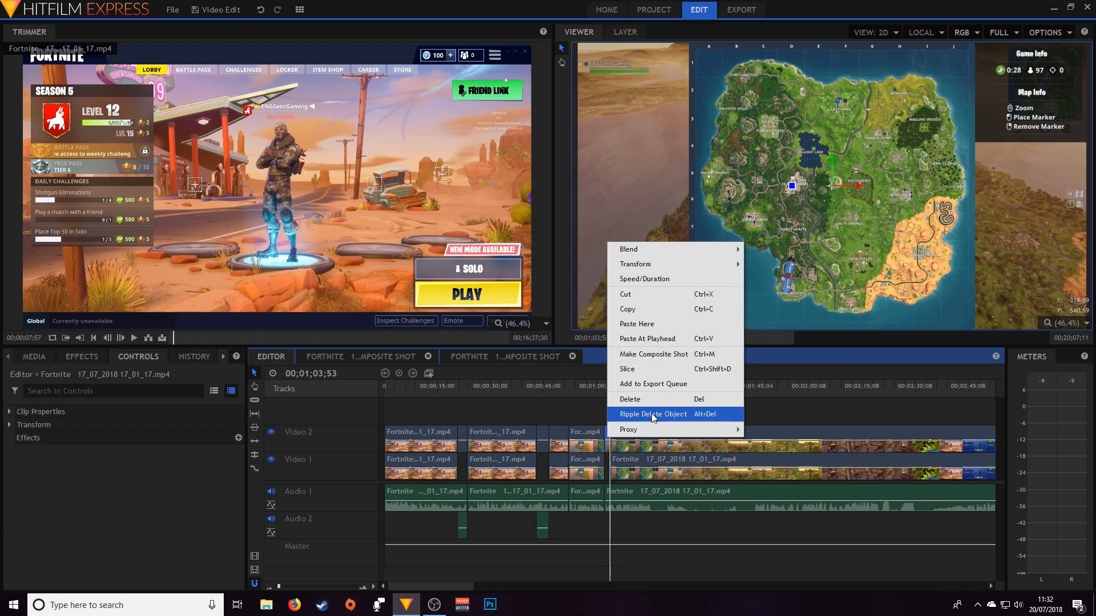
{"action": "left_click", "coordinate": [660, 355]}
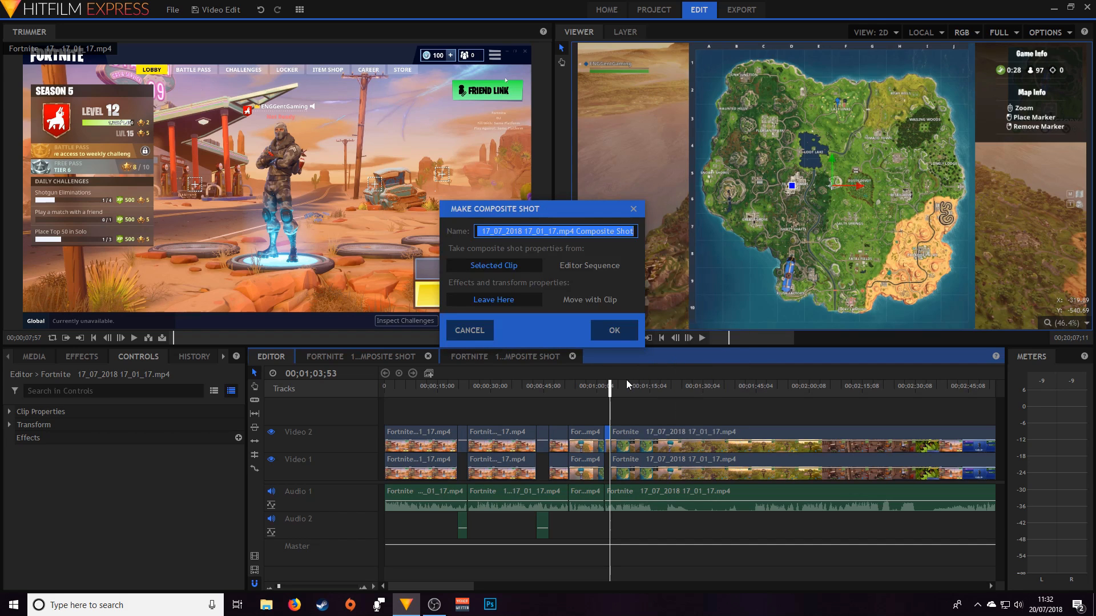
{"action": "left_click", "coordinate": [621, 336]}
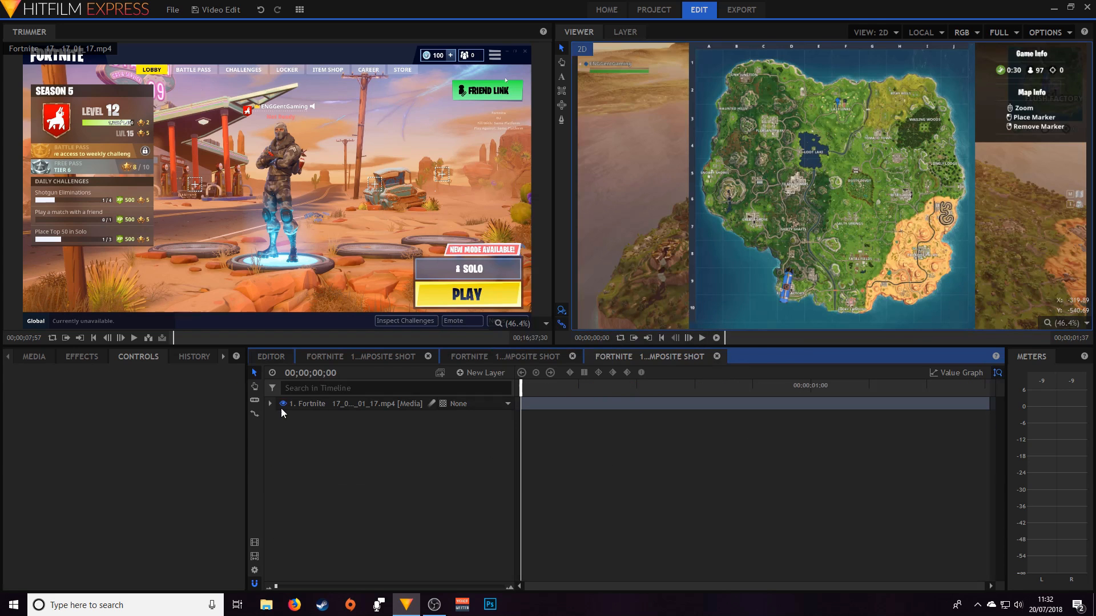
Step: Scale the Fortnite layer in the new composite shot to 236% and return to the editor sequence
{"action": "left_click", "coordinate": [282, 406]}
{"action": "left_click", "coordinate": [10, 464]}
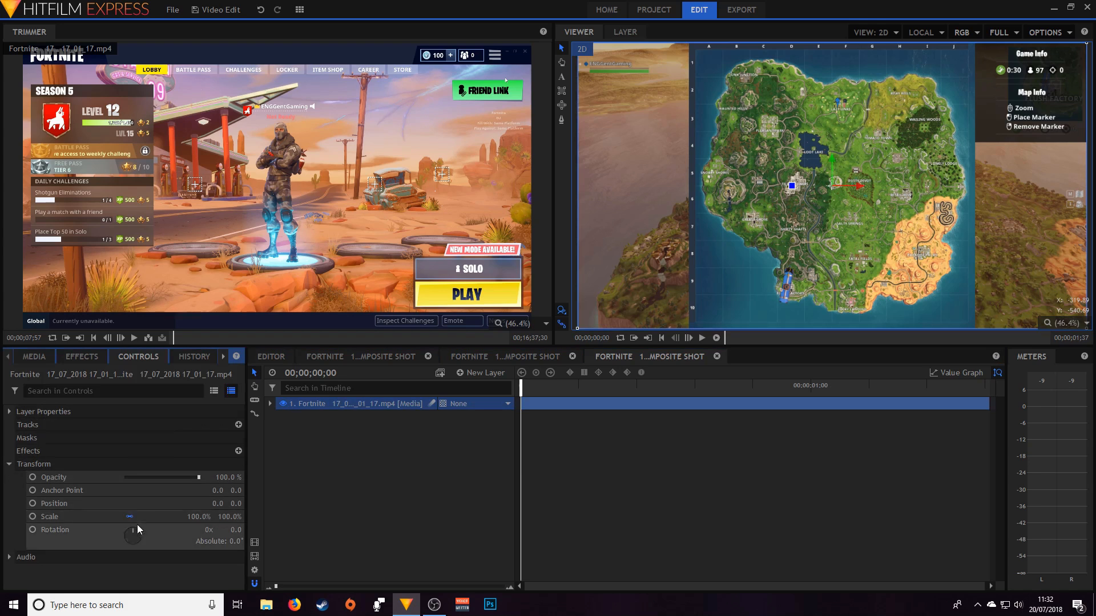
{"action": "mouse_move", "coordinate": [196, 519]}
{"action": "left_mouse_down"}
{"action": "mouse_move", "coordinate": [240, 518]}
{"action": "mouse_move", "coordinate": [196, 518]}
{"action": "left_mouse_up"}
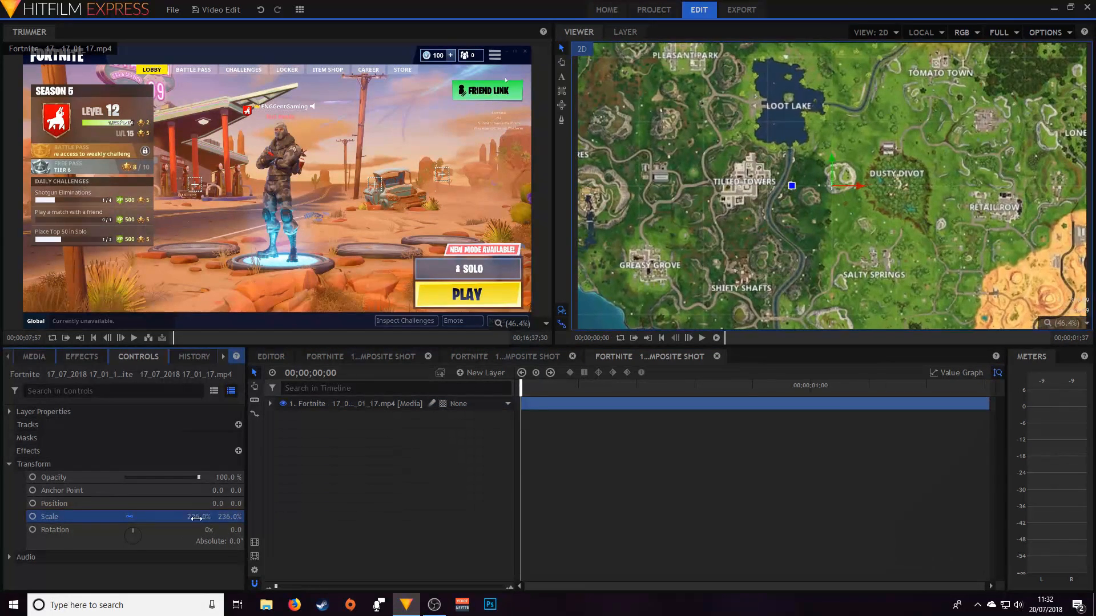
{"action": "left_click", "coordinate": [280, 358]}
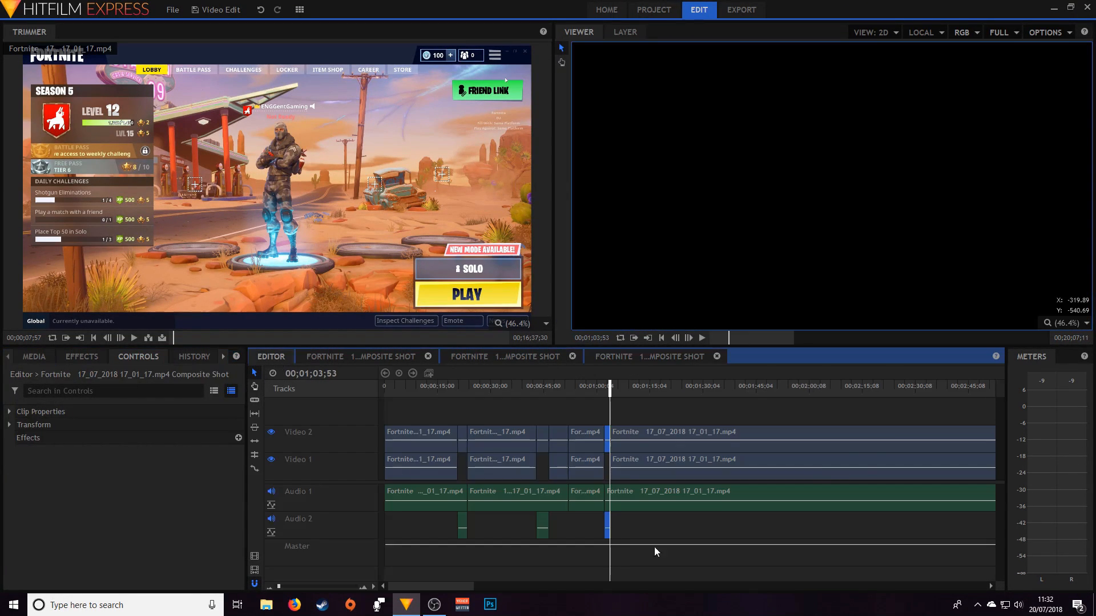
Step: Play across the zoomed map segment several times and stop the playhead inside it at 00;01;02;41
{"action": "key", "text": "space"}
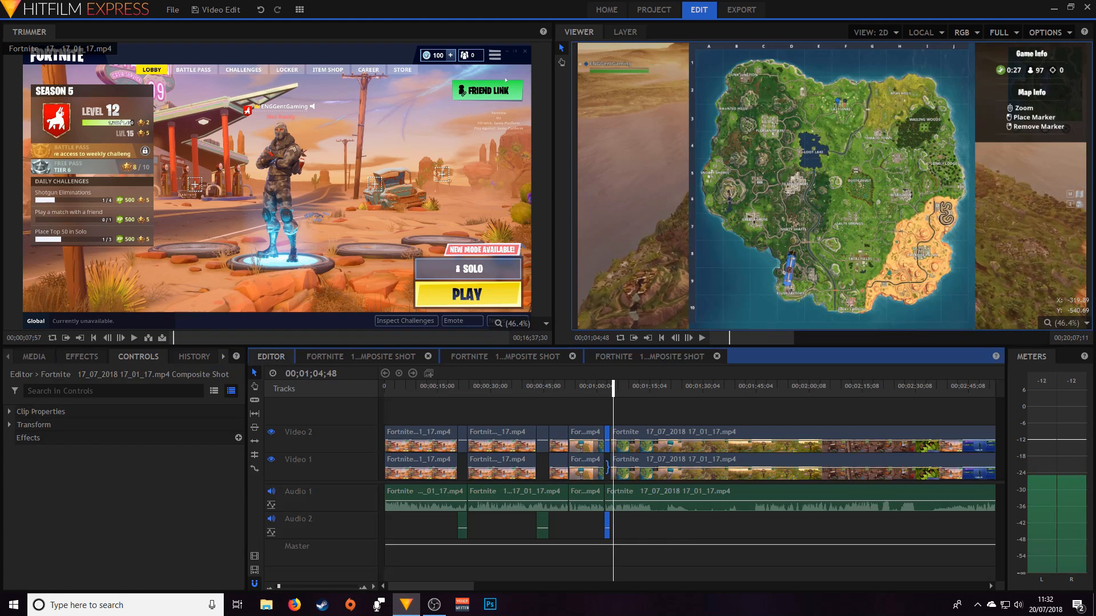
{"action": "left_click", "coordinate": [601, 388]}
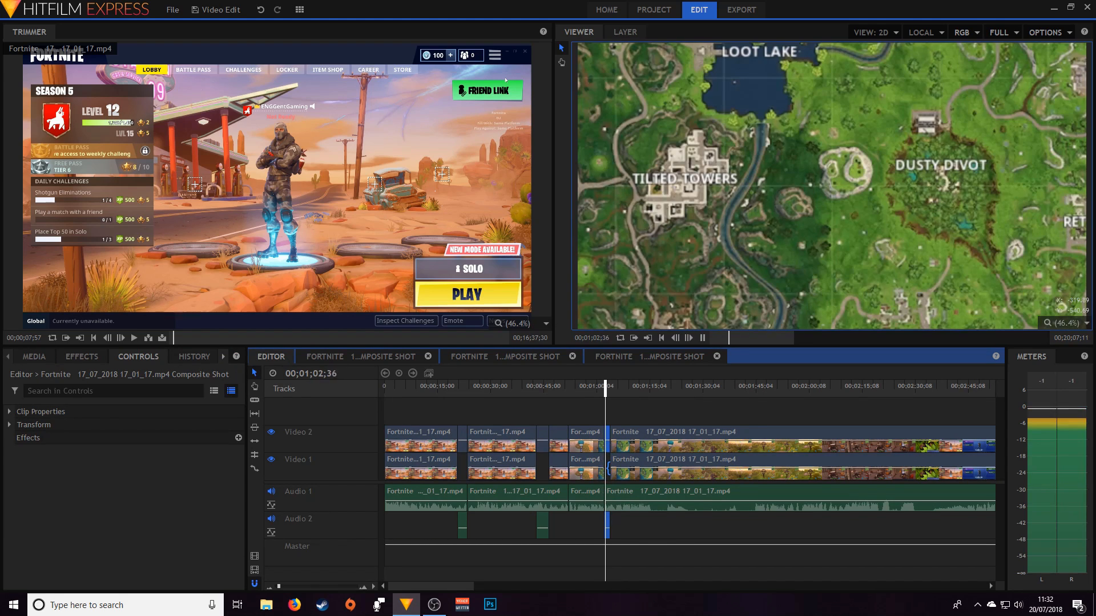
{"action": "key", "text": "space"}
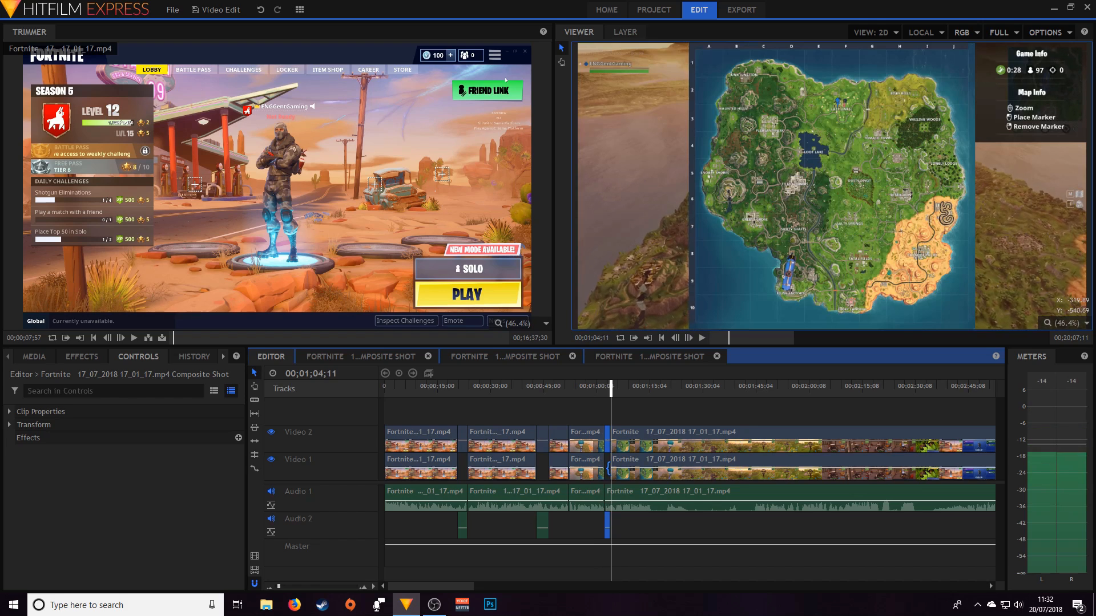
{"action": "left_click", "coordinate": [599, 393]}
{"action": "key", "text": "space"}
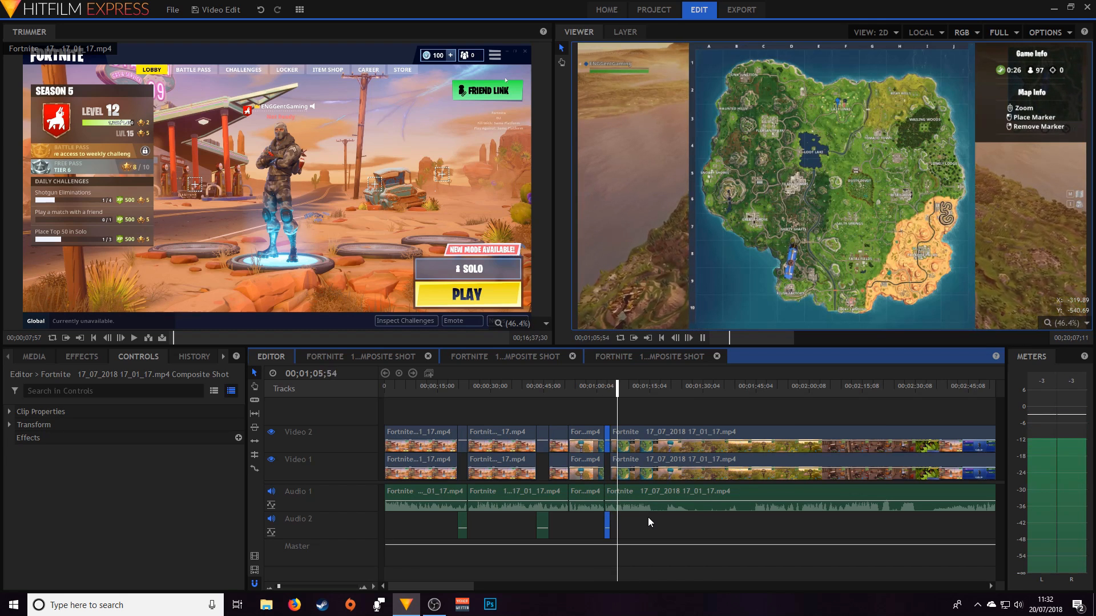
{"action": "key", "text": "space"}
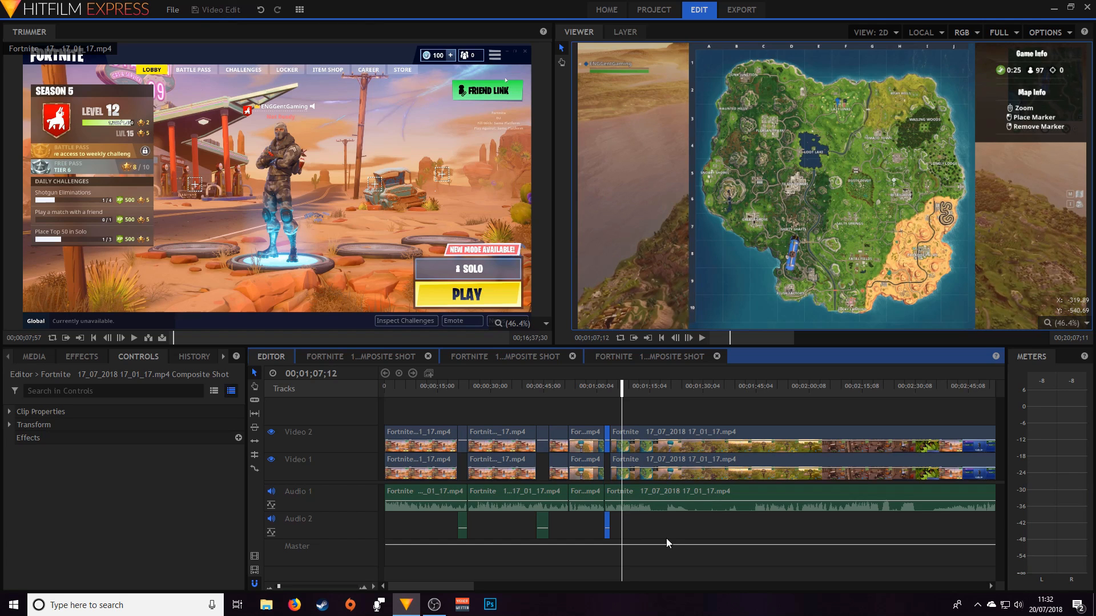
{"action": "key", "text": "space"}
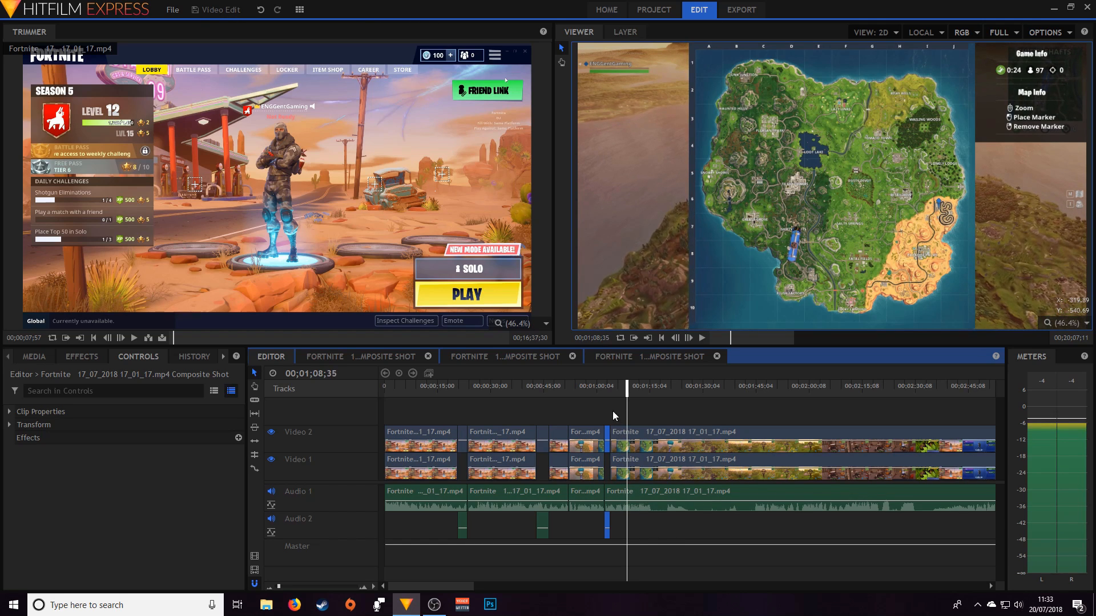
{"action": "left_click", "coordinate": [603, 390]}
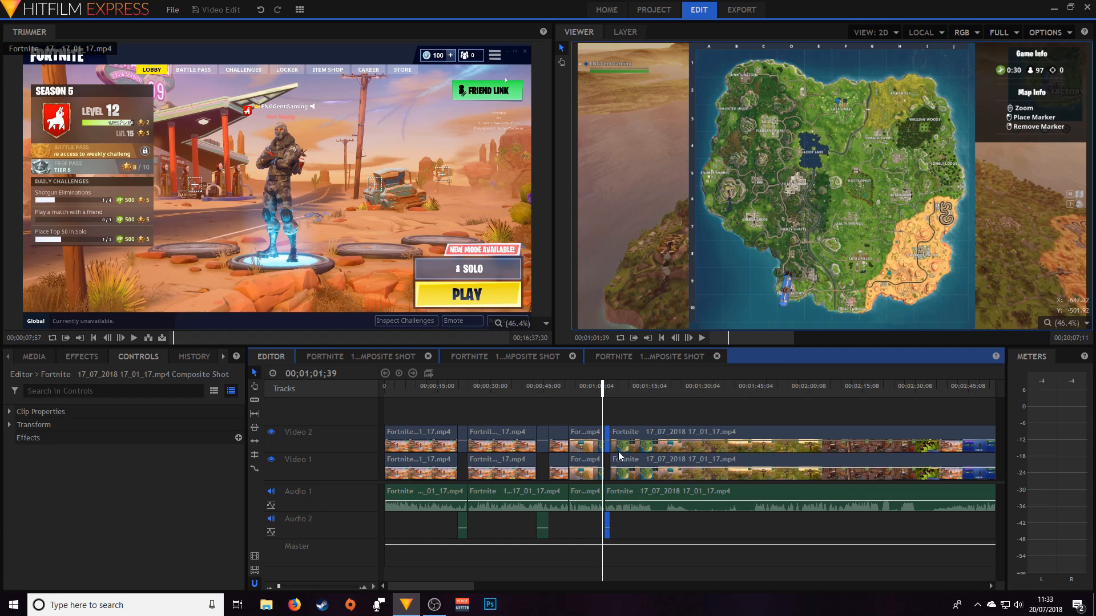
{"action": "key", "text": "space"}
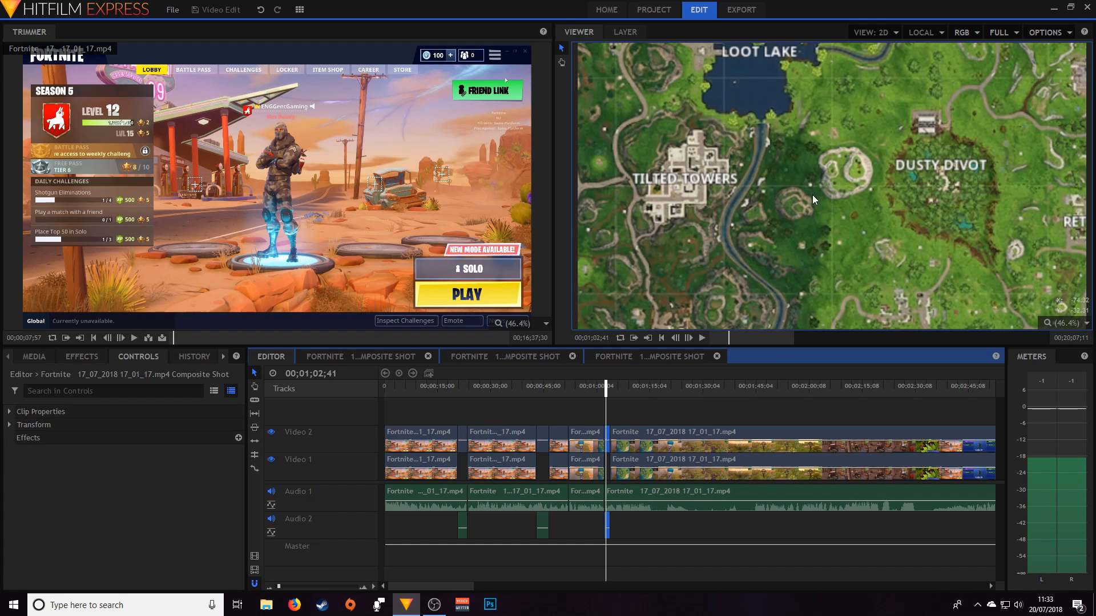
Step: Show the project media, switch to Firefox and search Google for "confused png"
{"action": "left_click", "coordinate": [29, 356]}
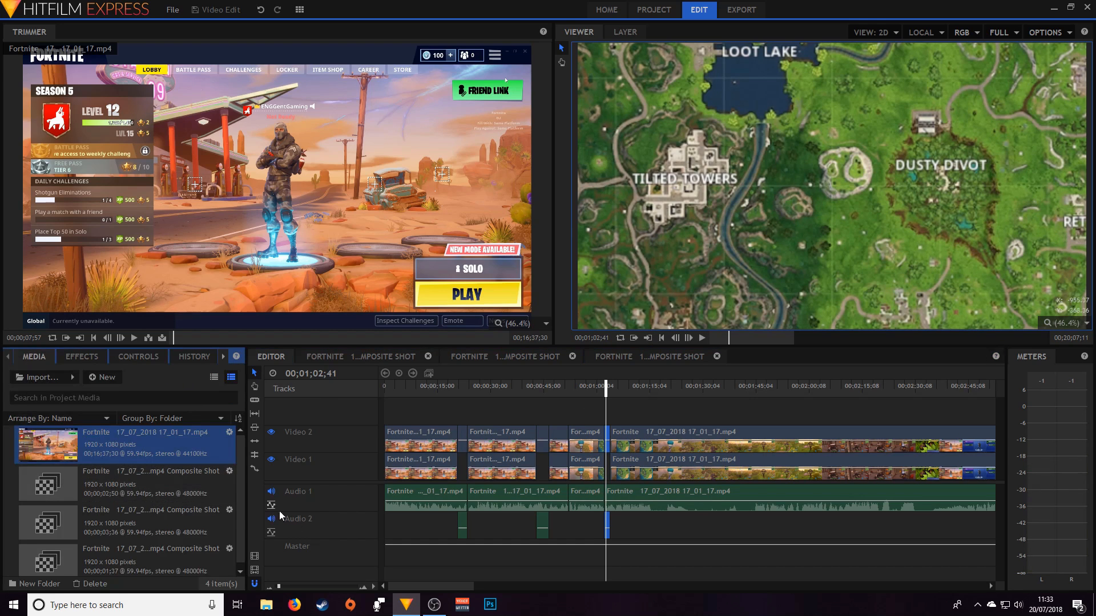
{"action": "left_click", "coordinate": [294, 605]}
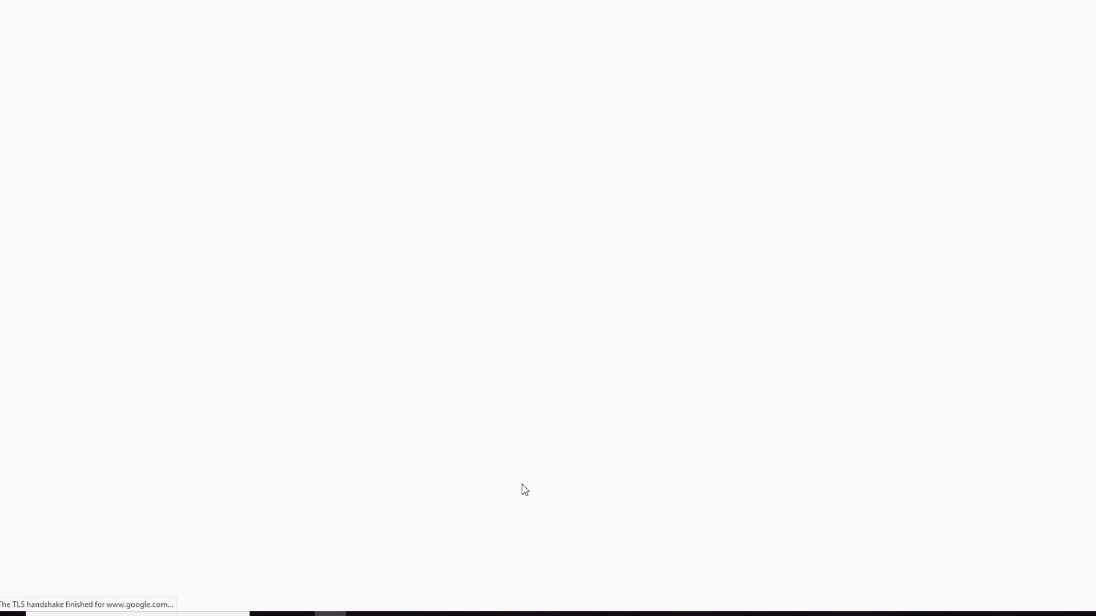
{"action": "left_click", "coordinate": [543, 219]}
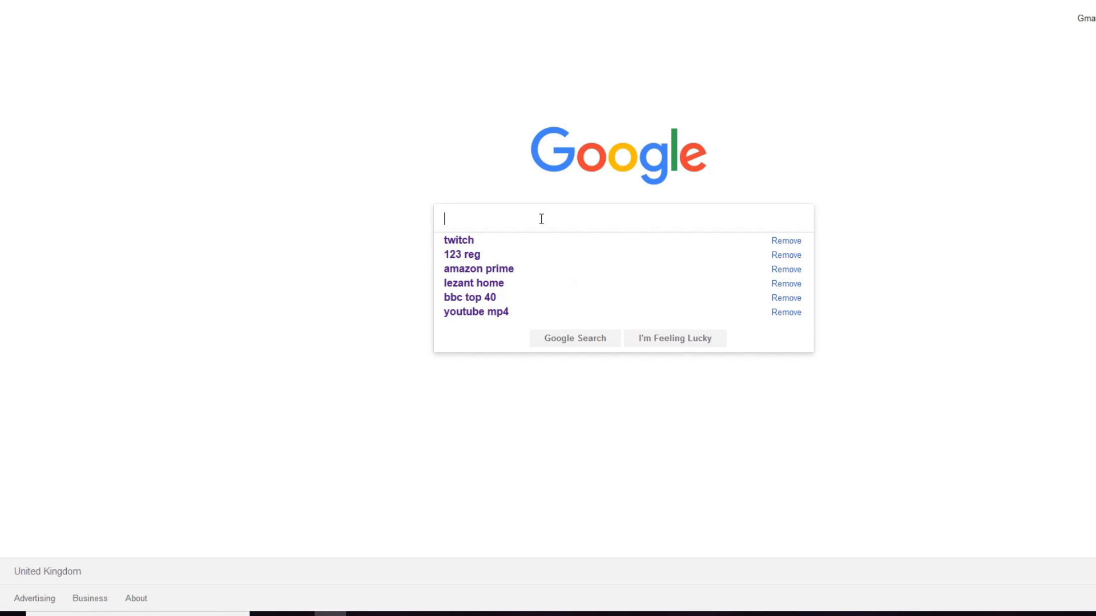
{"action": "type", "text": "confu"}
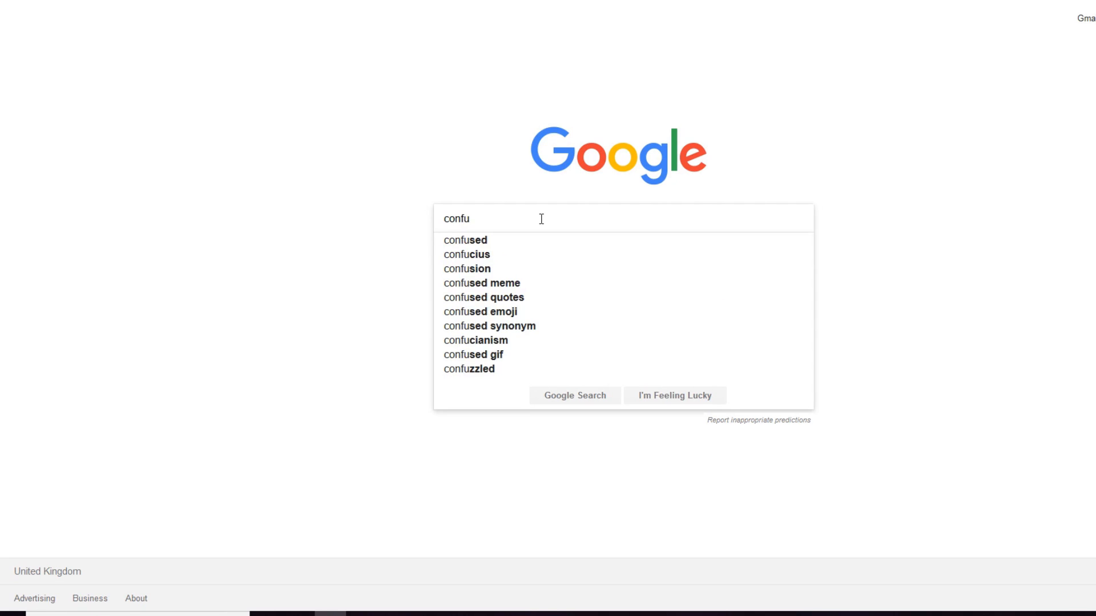
{"action": "type", "text": "sed pmng"}
{"action": "key", "text": "BackSpace"}
{"action": "key", "text": "BackSpace"}
{"action": "key", "text": "BackSpace"}
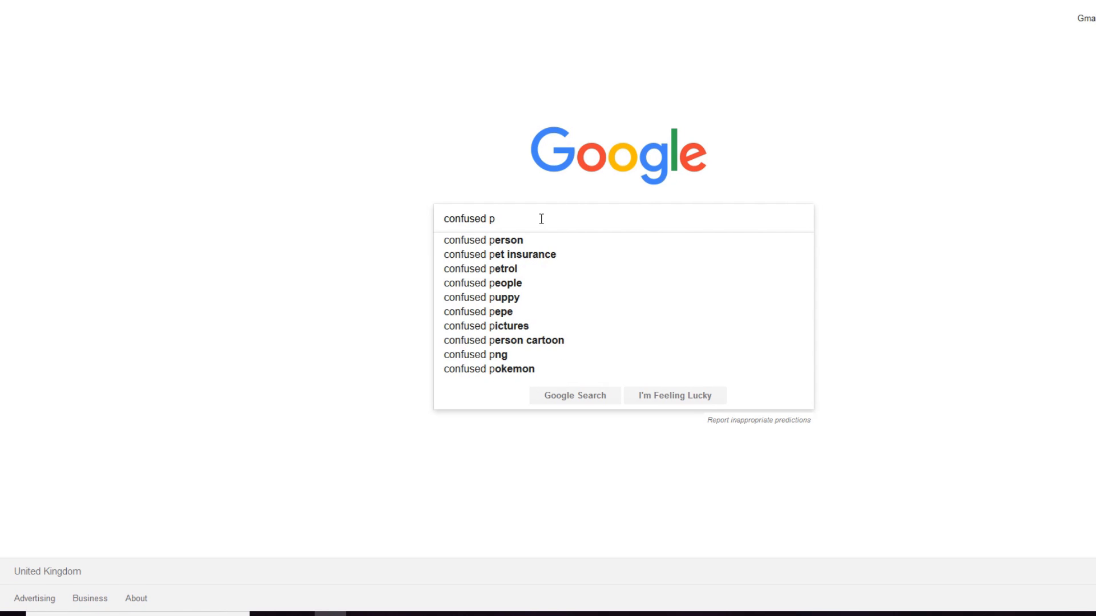
{"action": "type", "text": "ng"}
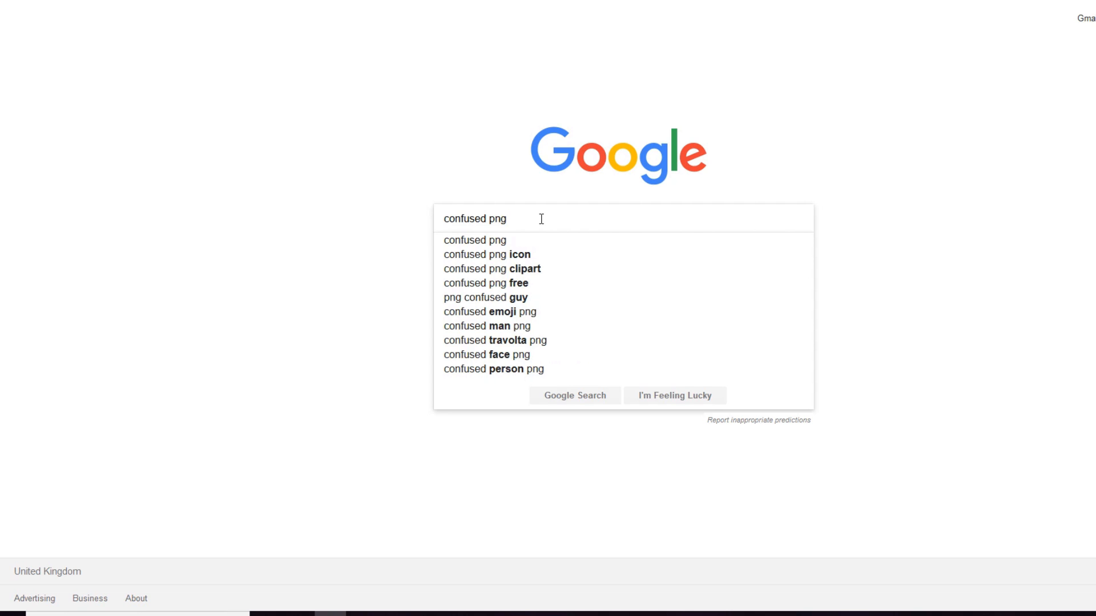
{"action": "key", "text": "Return"}
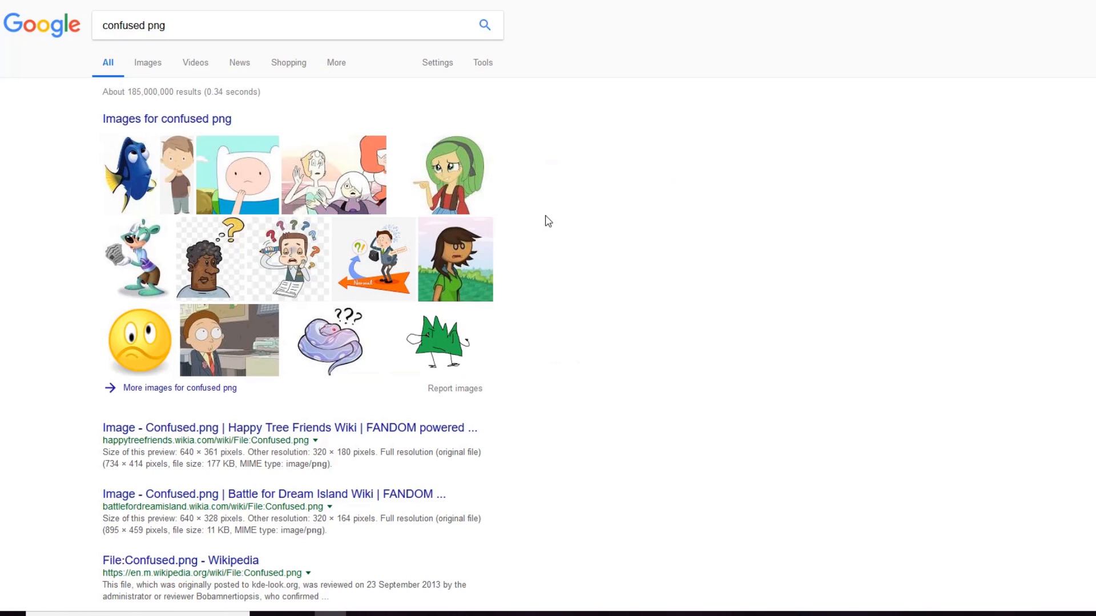
Step: Show the image results for "confused png" and browse them for a suitable picture
{"action": "left_click", "coordinate": [147, 69]}
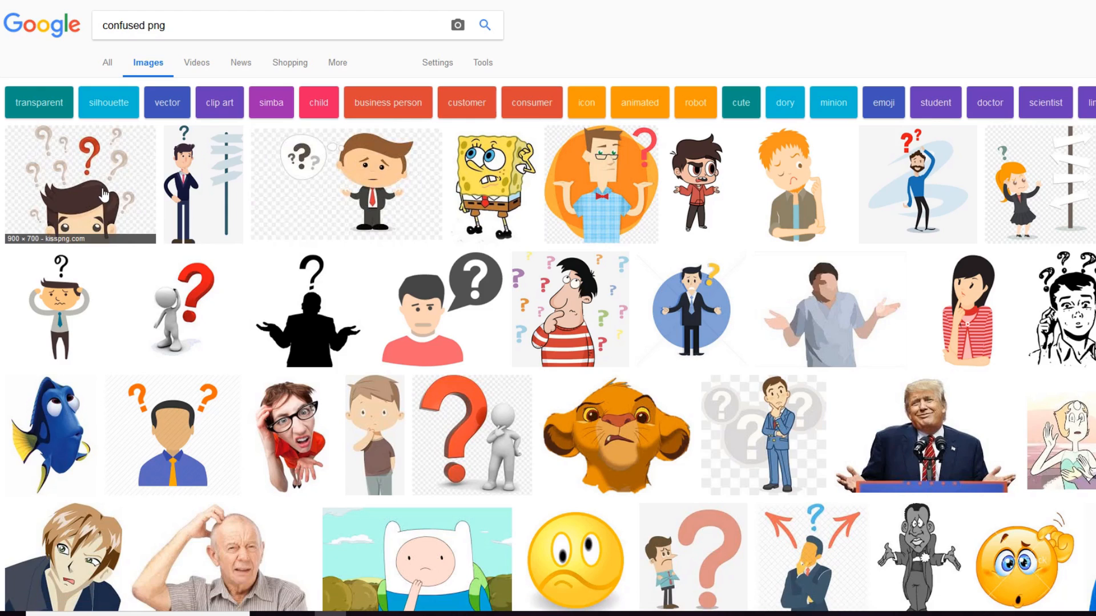
{"action": "scroll", "coordinate": [405, 247], "scroll_direction": "down", "scroll_amount": 15}
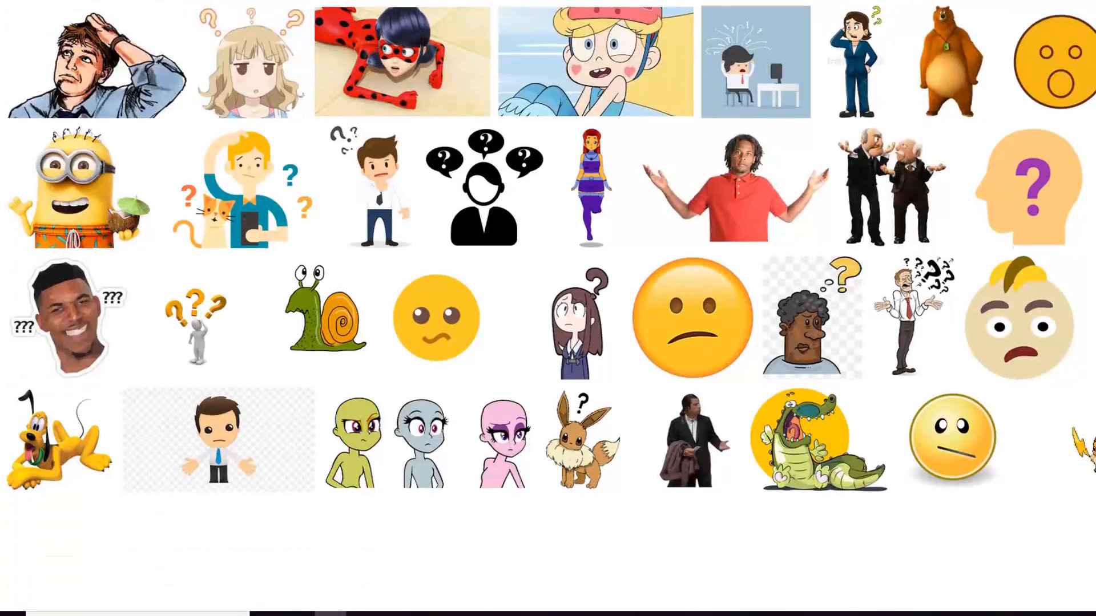
{"action": "scroll", "coordinate": [406, 247], "scroll_direction": "up", "scroll_amount": 15}
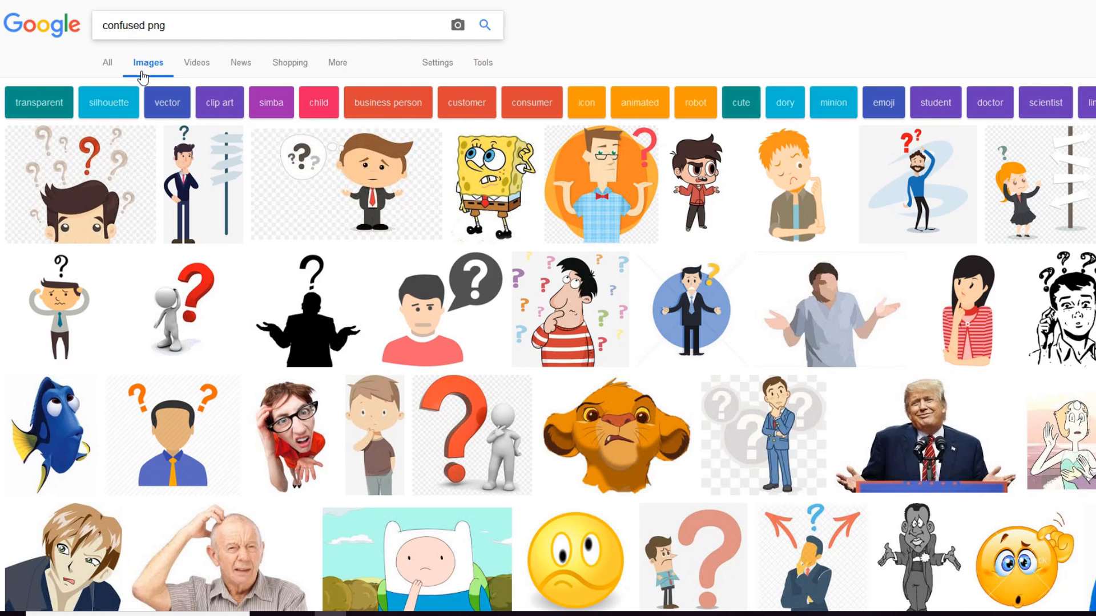
Step: Refine the image search to "confused cartoon png" and browse the results for a suitable picture
{"action": "type", "text": "cartoon"}
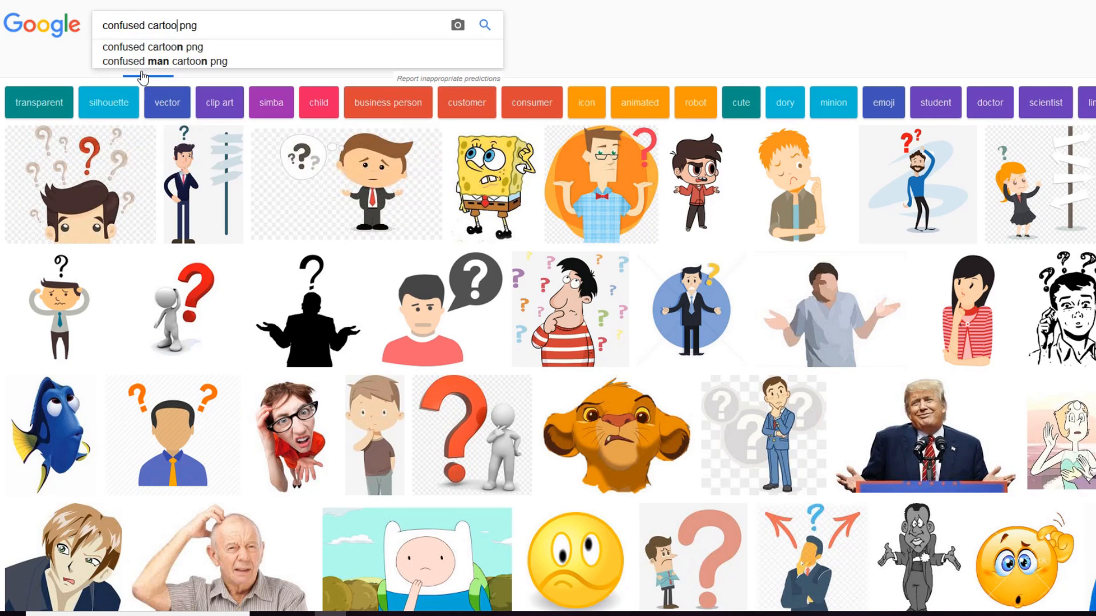
{"action": "key", "text": "Return"}
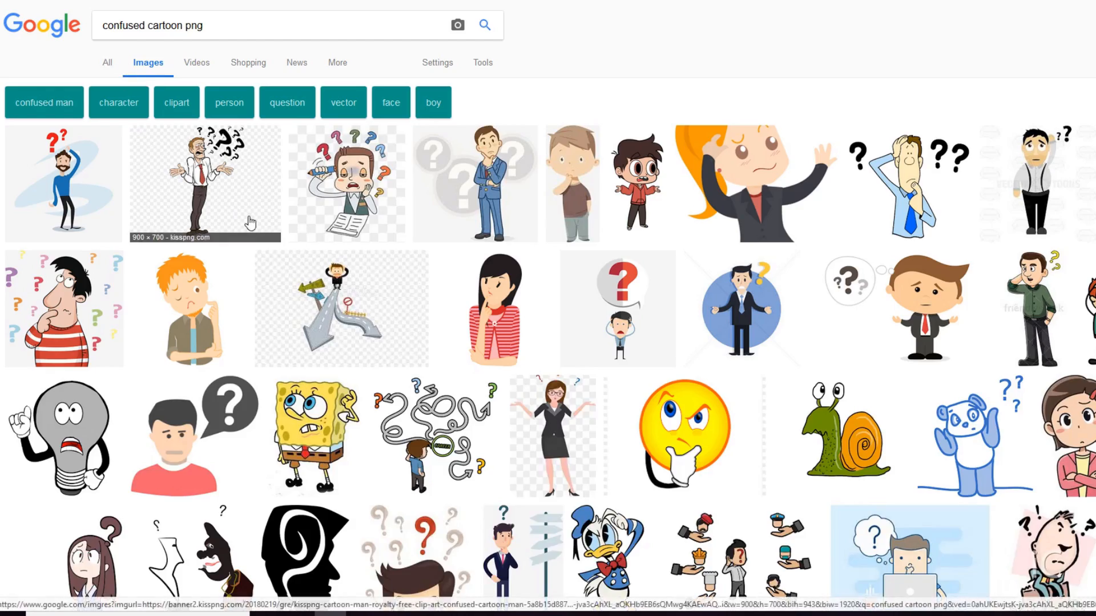
{"action": "scroll", "coordinate": [548, 308], "scroll_direction": "down", "scroll_amount": 15}
{"action": "scroll", "coordinate": [548, 308], "scroll_direction": "up", "scroll_amount": 5}
{"action": "scroll", "coordinate": [548, 309], "scroll_direction": "up", "scroll_amount": 5}
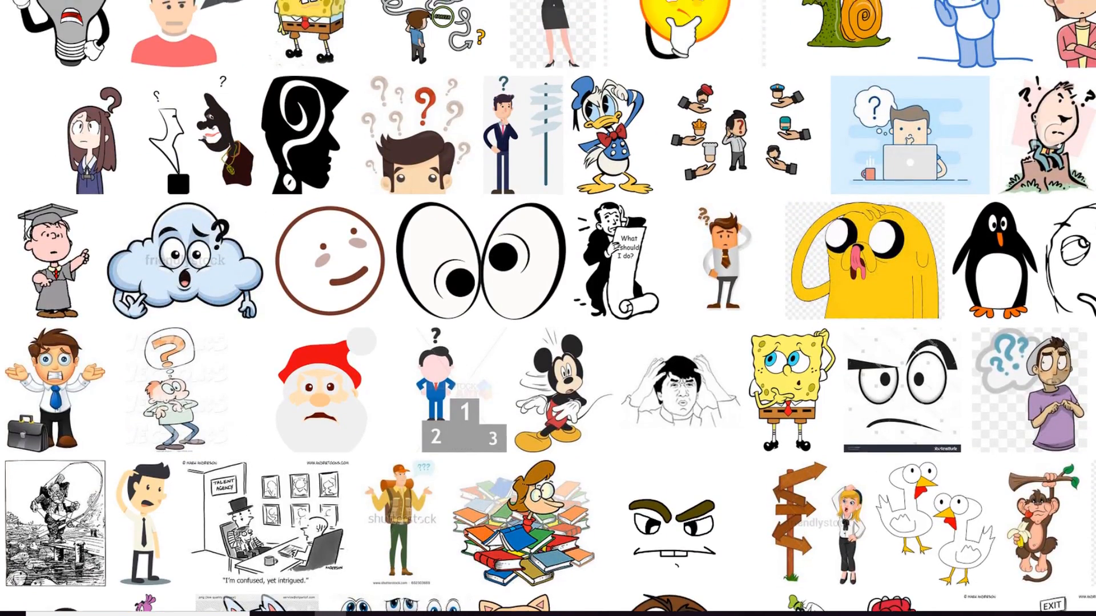
{"action": "scroll", "coordinate": [548, 308], "scroll_direction": "up", "scroll_amount": 6}
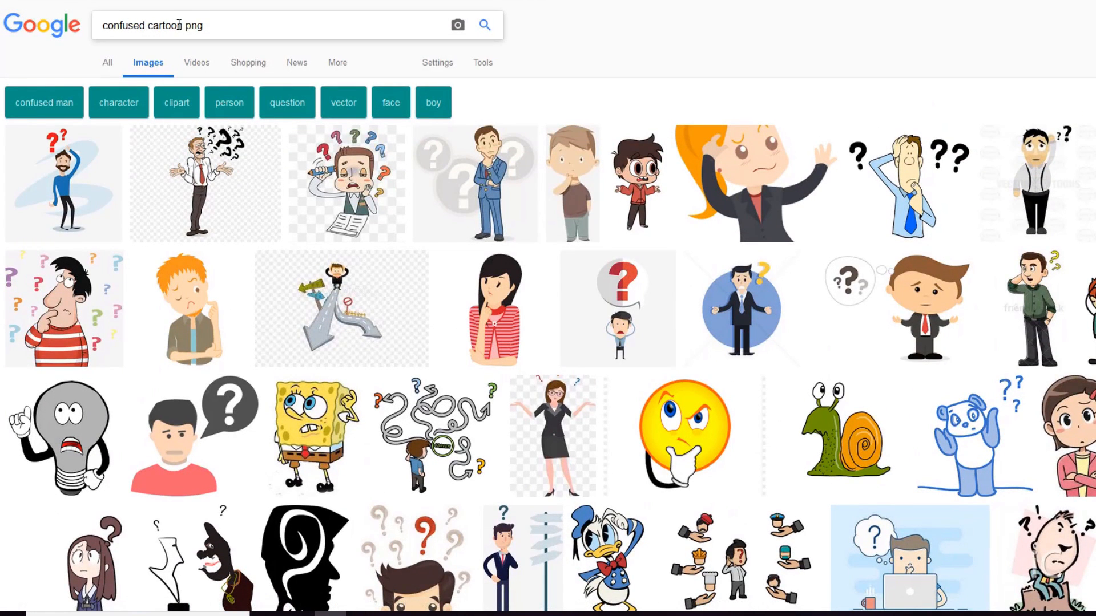
Step: Change the image search to "spinny eyes png" and browse the results
{"action": "left_click", "coordinate": [185, 25]}
{"action": "key", "text": "BackSpace"}
{"action": "key", "text": "BackSpace"}
{"action": "key", "text": "BackSpace"}
{"action": "key", "text": "BackSpace"}
{"action": "key", "text": "BackSpace"}
{"action": "key", "text": "BackSpace"}
{"action": "key", "text": "BackSpace"}
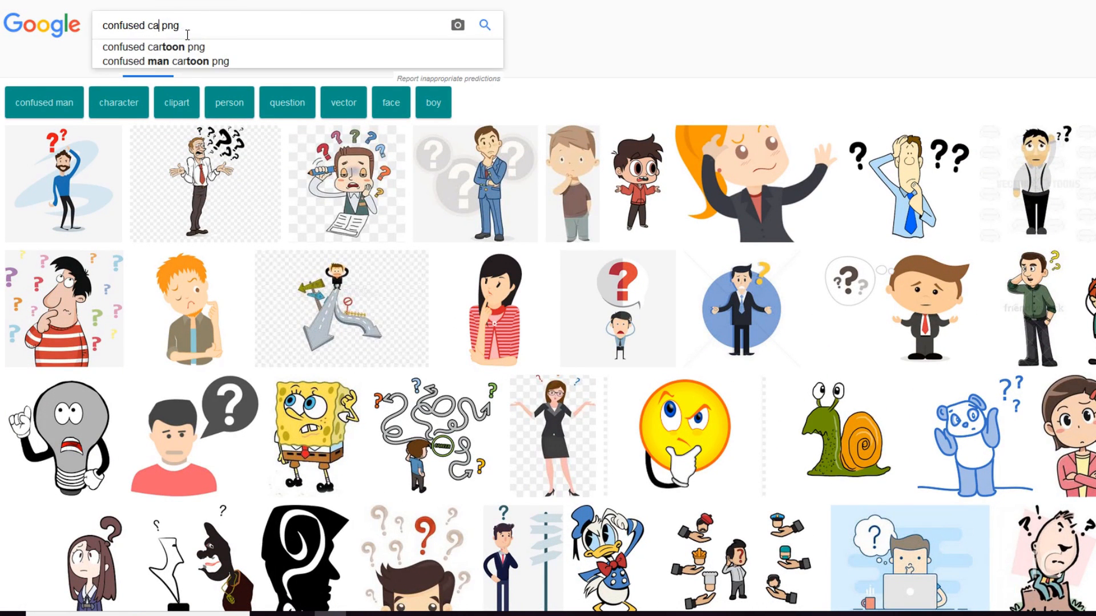
{"action": "key", "text": "BackSpace"}
{"action": "key", "text": "BackSpace"}
{"action": "key", "text": "BackSpace"}
{"action": "key", "text": "BackSpace"}
{"action": "key", "text": "BackSpace"}
{"action": "key", "text": "BackSpace"}
{"action": "key", "text": "BackSpace"}
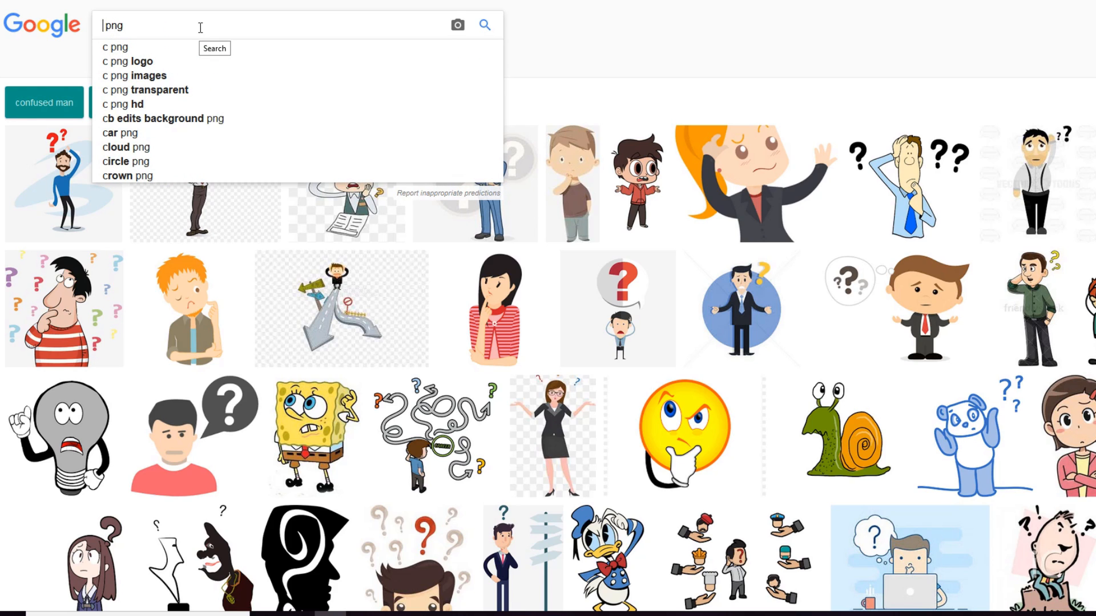
{"action": "type", "text": "spinny e"}
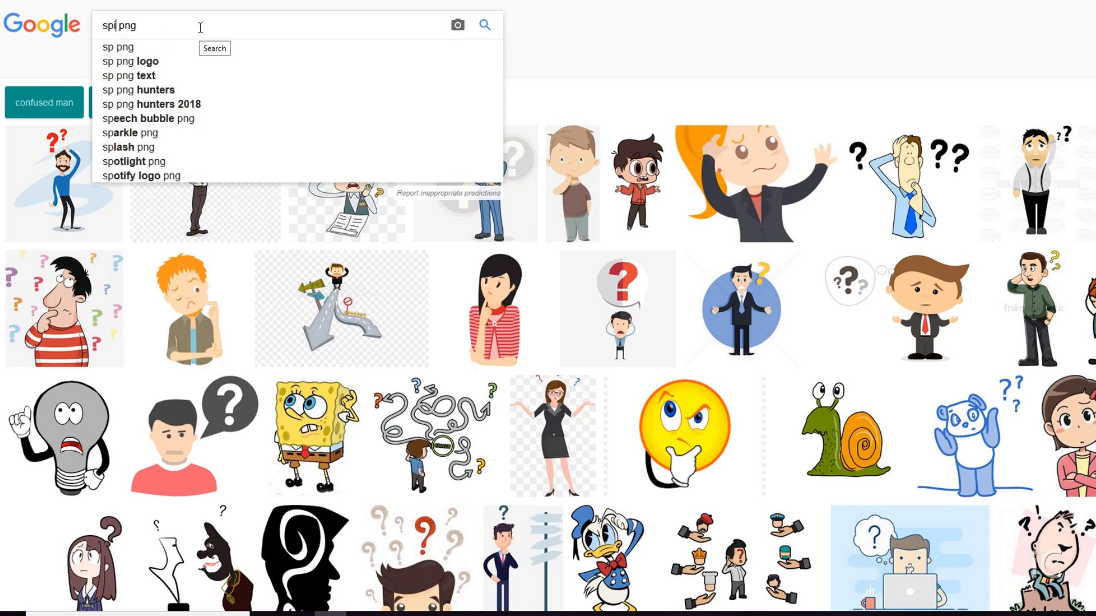
{"action": "type", "text": "yes"}
{"action": "key", "text": "Return"}
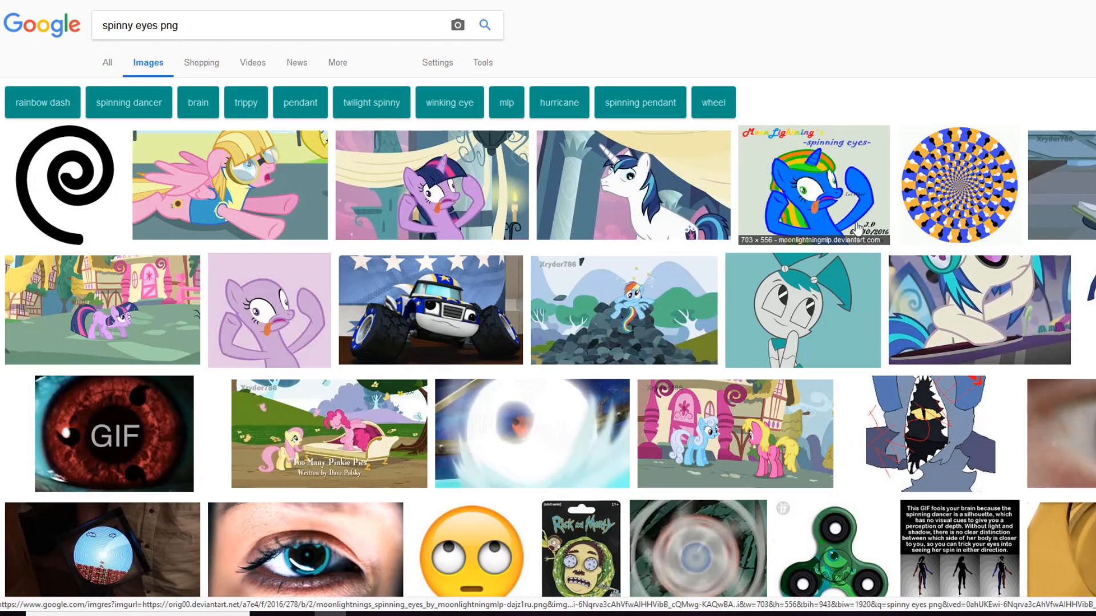
{"action": "scroll", "coordinate": [60, 146], "scroll_direction": "down", "scroll_amount": 1}
{"action": "scroll", "coordinate": [548, 308], "scroll_direction": "down", "scroll_amount": 5}
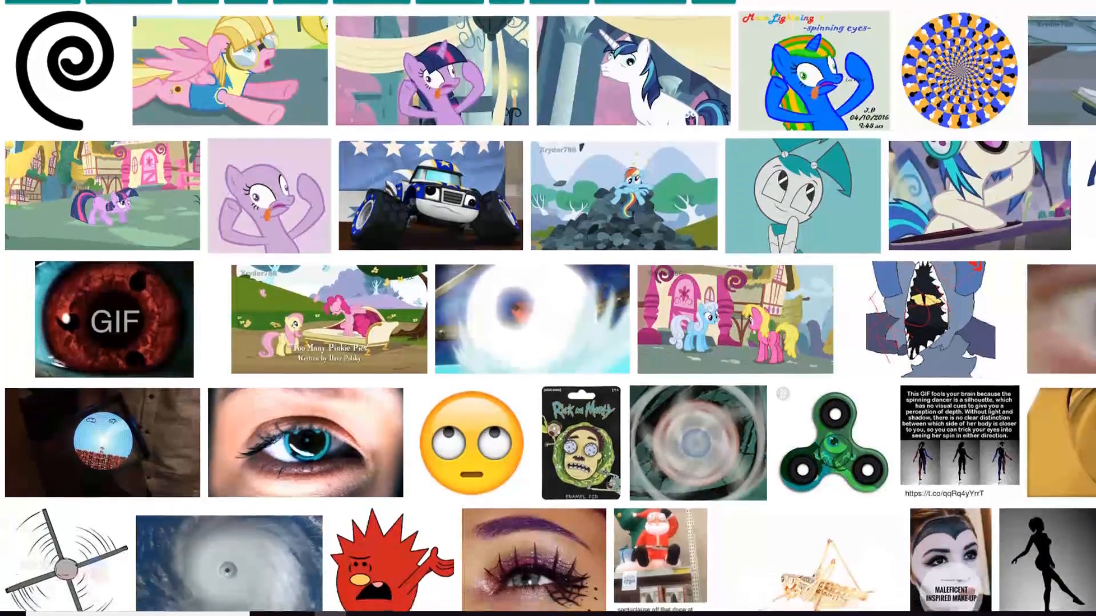
{"action": "scroll", "coordinate": [670, 42], "scroll_direction": "up", "scroll_amount": 6}
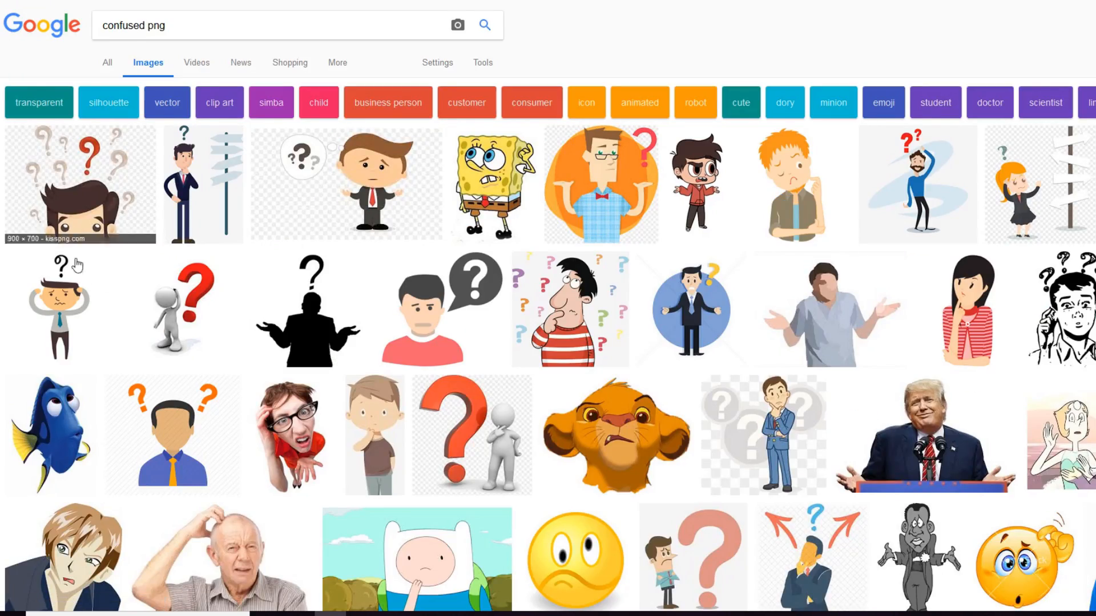
Step: From the "confused png" results, open the kisspng picture of the dark-haired head with question marks and download it as a PNG file
{"action": "left_click", "coordinate": [107, 209]}
{"action": "right_click", "coordinate": [441, 358]}
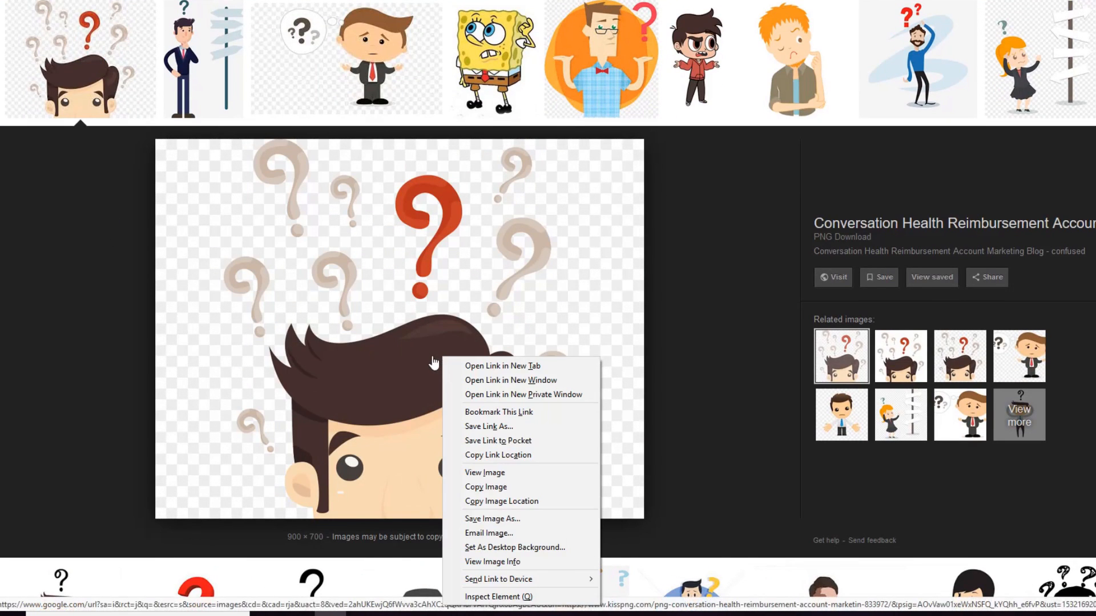
{"action": "left_click", "coordinate": [369, 355]}
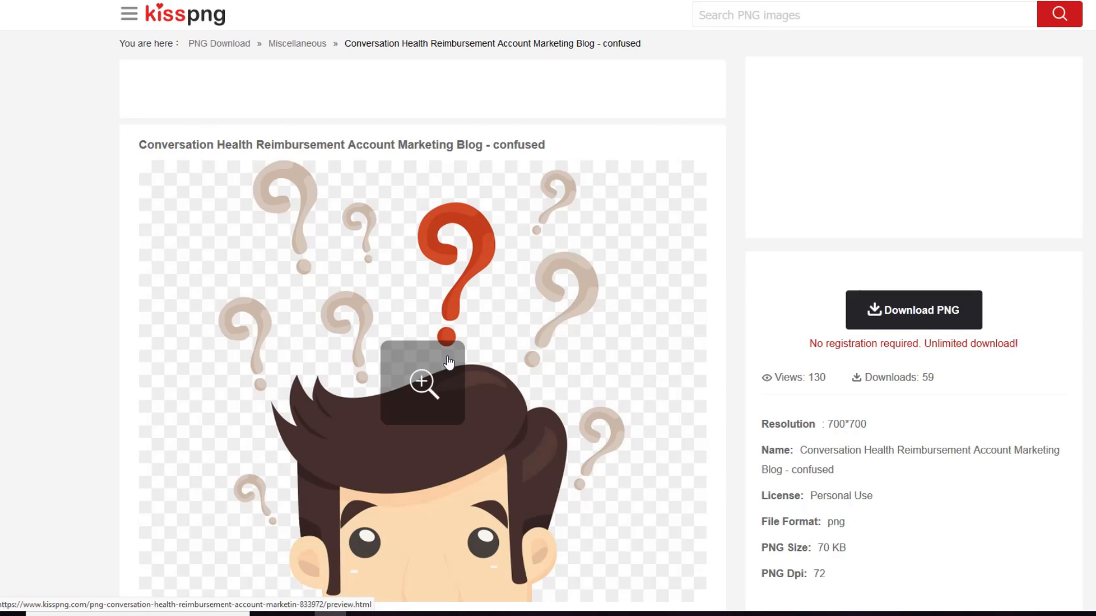
{"action": "left_click", "coordinate": [927, 317]}
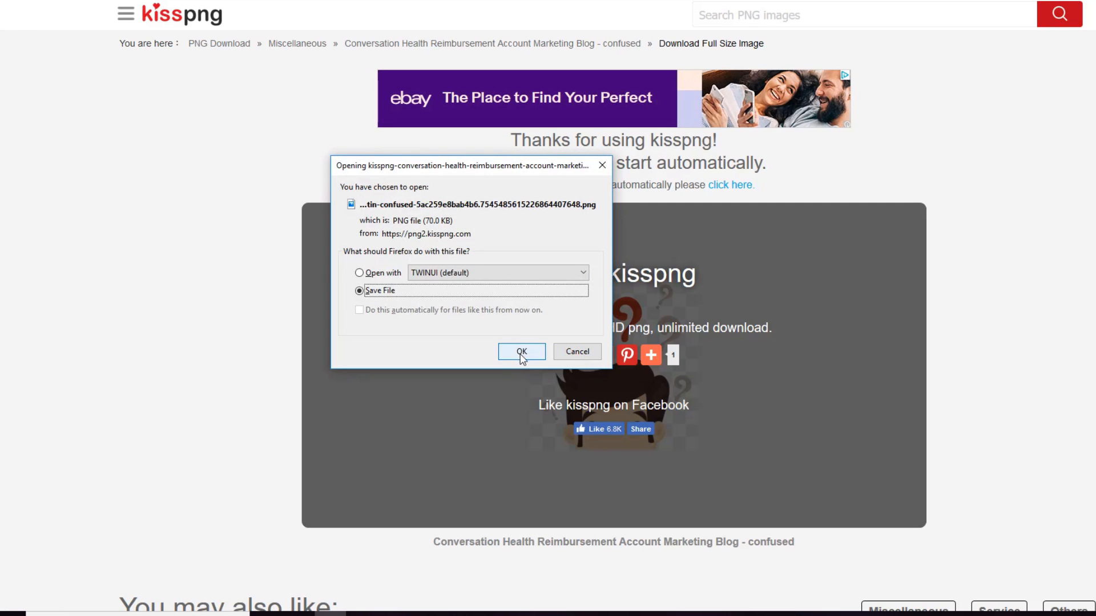
{"action": "left_click", "coordinate": [518, 357]}
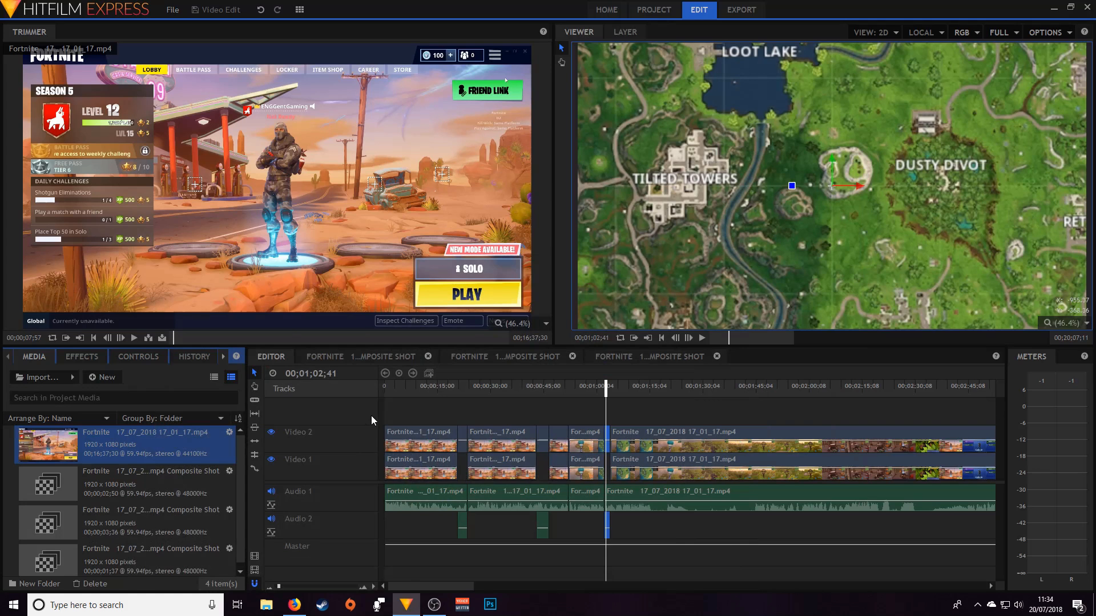
Step: Switch to HitFilm Express and import the downloaded kisspng confused image from the Downloads folder into the project media
{"action": "left_click", "coordinate": [40, 378]}
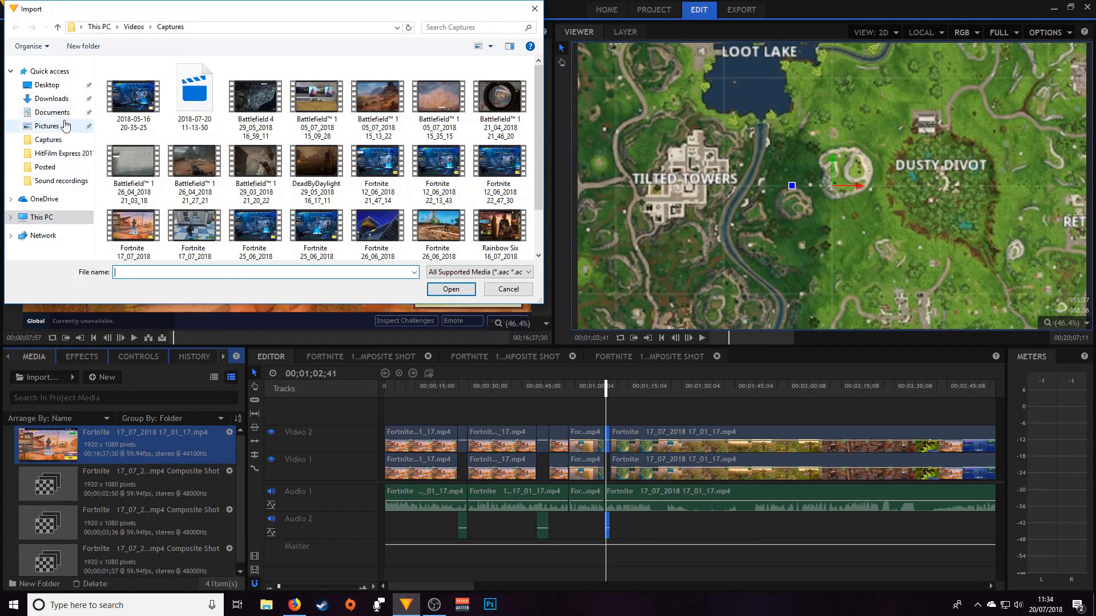
{"action": "left_click", "coordinate": [52, 99]}
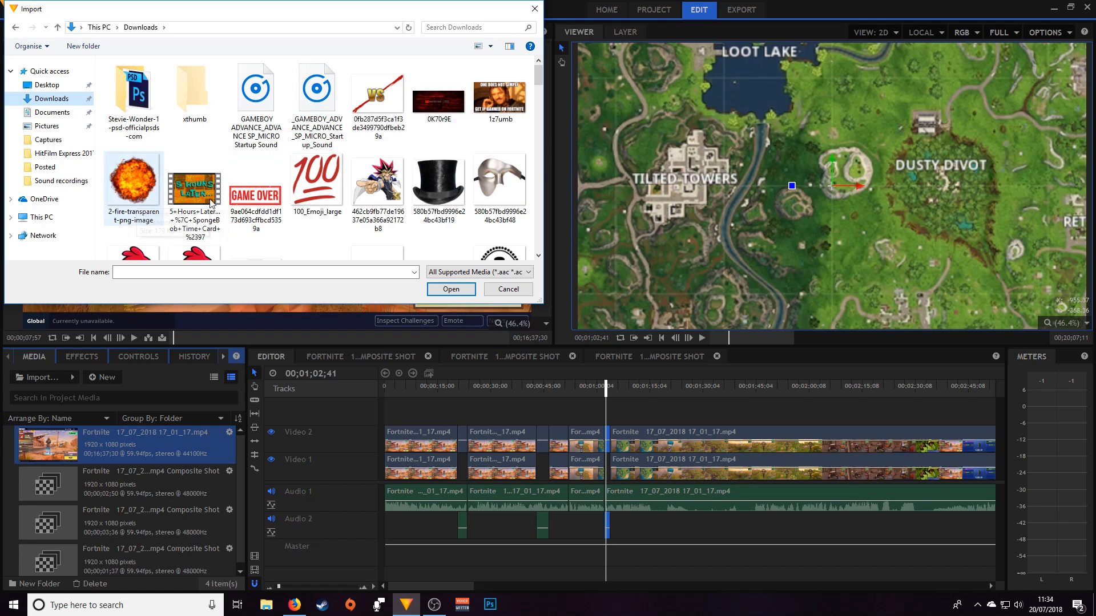
{"action": "left_click_drag", "start_coordinate": [537, 77], "coordinate": [543, 162]}
{"action": "left_click", "coordinate": [378, 216]}
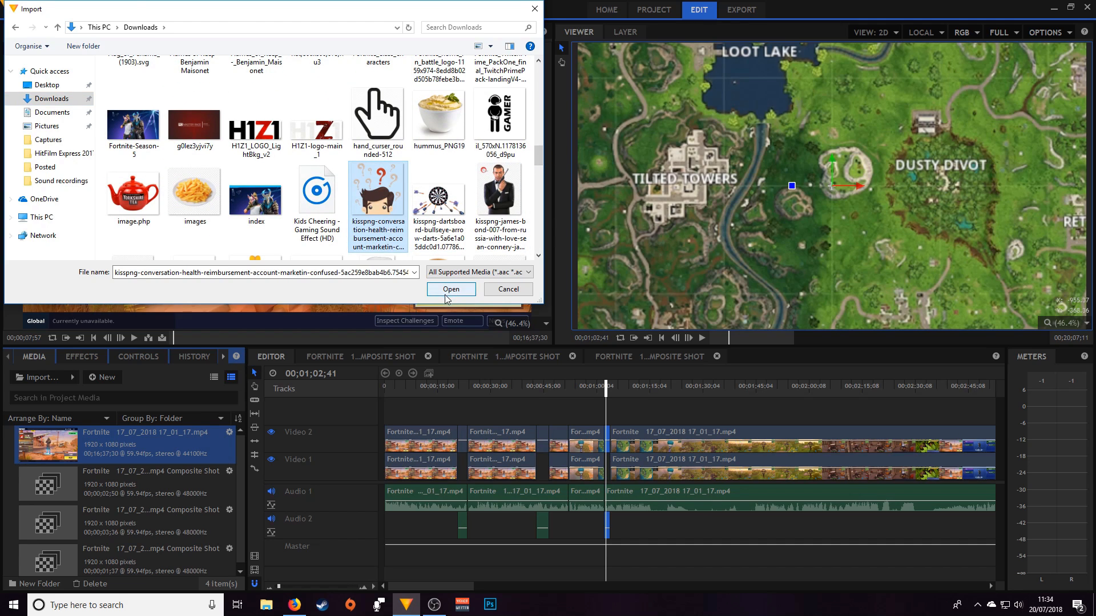
{"action": "left_click", "coordinate": [447, 292]}
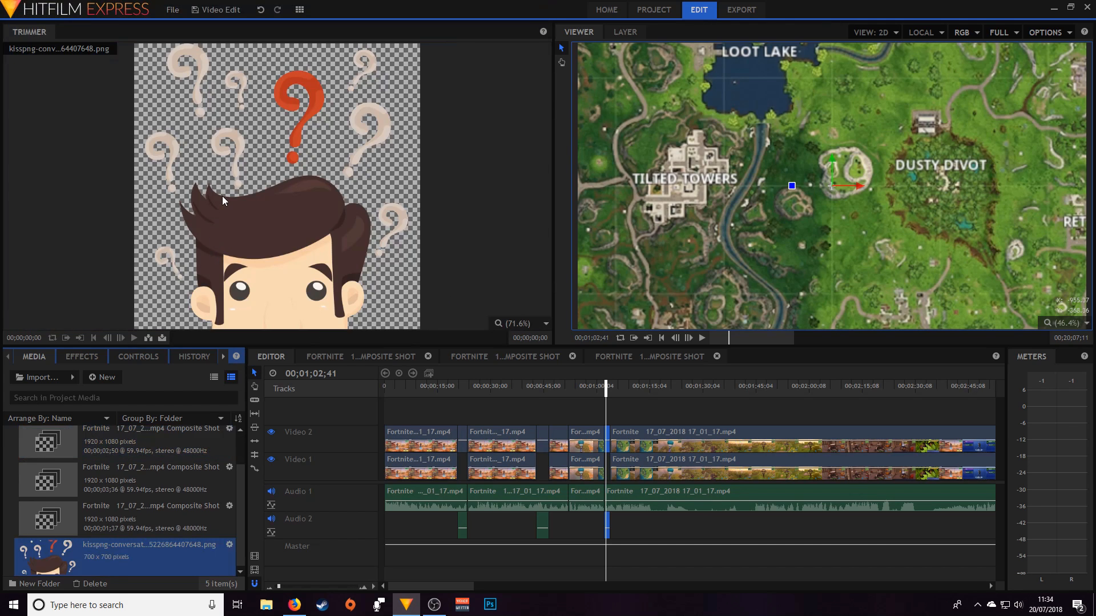
Step: Place the confused image on a new Video 3 track above the zoomed map segment and play across it
{"action": "left_click_drag", "start_coordinate": [63, 563], "coordinate": [609, 415]}
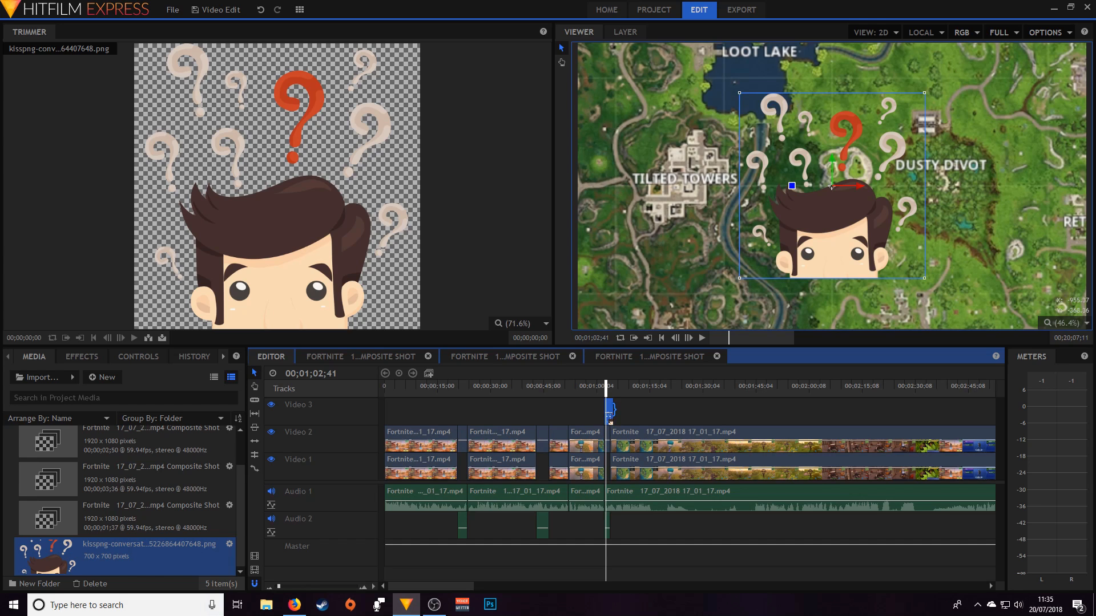
{"action": "left_click", "coordinate": [598, 393]}
{"action": "key", "text": "space"}
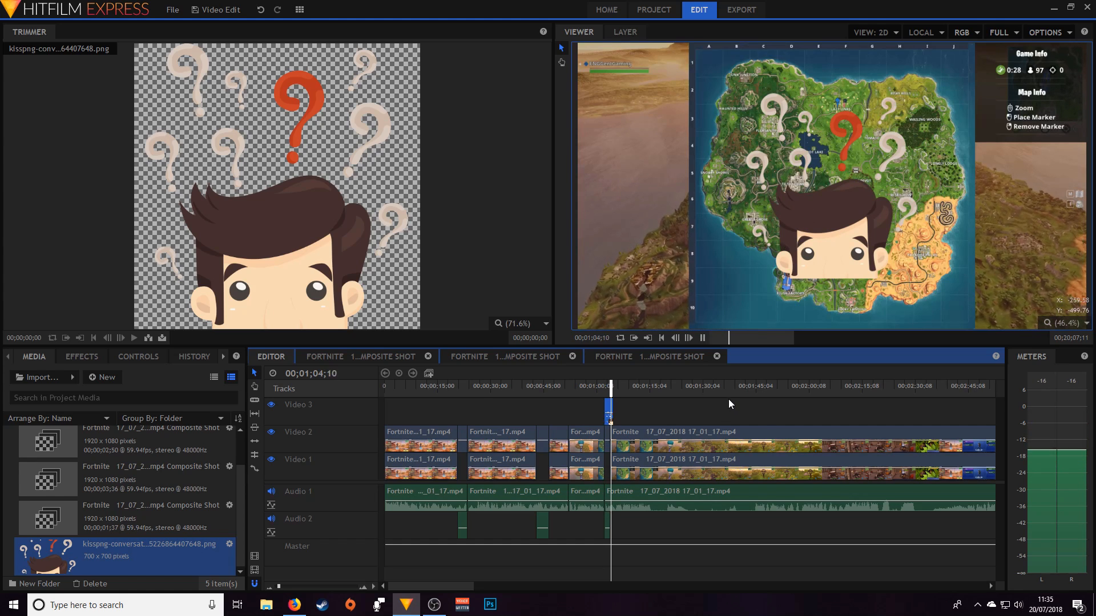
{"action": "key", "text": "space"}
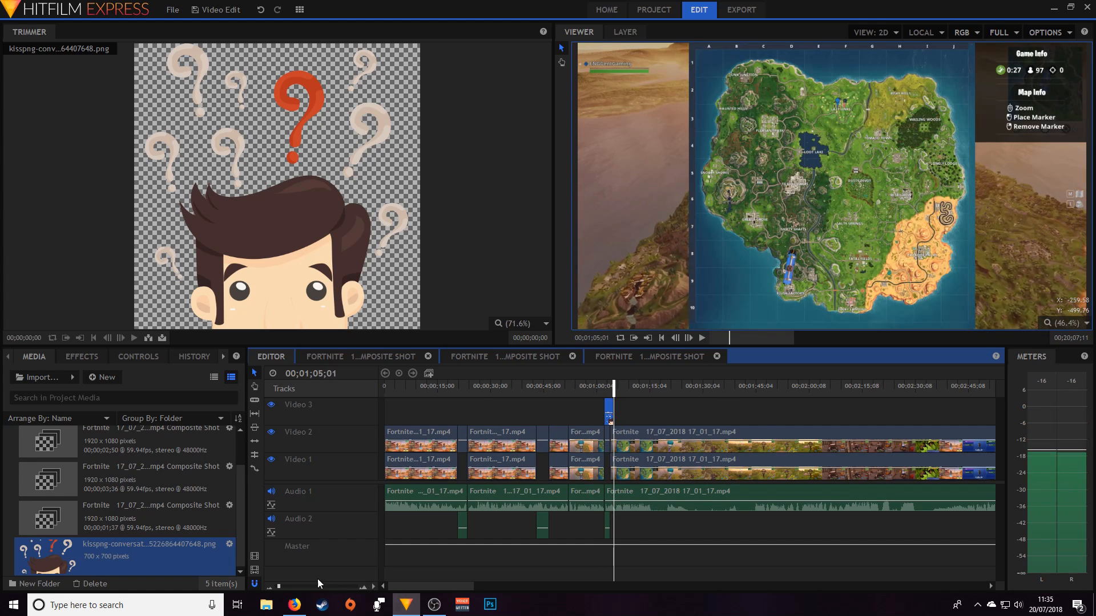
Step: Slice the image clip at 00;01;03;54, where the zoomed map segment ends, and delete the part after the cut
{"action": "left_click", "coordinate": [287, 588]}
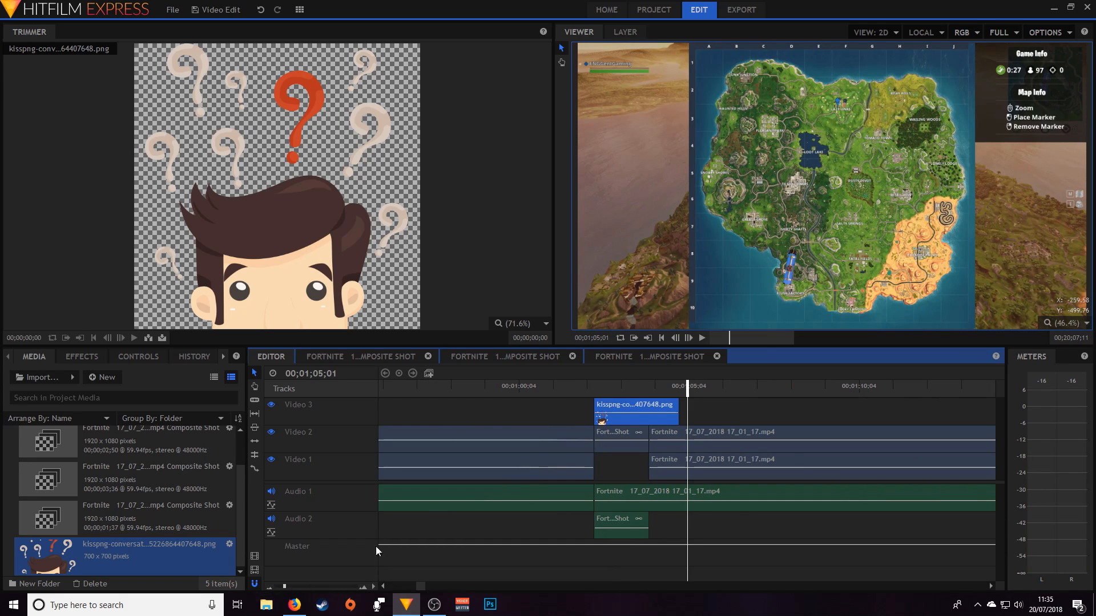
{"action": "left_click", "coordinate": [603, 386]}
{"action": "key", "text": "space"}
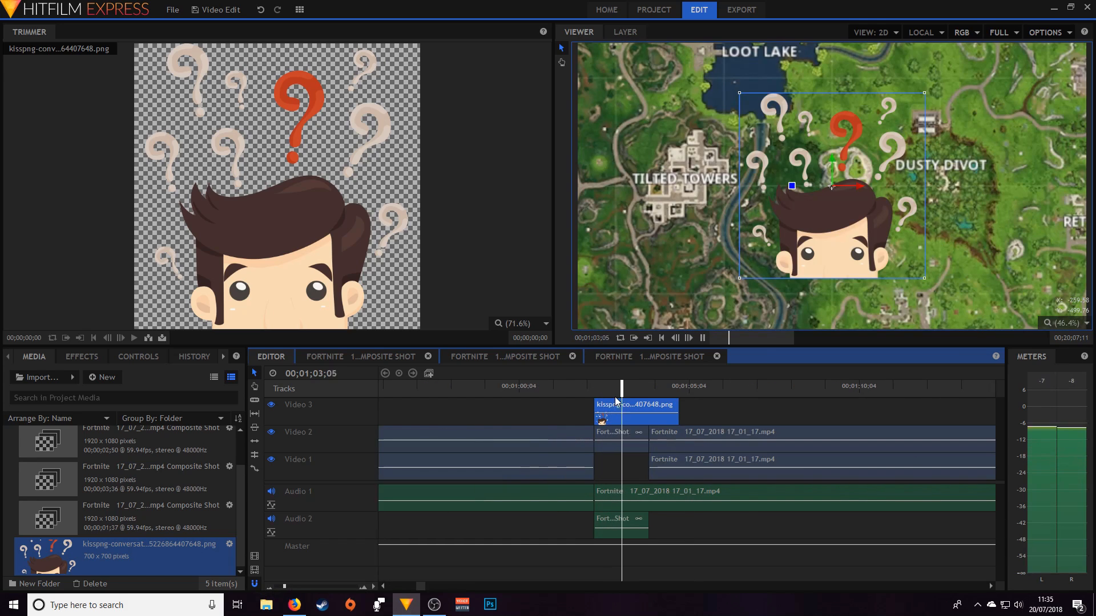
{"action": "key", "text": "space"}
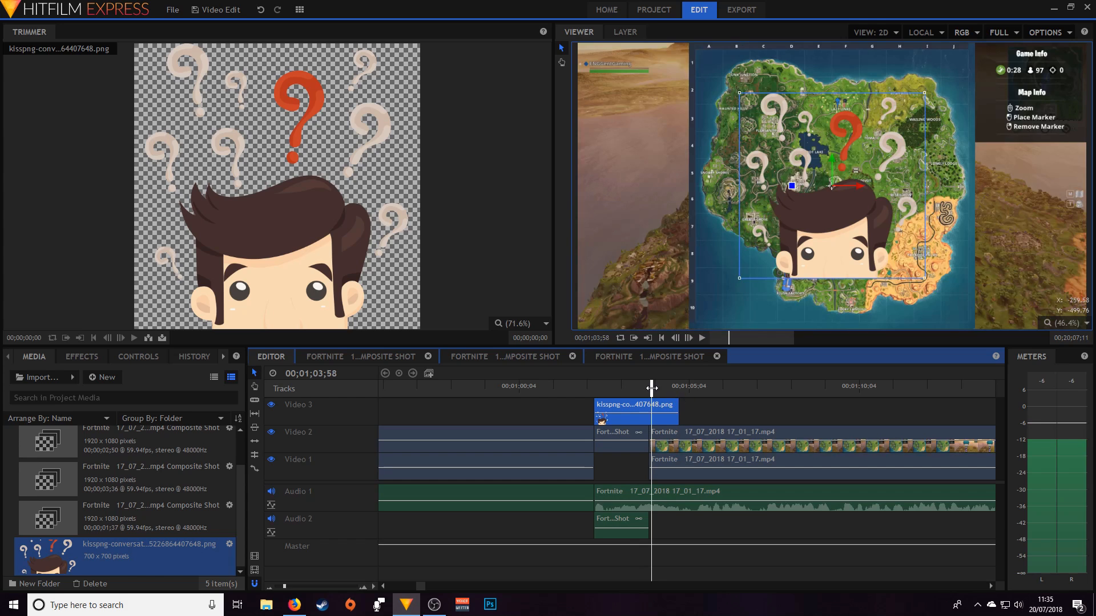
{"action": "left_click_drag", "start_coordinate": [650, 389], "coordinate": [648, 388]}
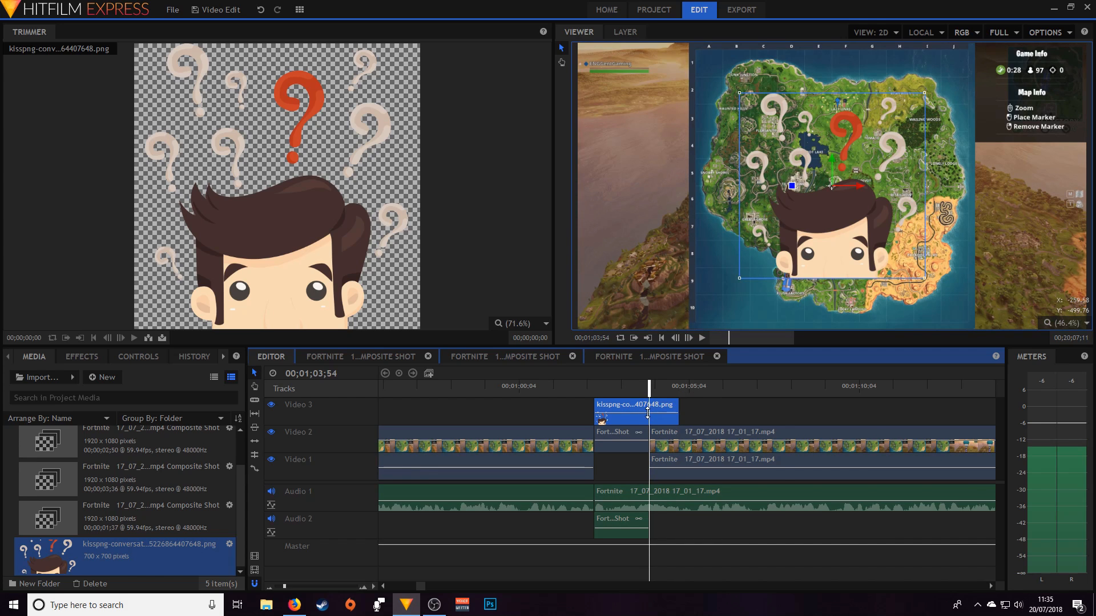
{"action": "right_click", "coordinate": [649, 416]}
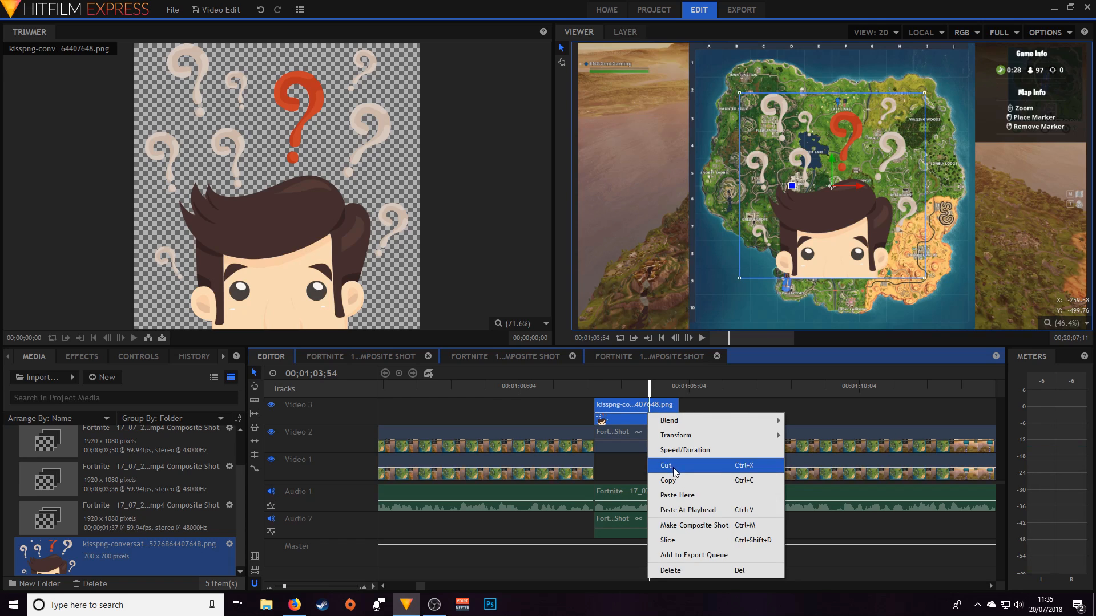
{"action": "left_click", "coordinate": [665, 541]}
{"action": "right_click", "coordinate": [664, 407]}
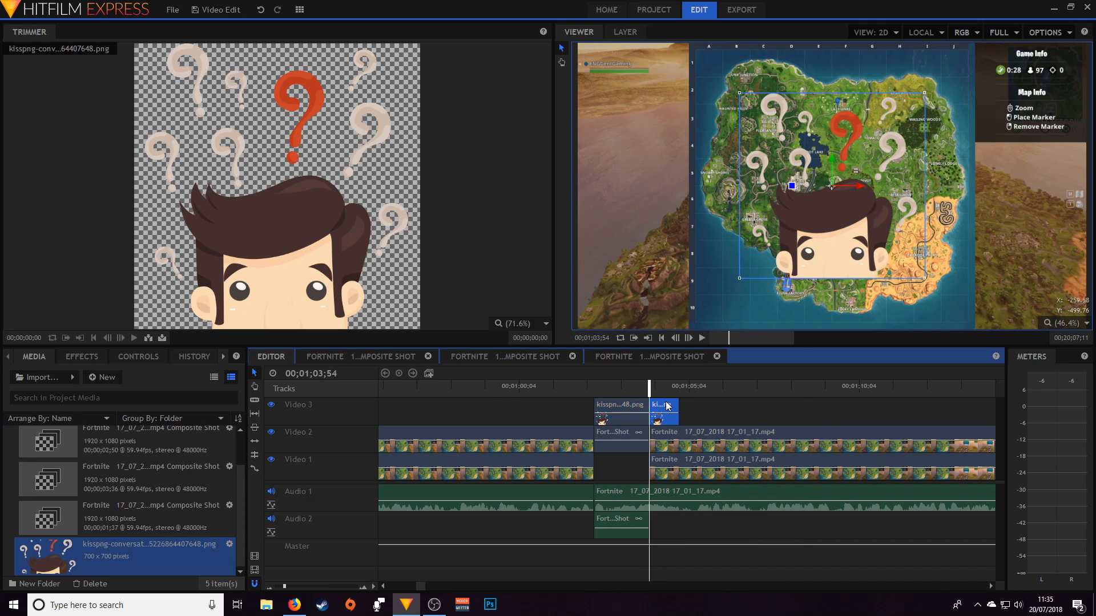
{"action": "left_click", "coordinate": [691, 559]}
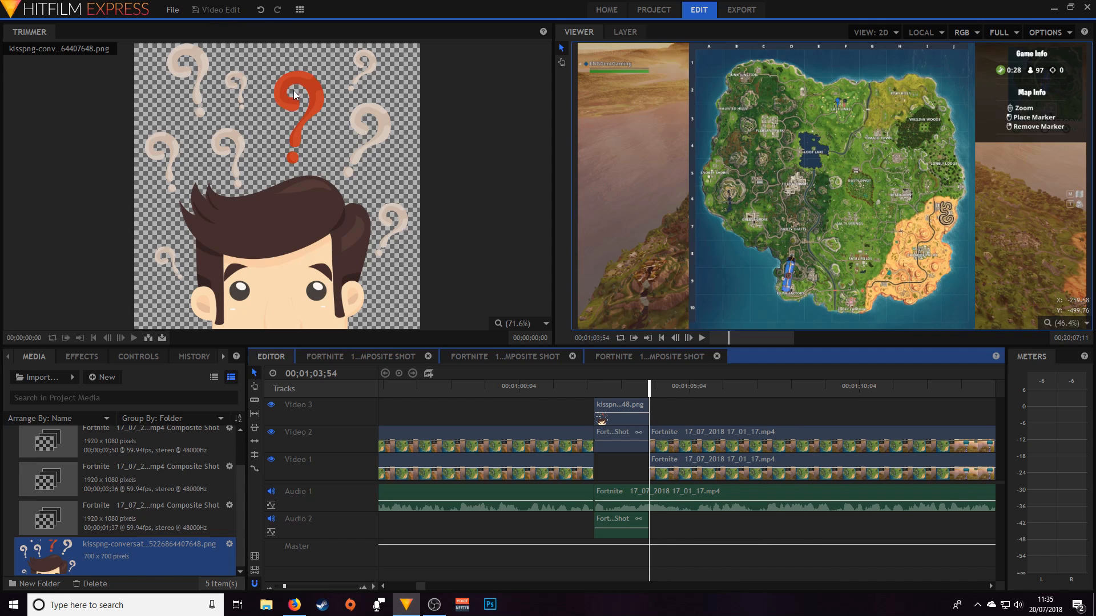
Step: Apply the Fit To Frame transform to the confused image clip on Video 3
{"action": "left_click", "coordinate": [622, 404]}
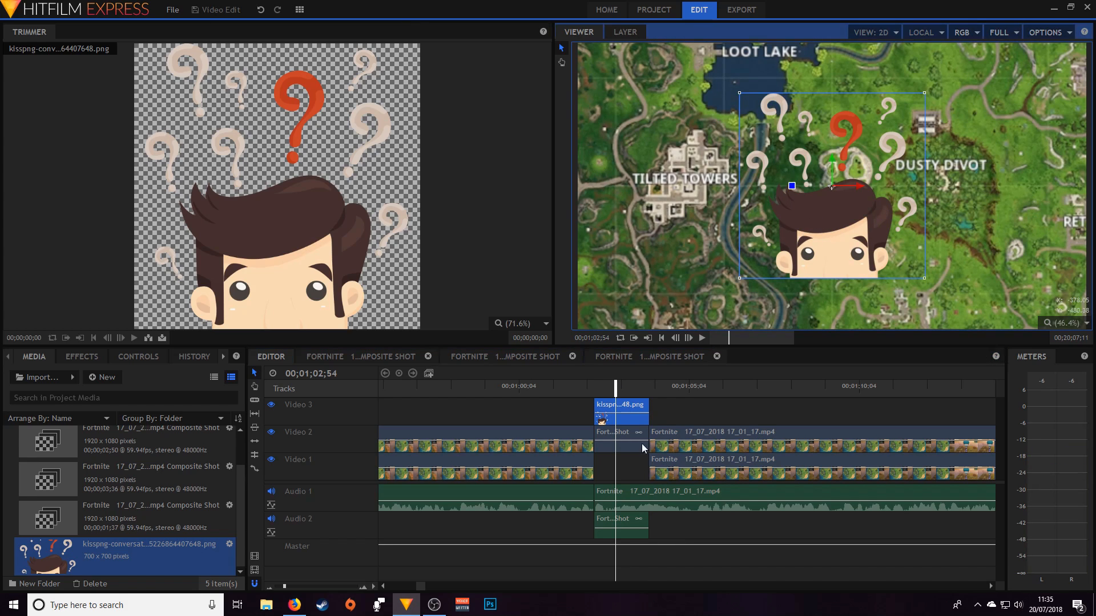
{"action": "right_click", "coordinate": [629, 412]}
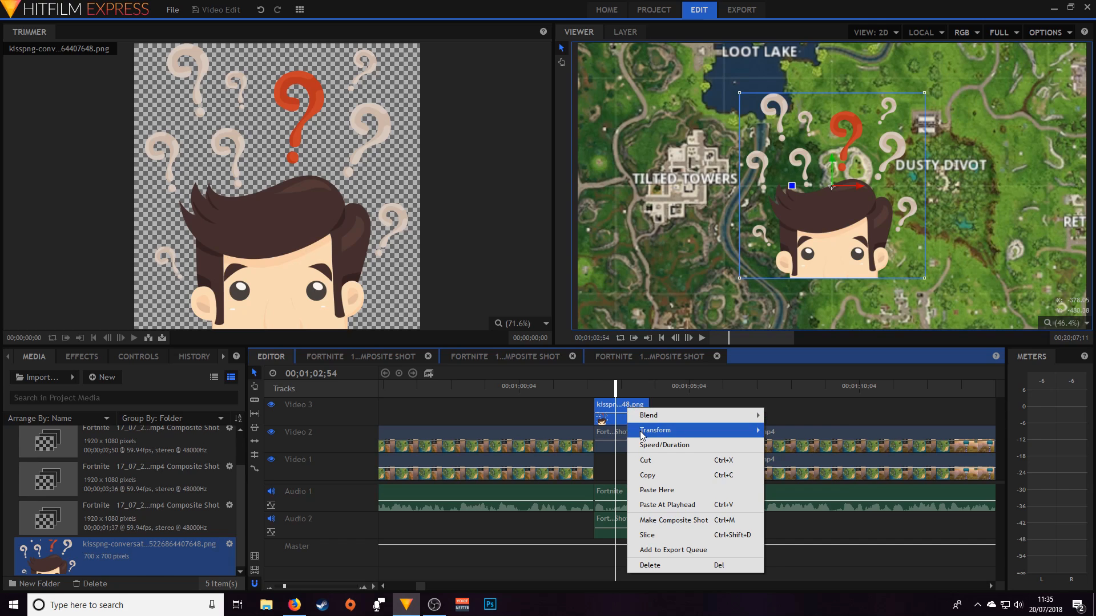
{"action": "mouse_move", "coordinate": [641, 432]}
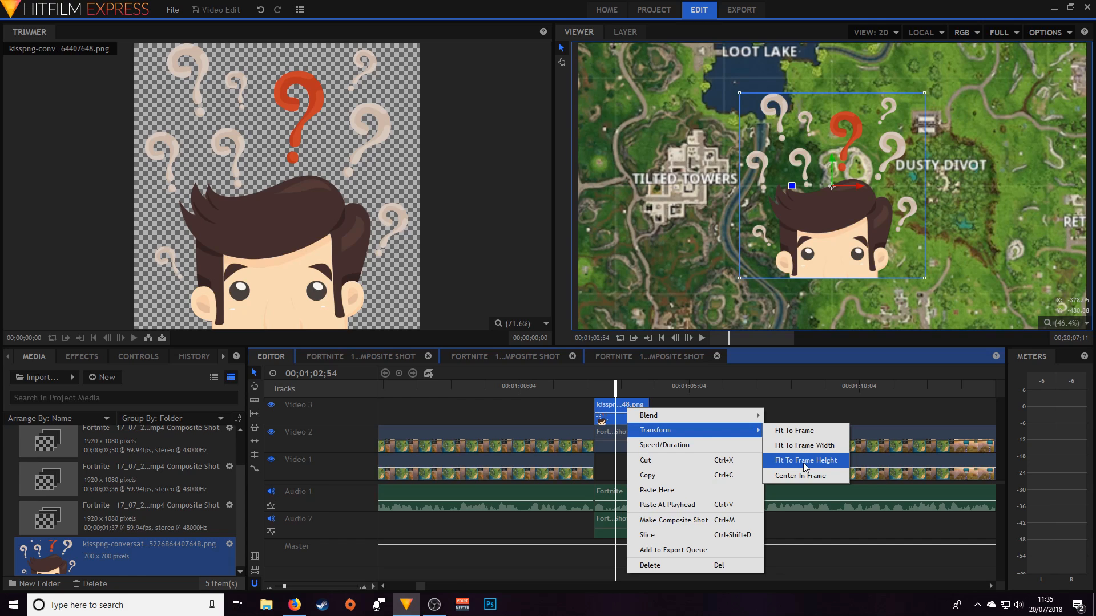
{"action": "left_click", "coordinate": [814, 431]}
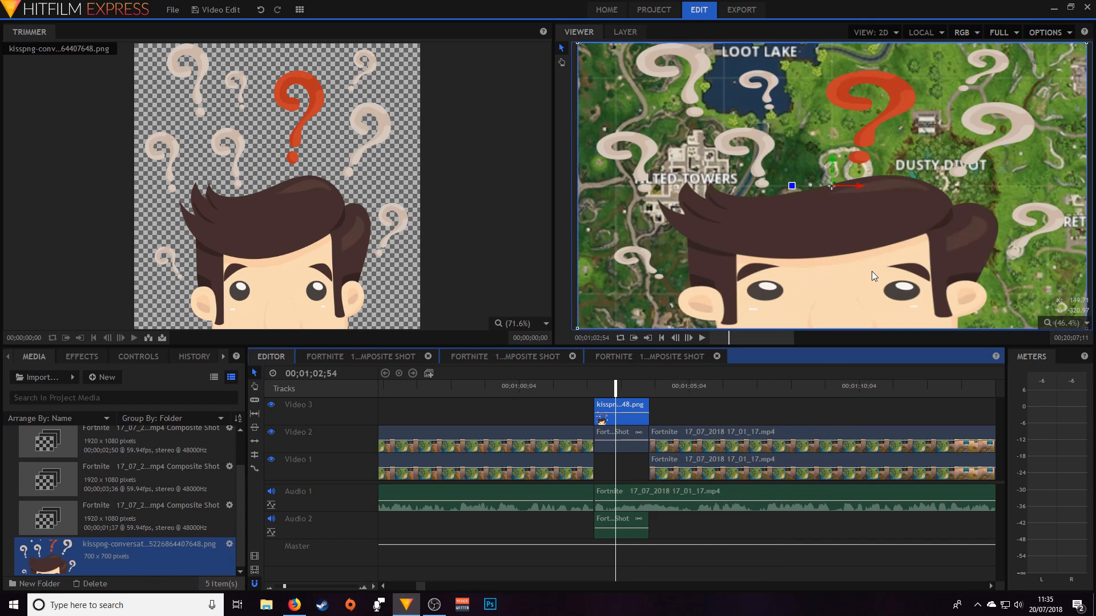
Step: Apply Fit To Frame Height to the confused image clip and play the sequence from just before it
{"action": "right_click", "coordinate": [634, 409]}
{"action": "mouse_move", "coordinate": [701, 426]}
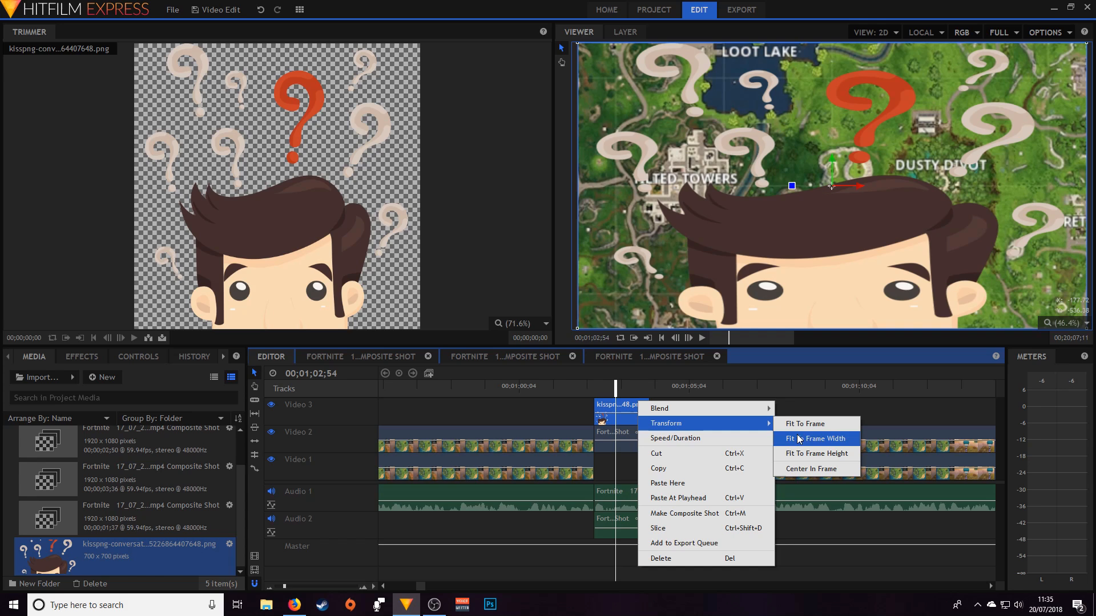
{"action": "left_click", "coordinate": [804, 454]}
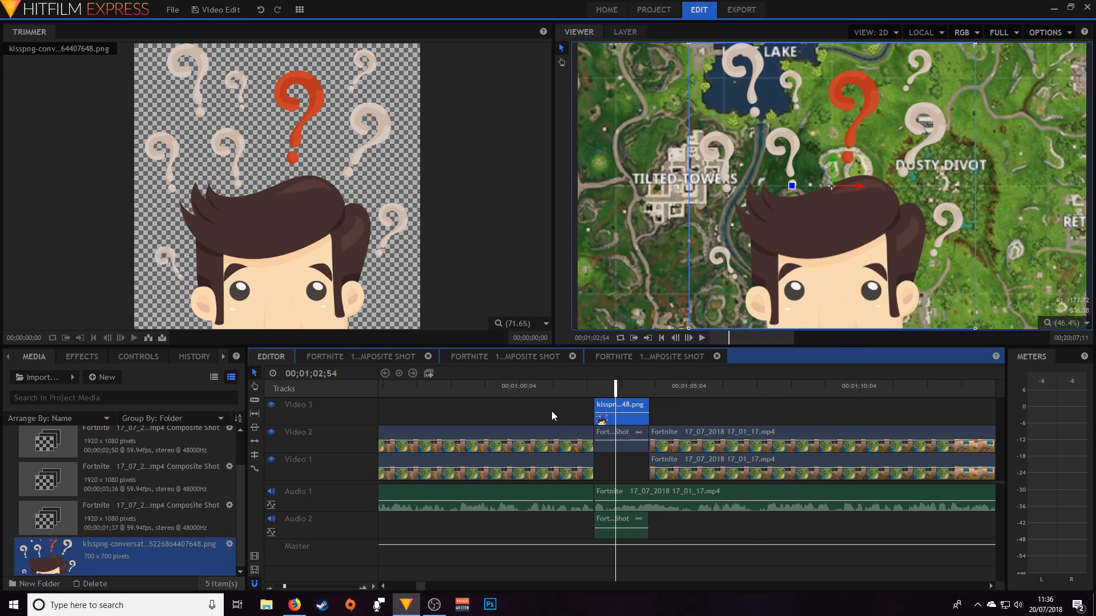
{"action": "left_click", "coordinate": [580, 387]}
{"action": "key", "text": "space"}
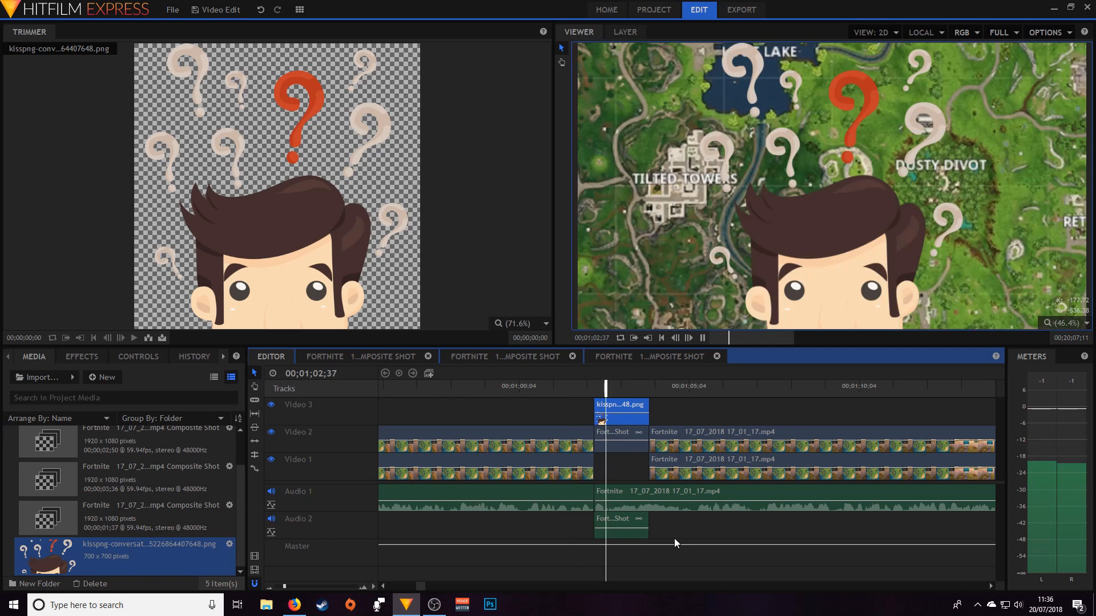
Step: Zoom the timeline out and look over the Fortnite footage remaining after the confused image clip
{"action": "key", "text": "space"}
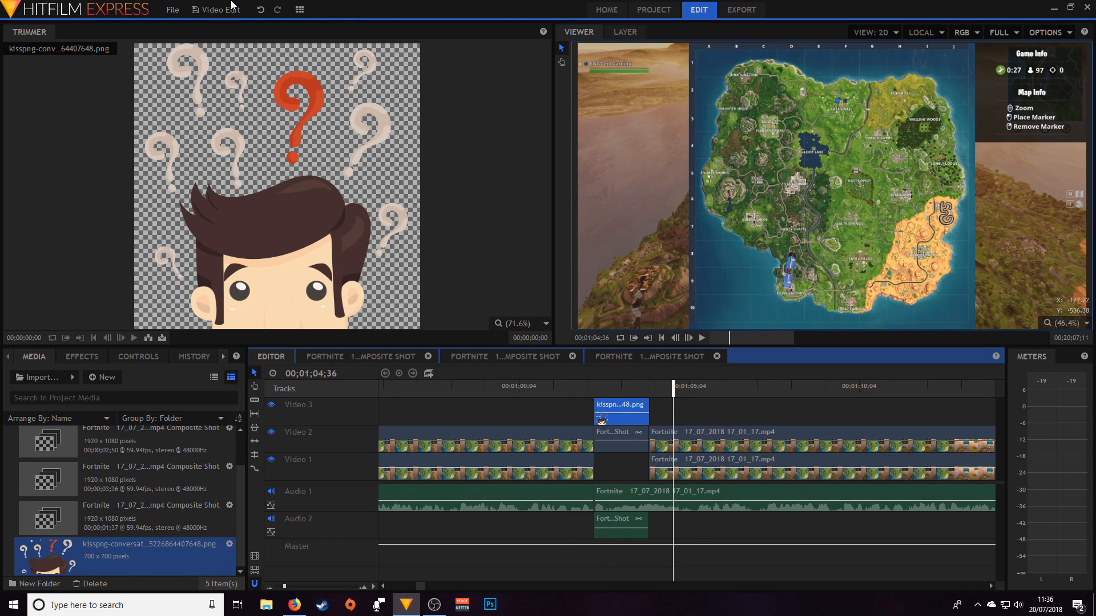
{"action": "left_click_drag", "start_coordinate": [284, 587], "coordinate": [278, 587]}
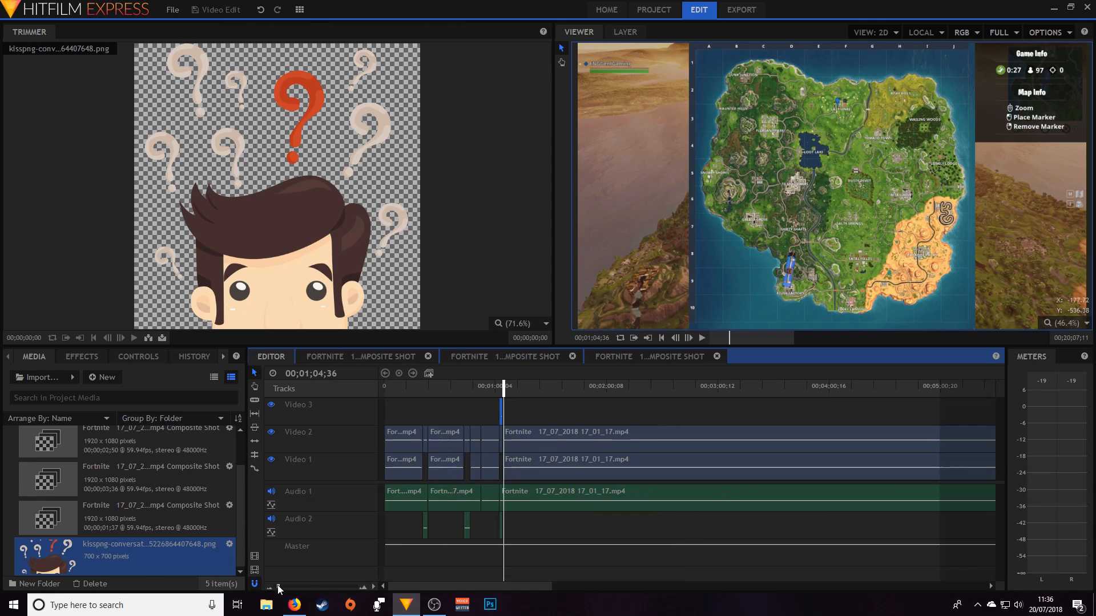
{"action": "scroll", "coordinate": [529, 585], "scroll_direction": "right", "scroll_amount": 3}
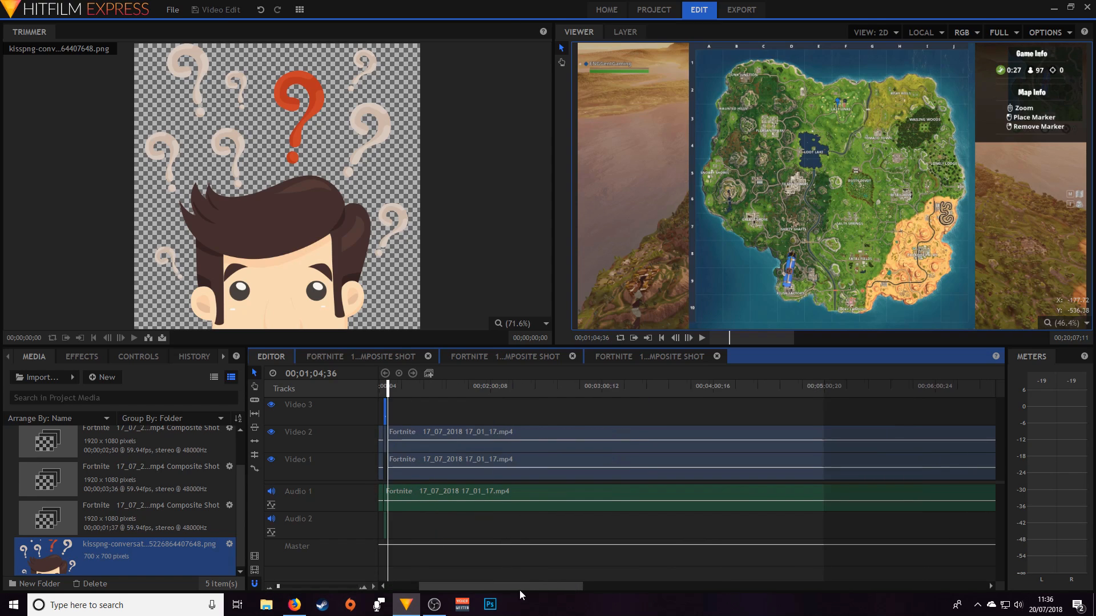
{"action": "scroll", "coordinate": [455, 583], "scroll_direction": "left", "scroll_amount": 3}
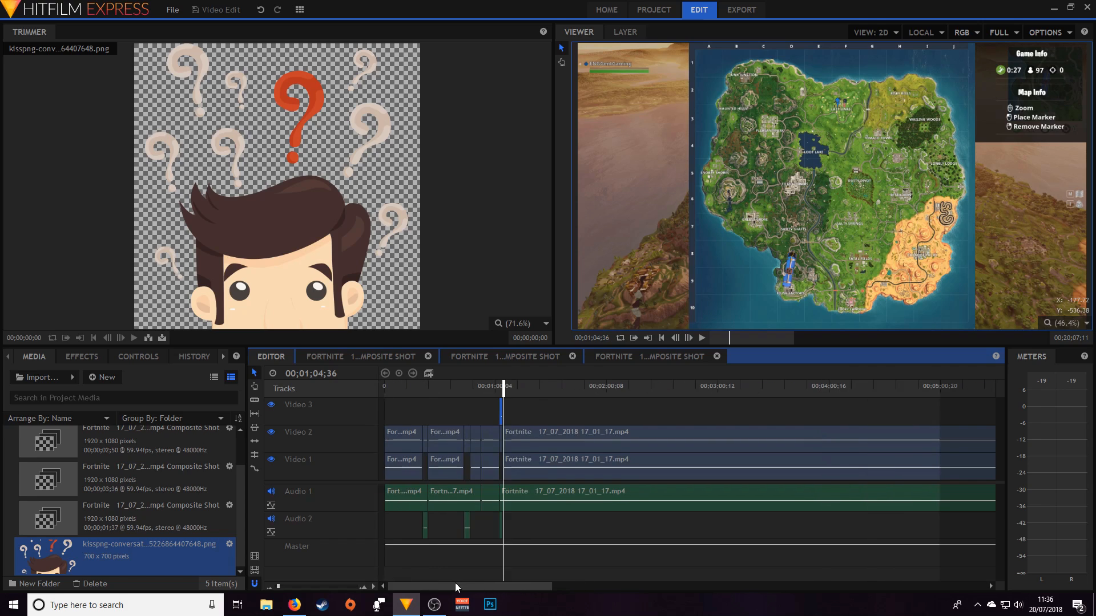
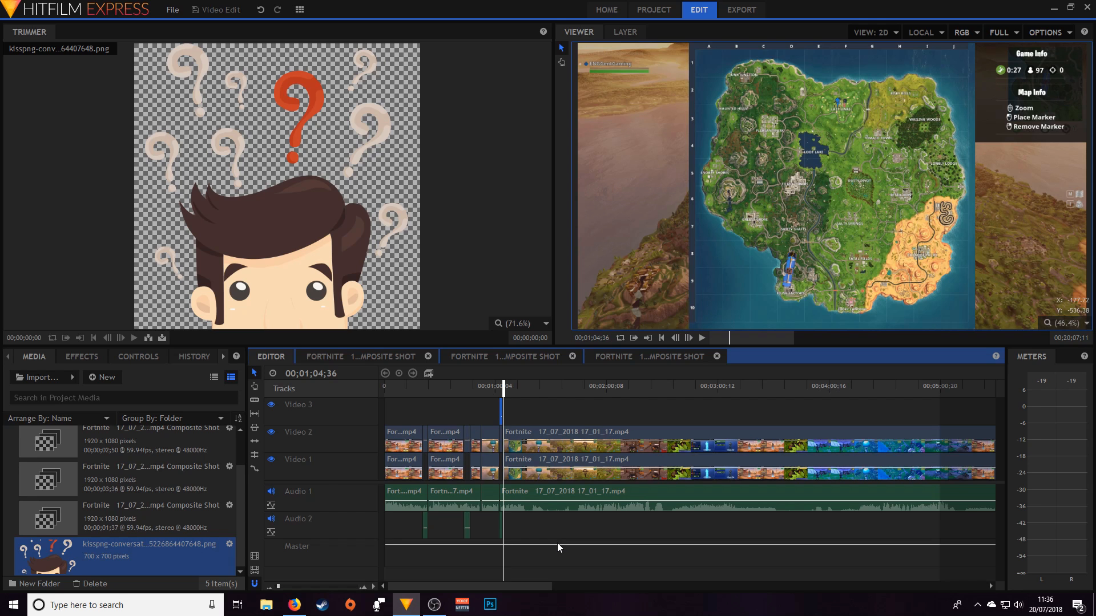
Step: Slice the main Fortnite clip on Audio 1, Video 1 and Video 2 at 00;01;15;40
{"action": "key", "text": "space"}
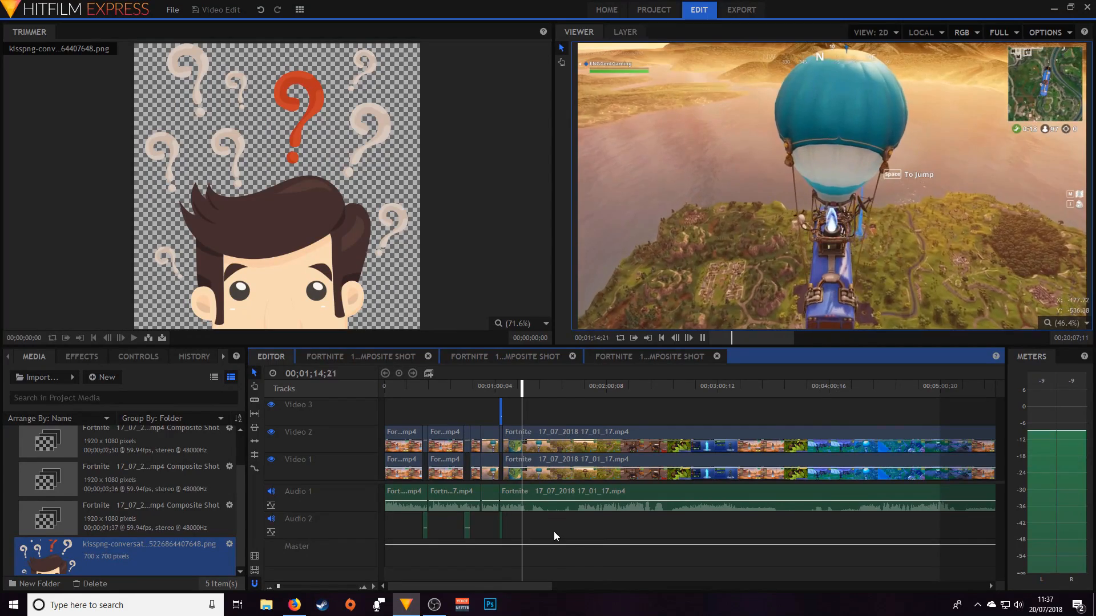
{"action": "key", "text": "space"}
{"action": "right_click", "coordinate": [524, 509]}
{"action": "left_click", "coordinate": [541, 473]}
{"action": "right_click", "coordinate": [531, 472]}
{"action": "left_click", "coordinate": [539, 432]}
{"action": "right_click", "coordinate": [532, 446]}
{"action": "left_click", "coordinate": [549, 408]}
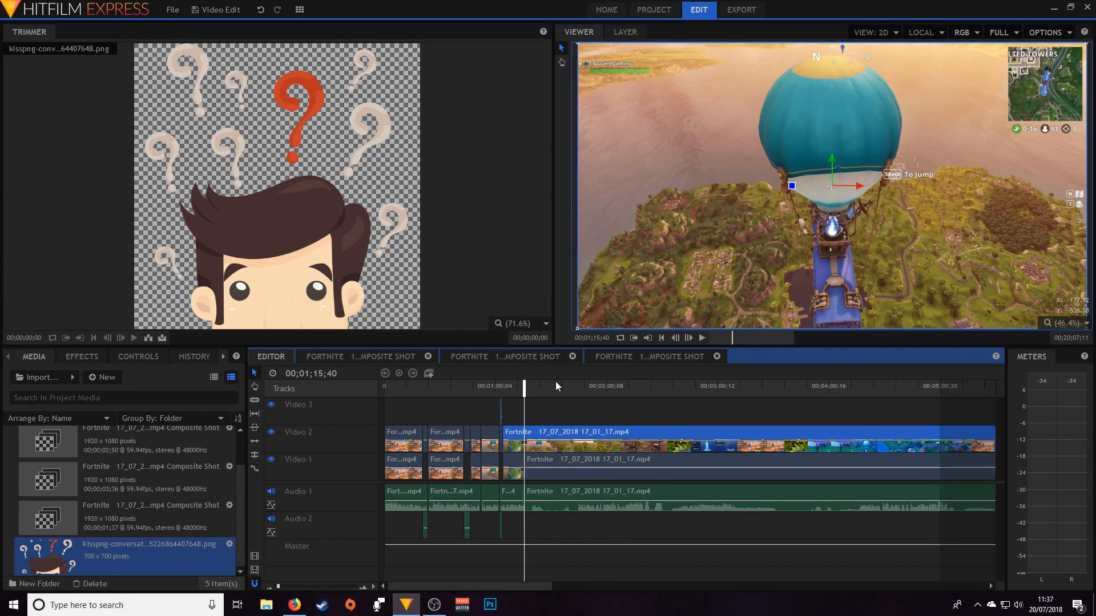
Step: Slice the Fortnite clip on Audio 1, Video 1 and Video 2 again at about 00;01;44, during the glider descent
{"action": "left_click_drag", "start_coordinate": [525, 389], "coordinate": [574, 390]}
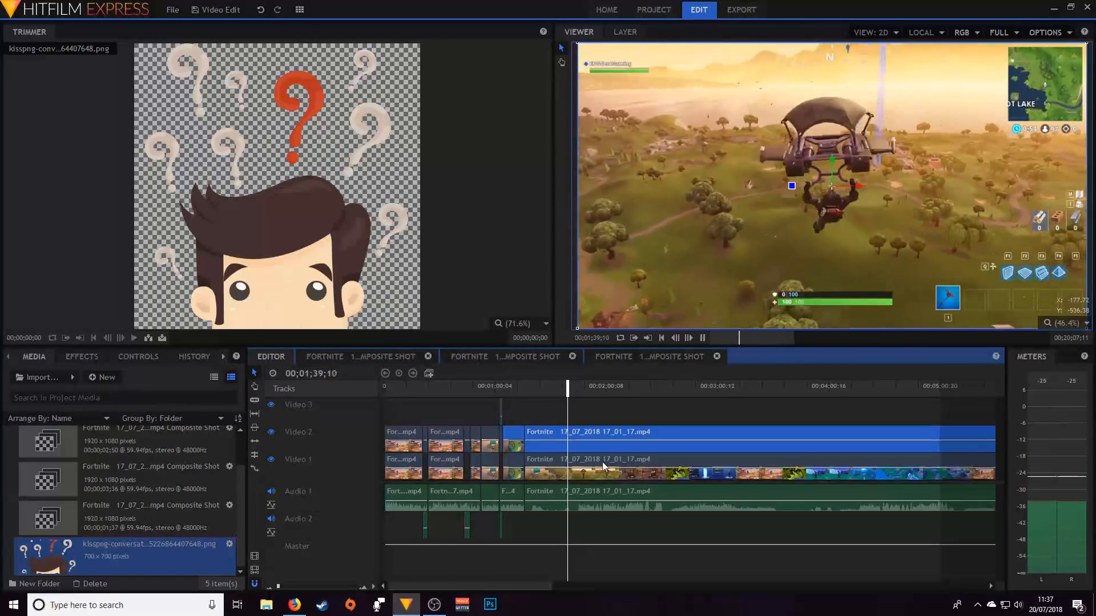
{"action": "key", "text": "space"}
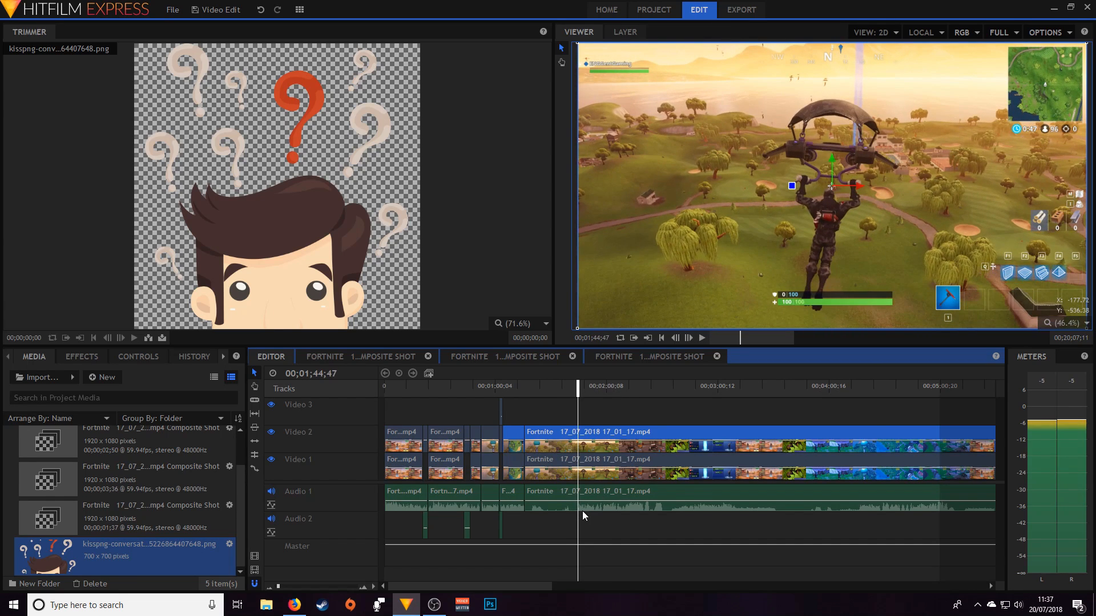
{"action": "key", "text": "space"}
{"action": "right_click", "coordinate": [579, 507]}
{"action": "left_click", "coordinate": [597, 467]}
{"action": "right_click", "coordinate": [579, 470]}
{"action": "left_click", "coordinate": [597, 415]}
{"action": "right_click", "coordinate": [580, 436]}
{"action": "left_click", "coordinate": [606, 562]}
{"action": "left_click", "coordinate": [599, 557]}
Step: Delete the segment between the two cuts on all tracks and move the remaining footage back to 00;01;15;40 to close the gap
{"action": "left_click", "coordinate": [548, 432]}
{"action": "left_click", "coordinate": [556, 527]}
{"action": "left_click_drag", "start_coordinate": [550, 421], "coordinate": [554, 515]}
{"action": "right_click", "coordinate": [549, 494]}
{"action": "left_click", "coordinate": [573, 374]}
{"action": "left_click_drag", "start_coordinate": [604, 409], "coordinate": [697, 519]}
{"action": "left_click_drag", "start_coordinate": [733, 438], "coordinate": [680, 437]}
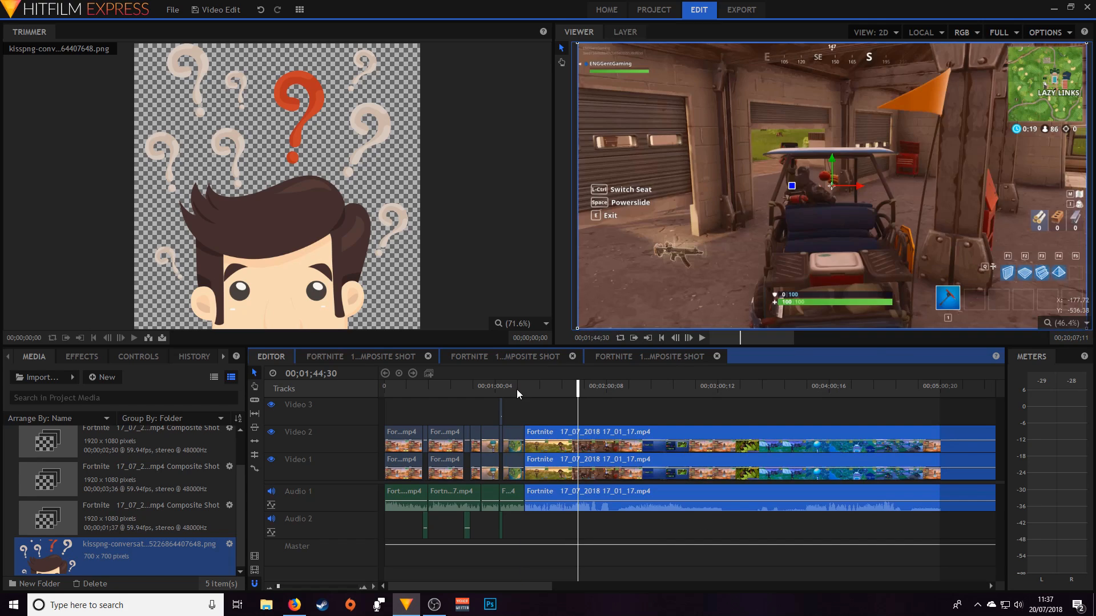
Step: Play the sequence across the closed gap and on through the elimination in the garage
{"action": "left_click", "coordinate": [516, 390]}
{"action": "key", "text": "space"}
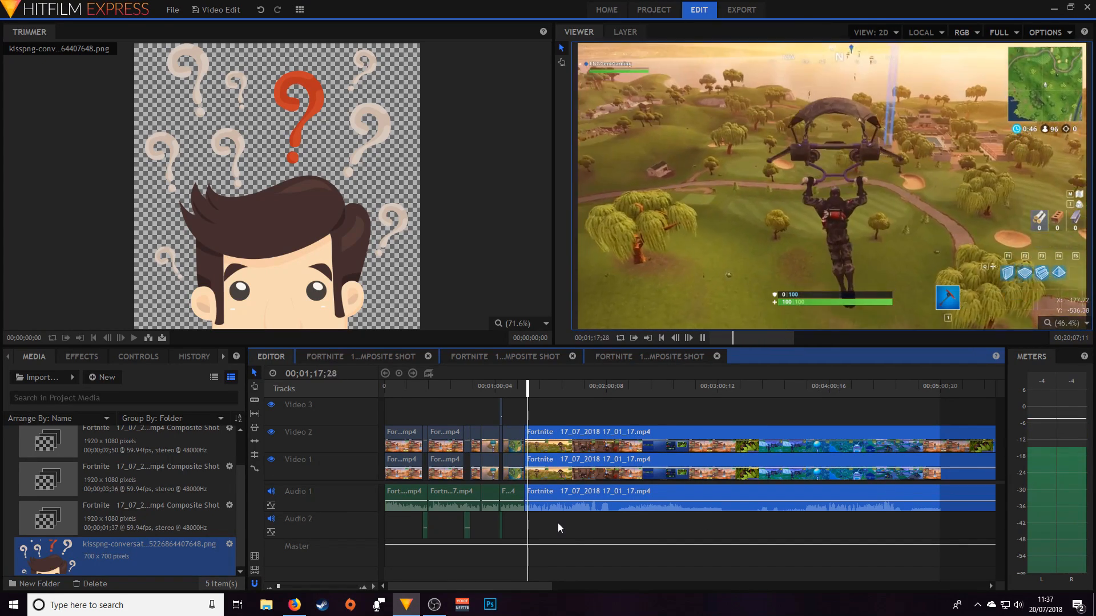
{"action": "left_click_drag", "start_coordinate": [533, 387], "coordinate": [576, 389]}
{"action": "key", "text": "space"}
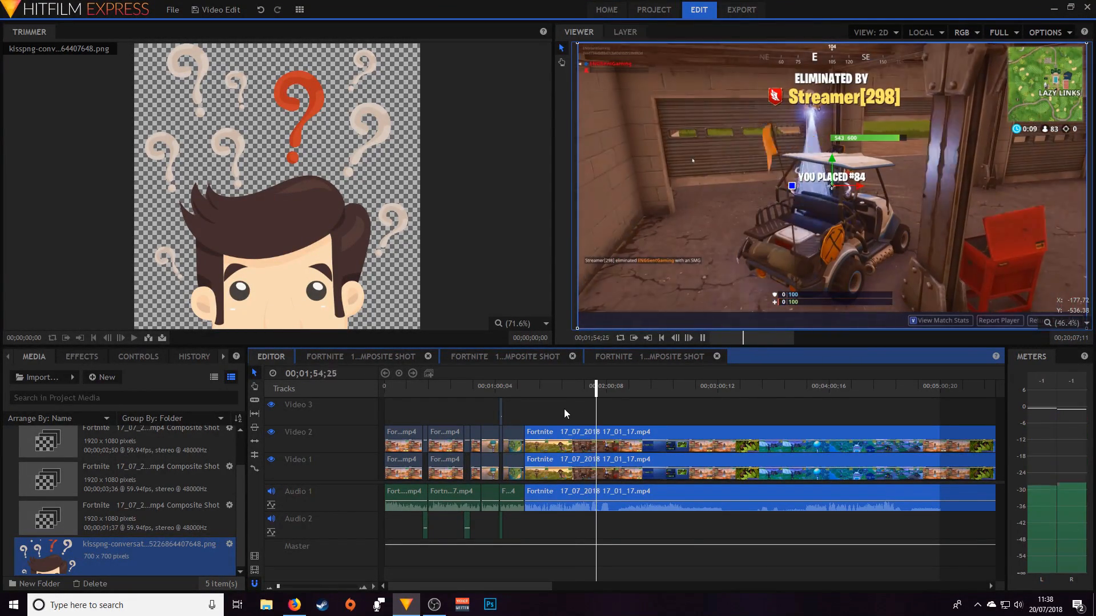
{"action": "key", "text": "space"}
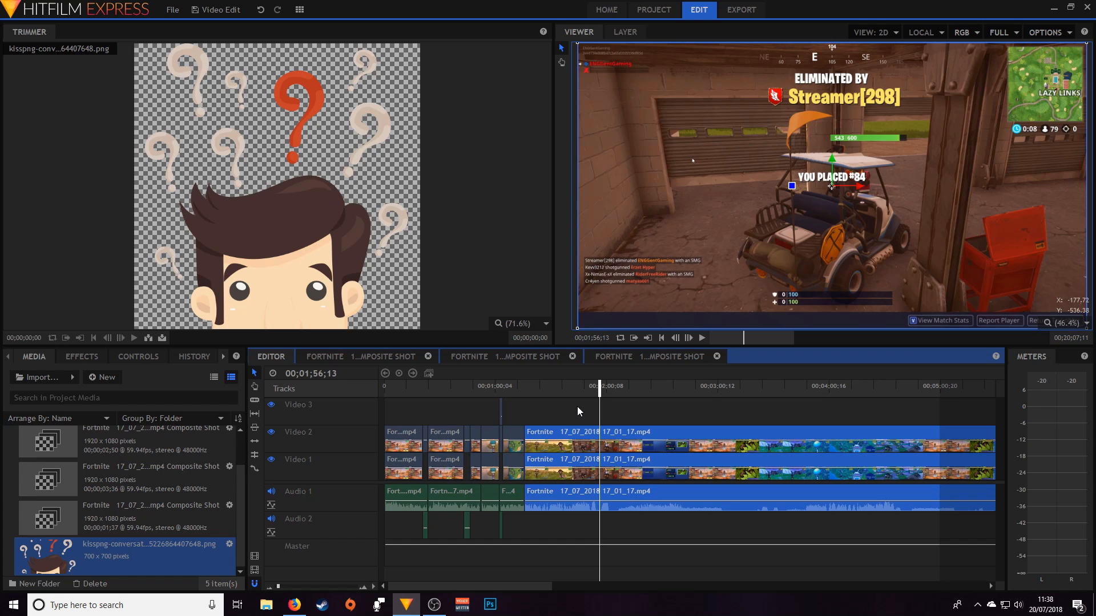
Step: Slice the Fortnite footage on Video 1, Video 2 and Audio 1 at 00;01;48;10, just before the elimination
{"action": "left_click", "coordinate": [584, 386]}
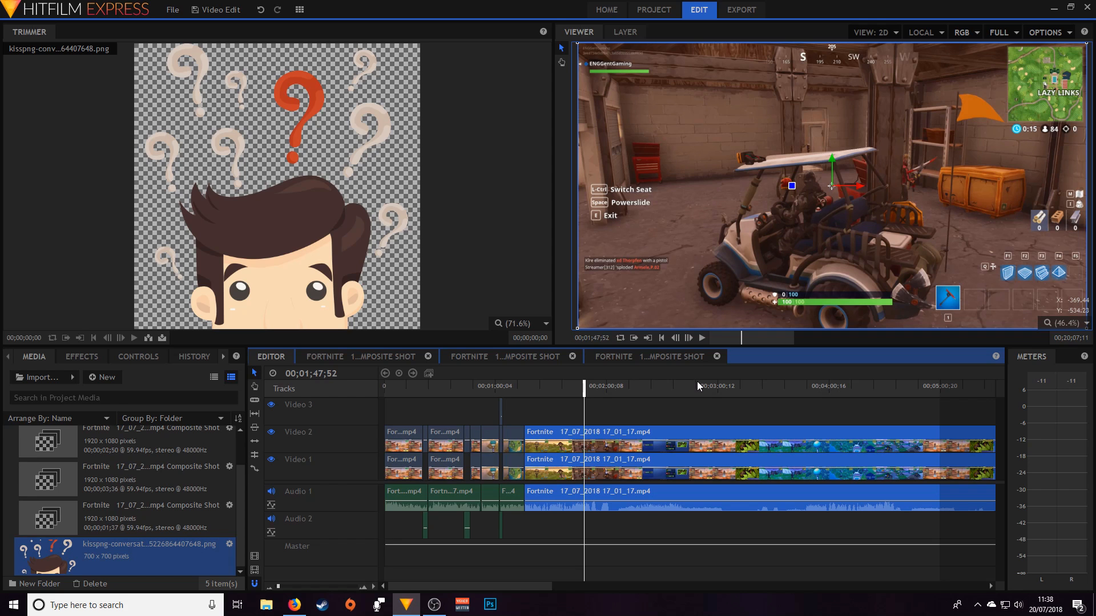
{"action": "key", "text": "space"}
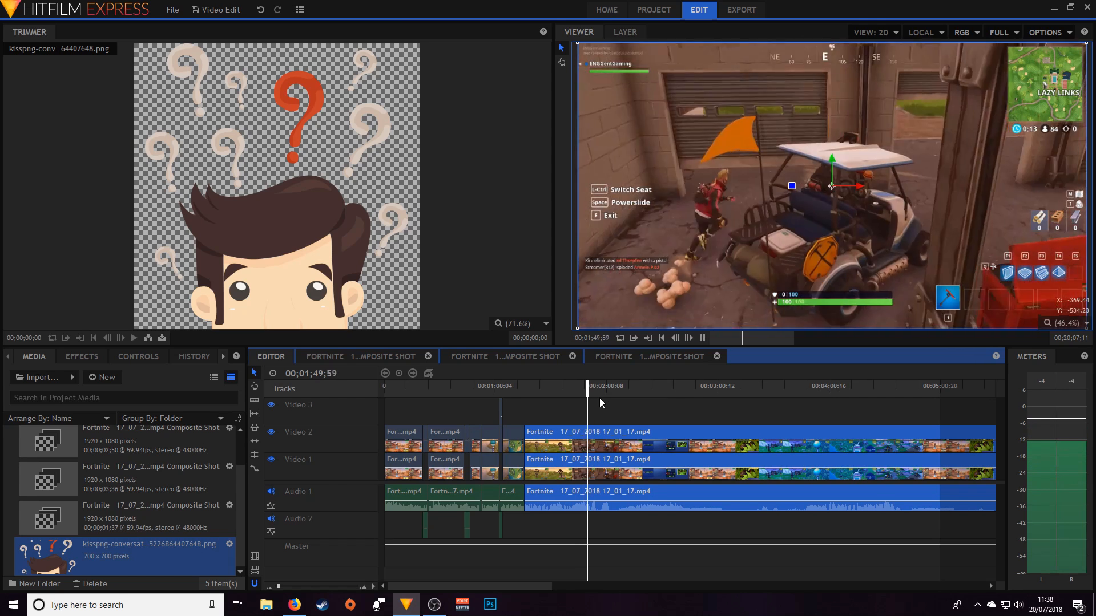
{"action": "left_click_drag", "start_coordinate": [587, 390], "coordinate": [584, 390]}
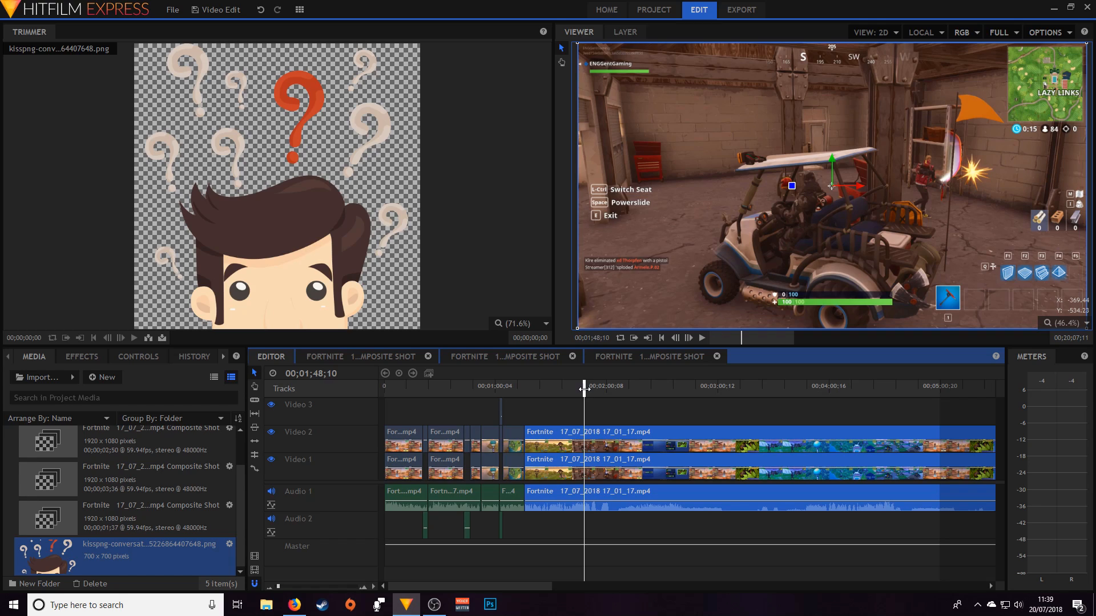
{"action": "right_click", "coordinate": [587, 504]}
{"action": "left_click", "coordinate": [624, 432]}
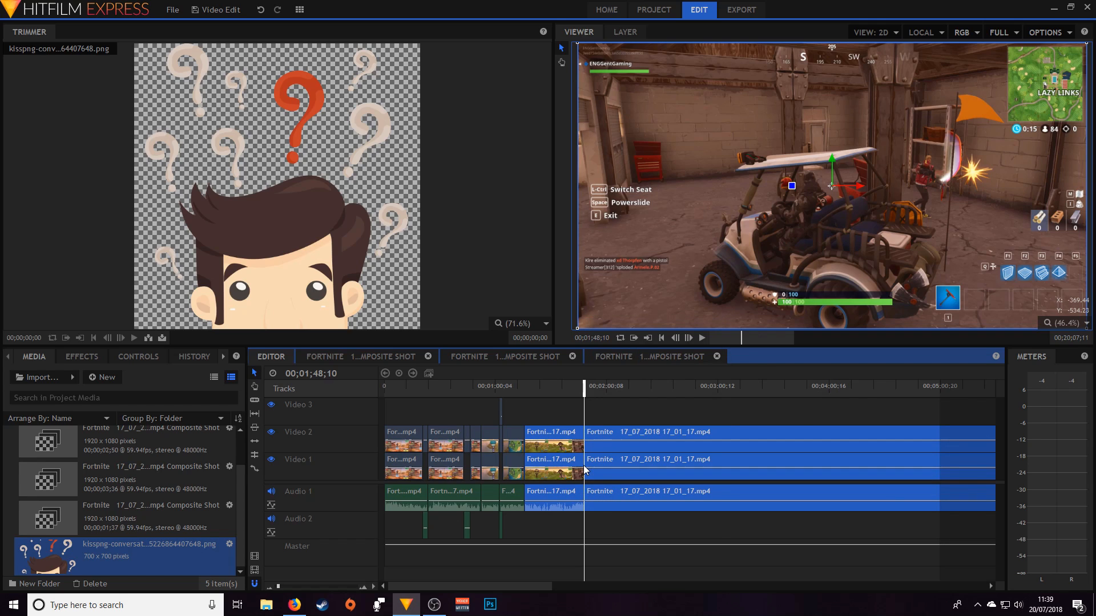
{"action": "key", "text": "ctrl+v"}
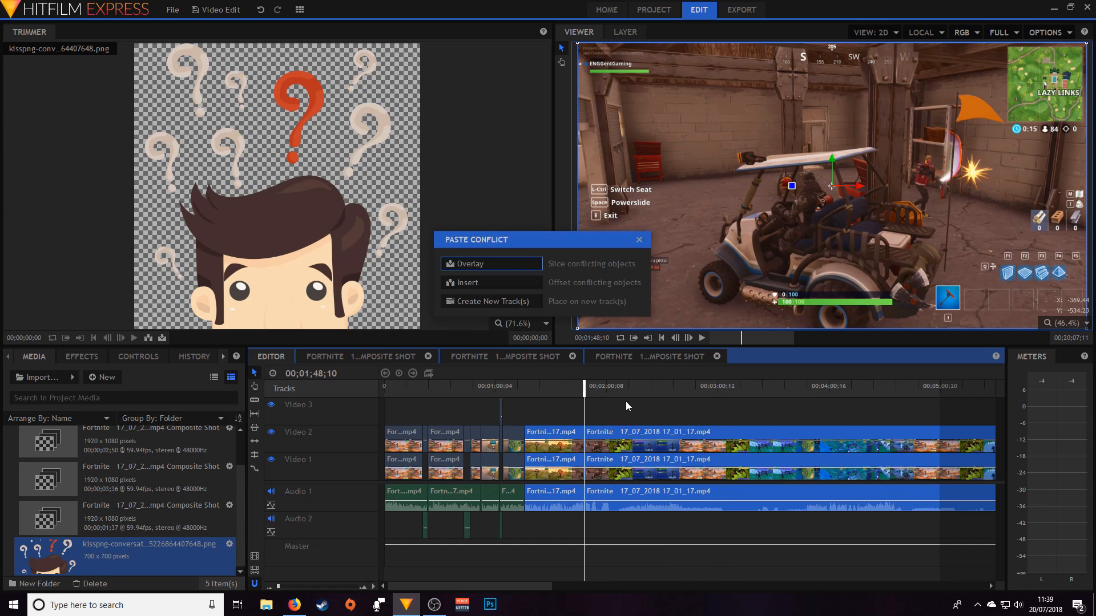
{"action": "left_click", "coordinate": [639, 240]}
{"action": "left_click", "coordinate": [604, 419]}
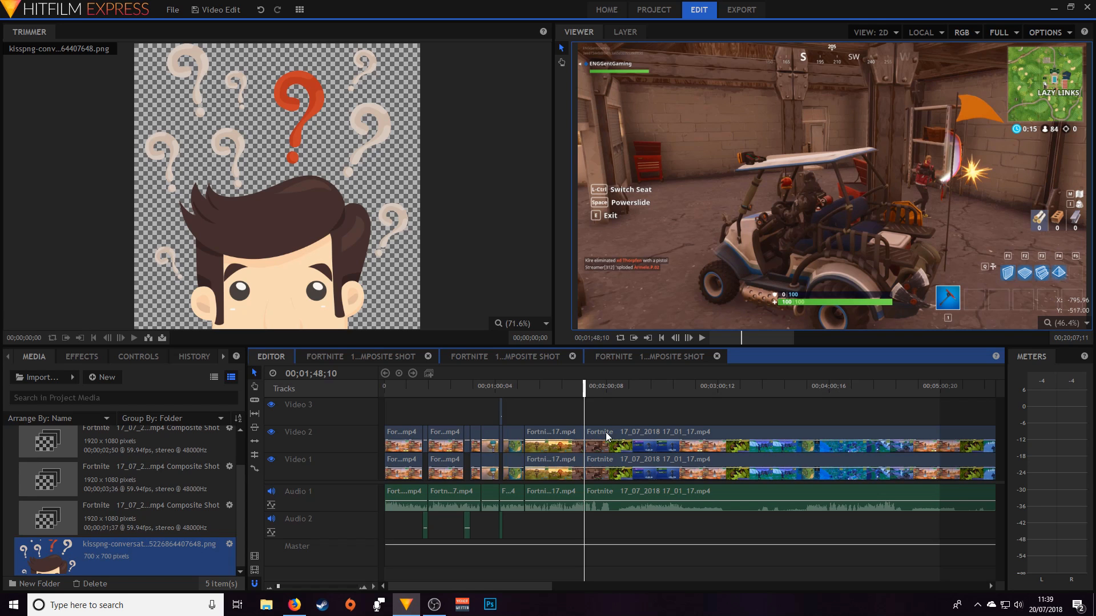
Step: Replay the footage after the 00;01;48;10 cut to find where the elimination moment ends
{"action": "key", "text": "space"}
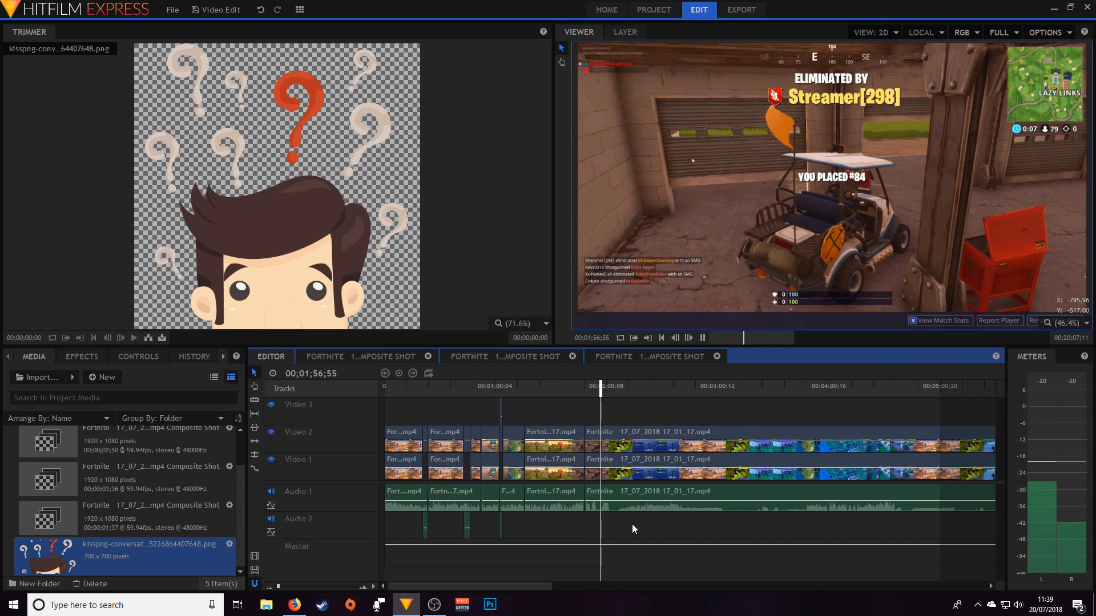
{"action": "key", "text": "space"}
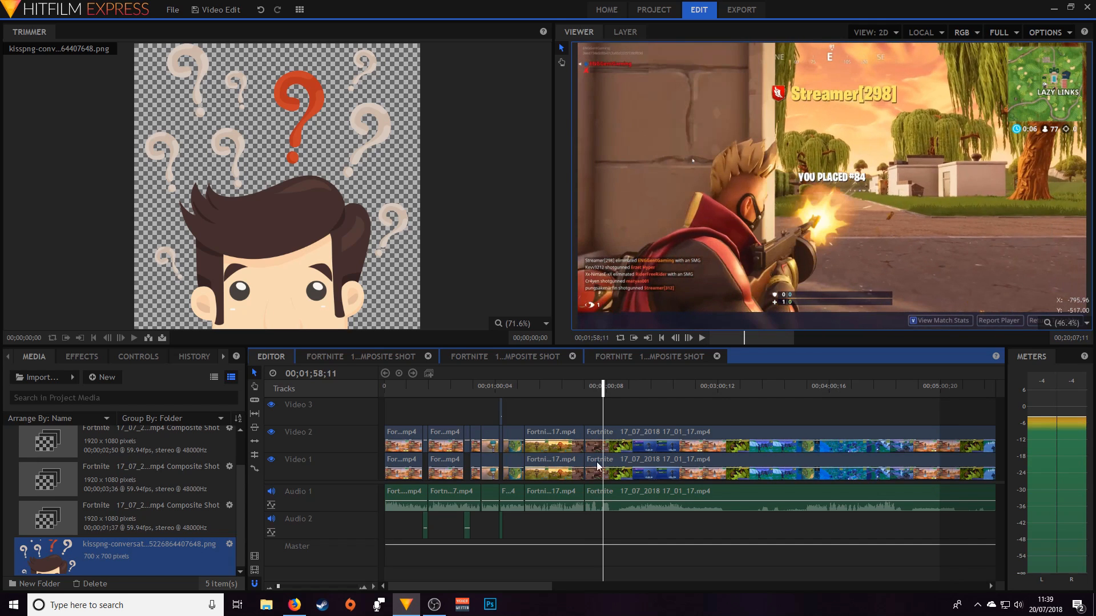
{"action": "left_click", "coordinate": [588, 393]}
{"action": "key", "text": "space"}
{"action": "left_click", "coordinate": [601, 394]}
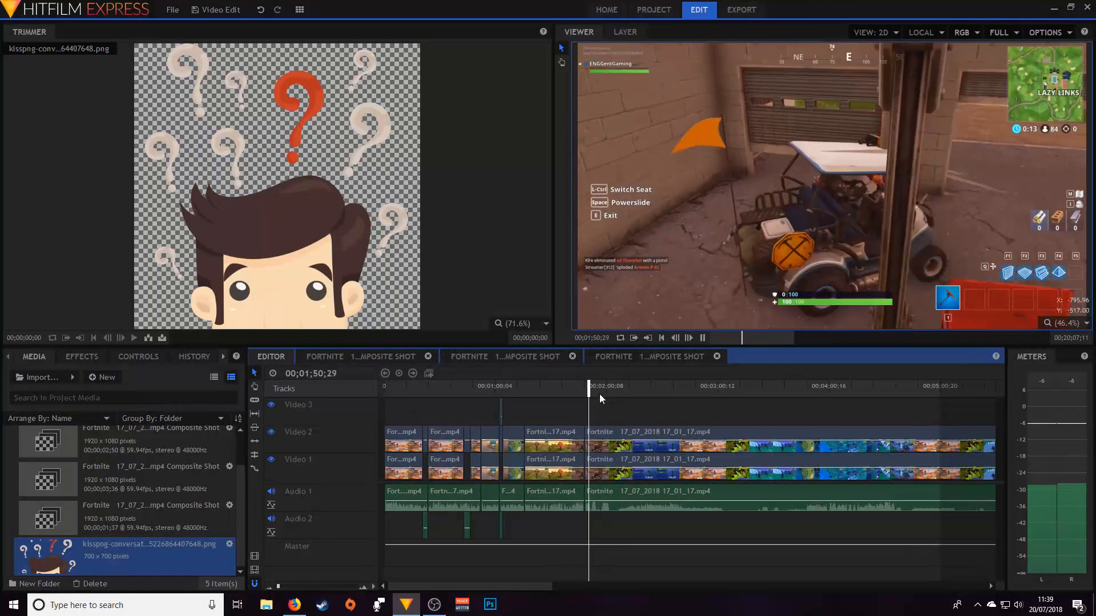
{"action": "left_click", "coordinate": [587, 393]}
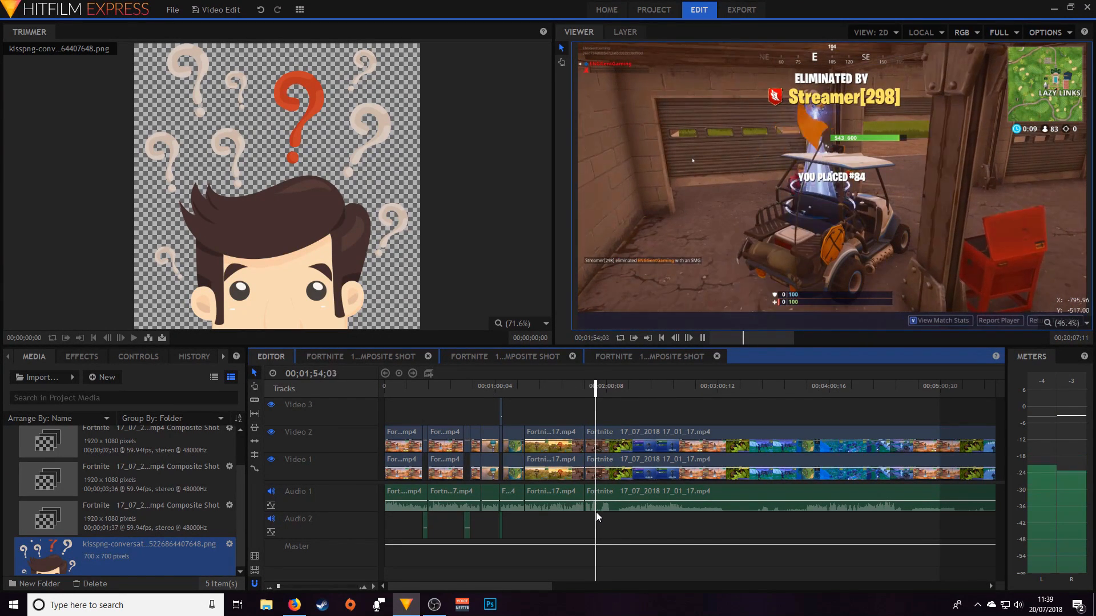
Step: Slice the Fortnite footage on Video 1, Video 2 and Audio 1 at 00;01;54;34, just after the elimination
{"action": "key", "text": "space"}
{"action": "right_click", "coordinate": [597, 509]}
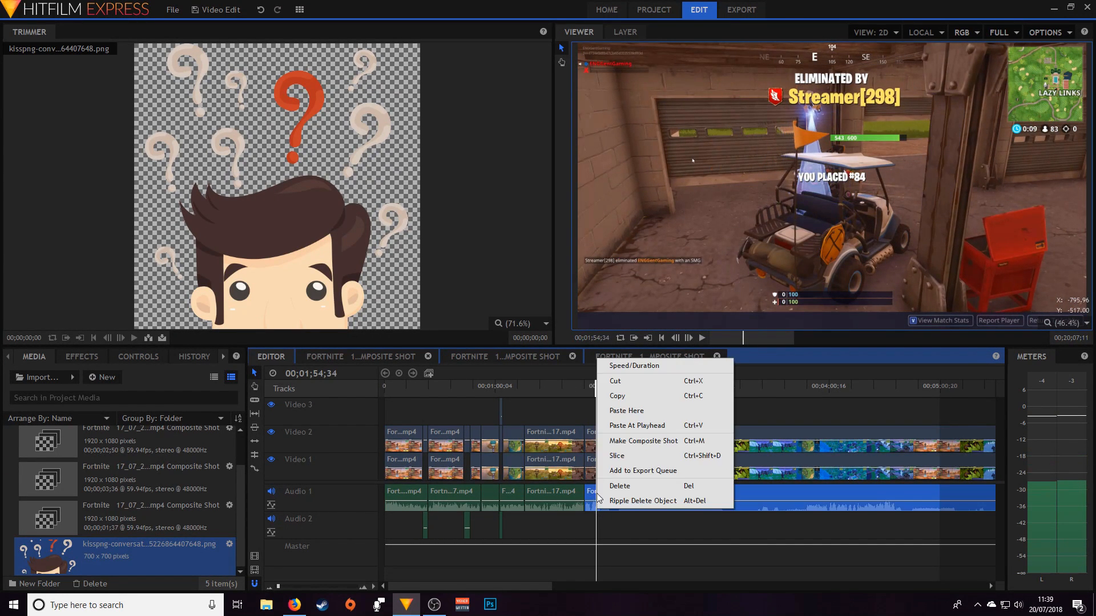
{"action": "left_click", "coordinate": [607, 521]}
{"action": "left_click", "coordinate": [605, 502]}
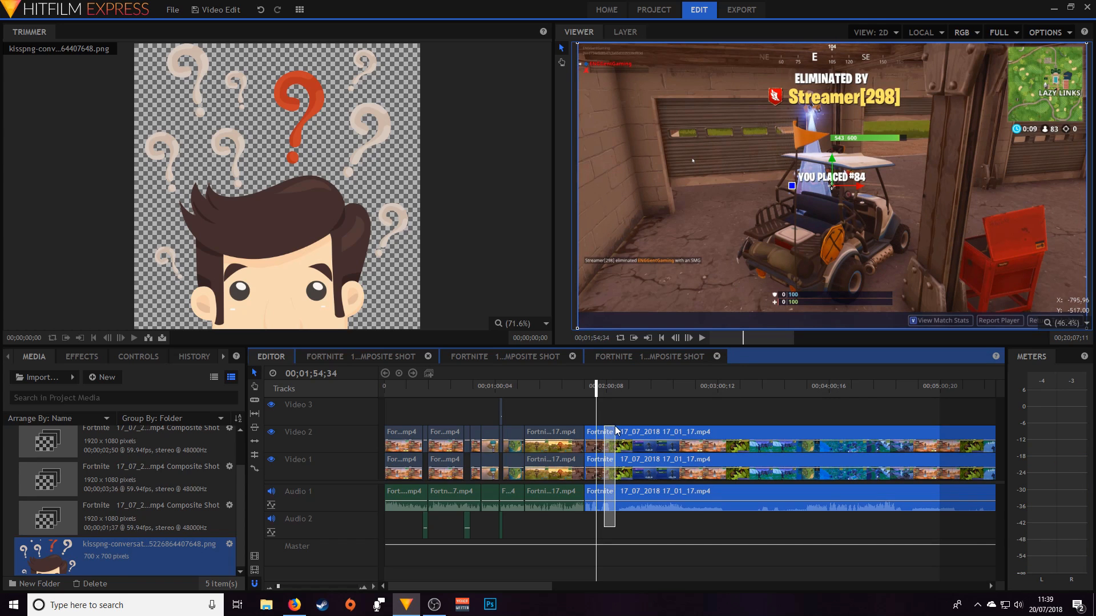
{"action": "right_click", "coordinate": [595, 503]}
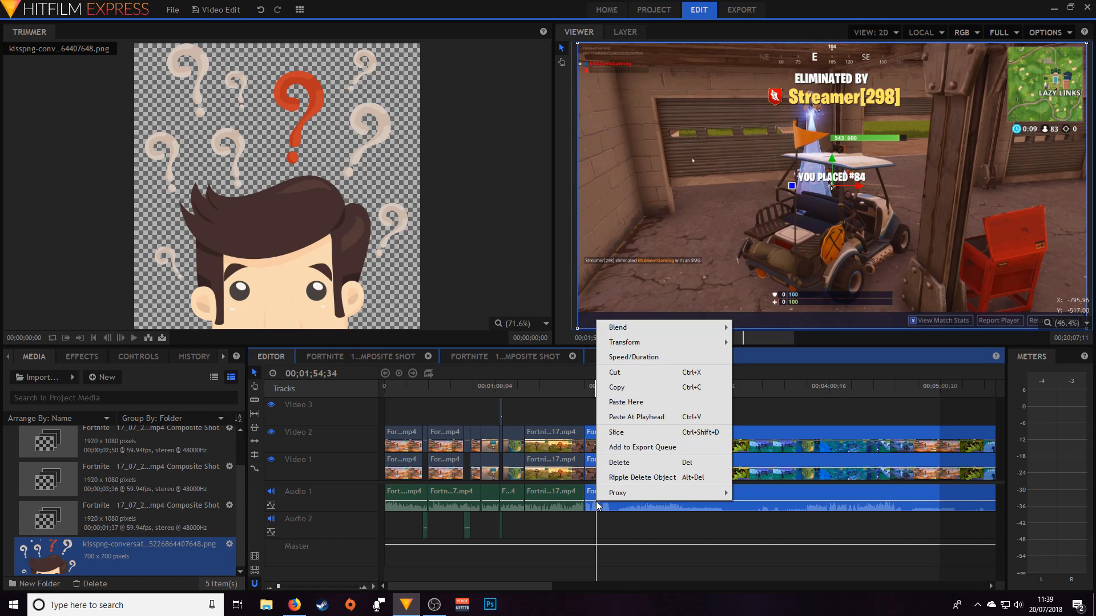
{"action": "left_click", "coordinate": [621, 439]}
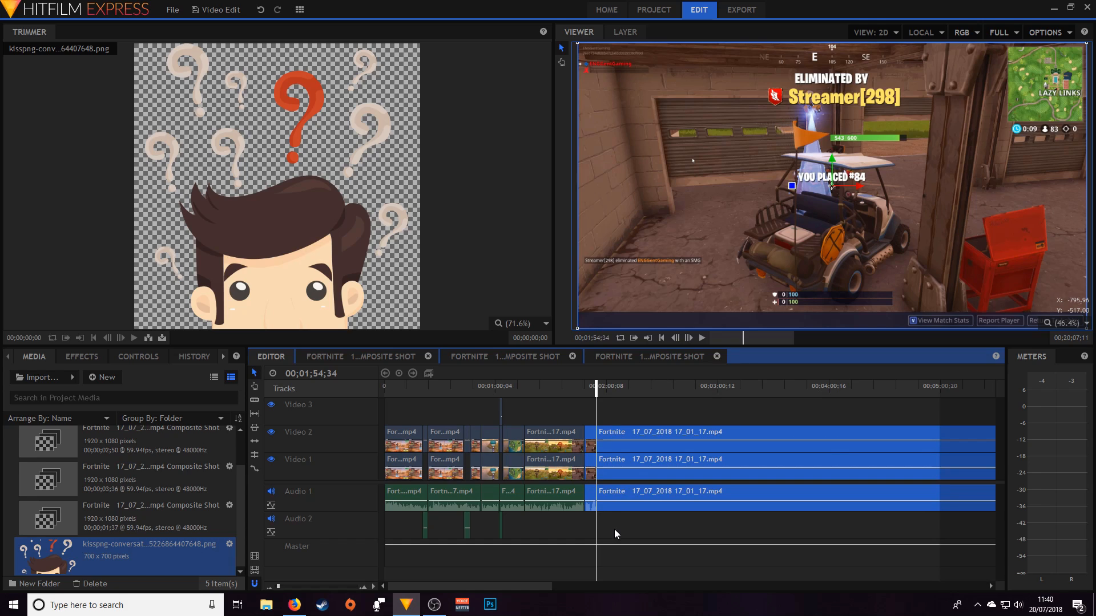
{"action": "left_click", "coordinate": [580, 405]}
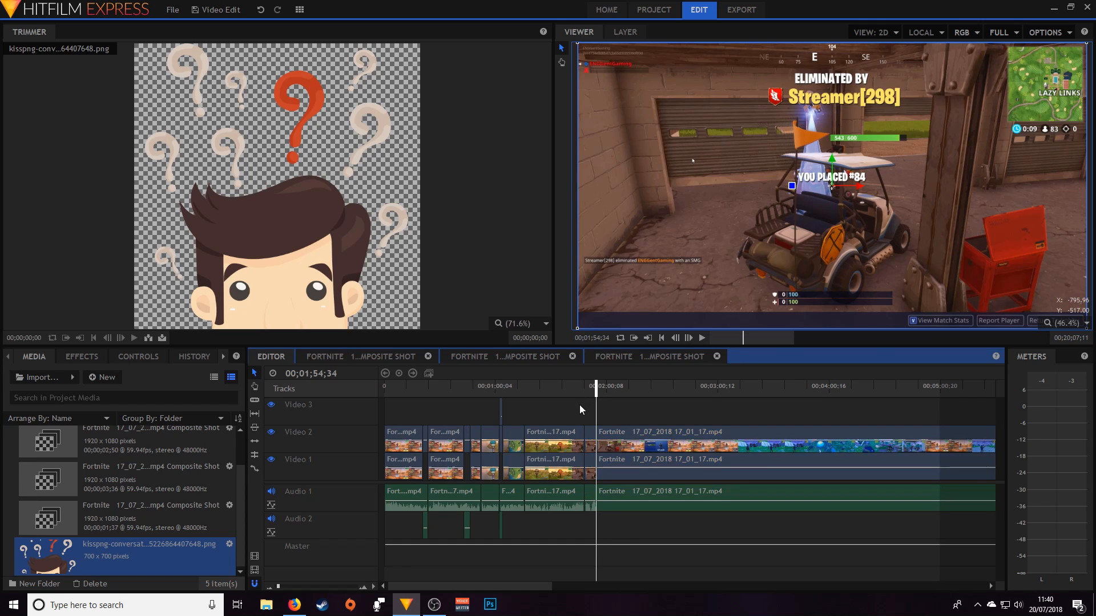
Step: Delete the Video 2 part of the short elimination segment and copy its Video 1 and Audio 1 parts
{"action": "left_click", "coordinate": [591, 435]}
{"action": "right_click", "coordinate": [591, 436]}
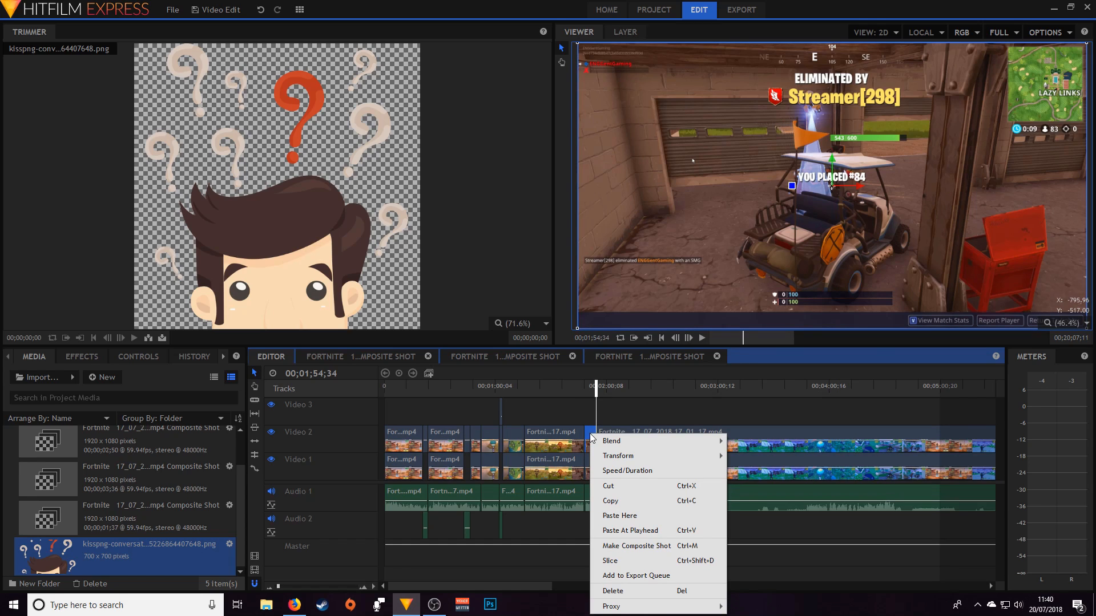
{"action": "left_click", "coordinate": [624, 596]}
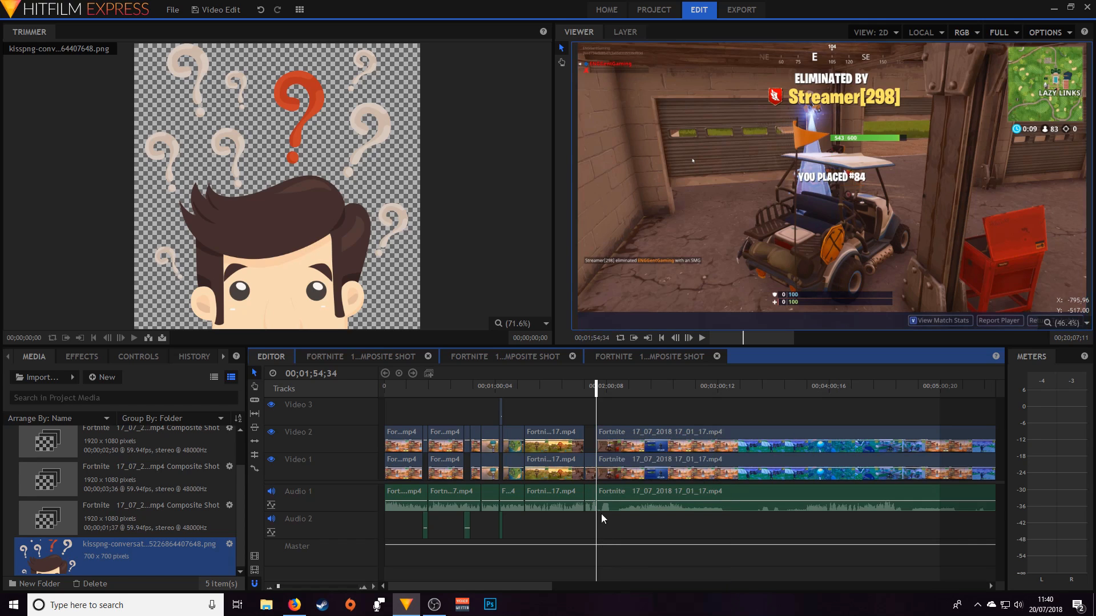
{"action": "left_click_drag", "start_coordinate": [591, 443], "coordinate": [590, 512]}
{"action": "right_click", "coordinate": [591, 494]}
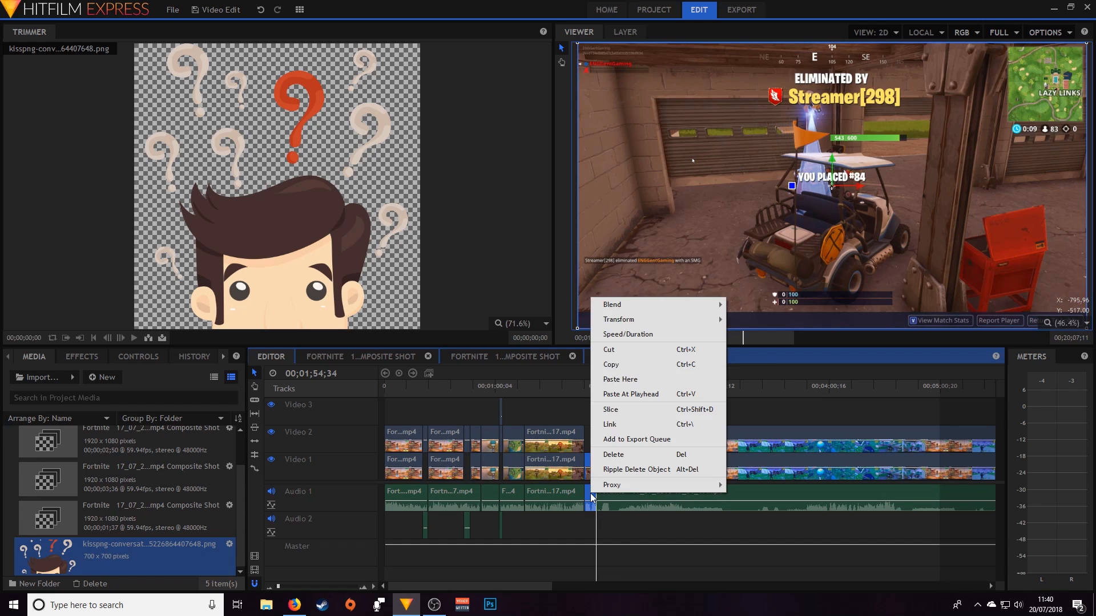
{"action": "left_click", "coordinate": [615, 366]}
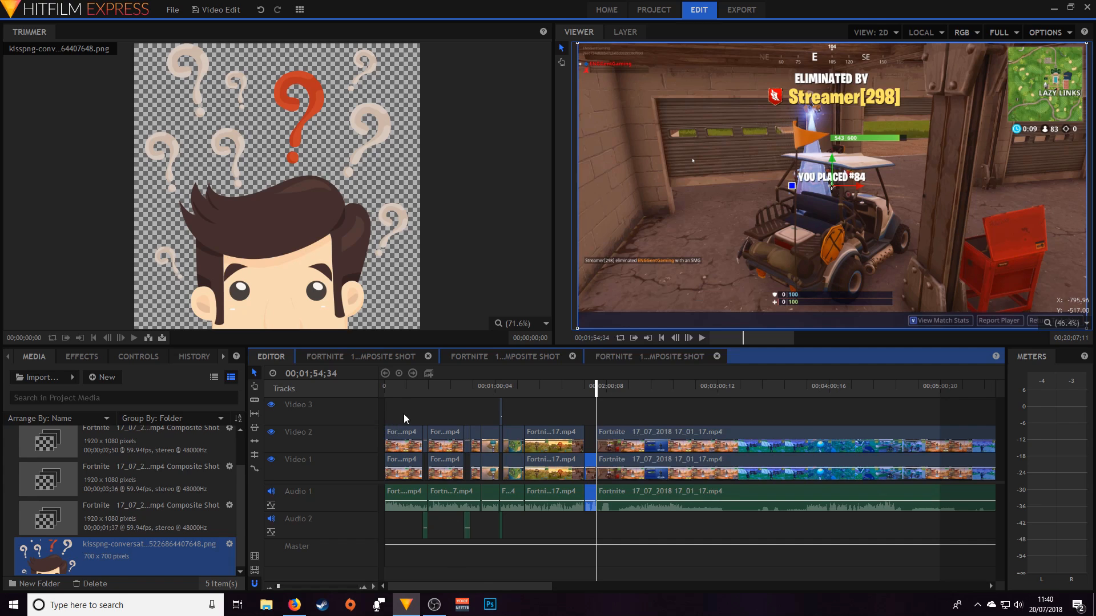
Step: Shift all timeline clips about 24 seconds later to leave a gap at the start, and return the playhead to 00;00;00;00
{"action": "key", "text": "ctrl+a"}
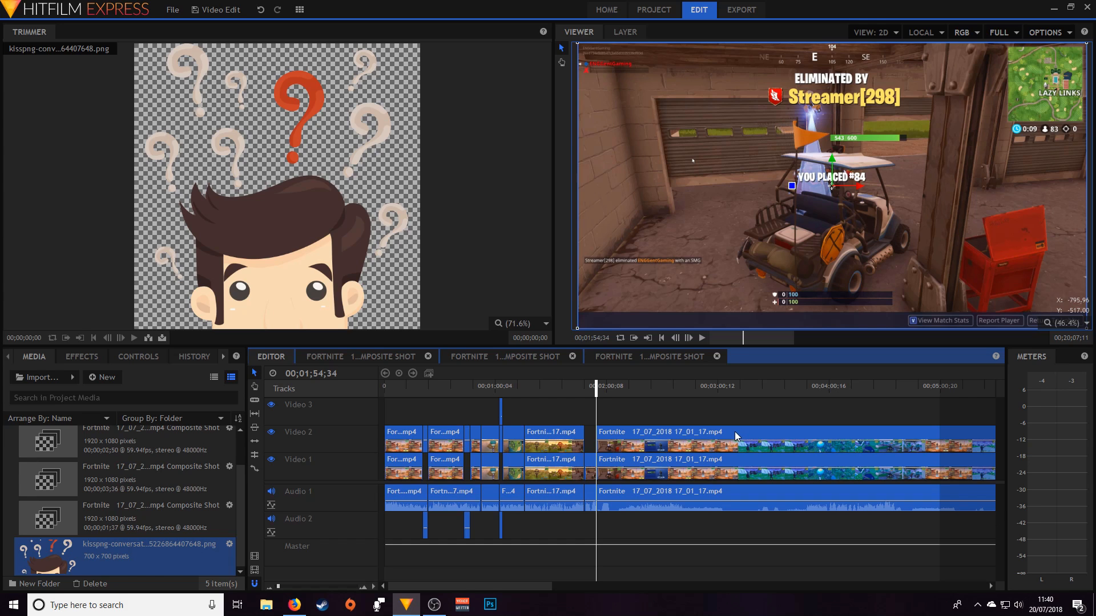
{"action": "left_click_drag", "start_coordinate": [735, 431], "coordinate": [778, 436]}
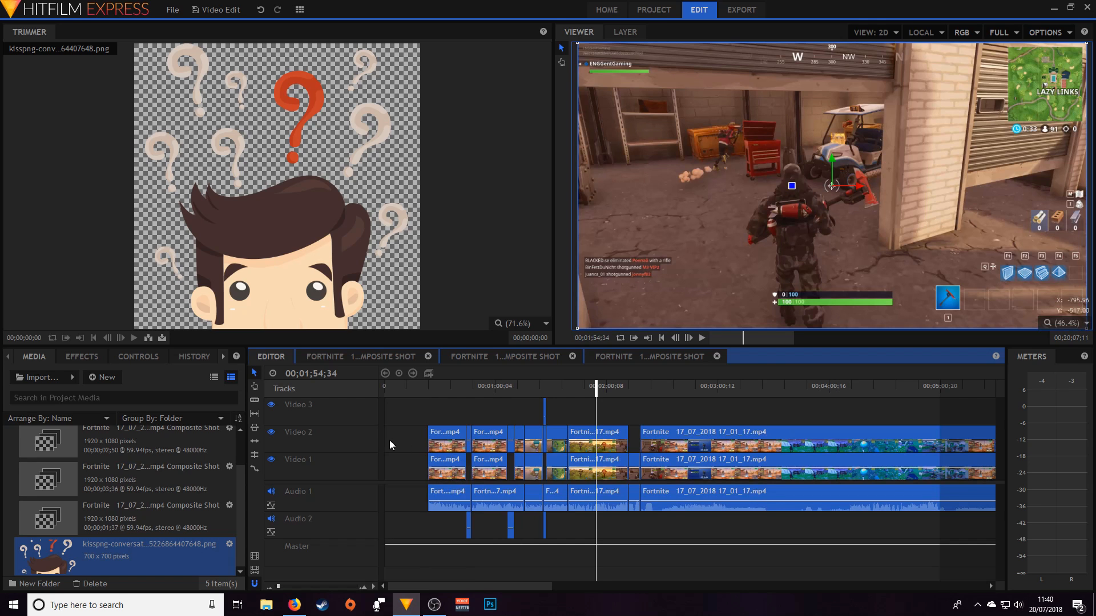
{"action": "left_click", "coordinate": [390, 440]}
{"action": "left_click_drag", "start_coordinate": [597, 391], "coordinate": [193, 418]}
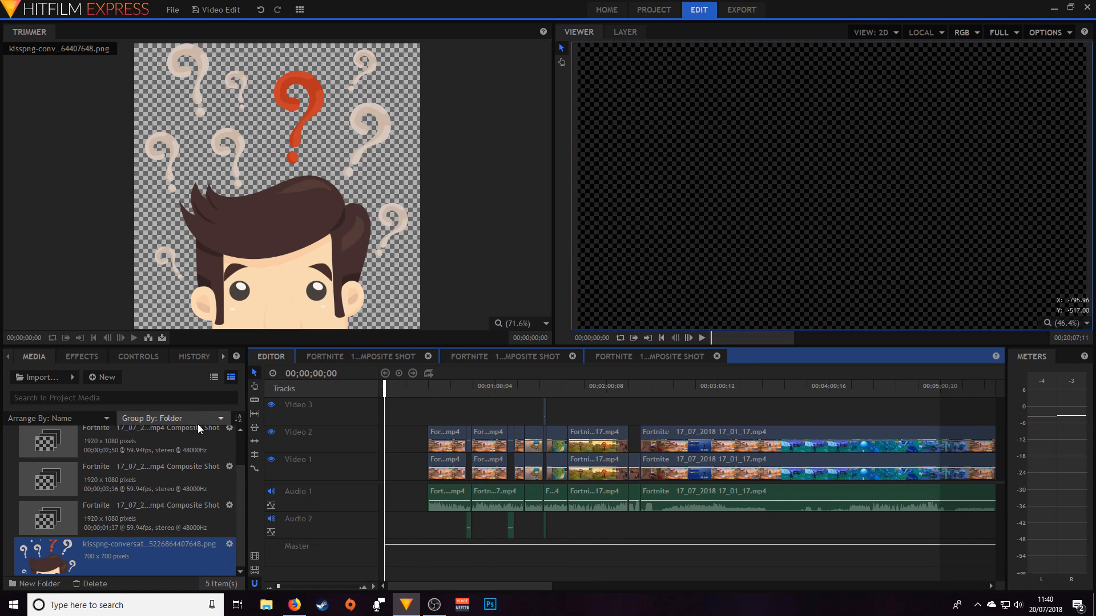
Step: Paste the copied elimination segment at the start of the timeline and move all other clips earlier to close the gap behind it
{"action": "right_click", "coordinate": [382, 443]}
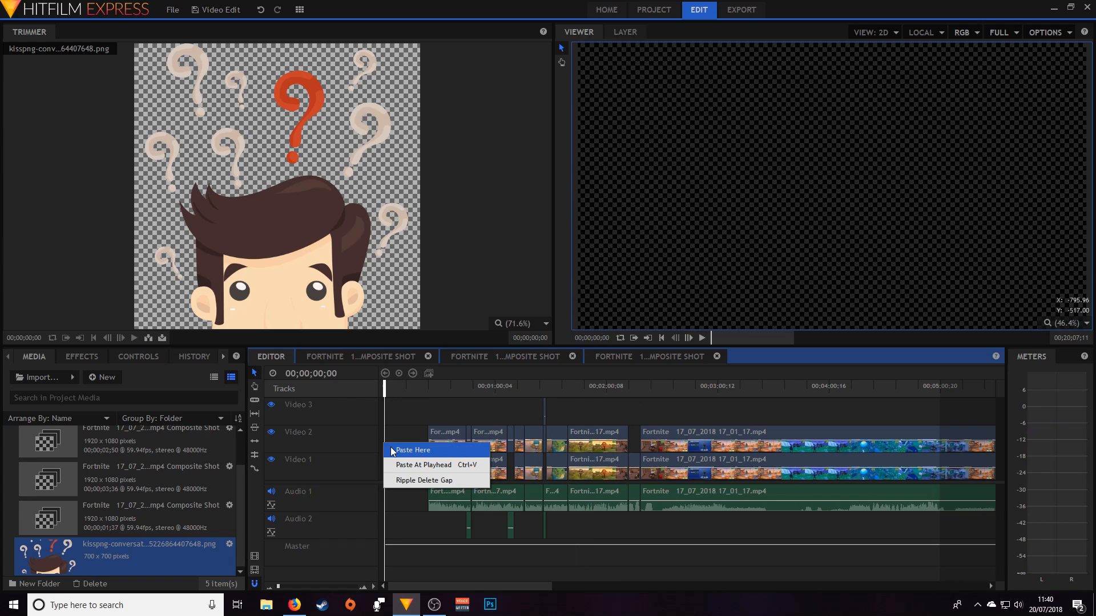
{"action": "left_click", "coordinate": [393, 449]}
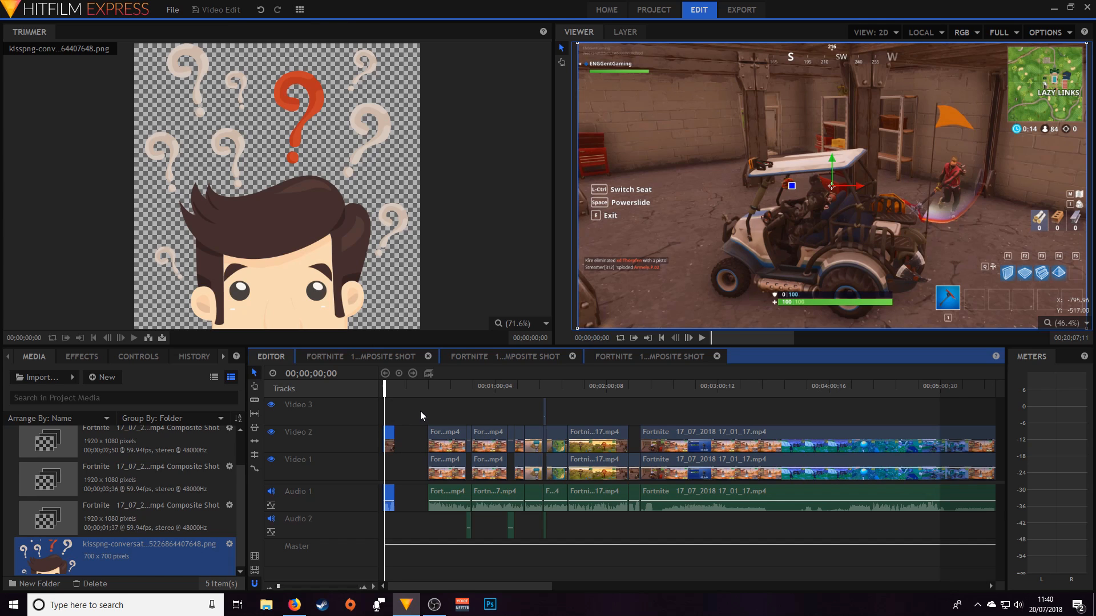
{"action": "left_click_drag", "start_coordinate": [422, 405], "coordinate": [529, 523]}
{"action": "left_click_drag", "start_coordinate": [861, 585], "coordinate": [402, 586]}
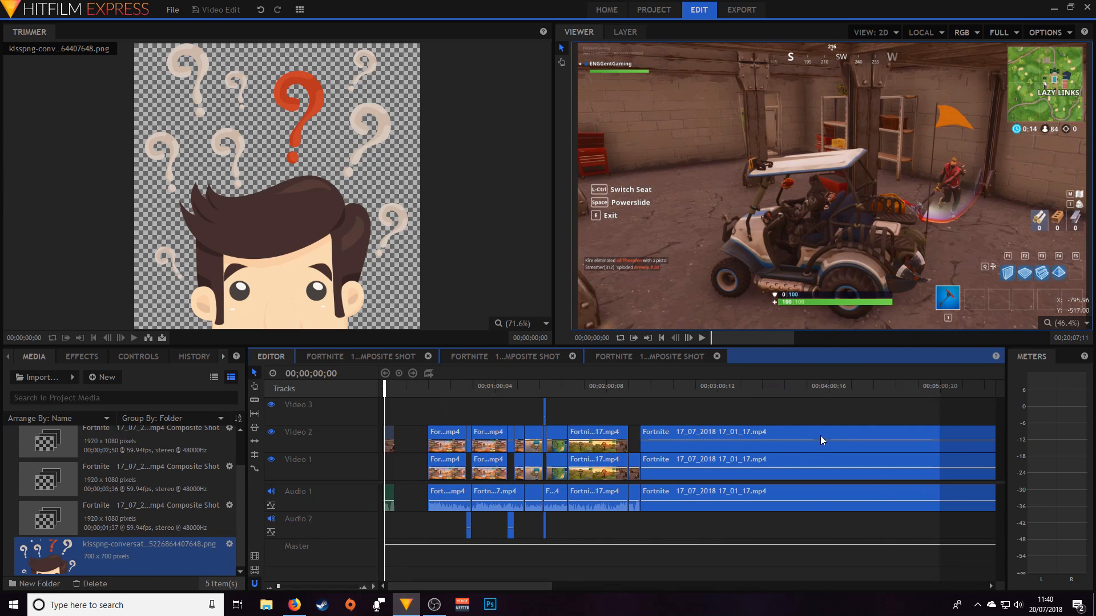
{"action": "mouse_move", "coordinate": [806, 433]}
{"action": "left_mouse_down"}
{"action": "mouse_move", "coordinate": [774, 440]}
{"action": "mouse_move", "coordinate": [791, 443]}
{"action": "left_mouse_up"}
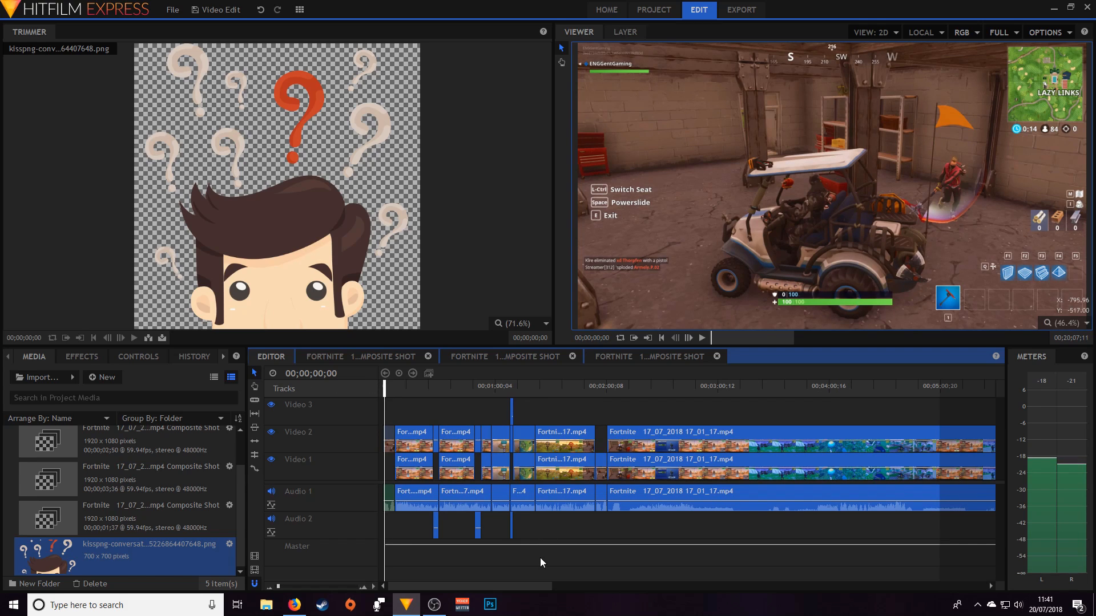
{"action": "key", "text": "space"}
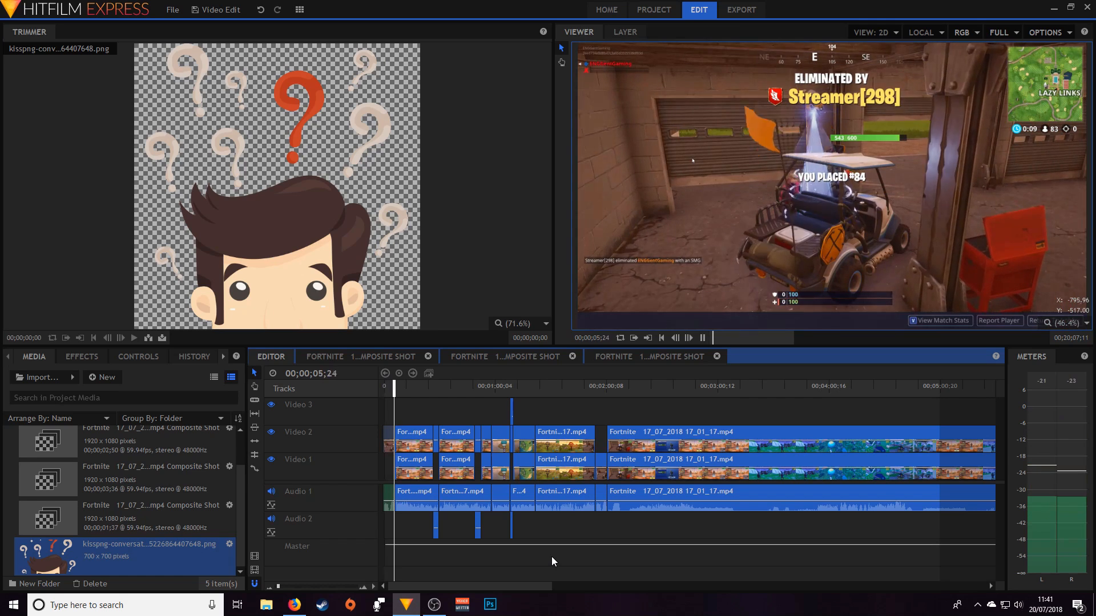
{"action": "key", "text": "space"}
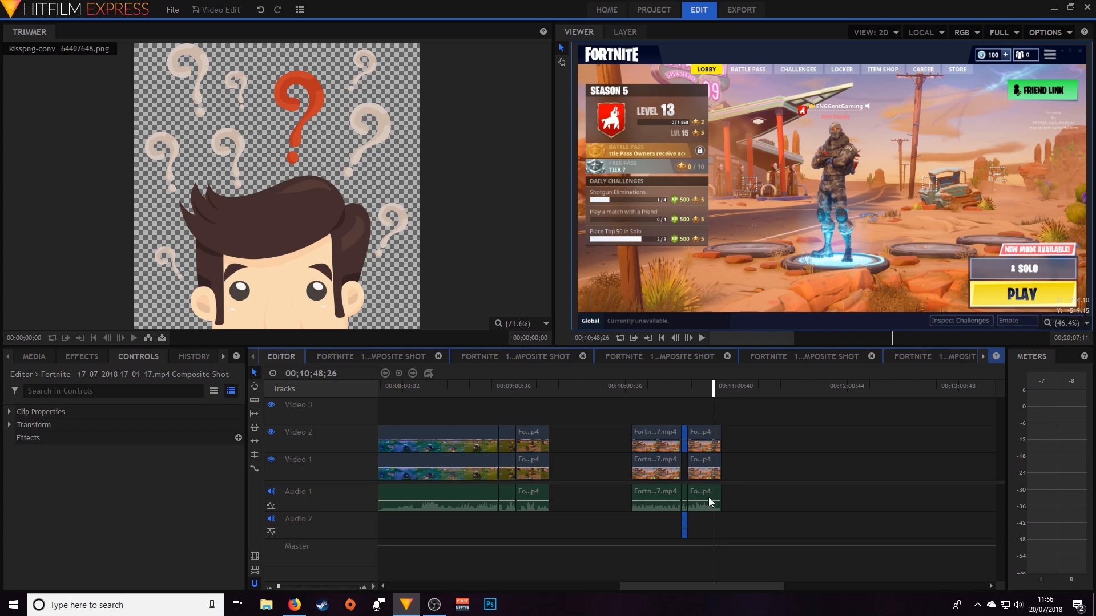
Step: Play the closing footage from 00;10;44;00 and move the last group of clips on all tracks earlier to close the gap before it
{"action": "left_click", "coordinate": [705, 390]}
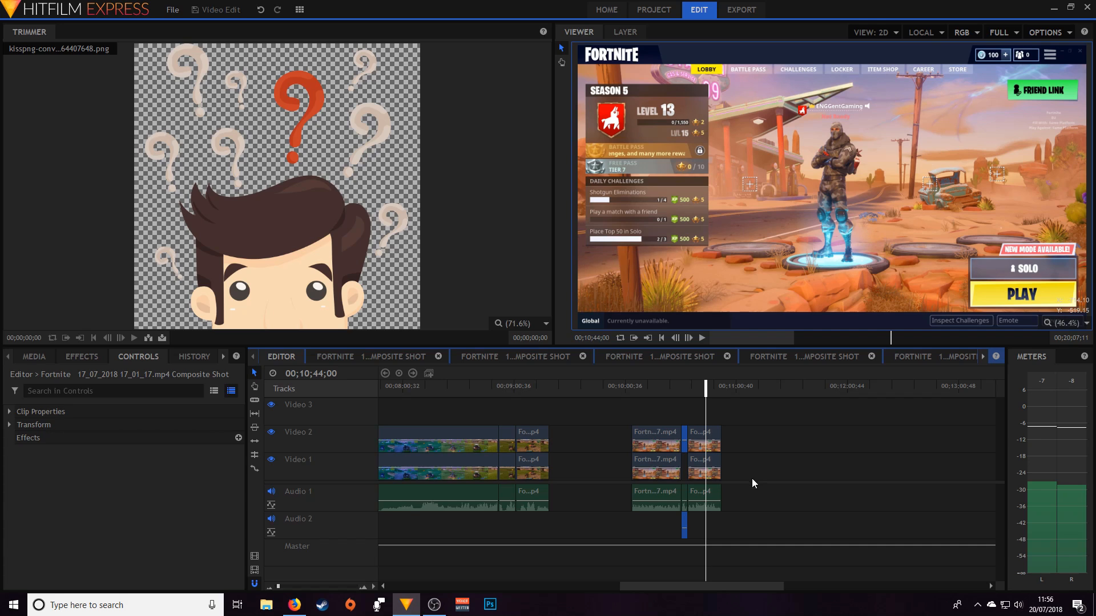
{"action": "key", "text": "space"}
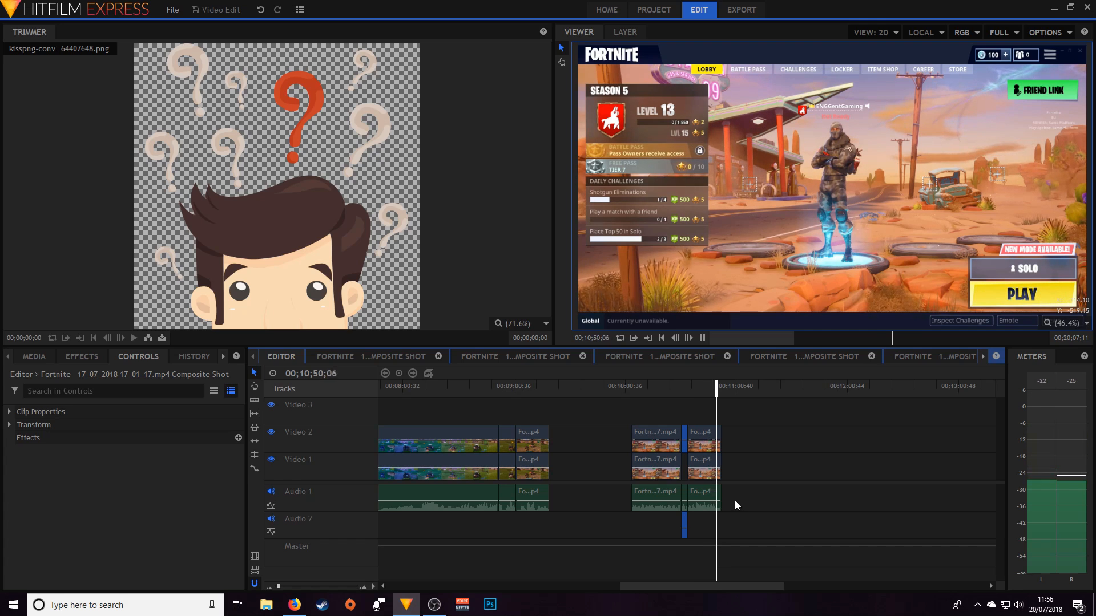
{"action": "key", "text": "space"}
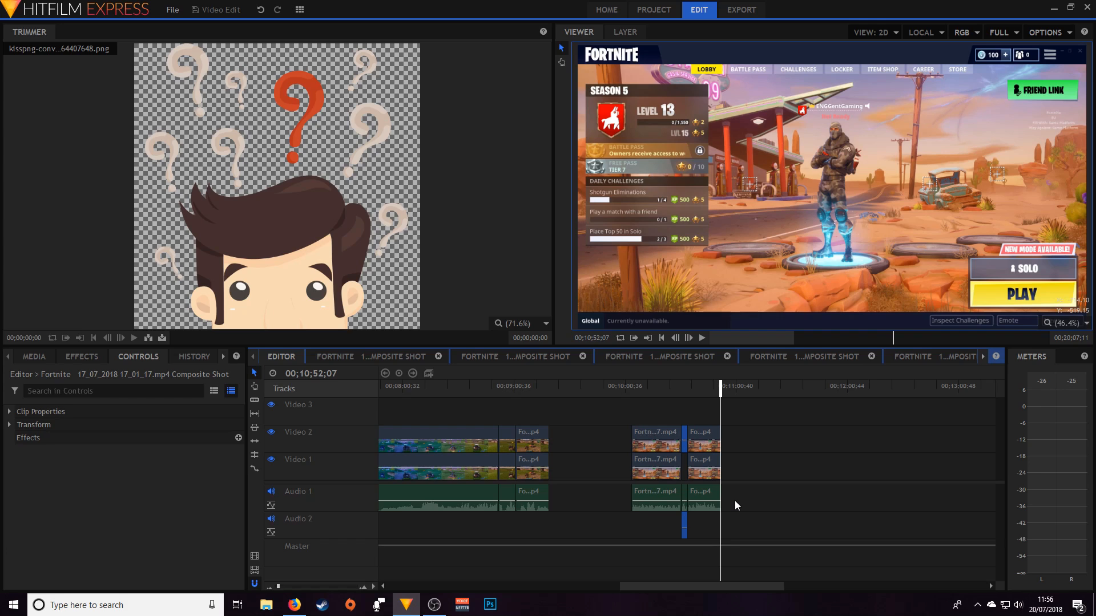
{"action": "left_click_drag", "start_coordinate": [625, 413], "coordinate": [723, 528]}
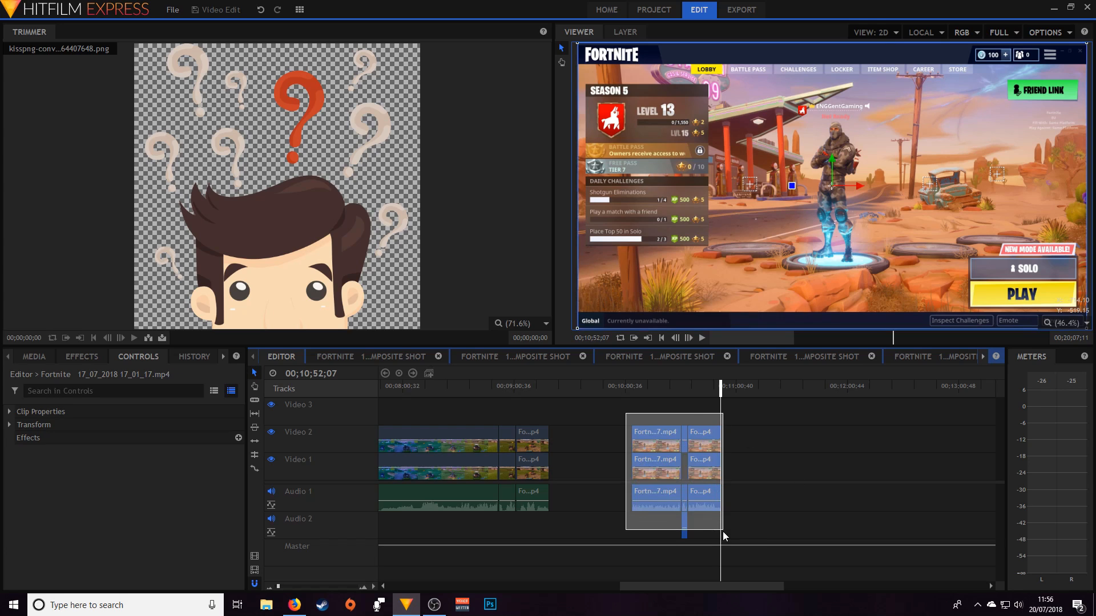
{"action": "left_click_drag", "start_coordinate": [709, 442], "coordinate": [554, 419]}
{"action": "left_click_drag", "start_coordinate": [715, 586], "coordinate": [378, 563]}
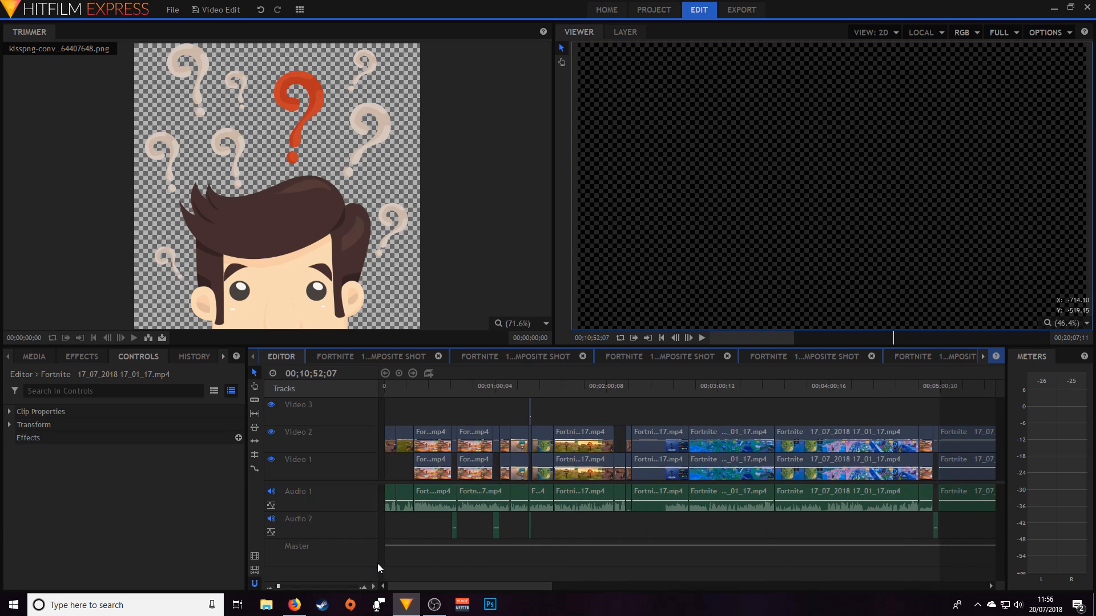
Step: Delete the Video 2 clip at 00;03;08;04 and the longer Video 2 clip directly after it
{"action": "left_click", "coordinate": [389, 391]}
{"action": "left_click_drag", "start_coordinate": [389, 392], "coordinate": [732, 439]}
{"action": "left_click", "coordinate": [754, 438]}
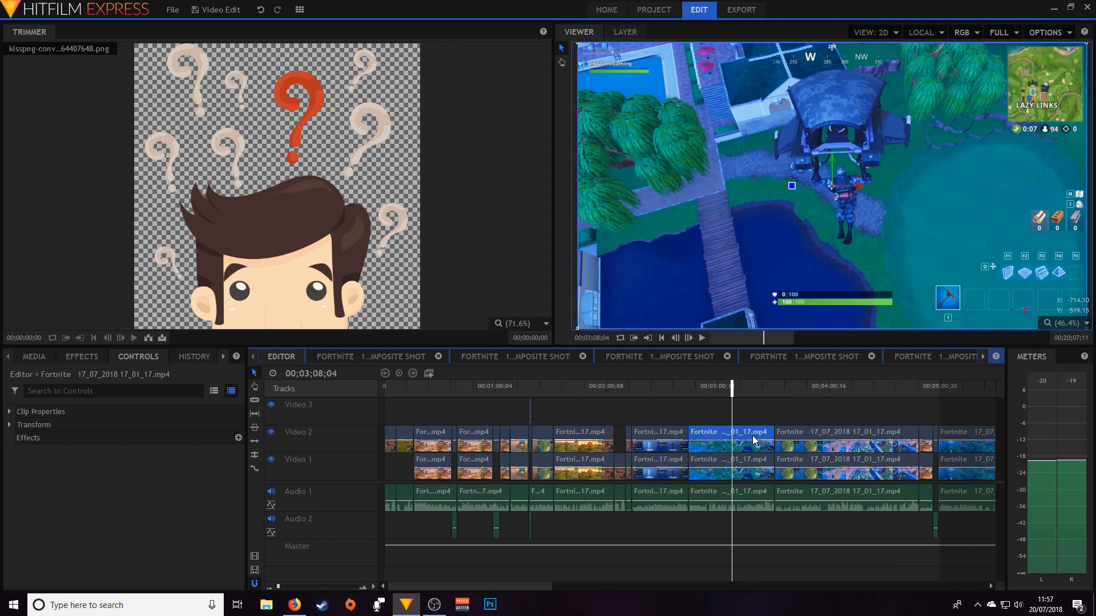
{"action": "right_click", "coordinate": [753, 439]}
{"action": "left_click", "coordinate": [751, 417]}
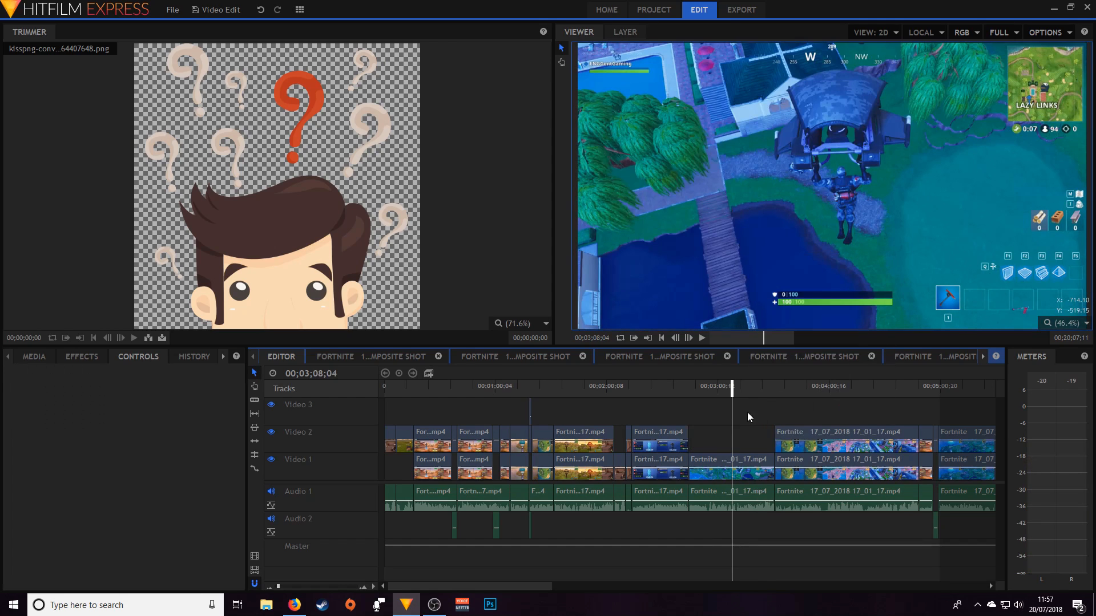
{"action": "left_click", "coordinate": [804, 435]}
{"action": "right_click", "coordinate": [821, 434]}
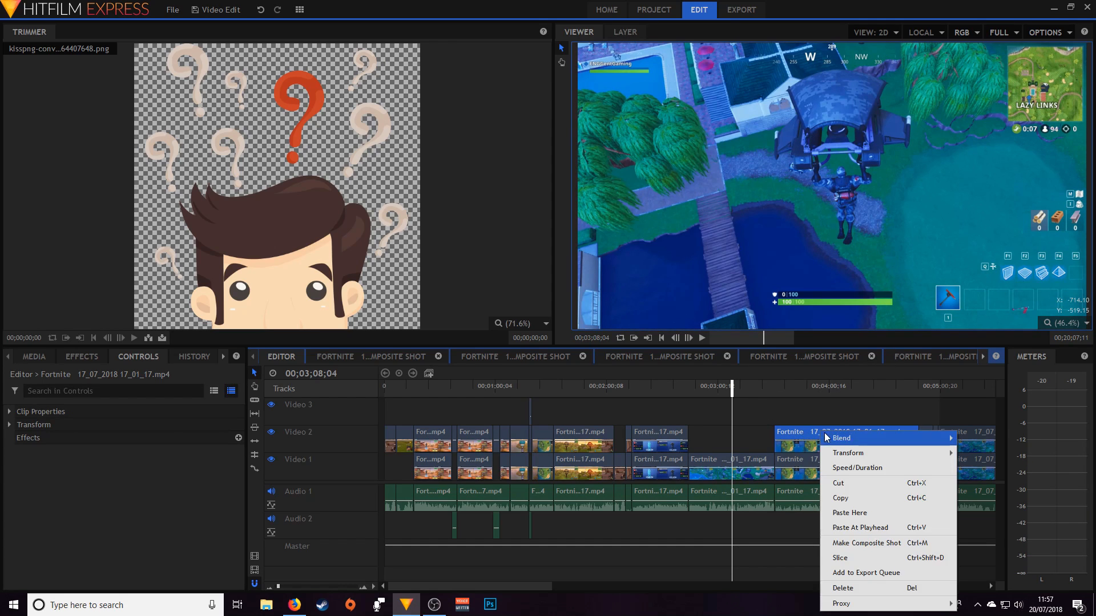
{"action": "left_click", "coordinate": [850, 589]}
Step: Delete the Video 2 Fortnite clip directly before the emptied stretch, from about 00;02;14 to 00;02;44
{"action": "left_click_drag", "start_coordinate": [513, 587], "coordinate": [537, 587]}
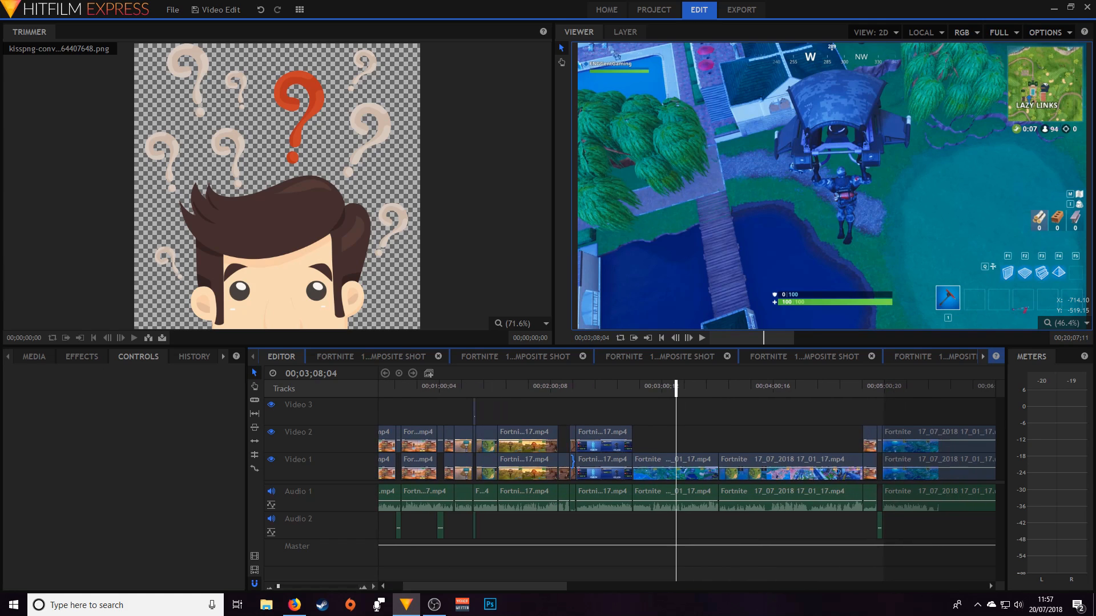
{"action": "left_click", "coordinate": [598, 436]}
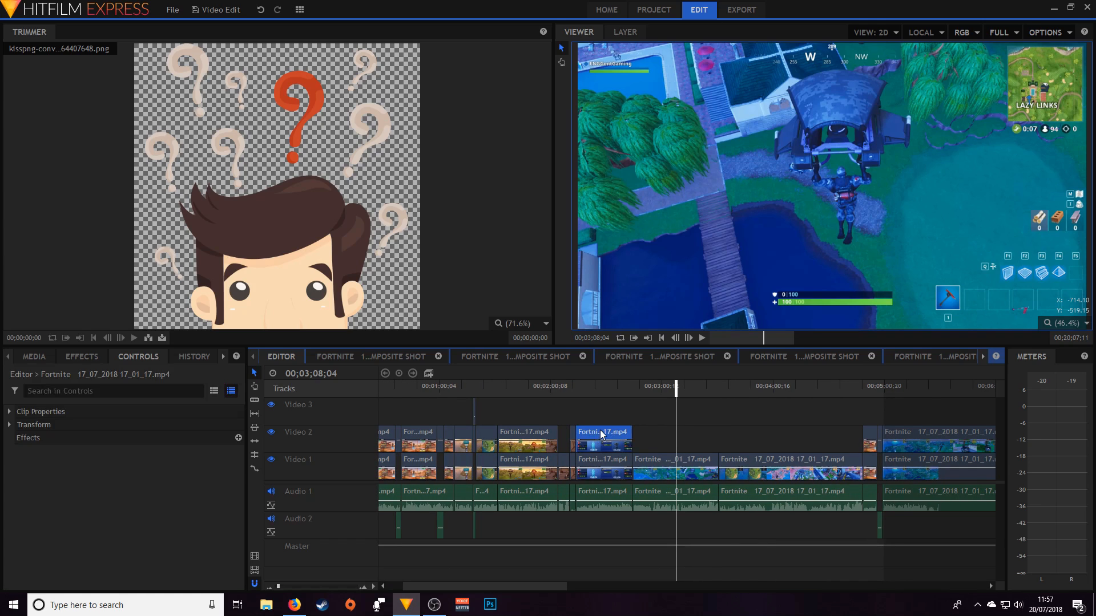
{"action": "right_click", "coordinate": [601, 432]}
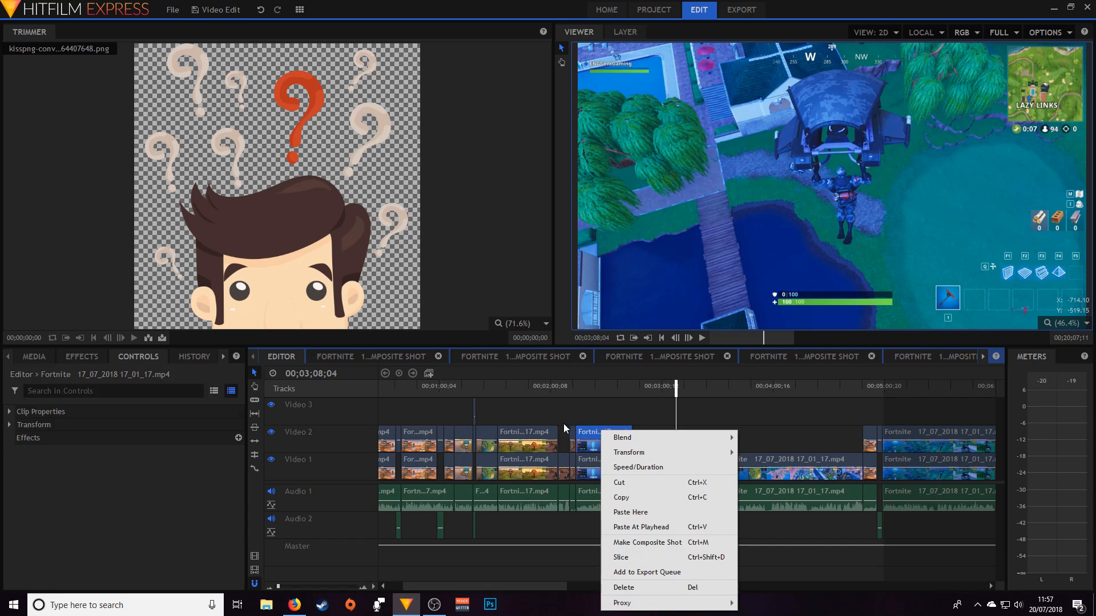
{"action": "left_click", "coordinate": [649, 589]}
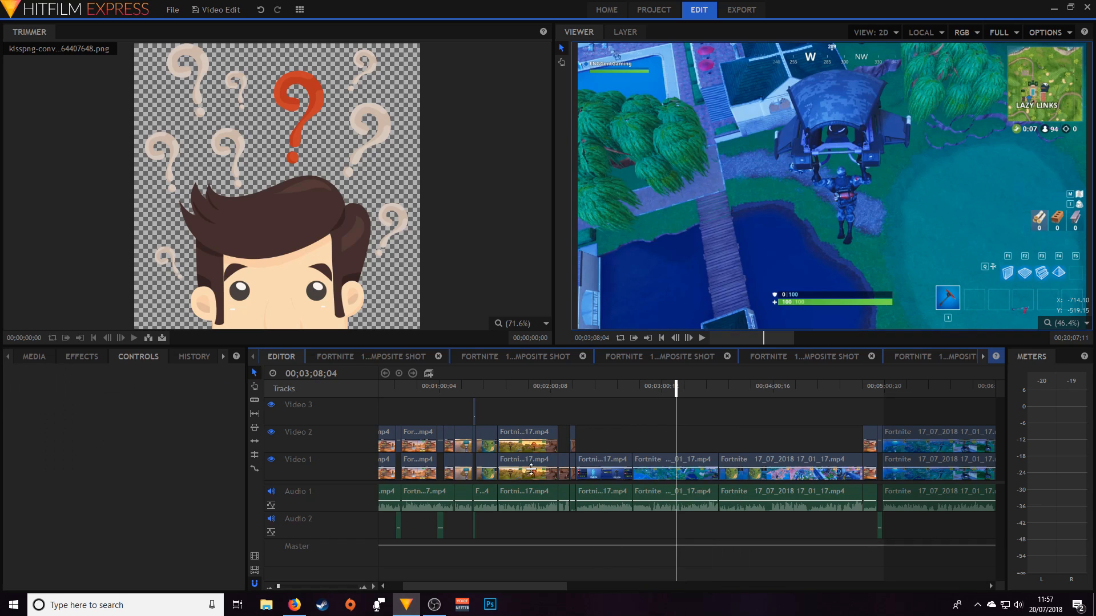
{"action": "left_click", "coordinate": [514, 437]}
{"action": "right_click", "coordinate": [515, 437]}
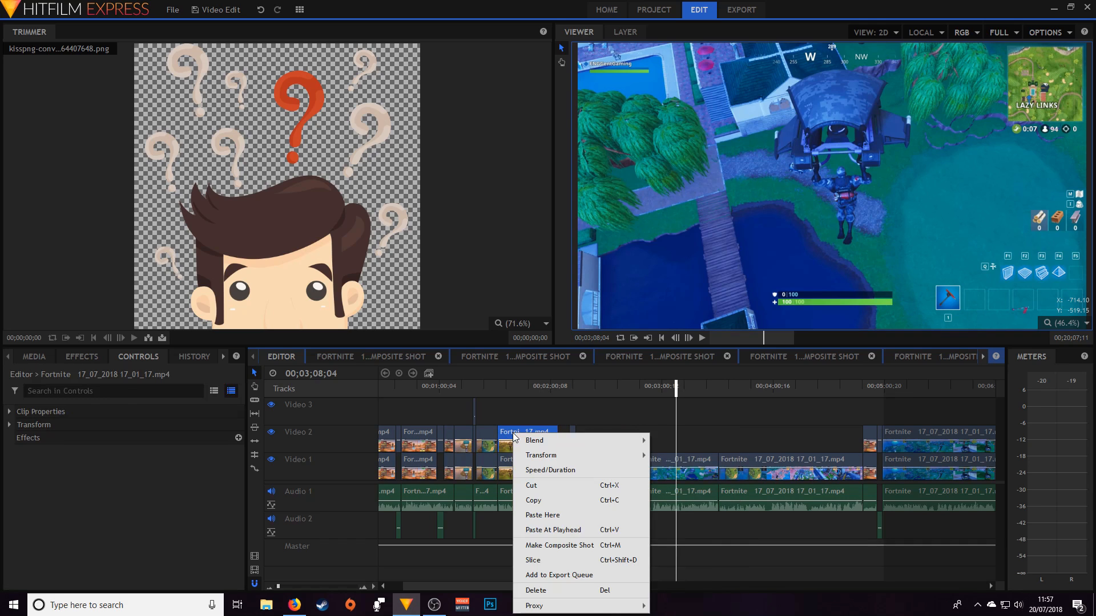
{"action": "left_click", "coordinate": [518, 414]}
Step: Delete the long Video 2 Fortnite clip at 00;05;27;25 and display the project media
{"action": "left_click_drag", "start_coordinate": [677, 389], "coordinate": [438, 440]}
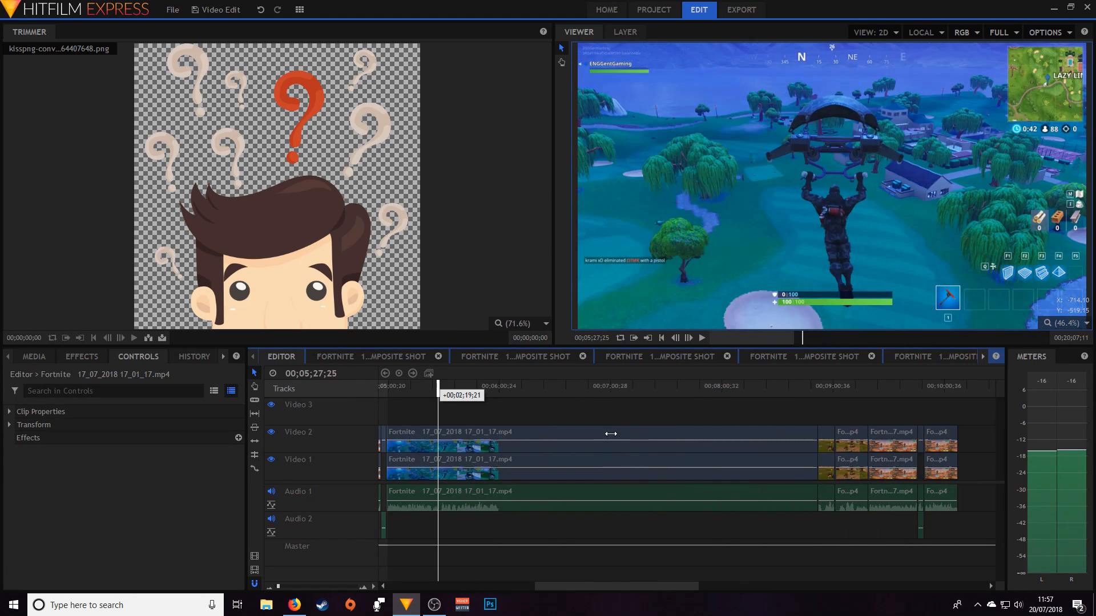
{"action": "left_click", "coordinate": [549, 447]}
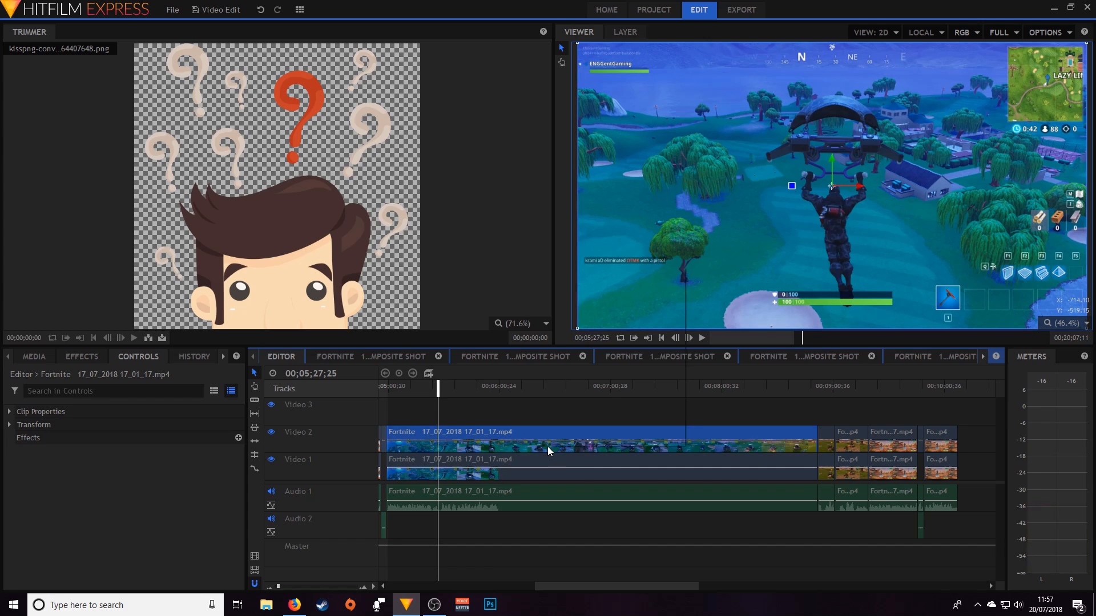
{"action": "right_click", "coordinate": [546, 446]}
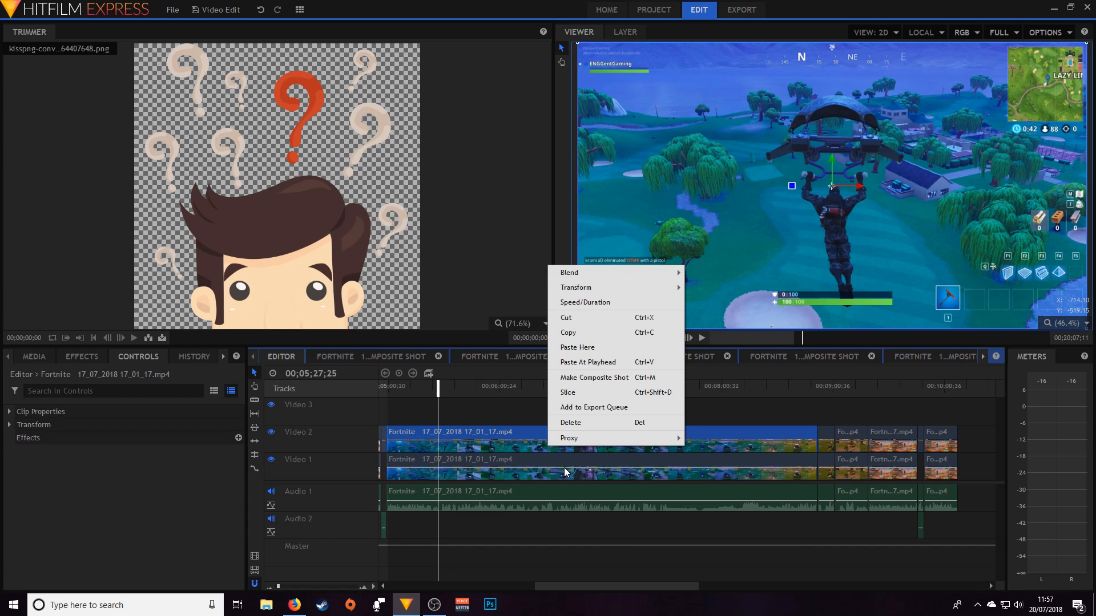
{"action": "left_click", "coordinate": [567, 423]}
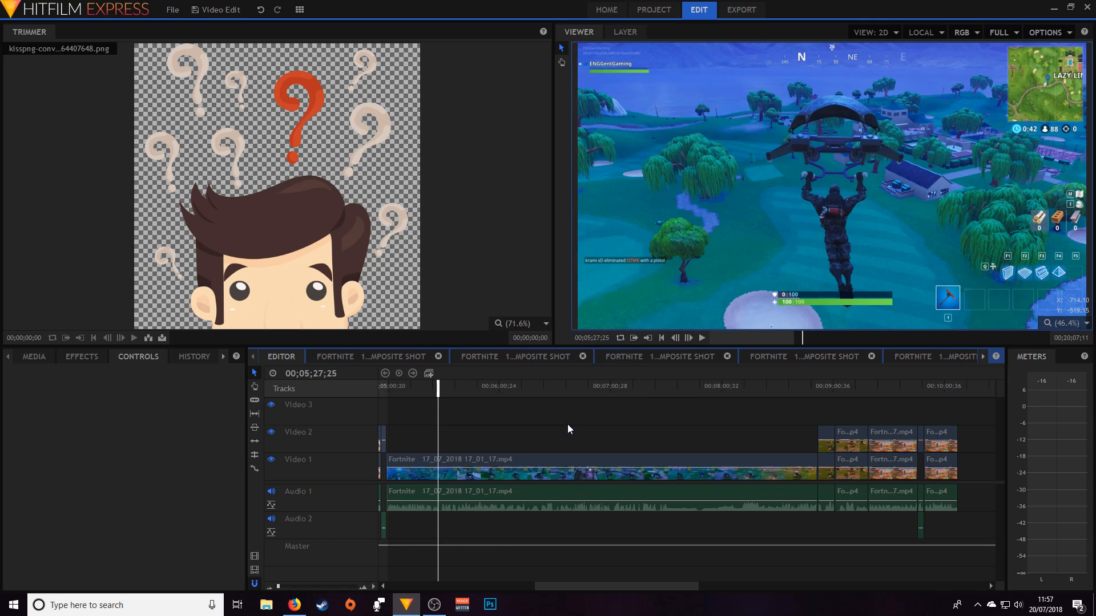
{"action": "left_click", "coordinate": [24, 361]}
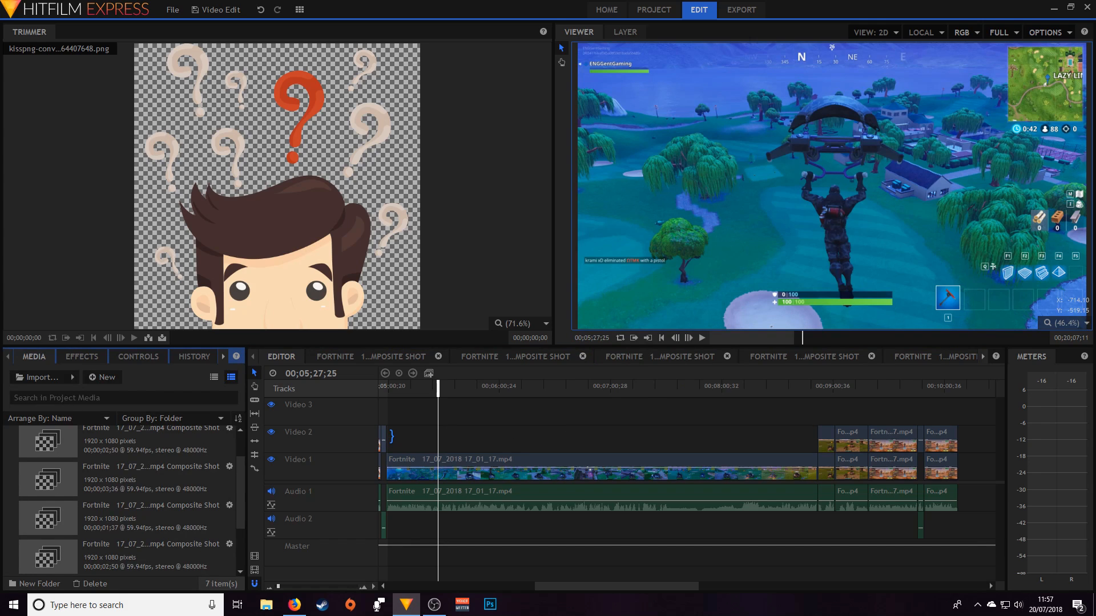
Step: Delete the four remaining Fortnite clips at the end of Video 2, from about 00;08;53 onward, keeping the short composite shot
{"action": "right_click", "coordinate": [855, 437]}
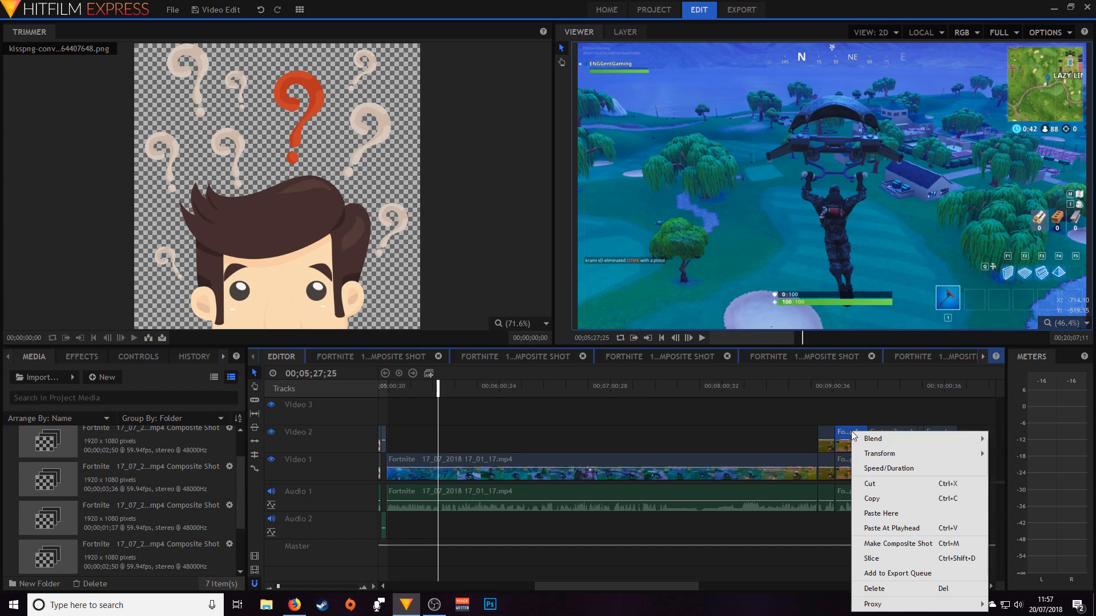
{"action": "left_click", "coordinate": [877, 588]}
{"action": "left_click", "coordinate": [888, 439]}
{"action": "right_click", "coordinate": [888, 439]}
{"action": "left_click", "coordinate": [906, 590]}
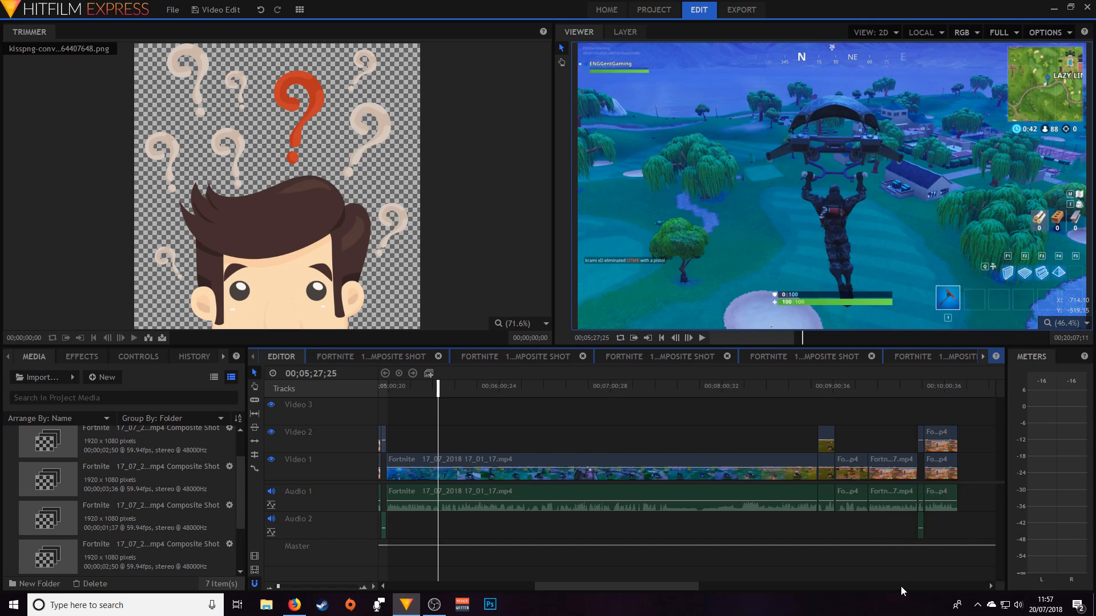
{"action": "right_click", "coordinate": [945, 436]}
{"action": "left_click", "coordinate": [981, 393]}
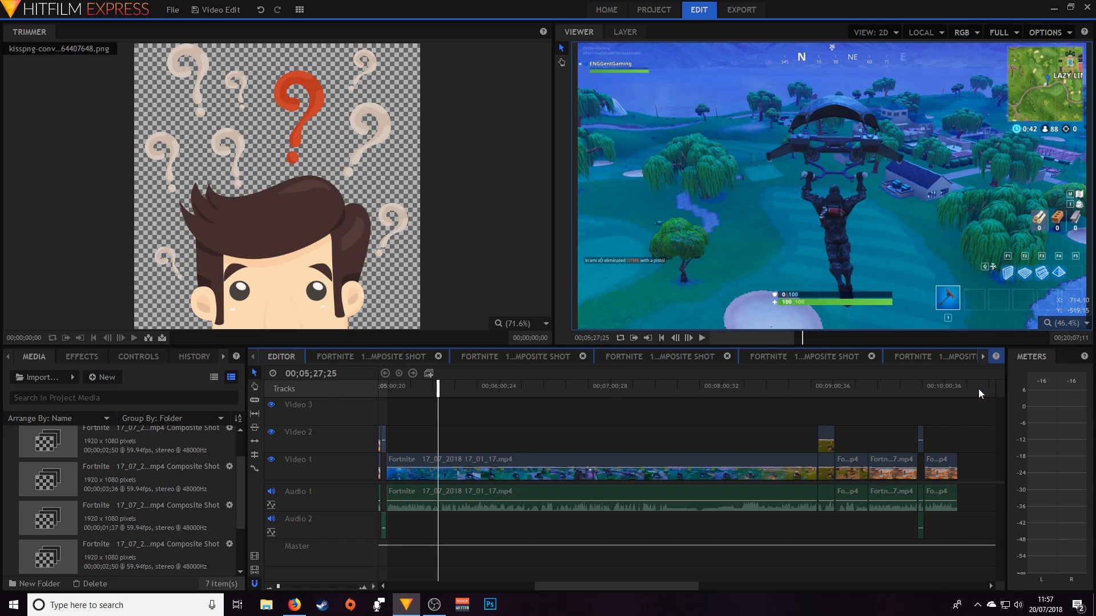
{"action": "left_click", "coordinate": [828, 434]}
{"action": "right_click", "coordinate": [828, 434]}
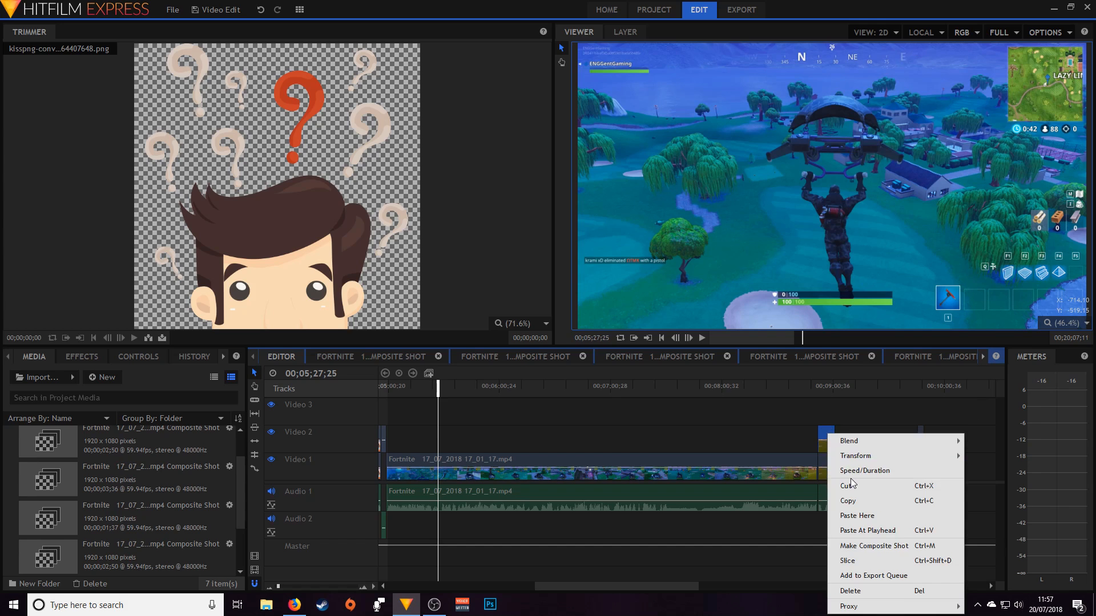
{"action": "left_click", "coordinate": [856, 594]}
Step: Add the Editor timeline to the export queue and go to the export screen
{"action": "left_click_drag", "start_coordinate": [622, 587], "coordinate": [474, 587]}
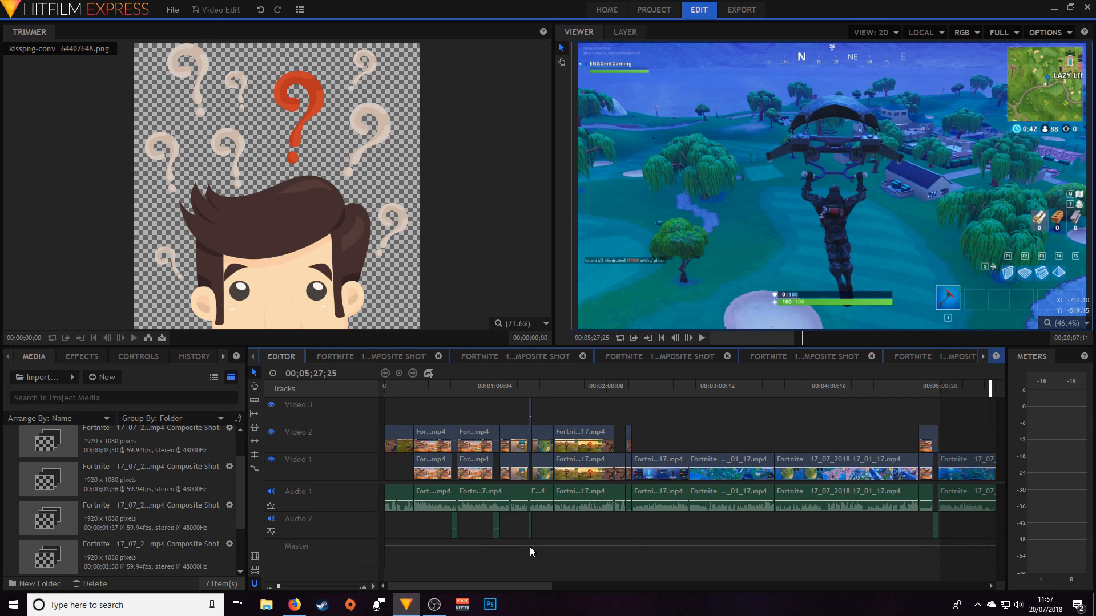
{"action": "left_click", "coordinate": [255, 557]}
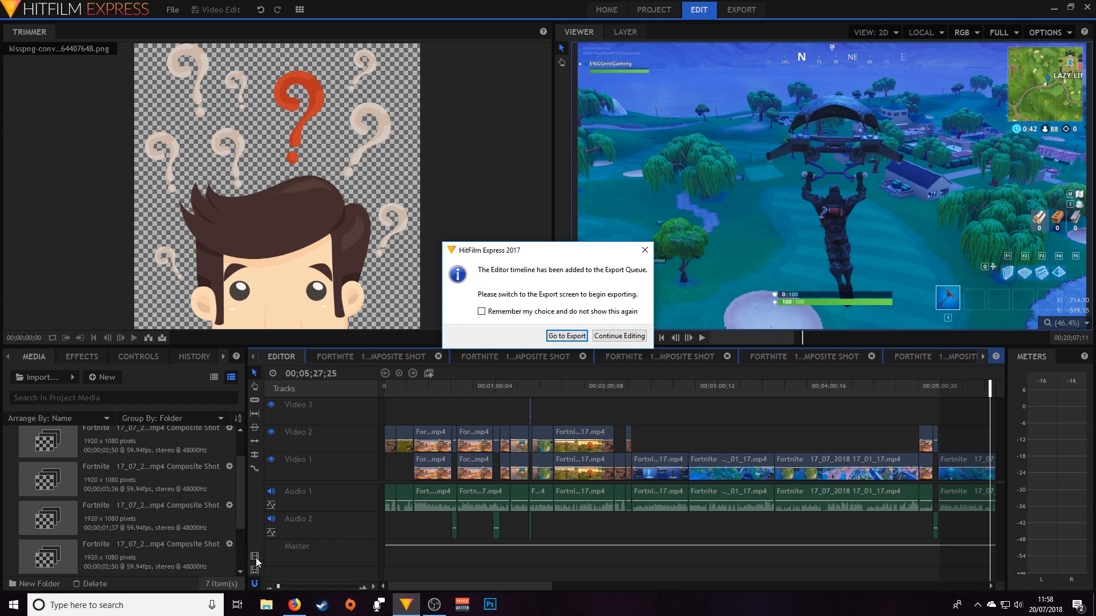
{"action": "left_click", "coordinate": [573, 337]}
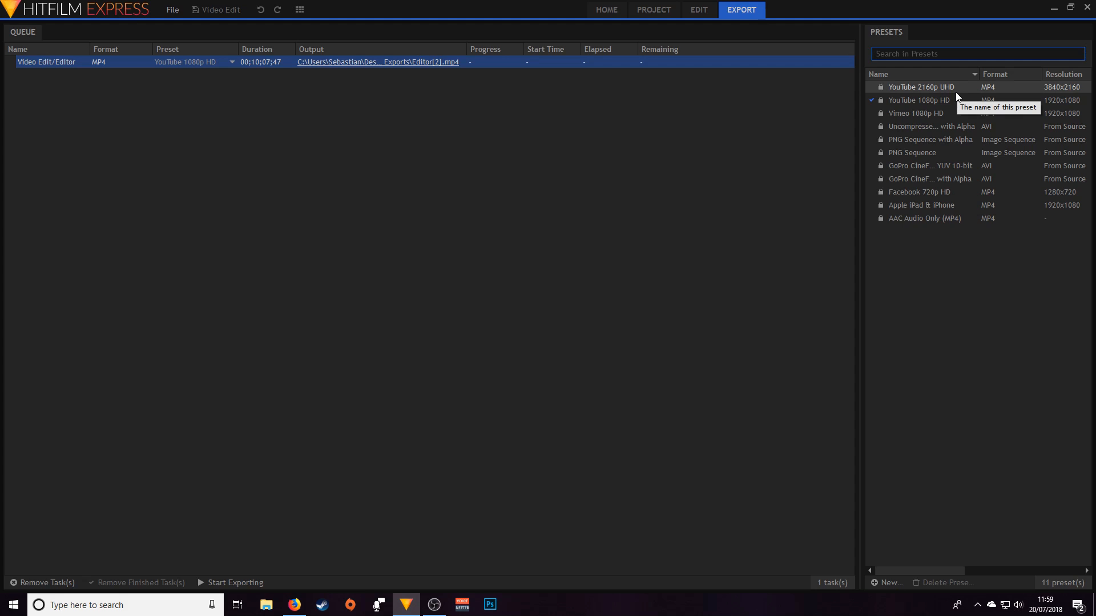
Step: Start exporting the queued Video Edit/Editor task as MP4 with the YouTube 1080p HD preset
{"action": "left_click", "coordinate": [118, 62]}
{"action": "right_click", "coordinate": [119, 62]}
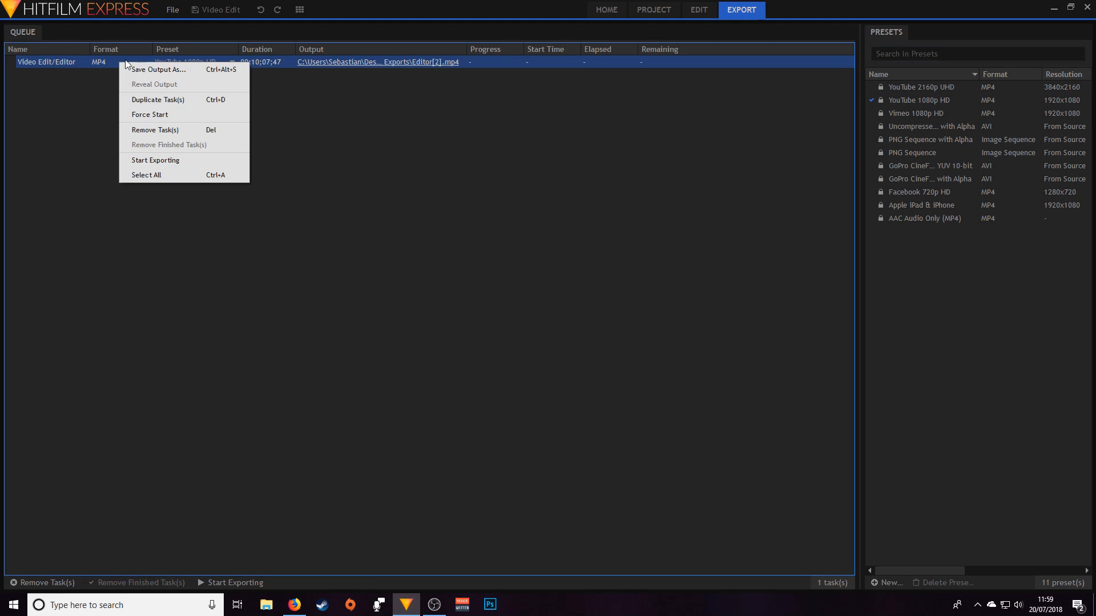
{"action": "left_click", "coordinate": [177, 162]}
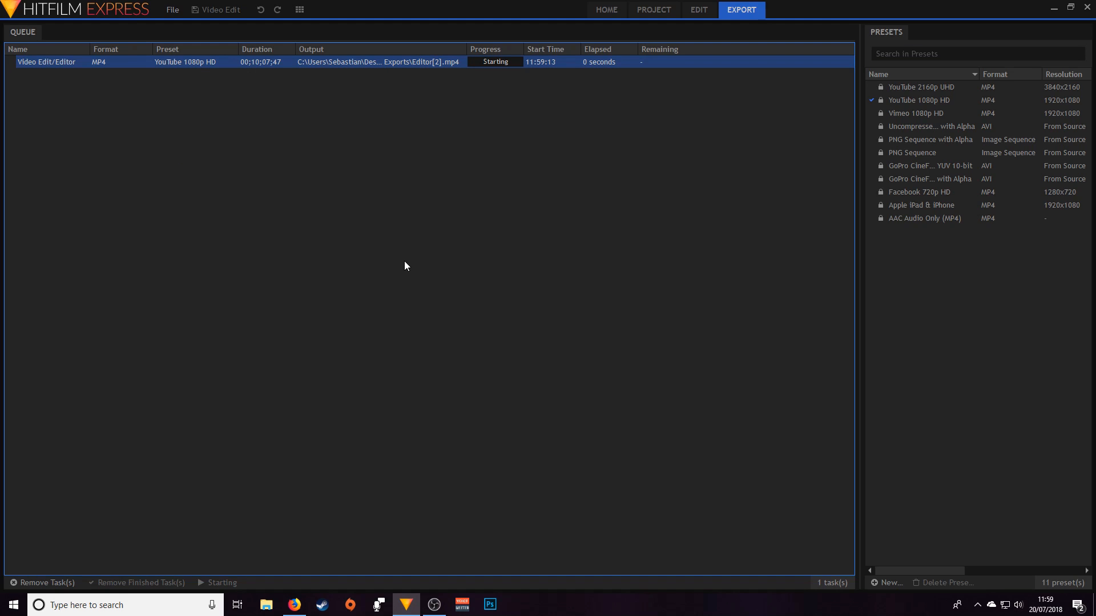